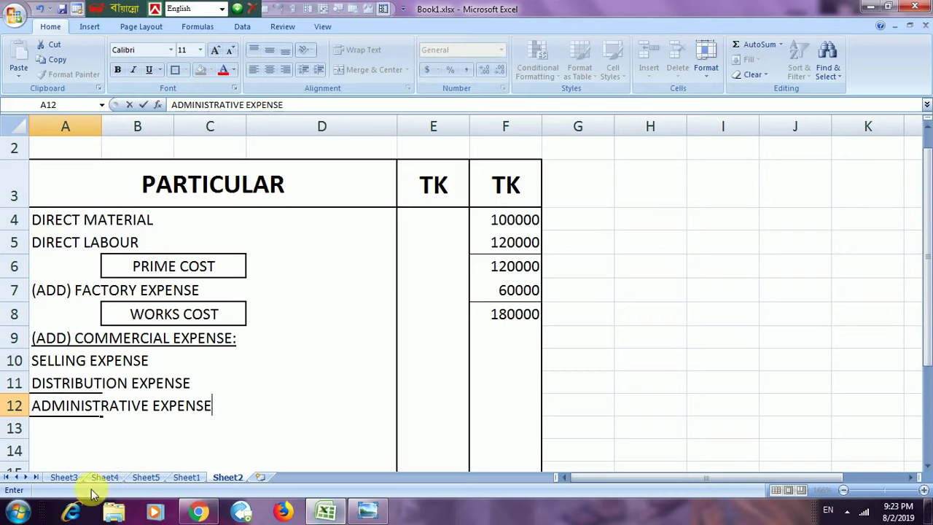
Check the exercise photo for the selling expense and enter 44800 in E10
click(369, 508)
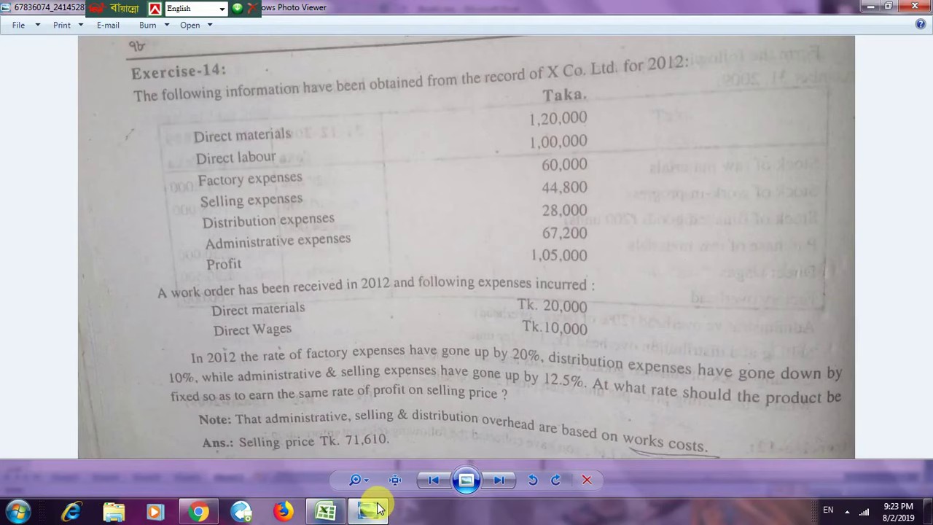
click(373, 509)
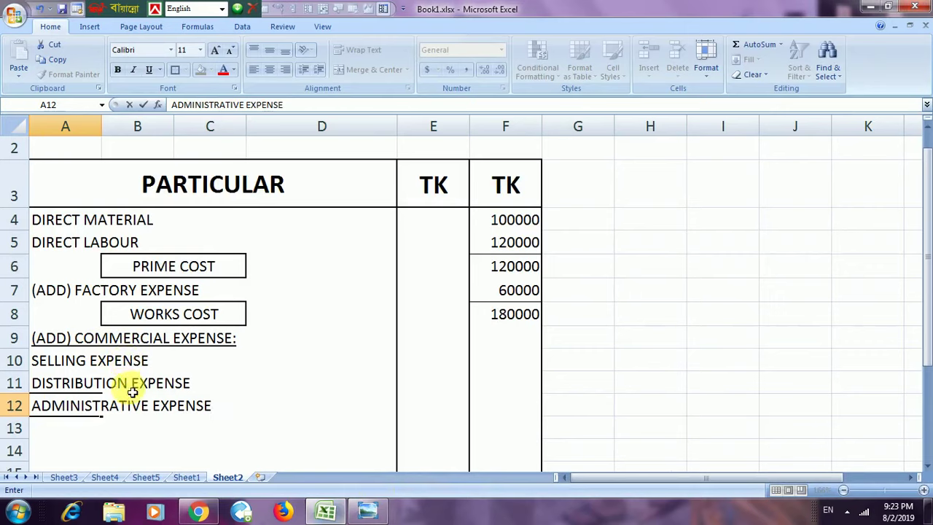
click(437, 365)
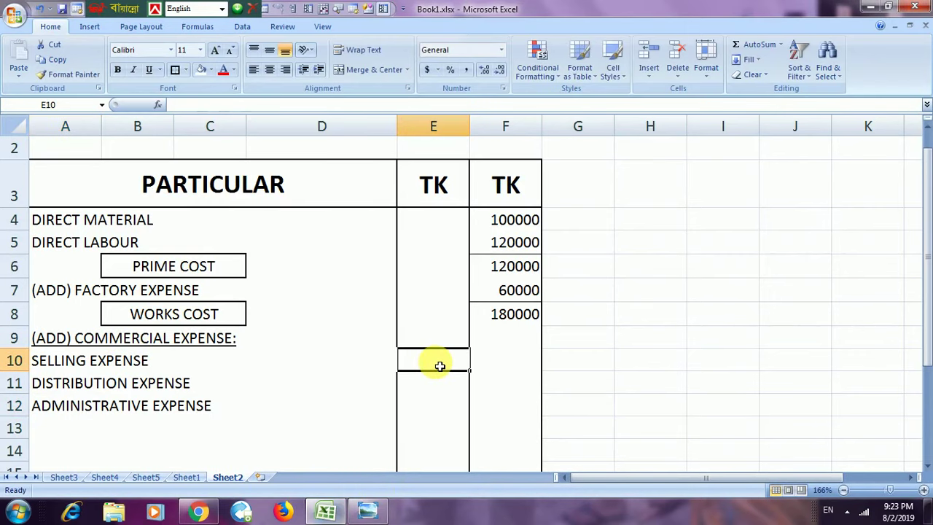
text(44800)
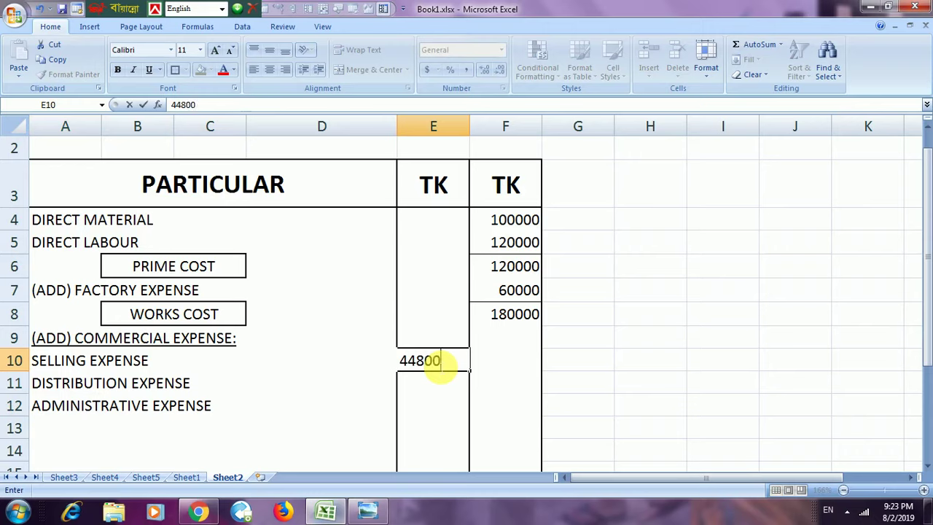
Consult the exercise photo and enter distribution expense 28000 in E11 and administrative expense 67200 in E12
click(373, 513)
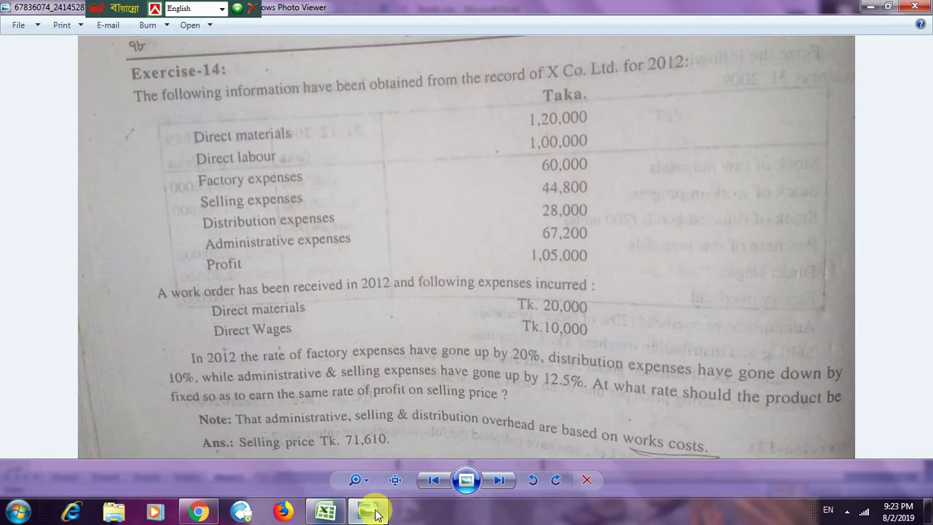
click(373, 513)
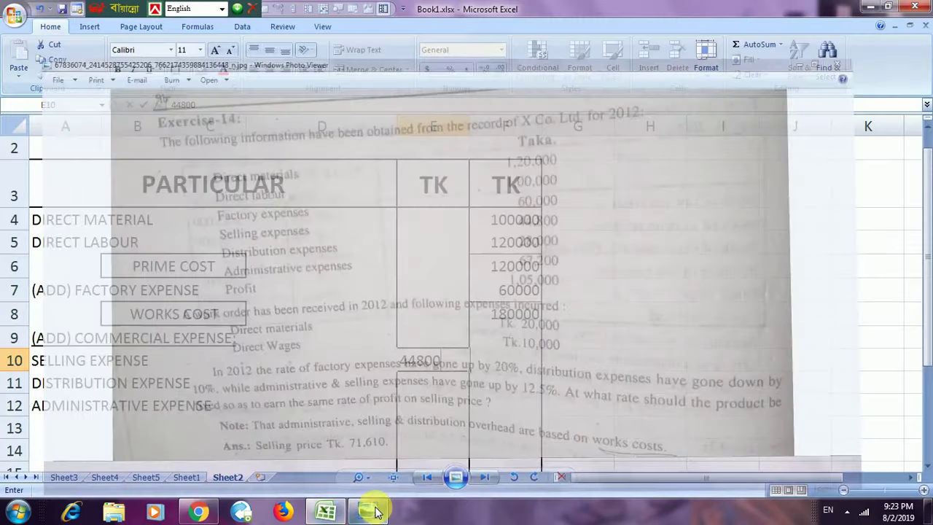
click(421, 395)
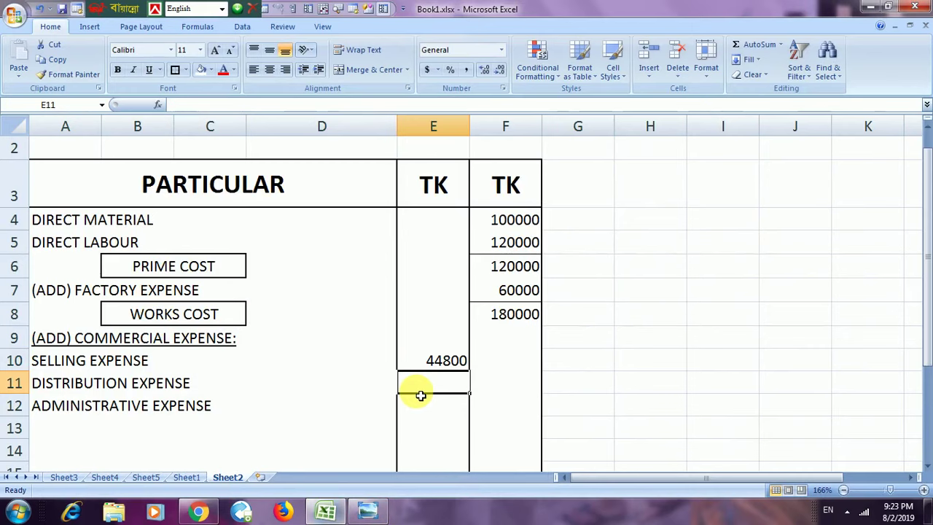
text(28000)
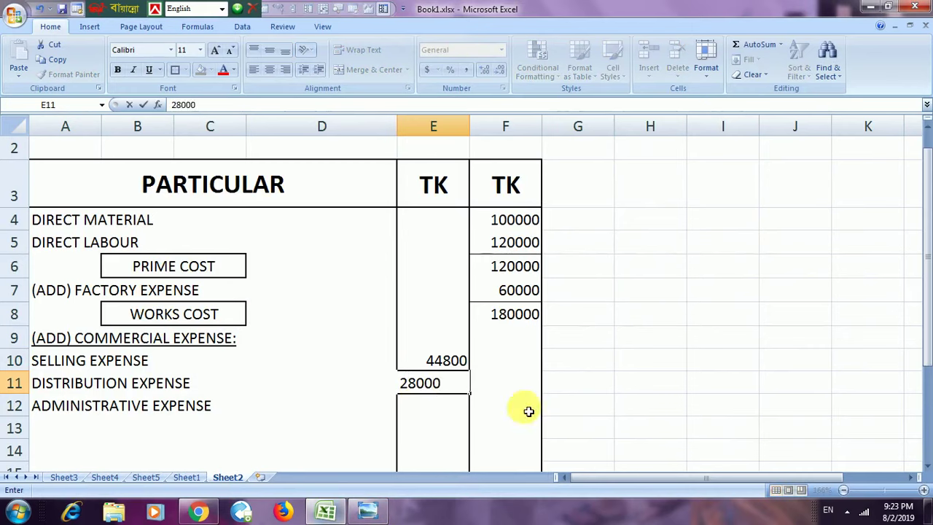
click(423, 412)
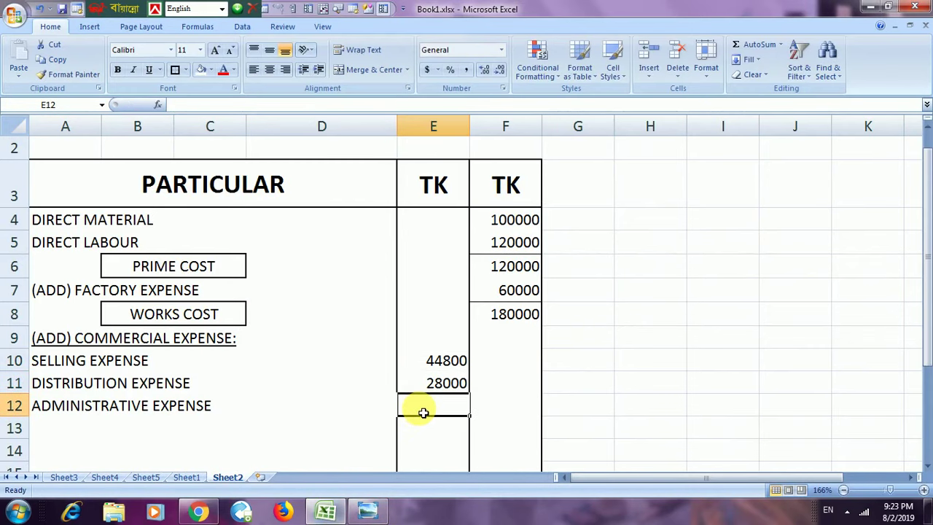
text(67)
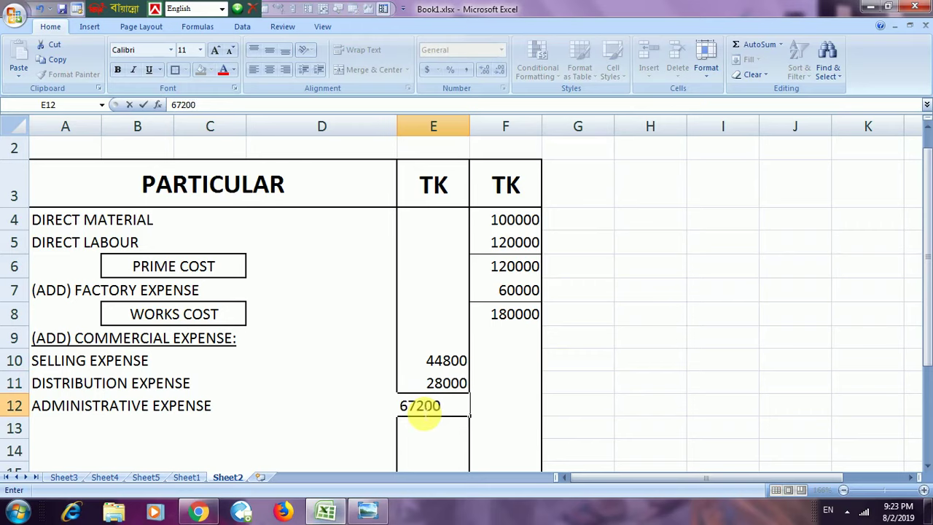
text(200)
drag(576, 448, 575, 432)
Add a bottom border under the administrative expense amount in E12
click(433, 408)
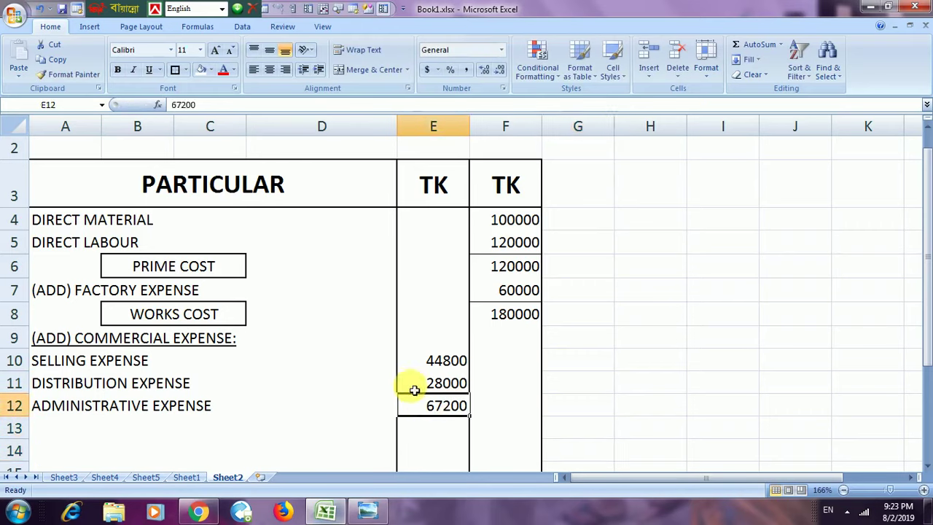
click(187, 70)
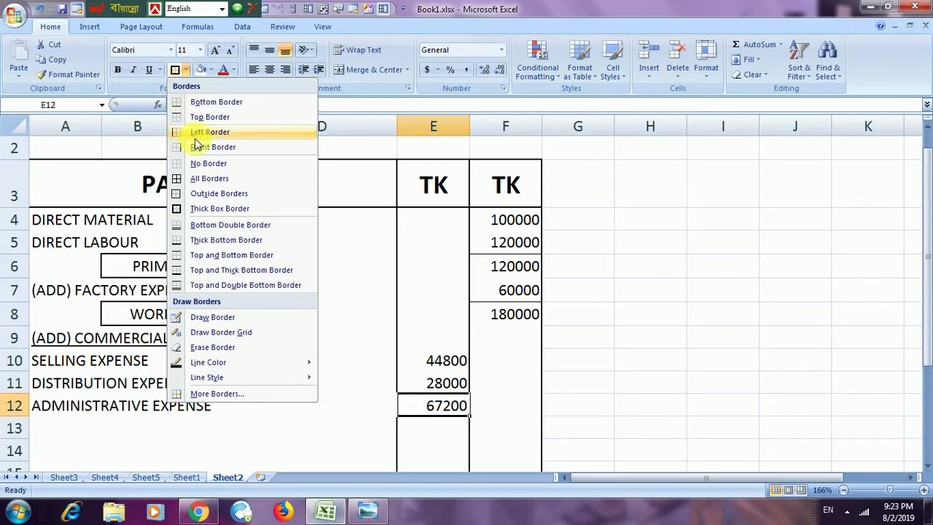
click(184, 102)
Total the three commercial expenses in F13 with =SUM(E10:E12)
click(492, 429)
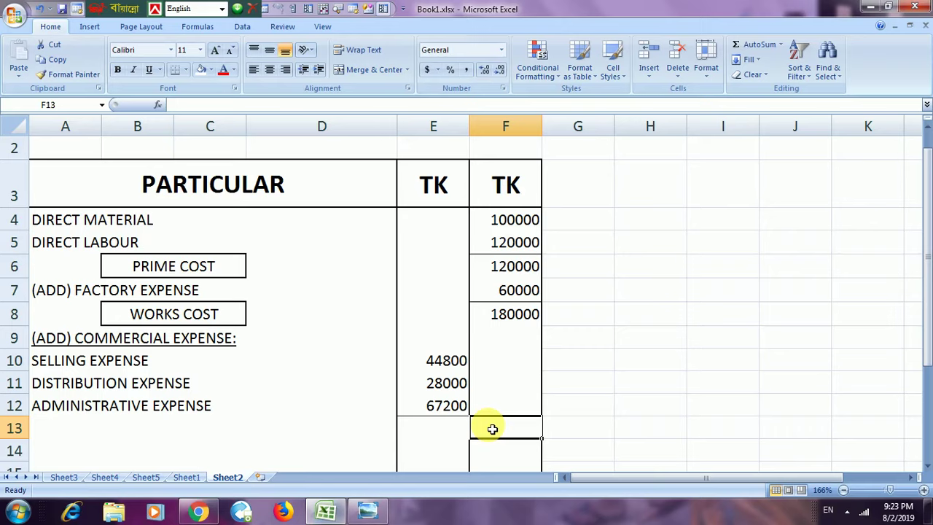
text(=)
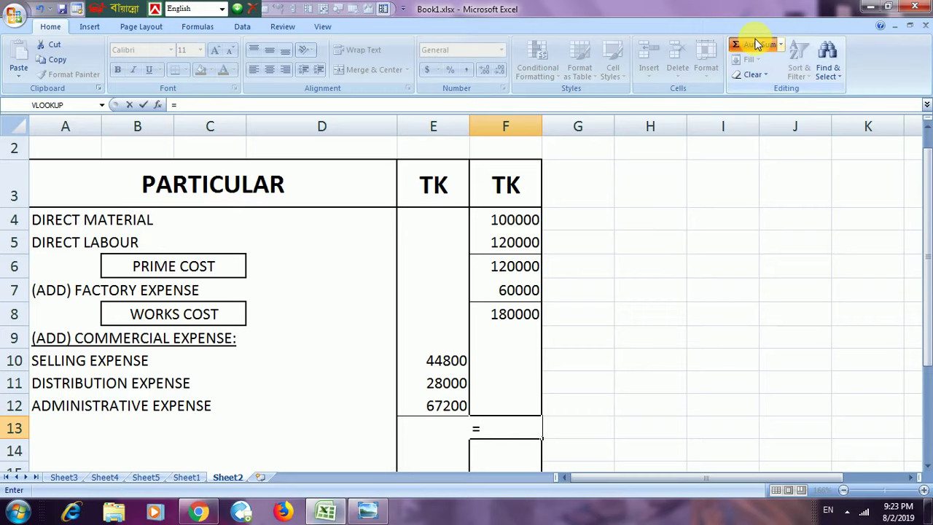
click(757, 44)
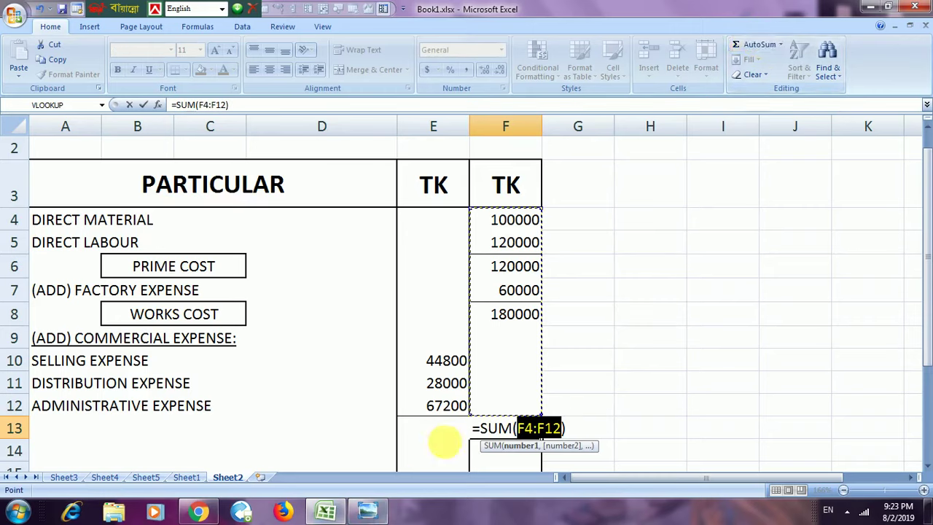
drag(435, 365, 442, 406)
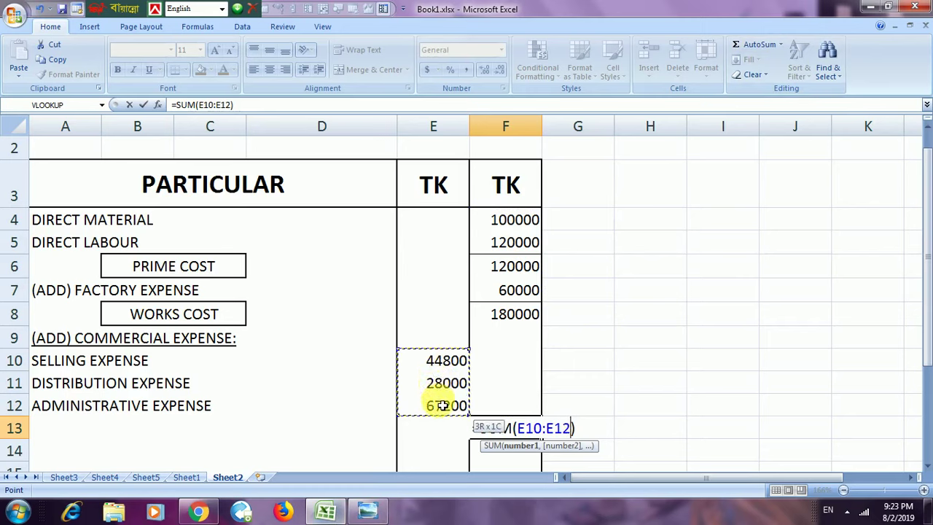
key(Return)
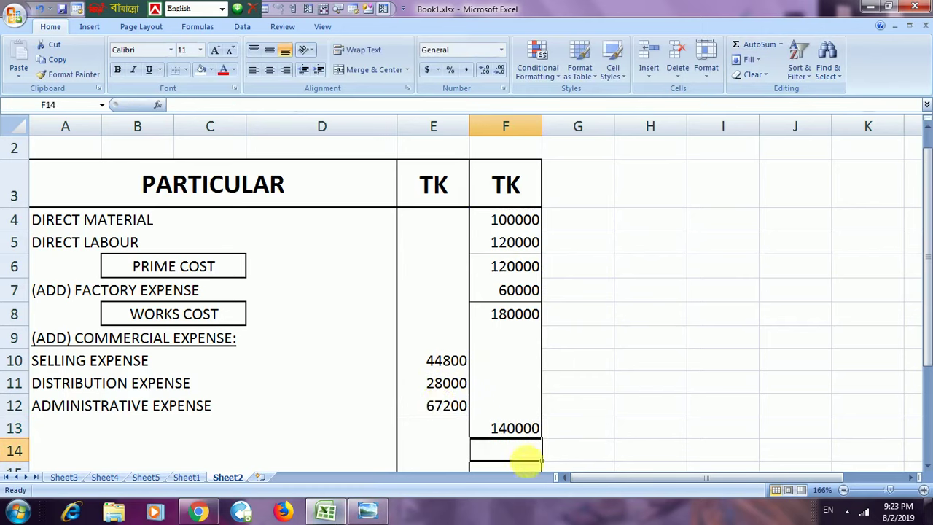
click(608, 425)
click(498, 430)
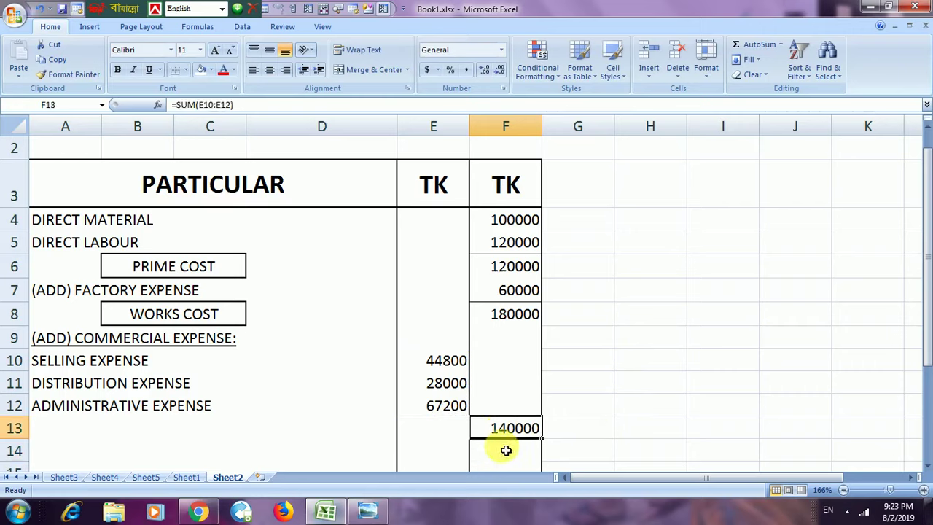
Add works cost and total commercial expense in F14 with =SUM(F8:F13)
click(506, 451)
text(=)
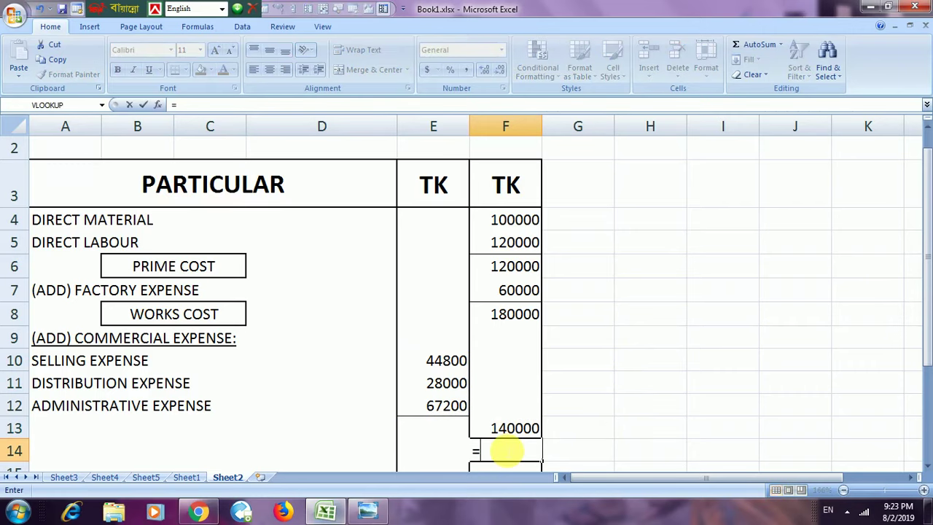
click(752, 48)
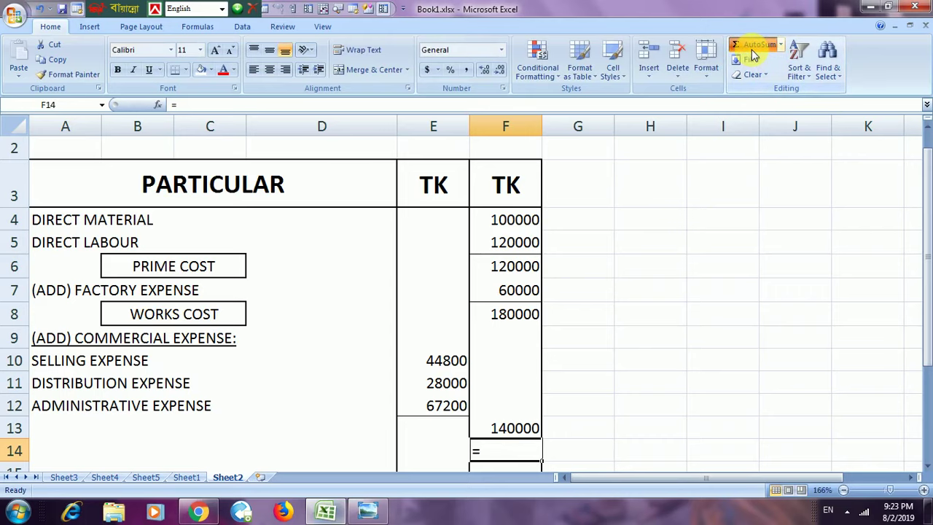
drag(504, 325, 500, 427)
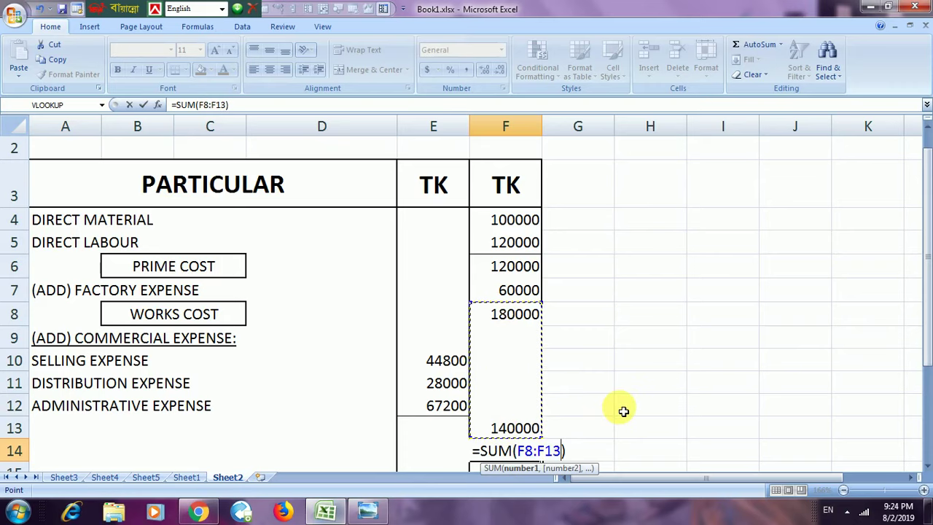
key(Return)
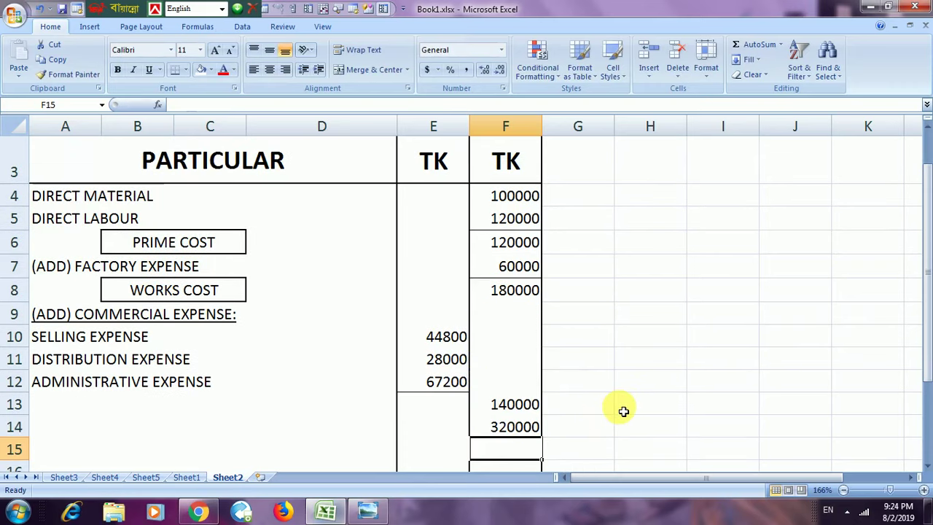
Add a bottom border under the commercial expense total in F13
click(506, 406)
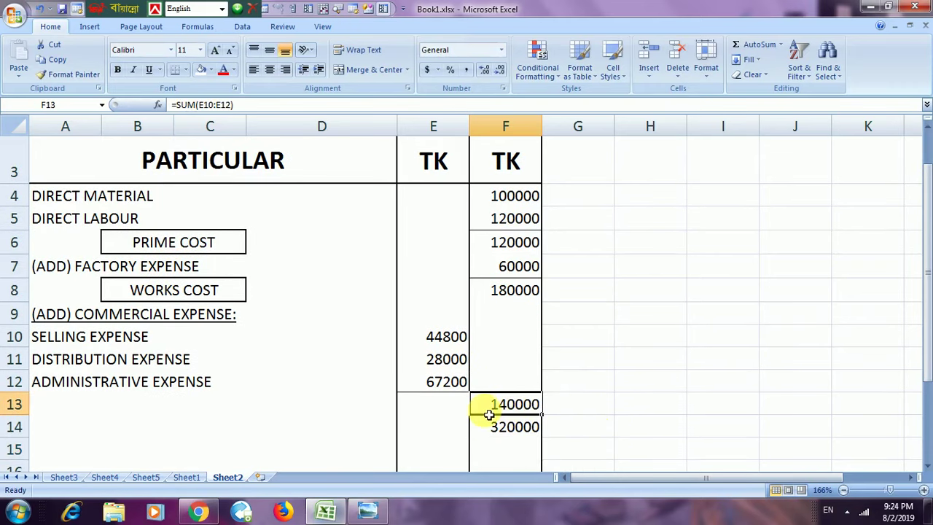
click(175, 70)
click(585, 428)
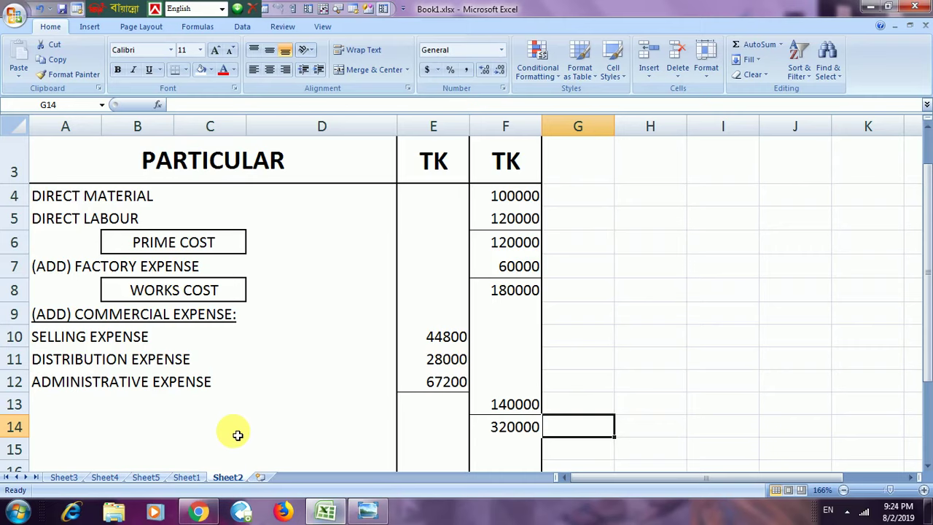
Review the figures in the exercise photo and correct the prime cost in F6 to 220000
mouse_move(376, 517)
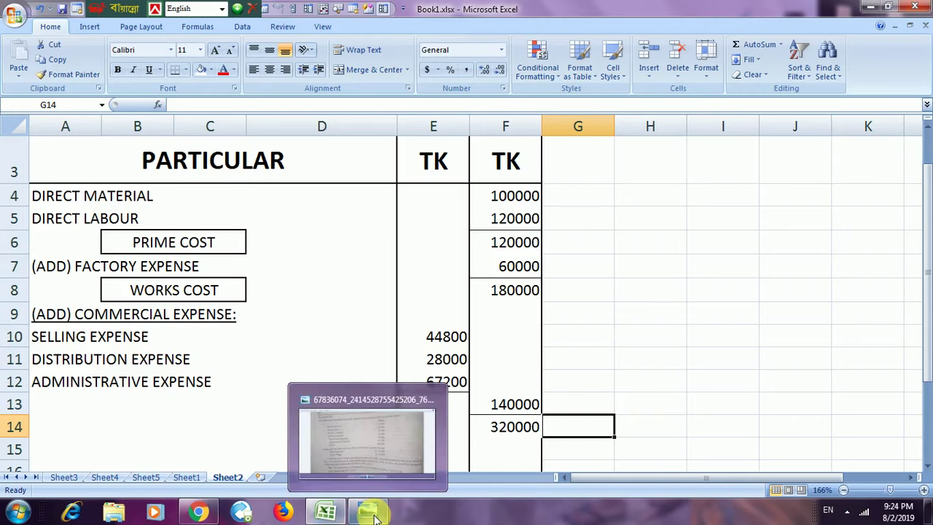
click(362, 454)
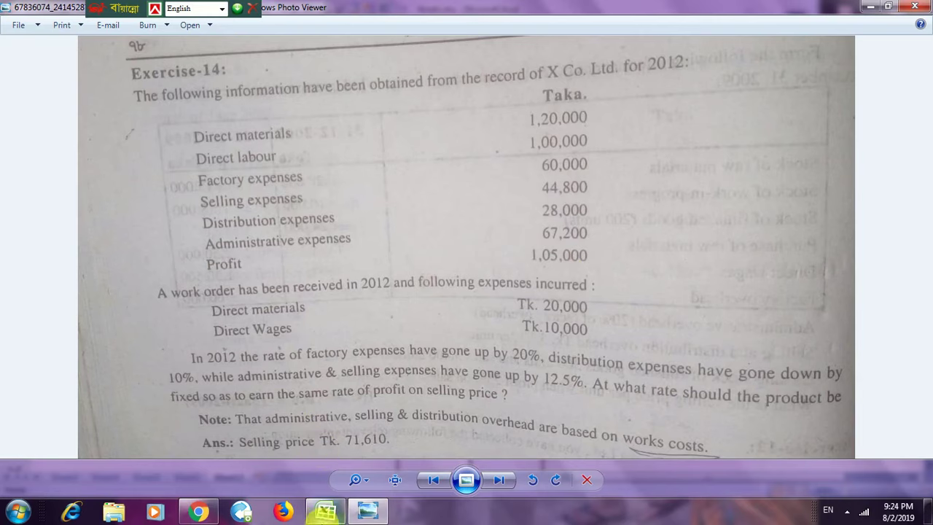
mouse_move(326, 511)
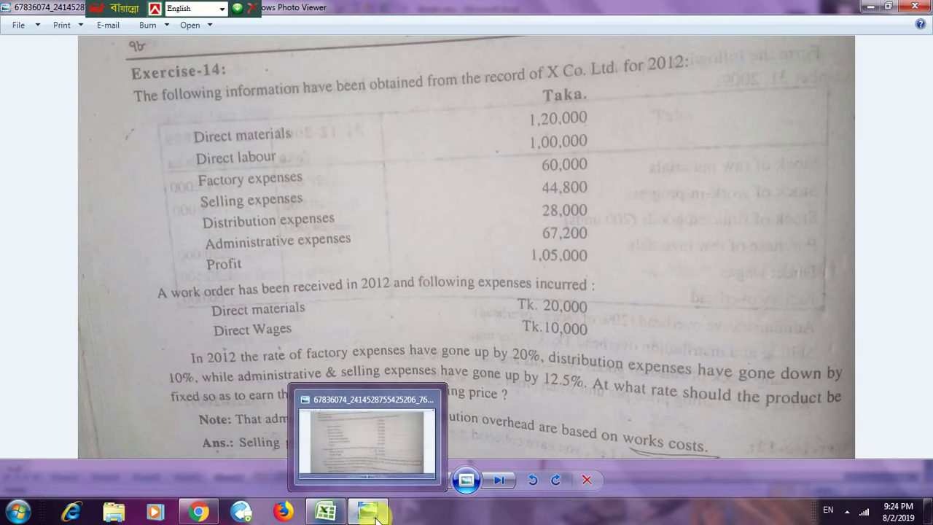
click(360, 443)
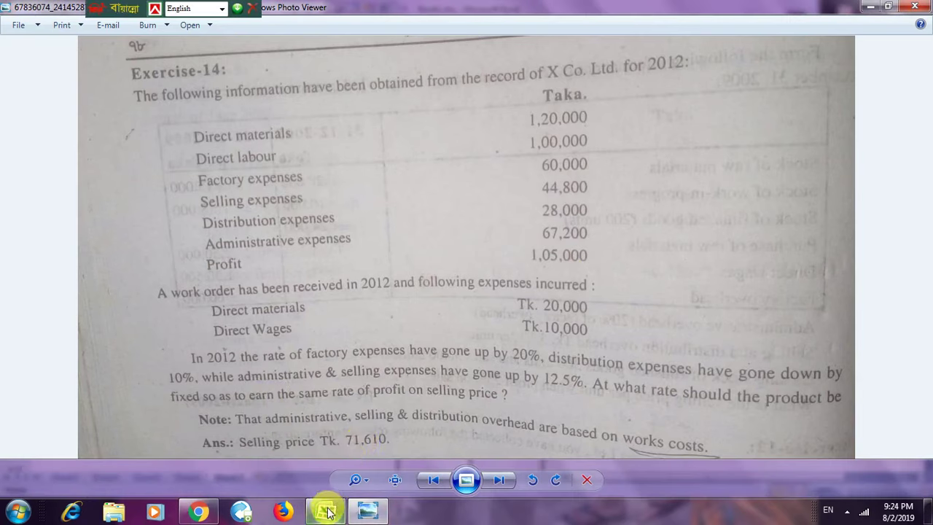
click(325, 511)
click(499, 245)
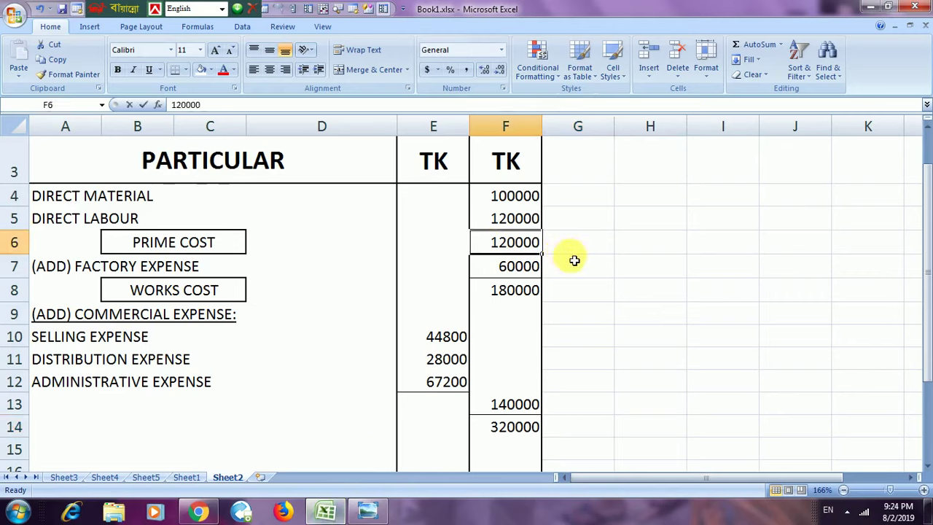
text(220)
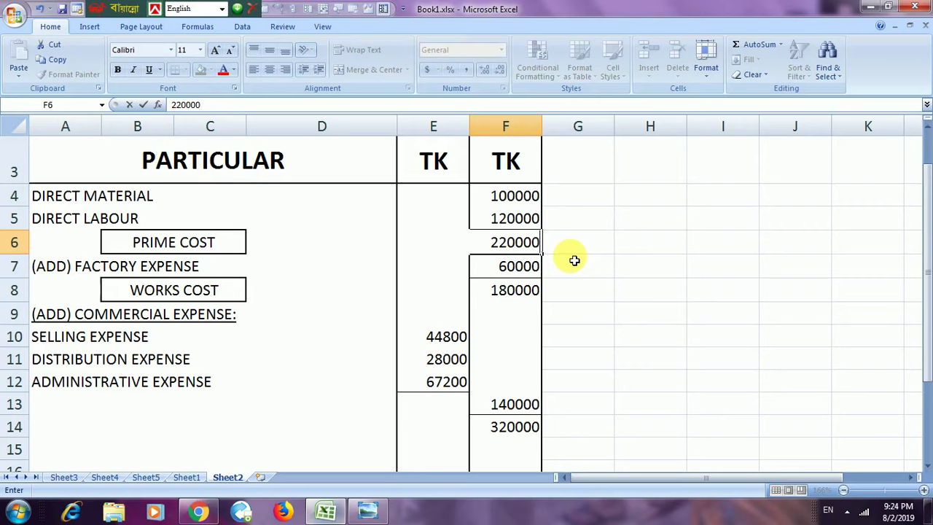
click(586, 246)
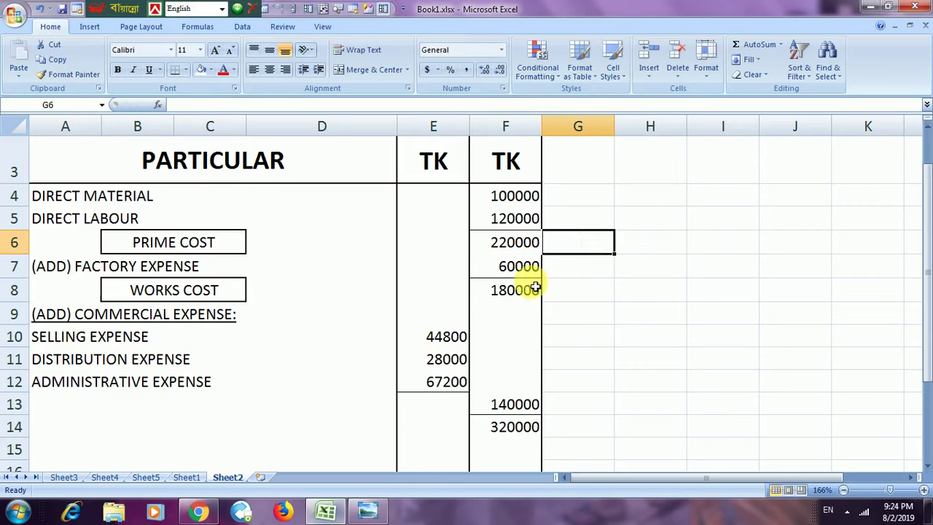
Correct the works cost in F8 to 280000
click(518, 301)
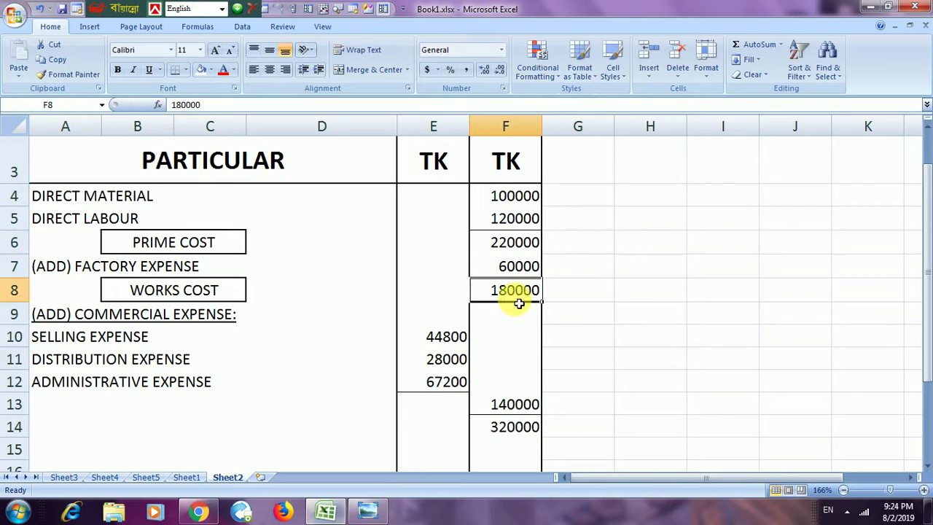
text(2800)
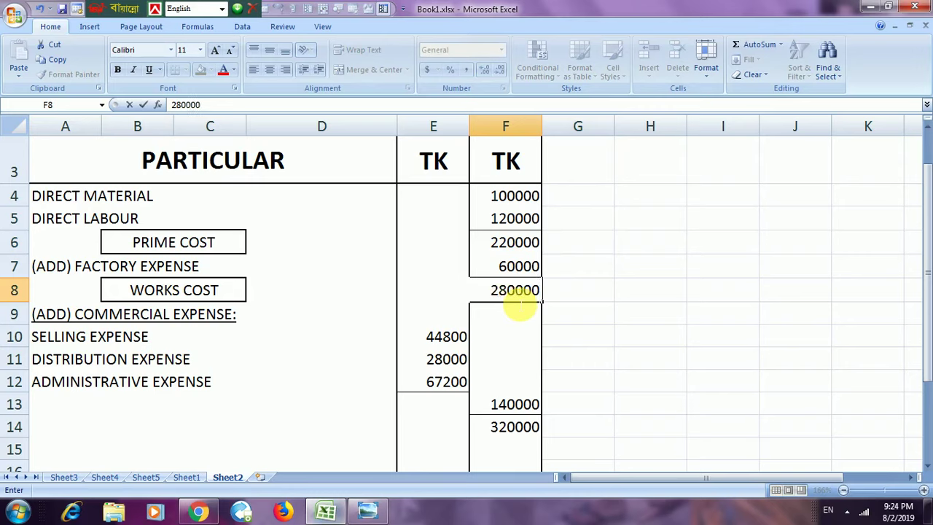
text(00)
key(ctrl+Return)
click(682, 332)
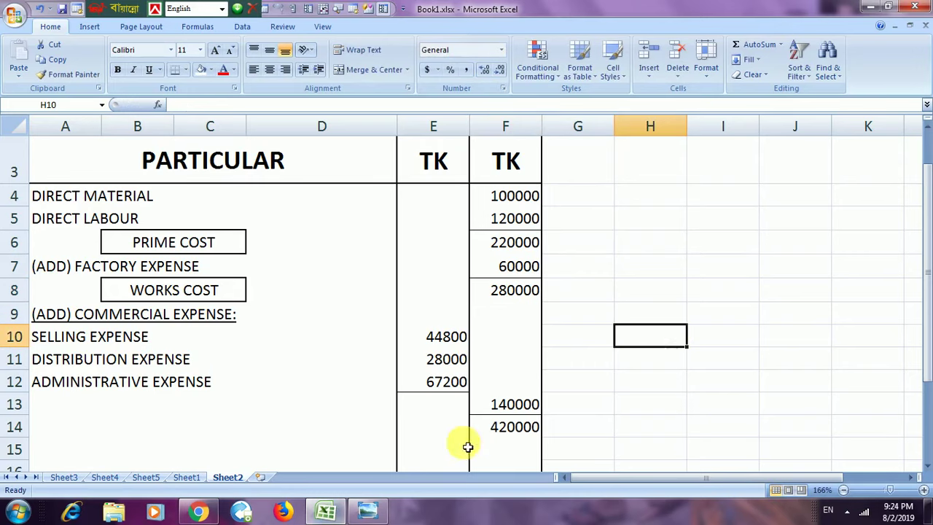
Enter the label TOTAL COST in B14, then merge and centre it across B14:C14 with middle alignment
click(129, 442)
key(Up)
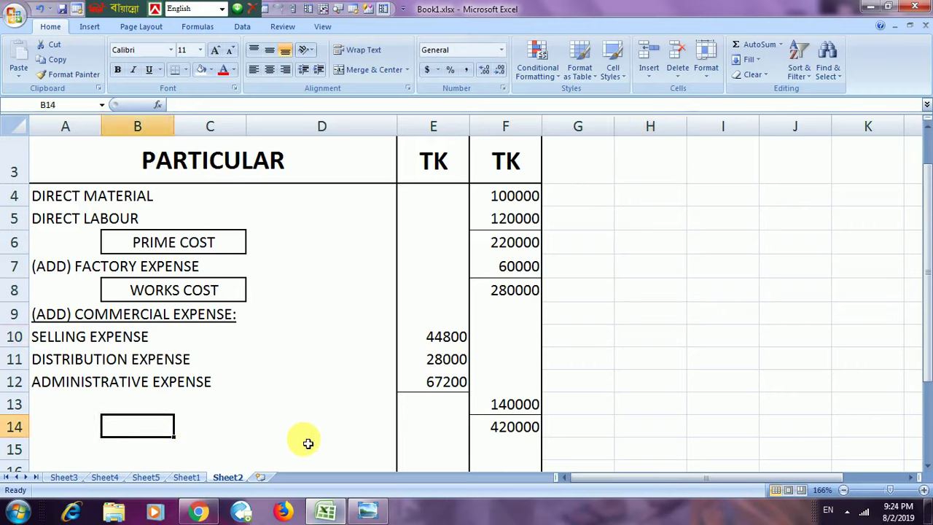
text(TOTAL COST)
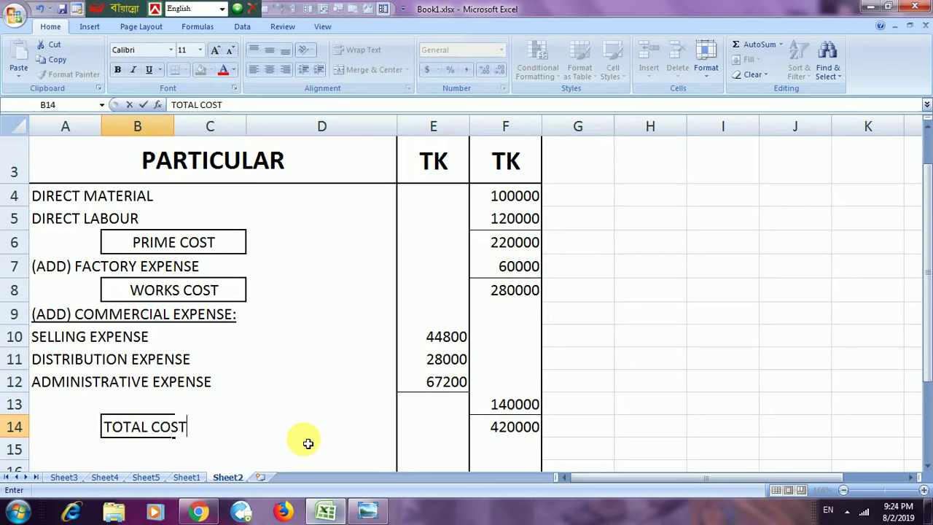
click(308, 443)
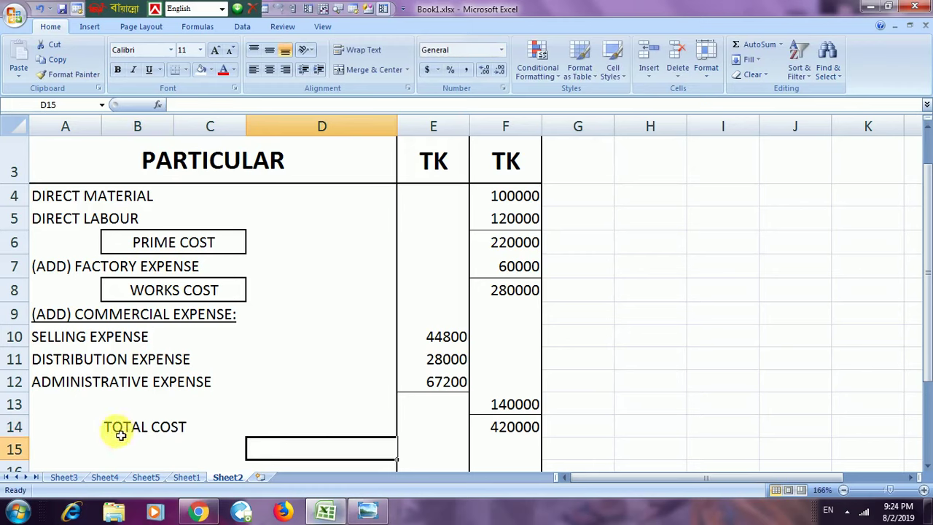
drag(119, 427, 195, 431)
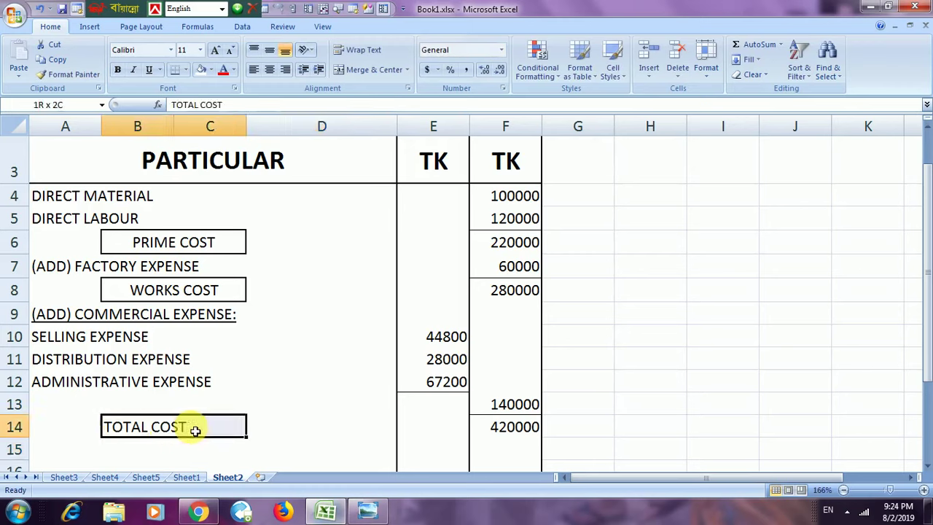
click(375, 69)
click(277, 50)
Add an (ADD) PROFIT row in A15 and enter the profit from the exercise photo, 105000, in F15
scroll(714, 323, down, 2)
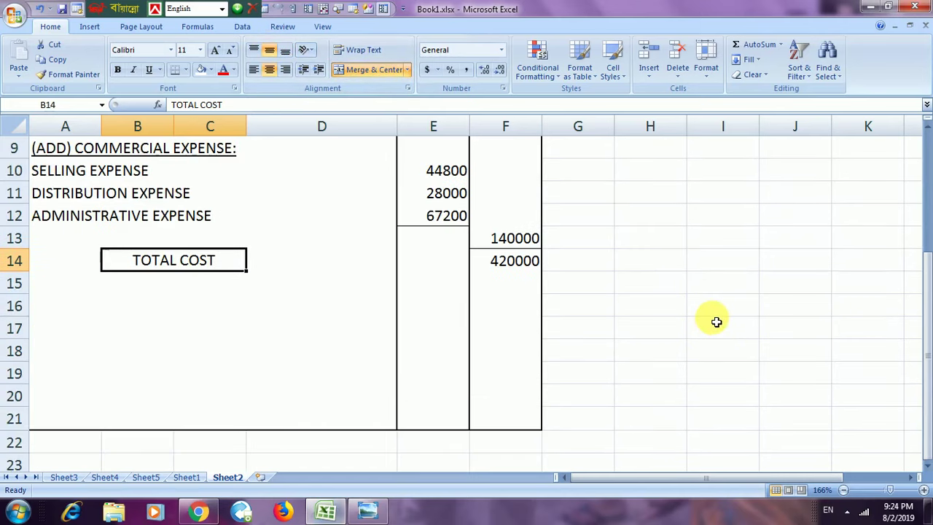
click(64, 292)
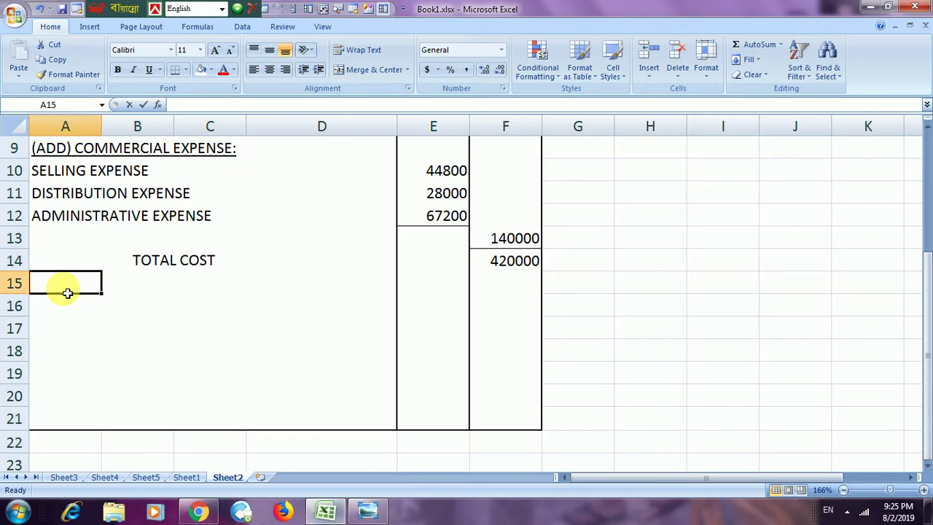
text((ADD)
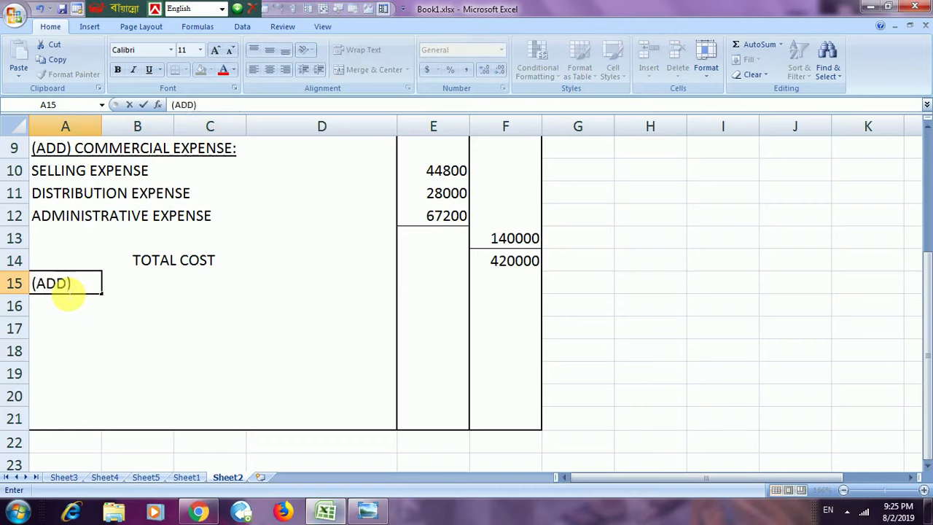
text() PROFIT)
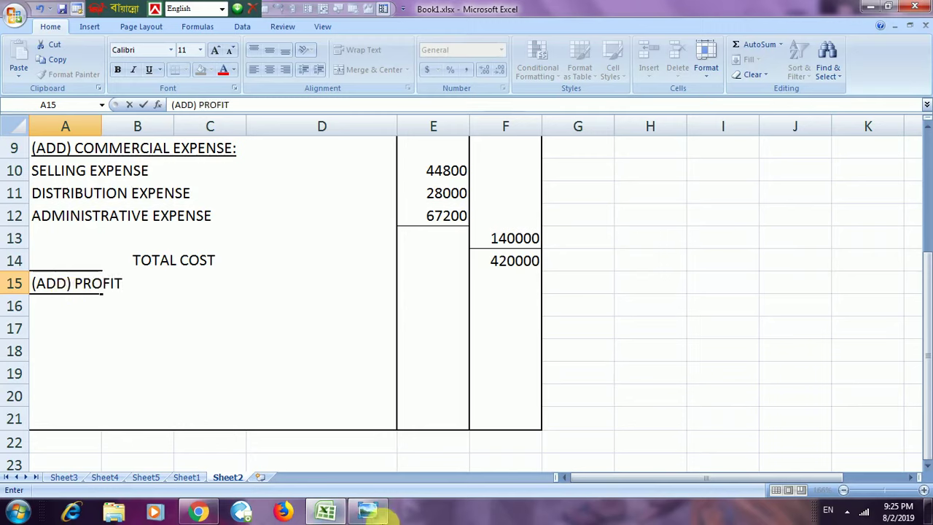
click(369, 512)
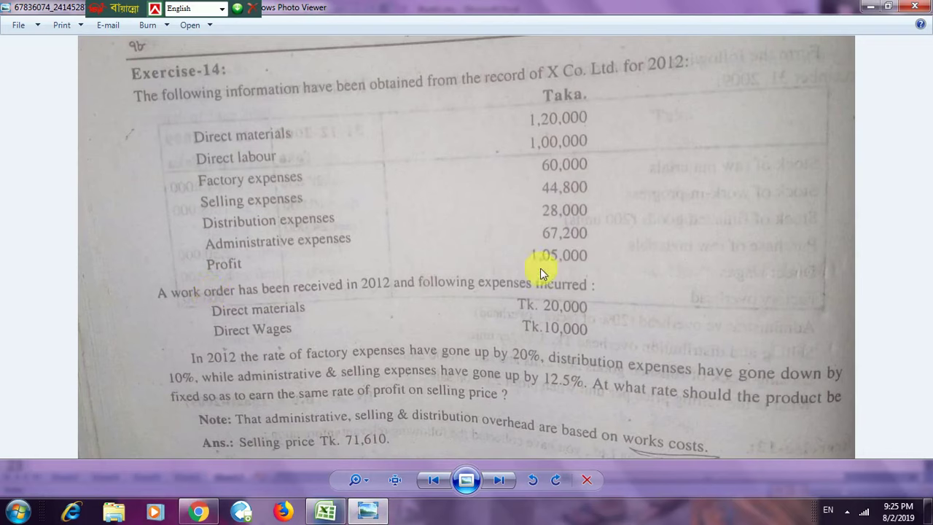
click(329, 512)
key(ctrl+Return)
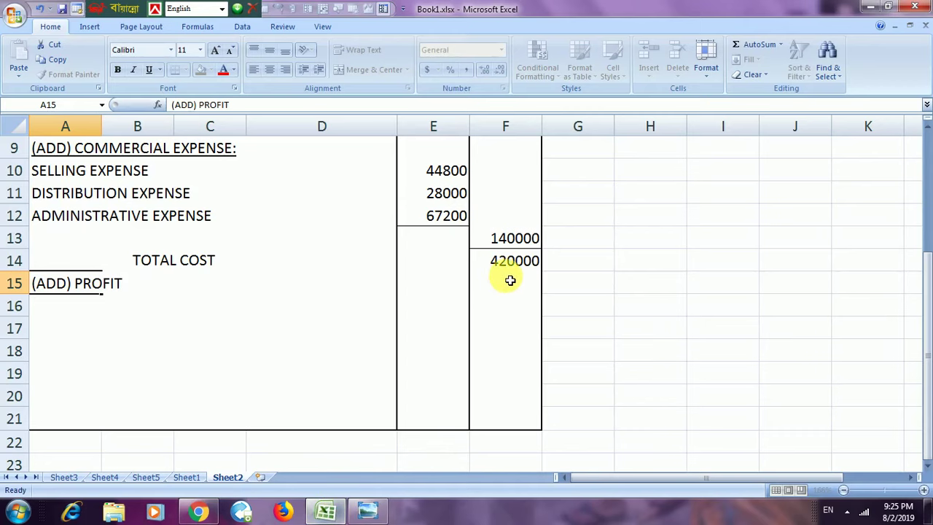
click(511, 280)
text(105000)
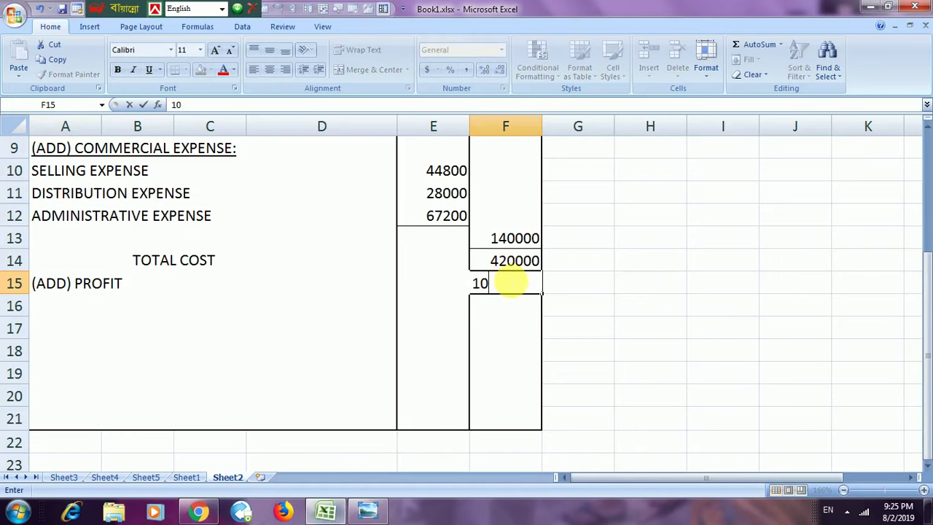
click(537, 376)
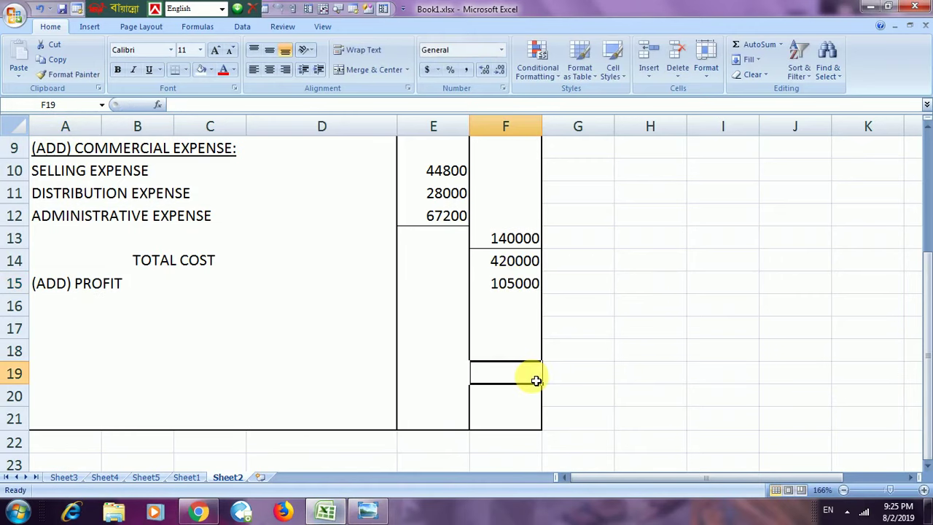
Add total cost and profit in F16 with =SUM(F14:F15)
click(499, 306)
text(42)
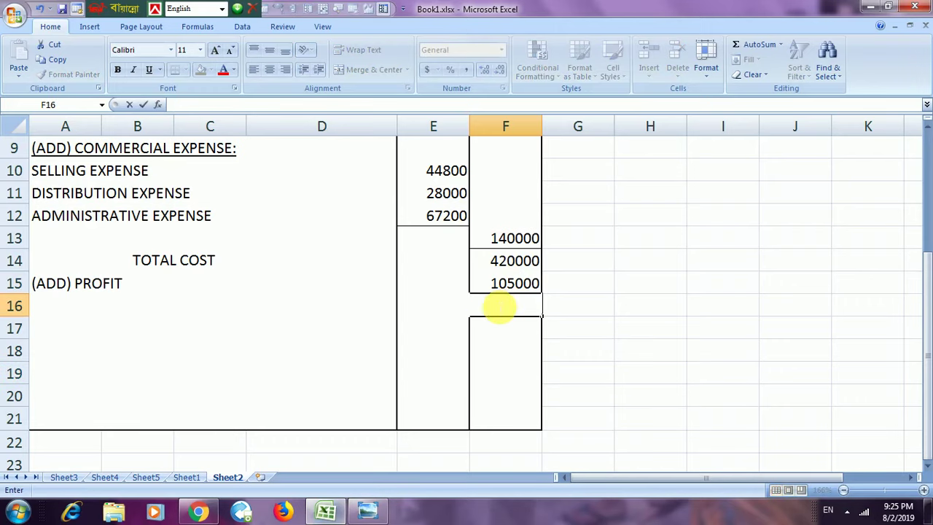
key(Escape)
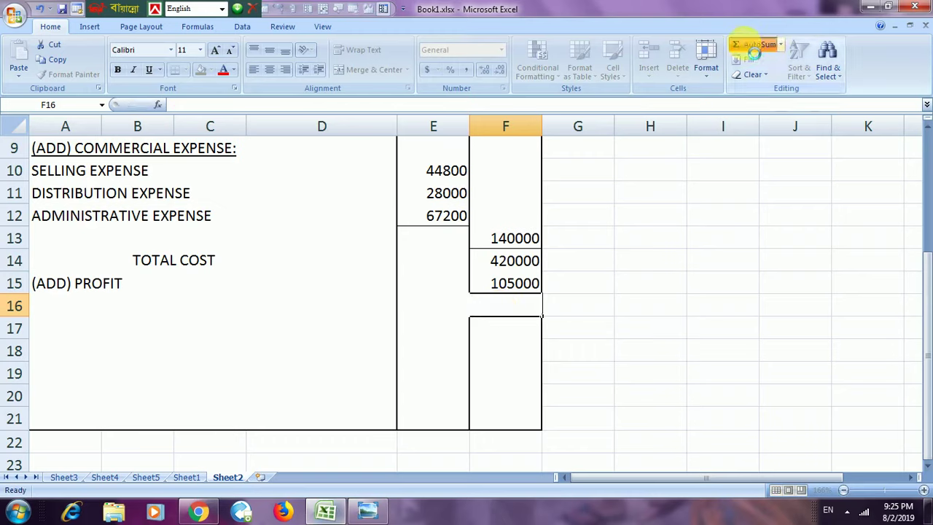
drag(485, 260, 497, 286)
key(Return)
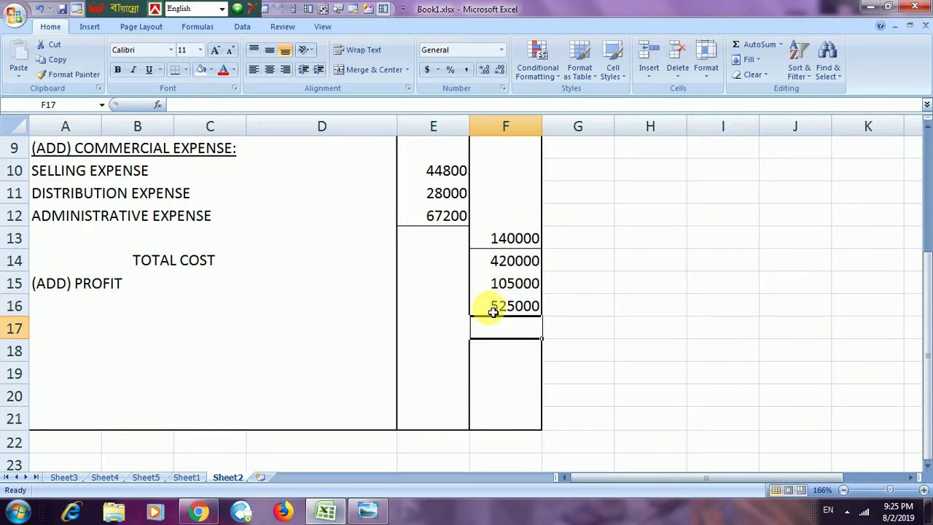
Apply a bottom double border to the sales total in F16 and a single bottom border to the profit in F15
click(493, 309)
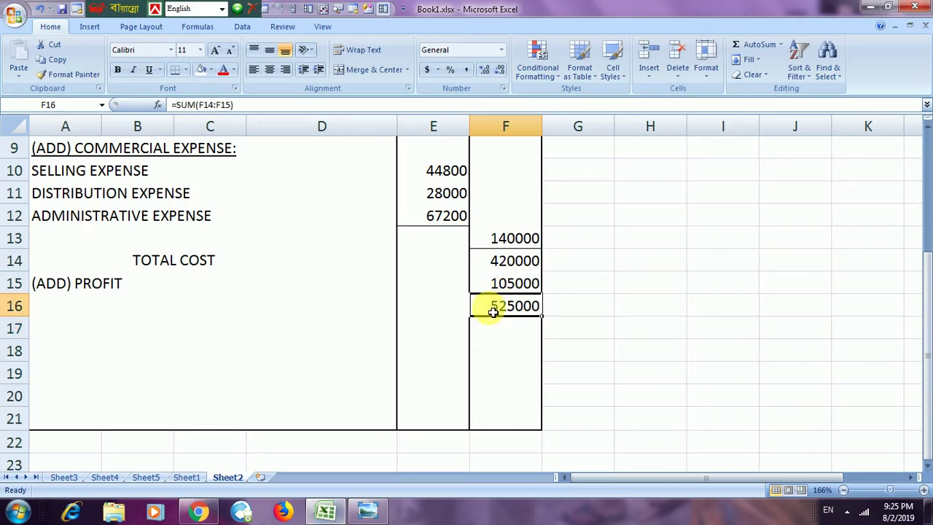
click(186, 70)
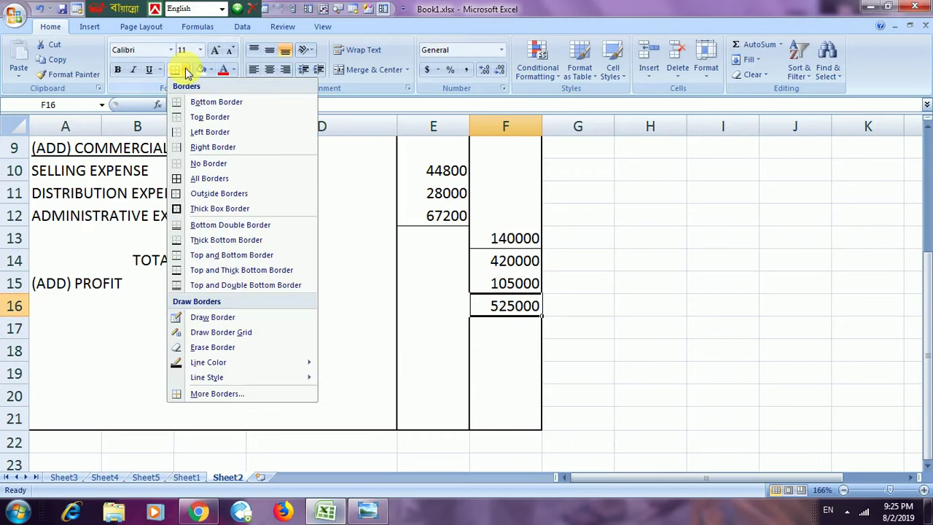
click(182, 225)
click(645, 309)
click(495, 286)
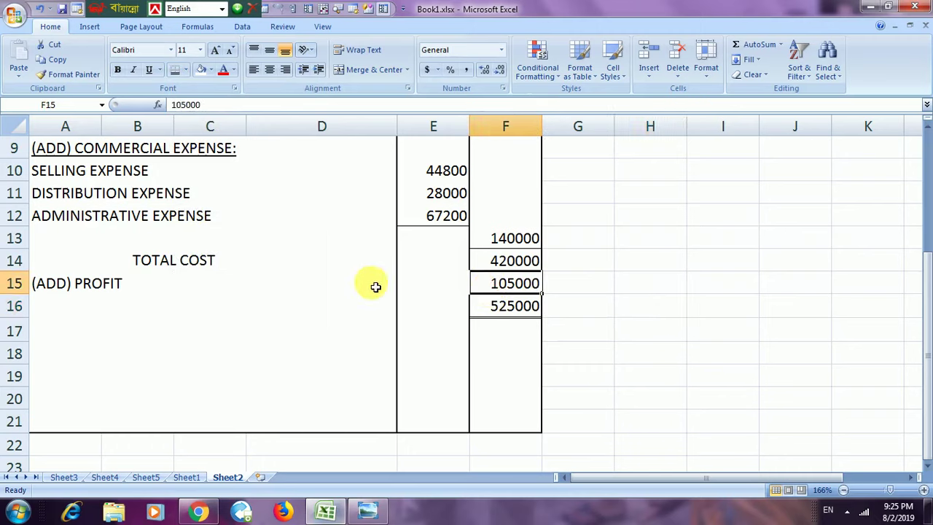
click(184, 70)
click(188, 100)
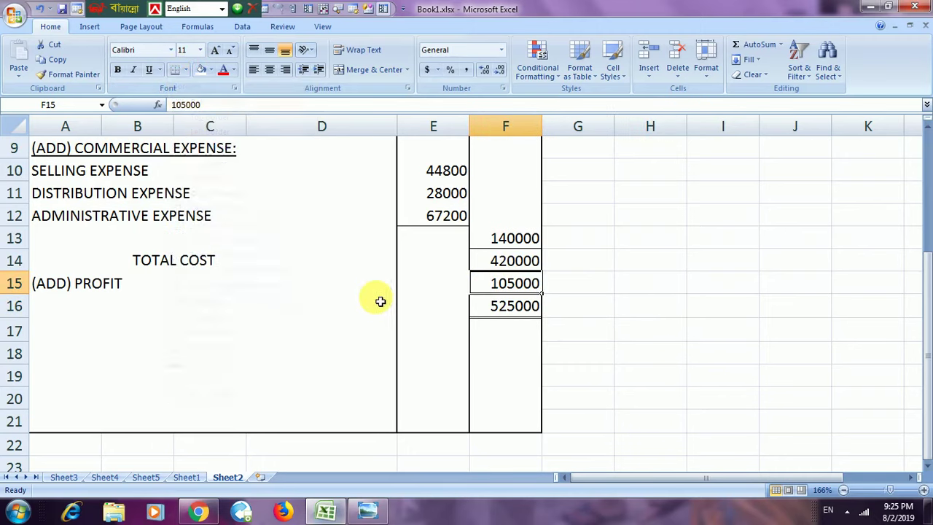
Enter the label SALES in B16, then merge and centre it across B16:D16
click(162, 312)
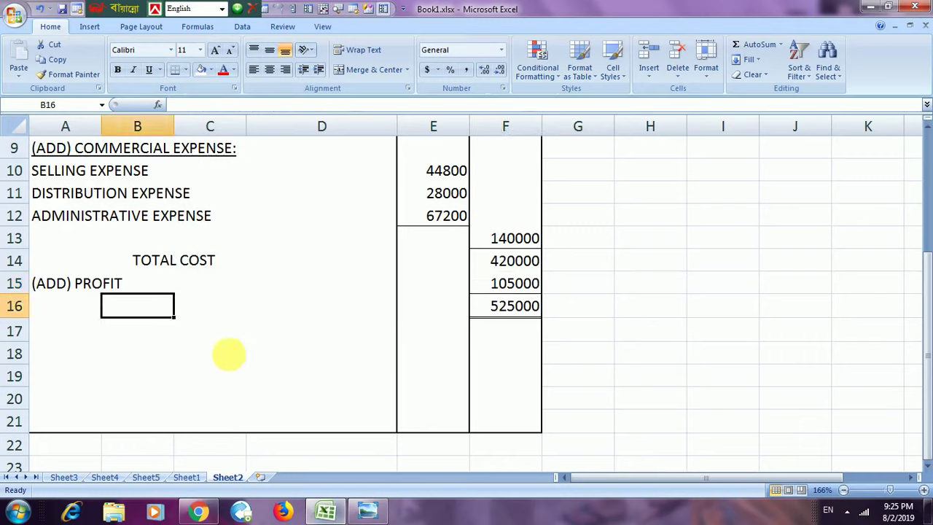
click(180, 313)
click(146, 314)
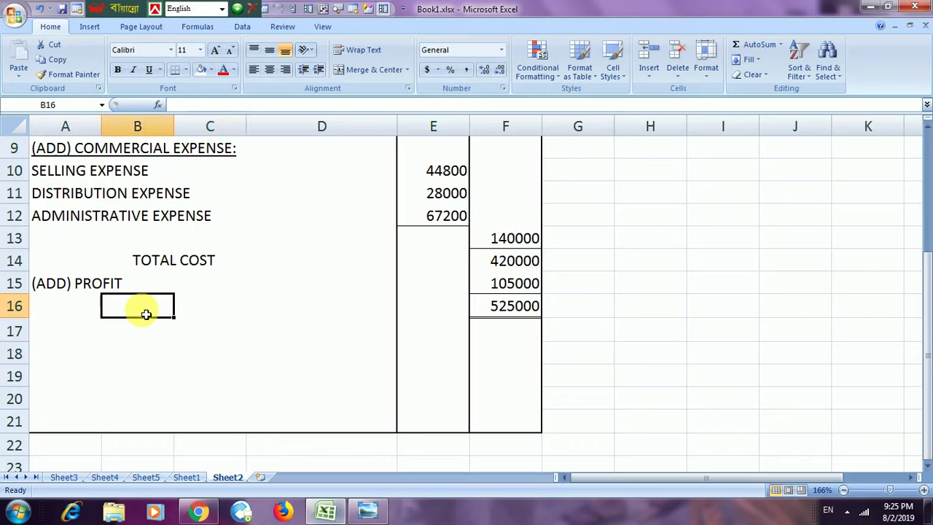
text(SALES)
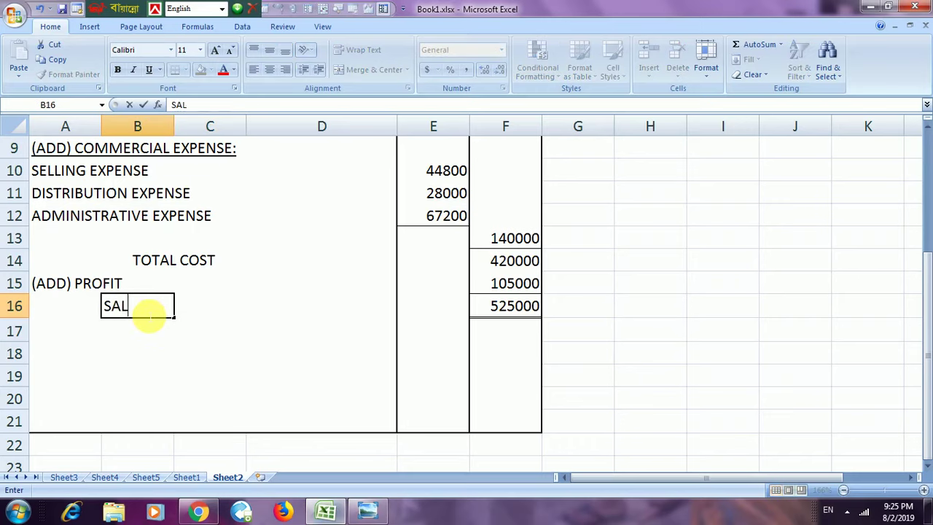
click(272, 351)
drag(141, 307, 327, 309)
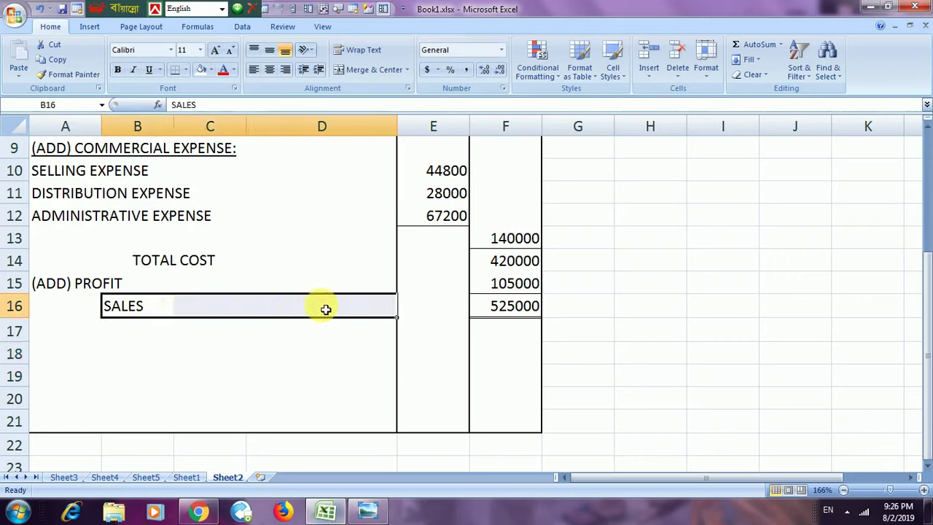
click(364, 76)
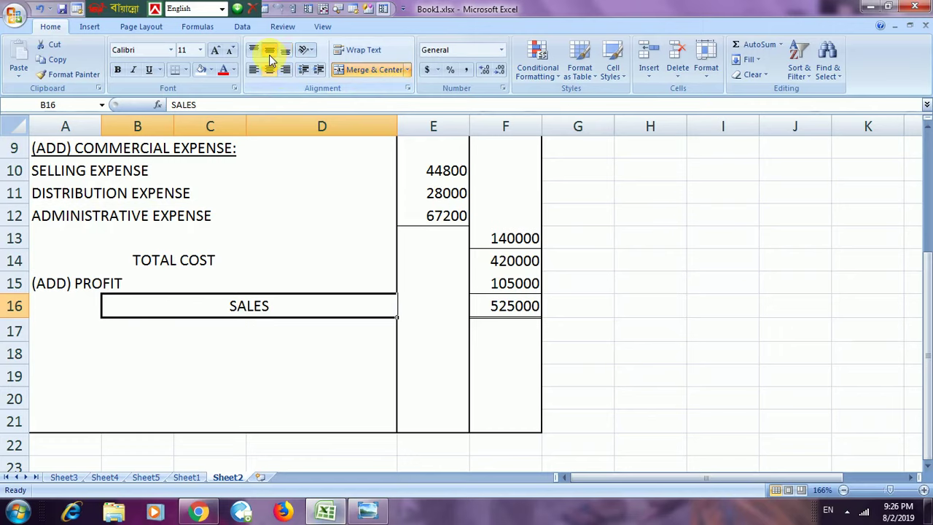
Put a thick box border around the TOTAL COST label in B14
click(194, 258)
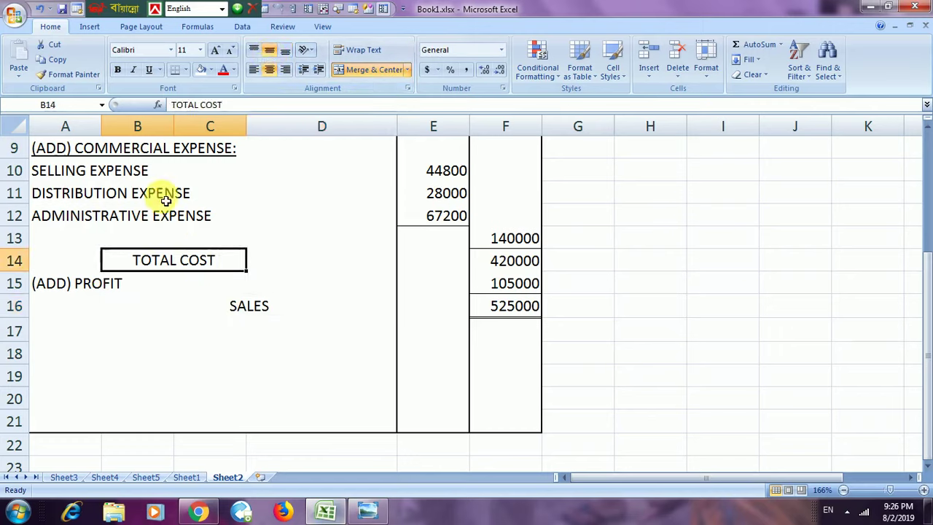
click(184, 69)
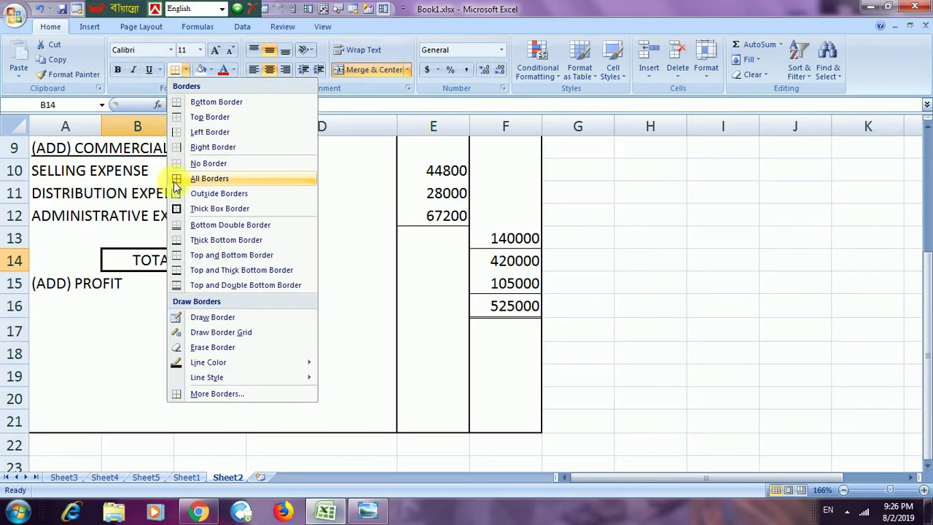
click(180, 209)
click(737, 348)
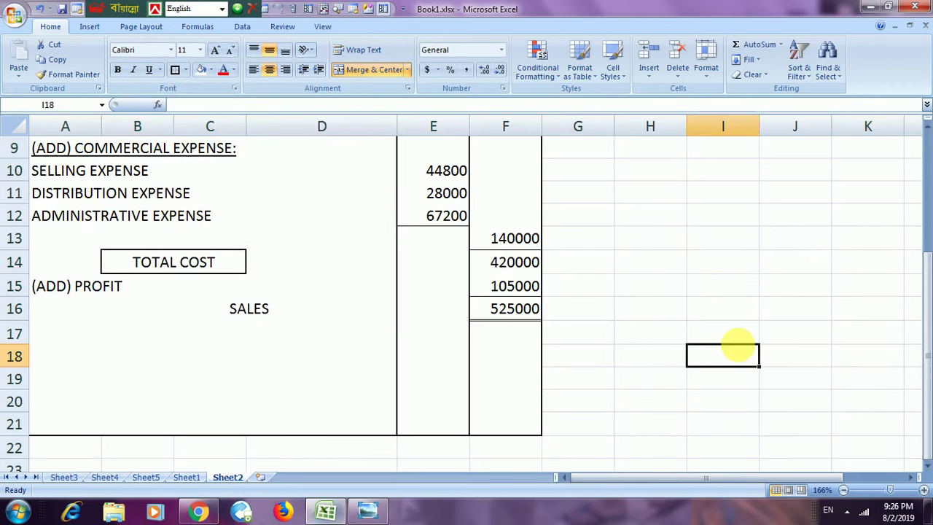
Make the SALES label in row 16 bold
click(496, 309)
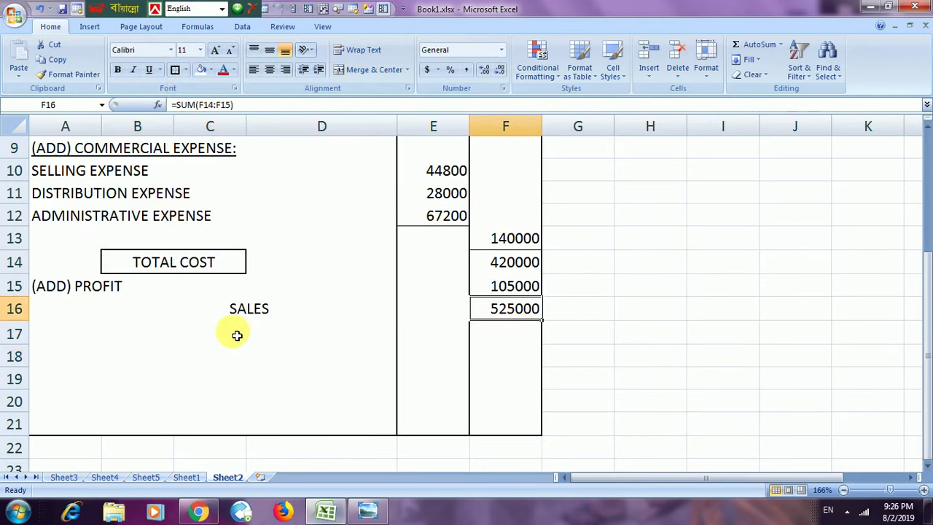
click(238, 309)
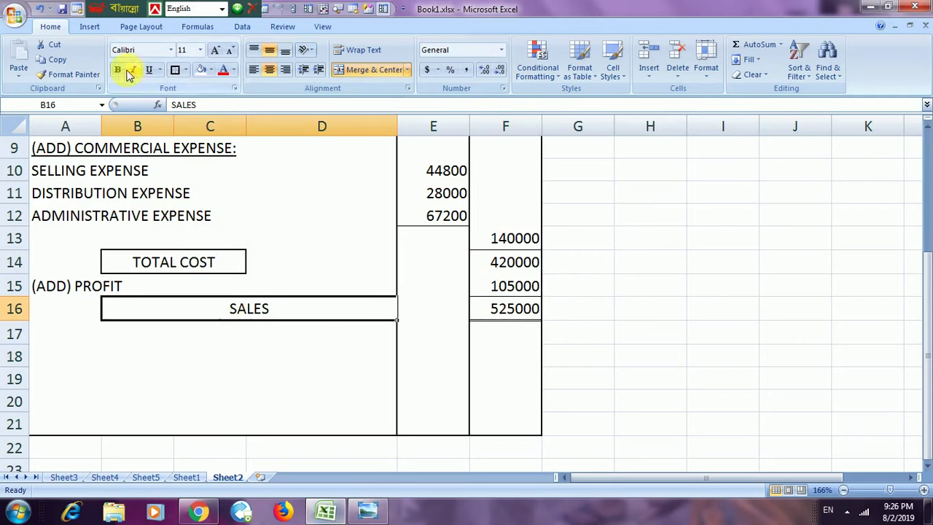
click(558, 387)
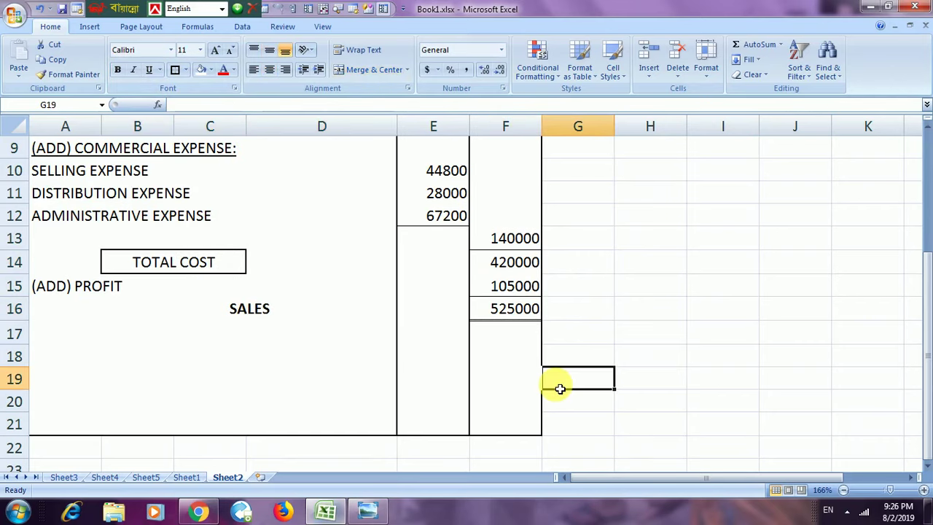
Put a thick box border around the statement table from A3 to F17
click(640, 356)
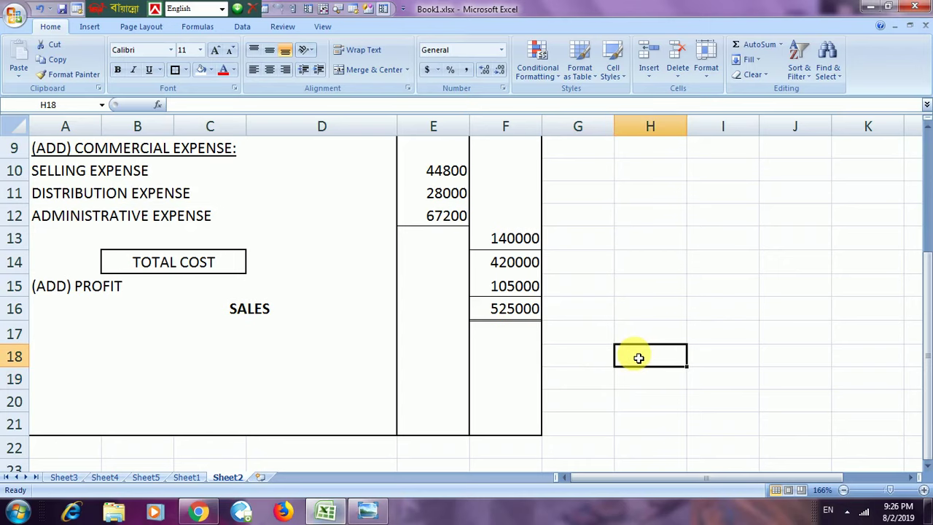
scroll(638, 358, up, 2)
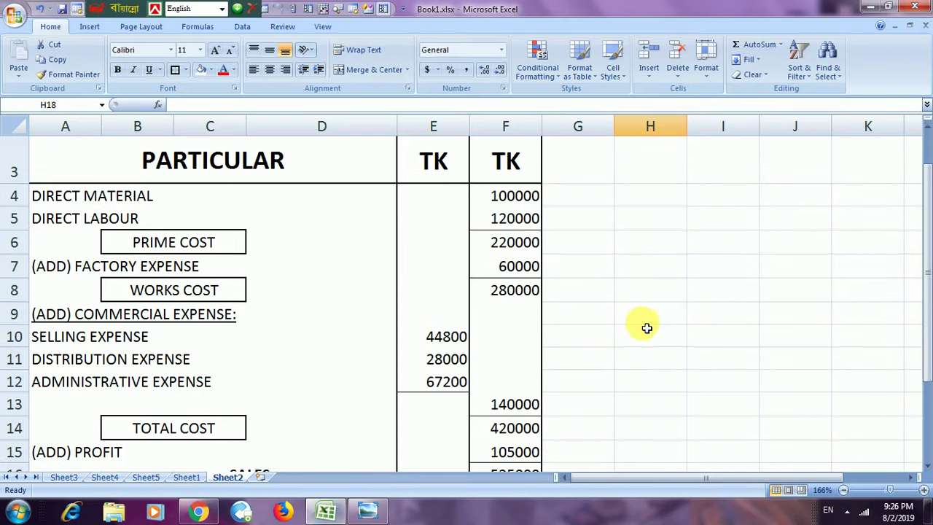
scroll(647, 328, down, 2)
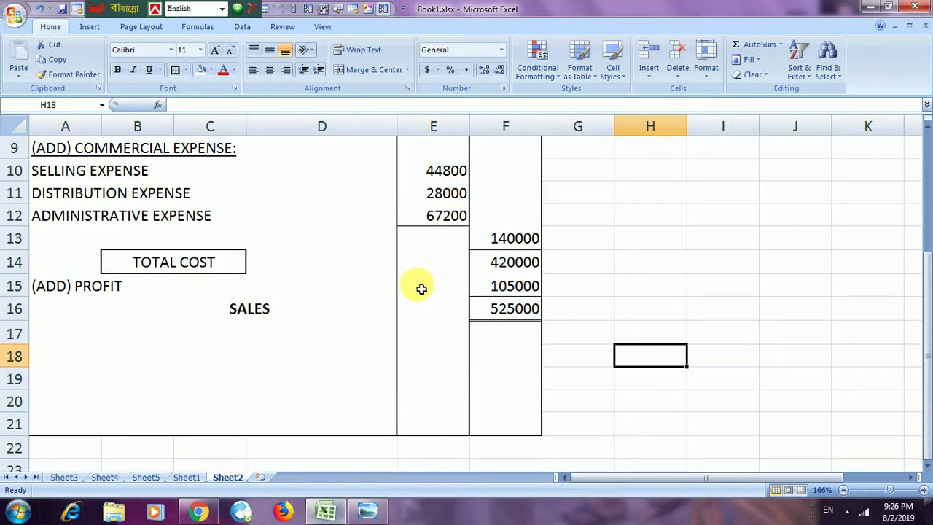
scroll(329, 280, up, 3)
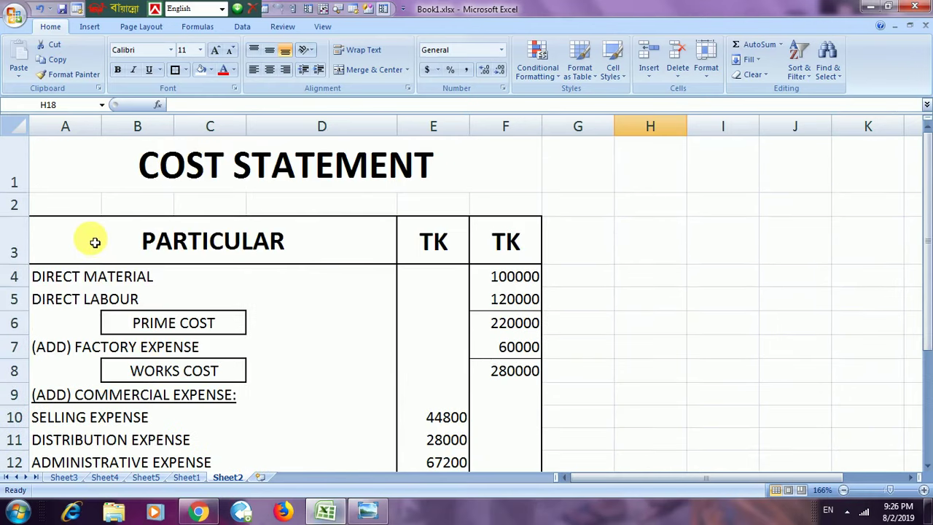
drag(94, 244, 483, 448)
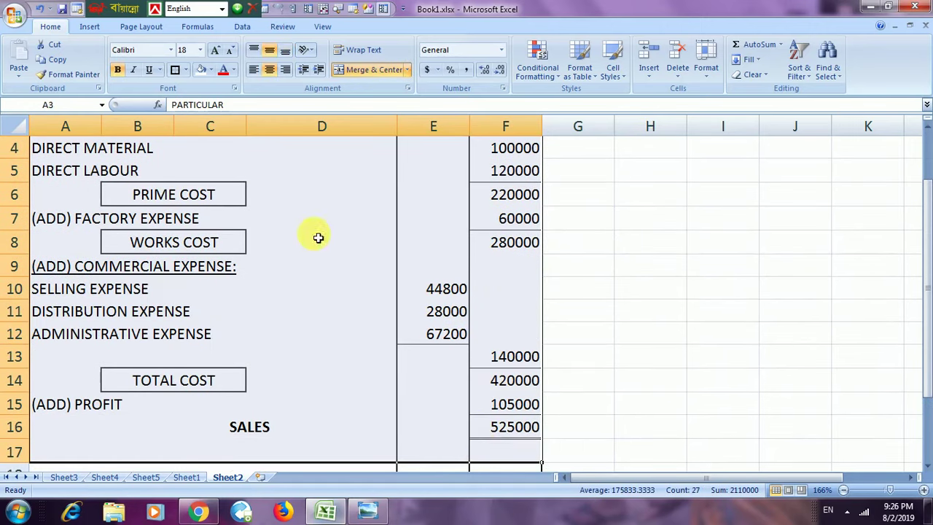
click(177, 70)
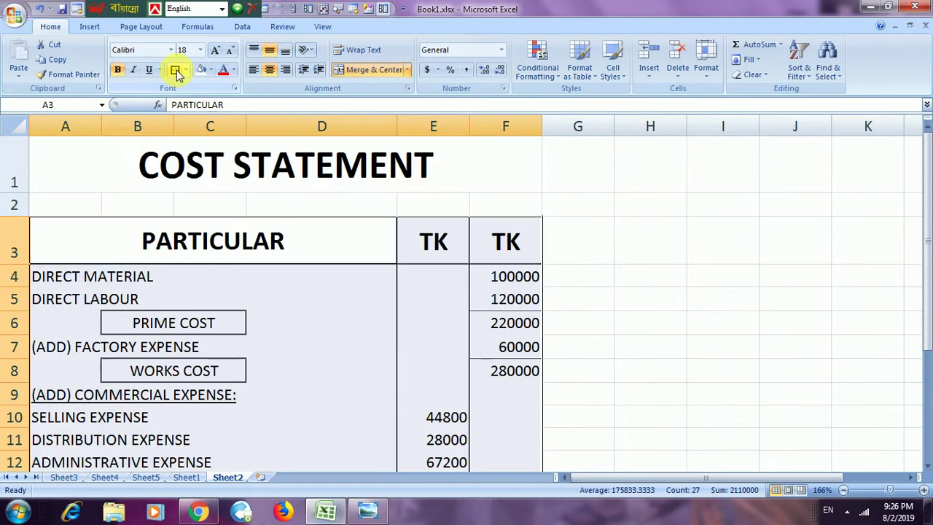
click(686, 283)
scroll(691, 288, down, 5)
scroll(691, 290, up, 3)
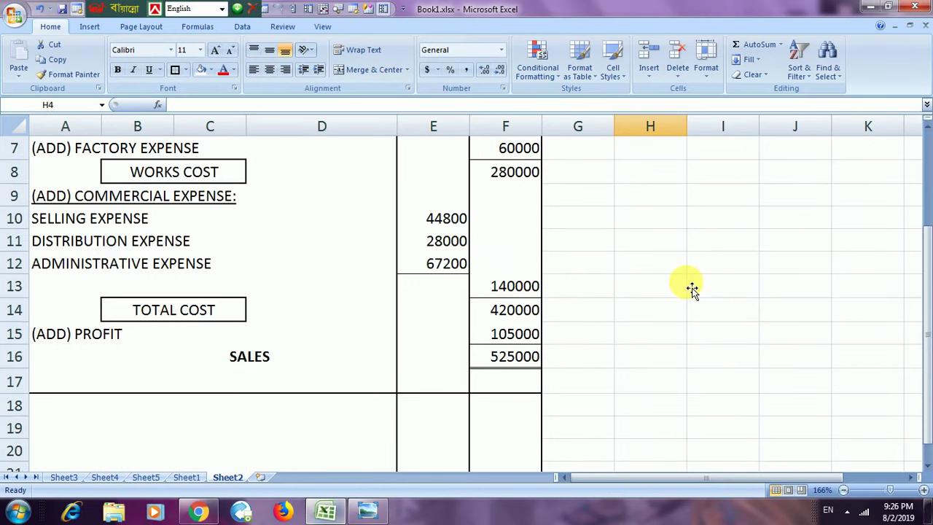
Put a thick box border around the merged COST STATEMENT title in row 1
scroll(691, 290, up, 1)
scroll(689, 287, up, 1)
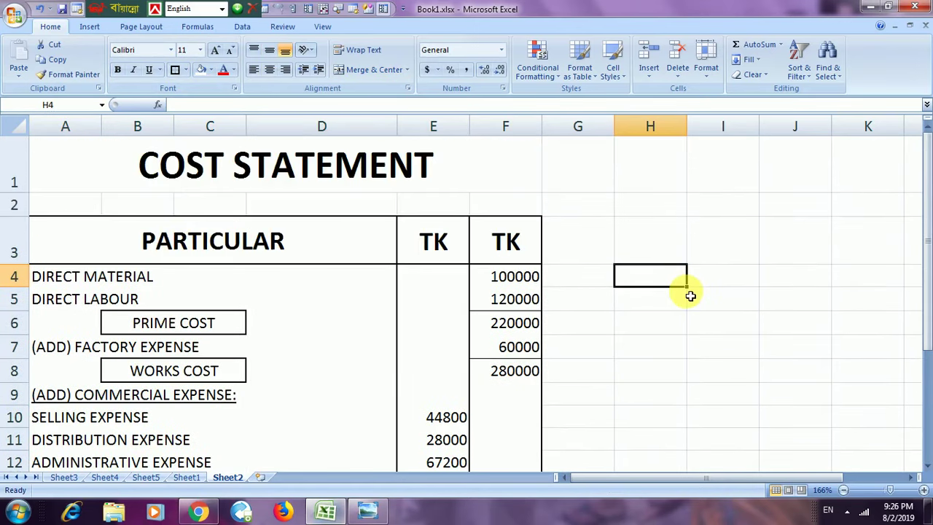
click(282, 187)
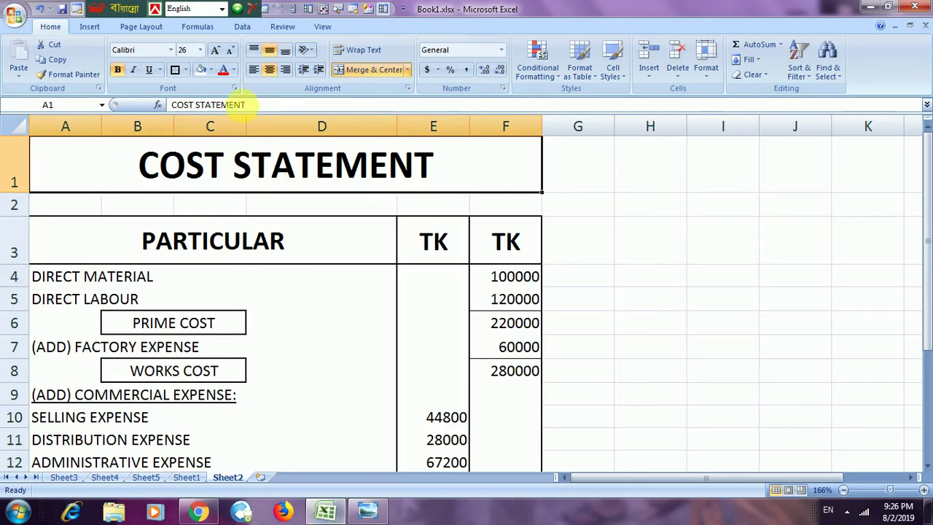
click(175, 69)
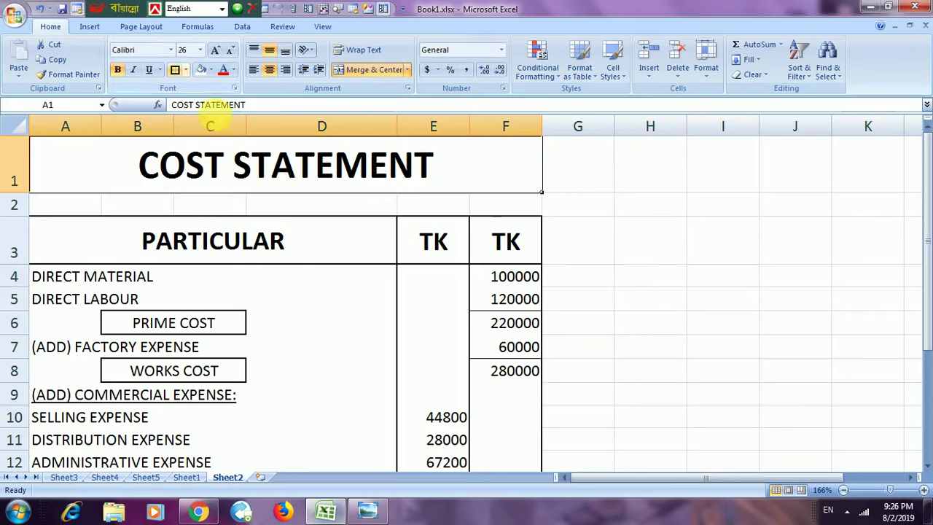
click(774, 301)
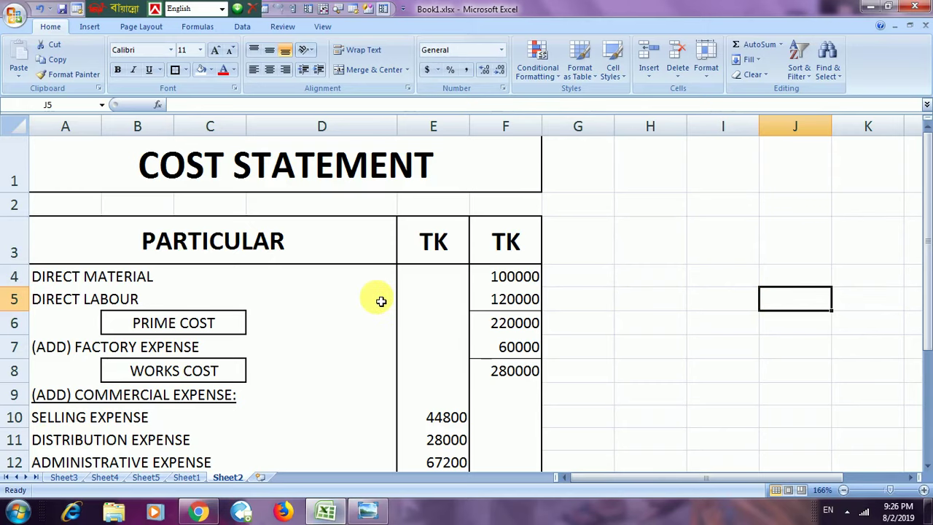
Review the direct labour, factory expense and commercial expense lines of the cost statement
scroll(517, 306, down, 2)
scroll(514, 302, up, 1)
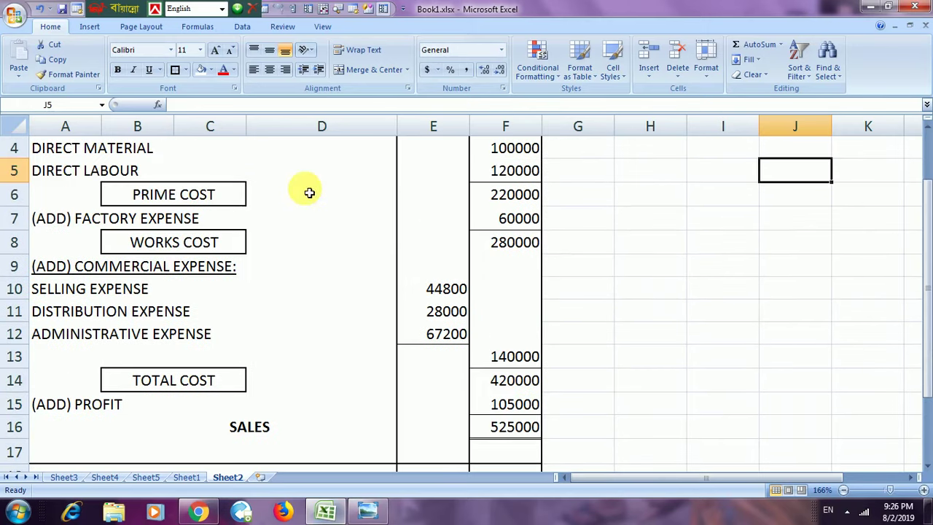
click(121, 223)
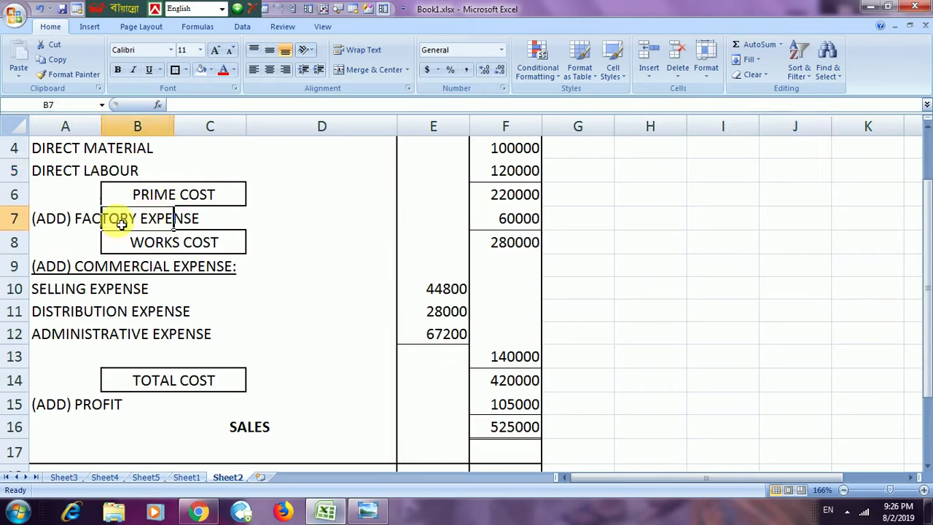
click(94, 292)
click(84, 312)
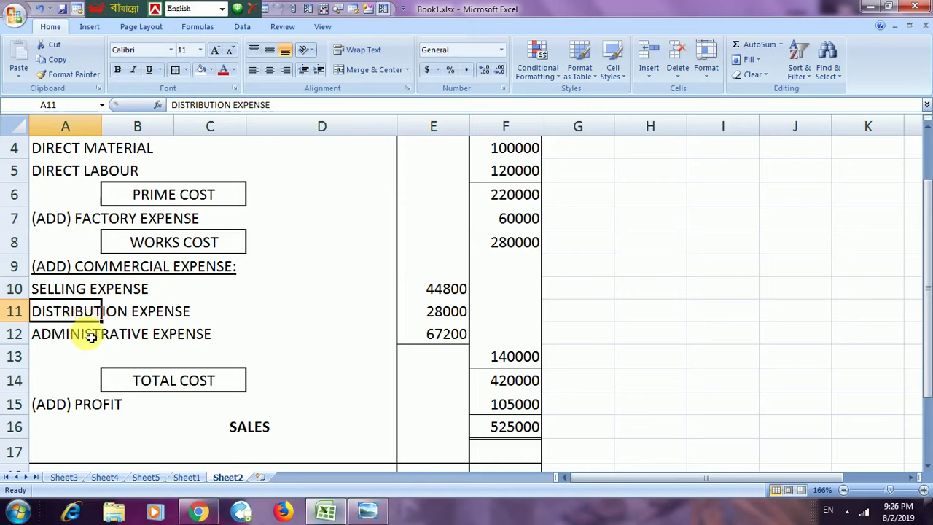
click(91, 331)
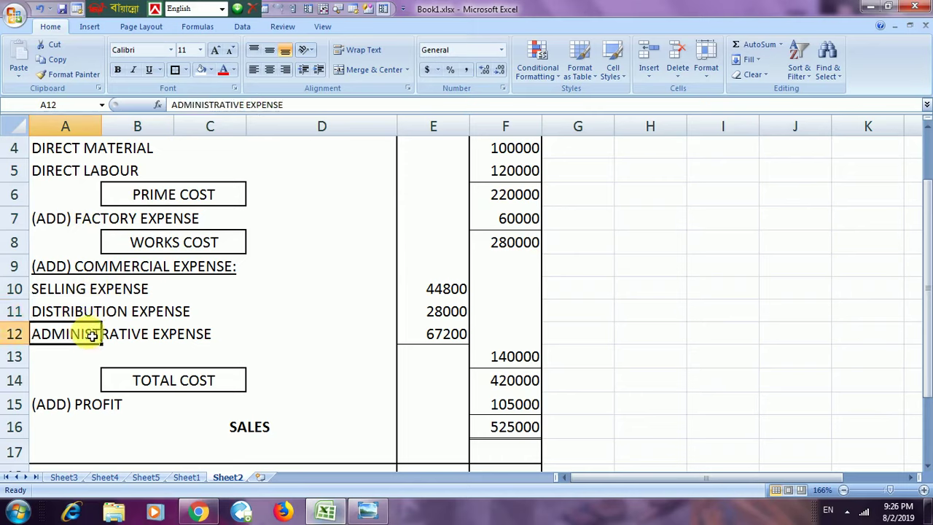
click(325, 292)
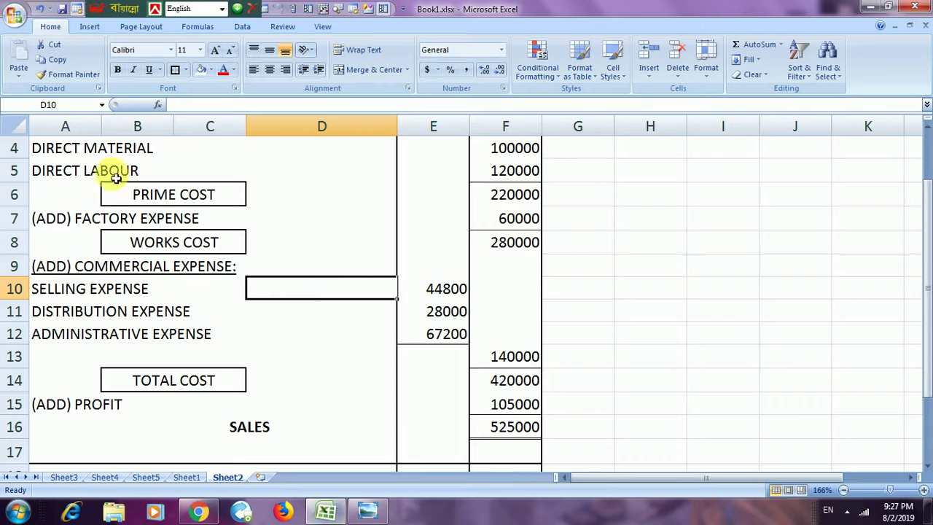
click(48, 175)
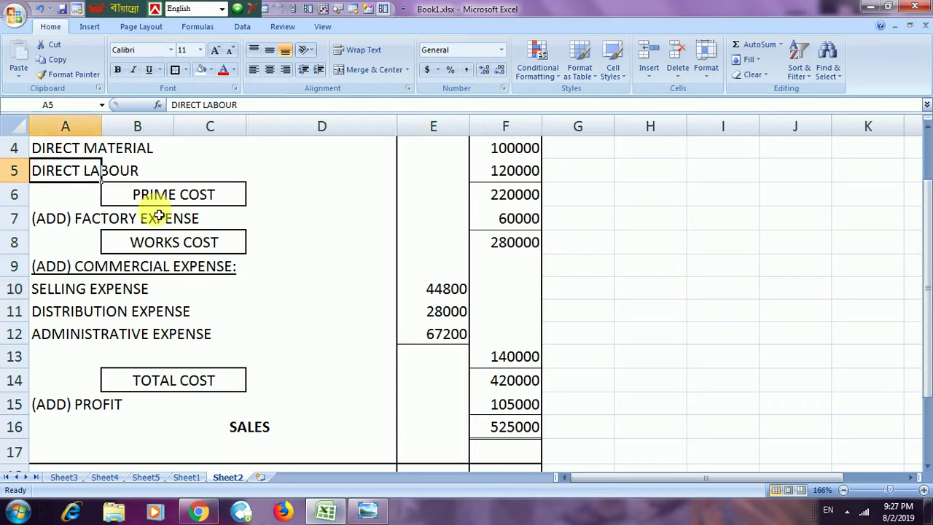
click(97, 220)
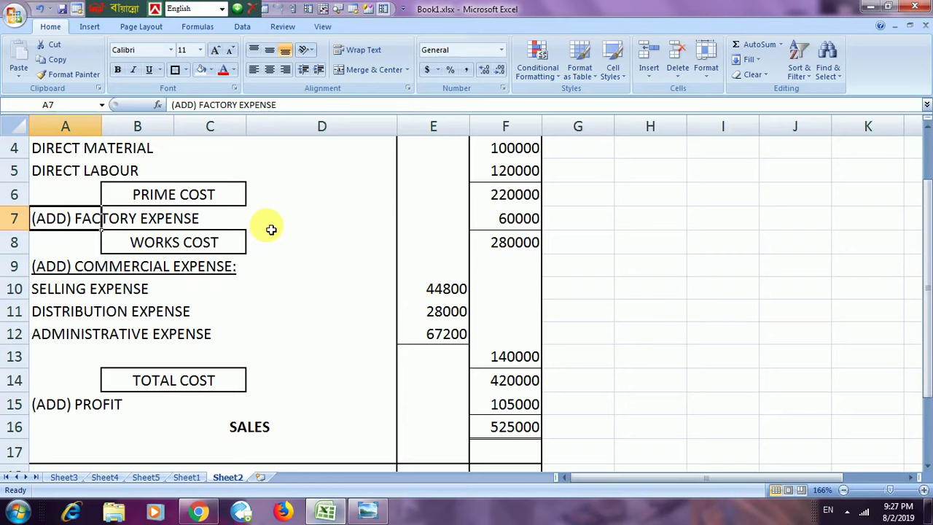
click(96, 174)
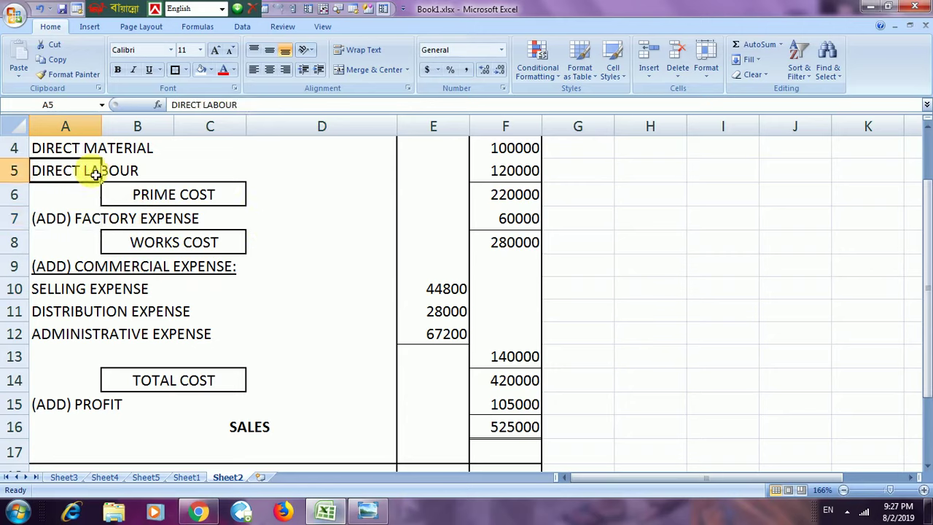
click(130, 217)
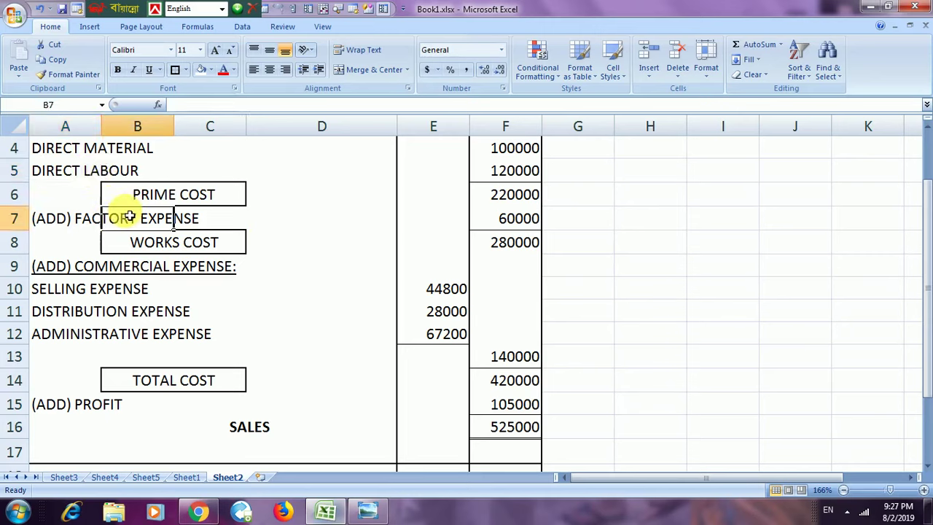
Check the Exercise-14 photo in Windows Photo Viewer and correct direct material in F4 to 120000 and direct labour in F5 to 100000
click(367, 512)
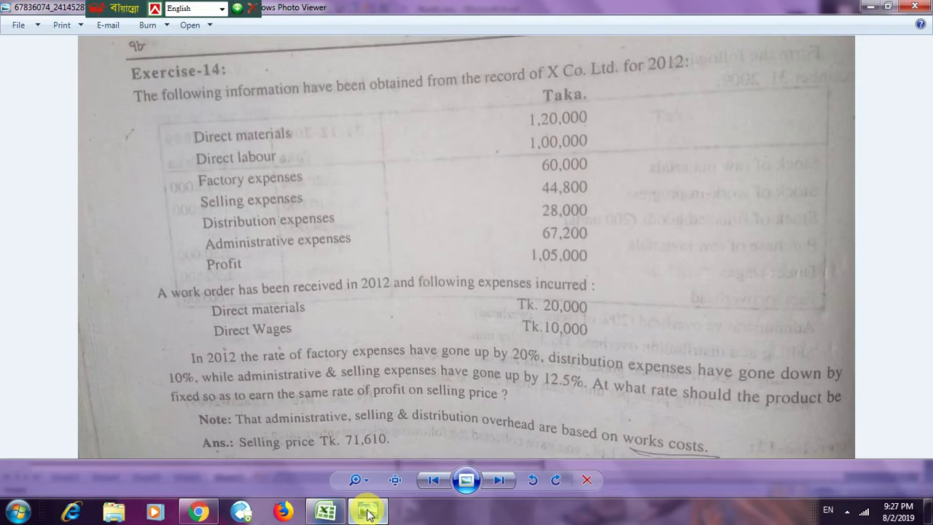
click(368, 513)
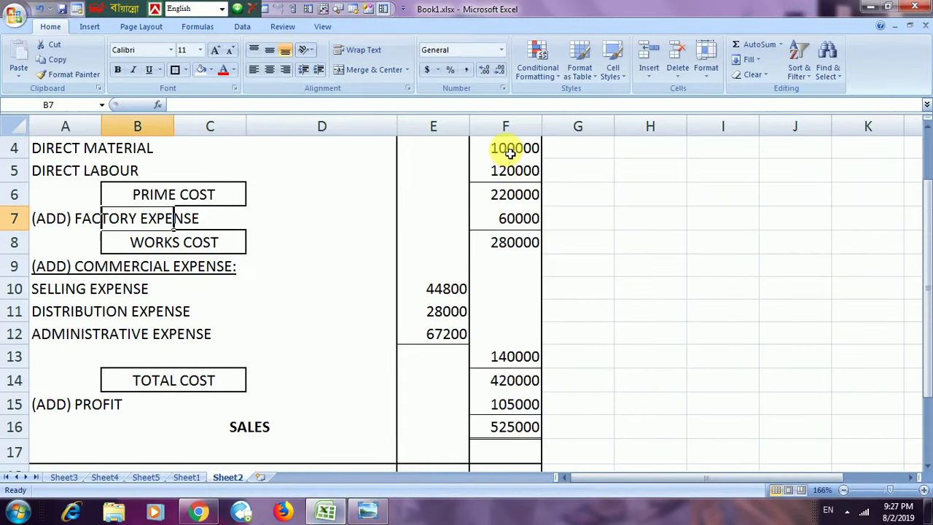
click(509, 152)
text(12)
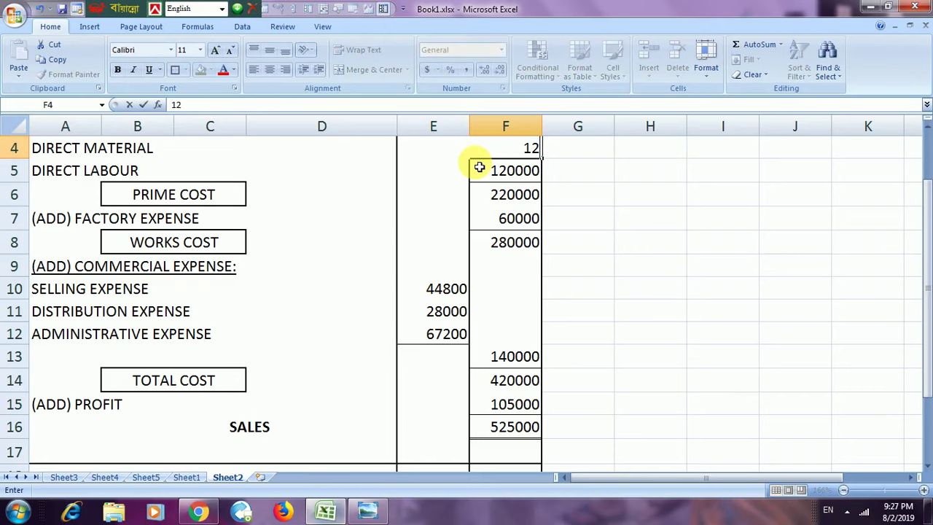
text(0000)
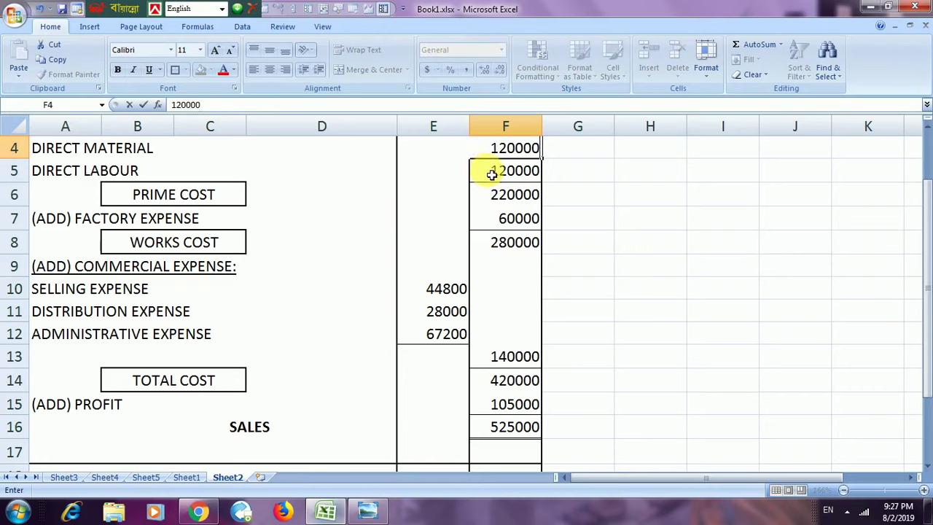
click(493, 178)
text(10)
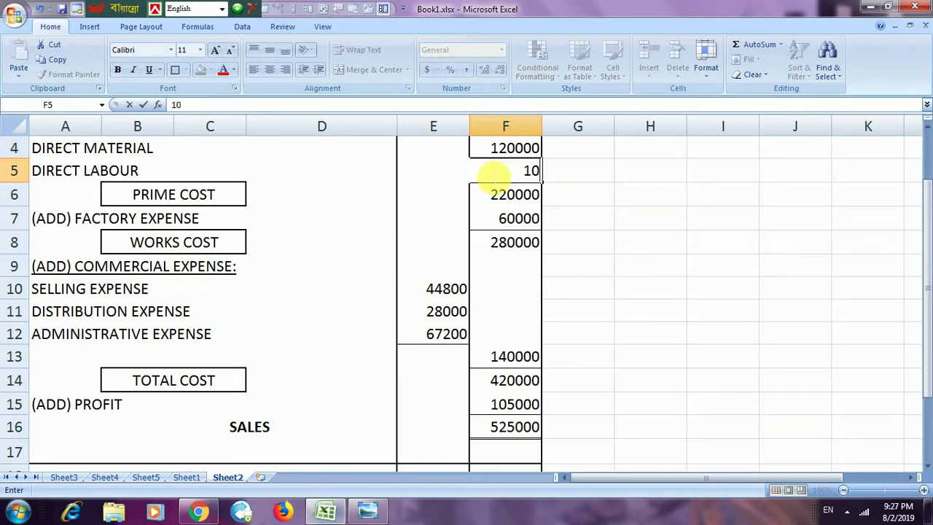
text(0000)
click(669, 213)
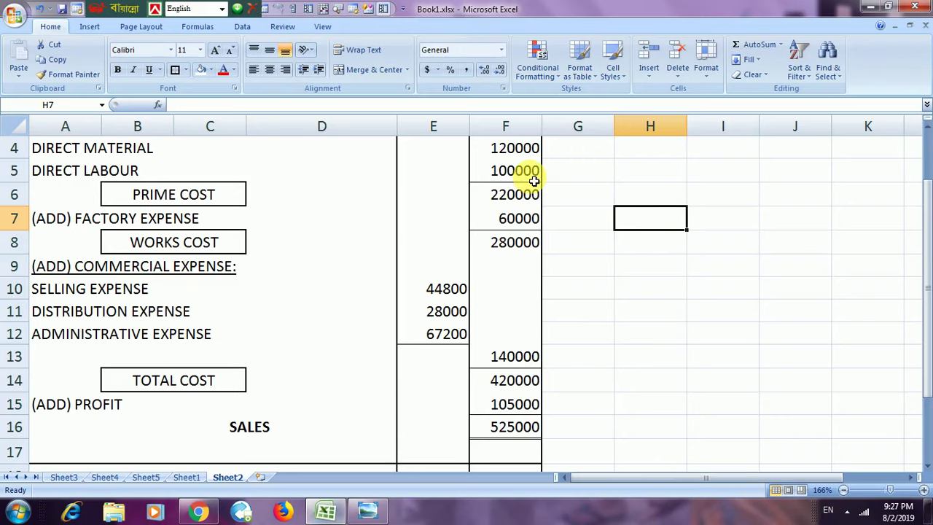
Examine the exercise's note on the overhead basis against the commercial expenses and works cost, and compare factory expense with direct labour
click(100, 292)
drag(100, 291, 134, 328)
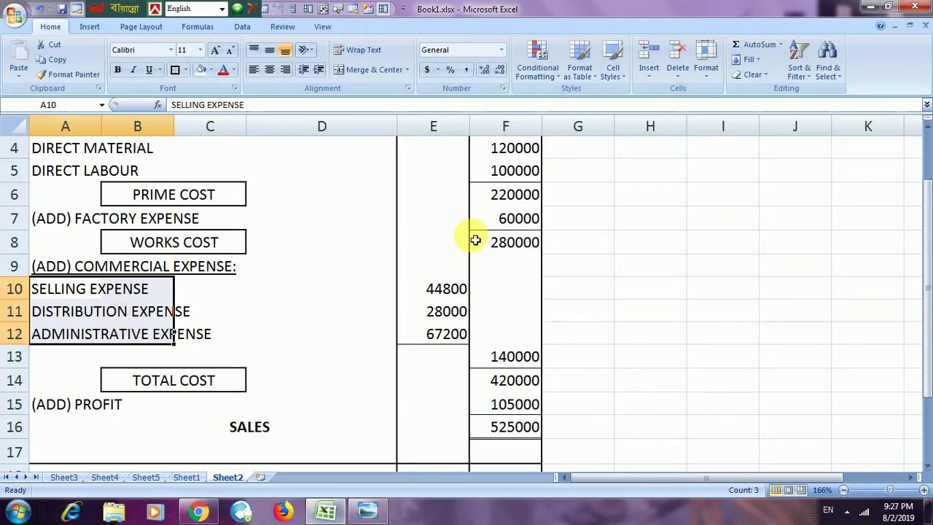
click(365, 508)
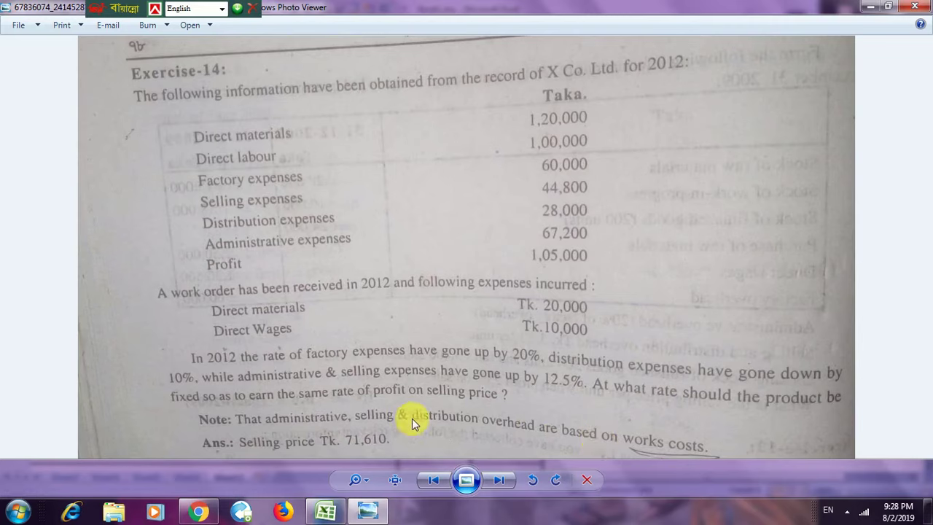
mouse_move(358, 517)
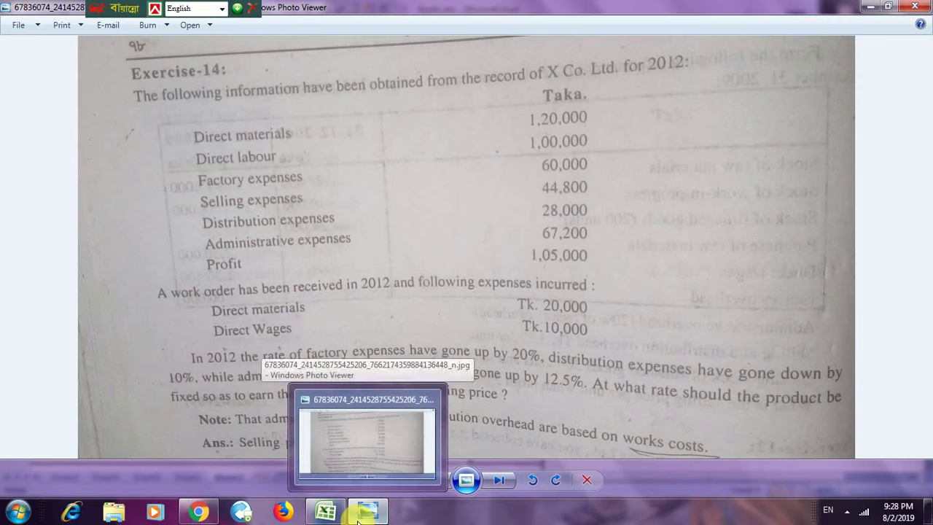
click(326, 512)
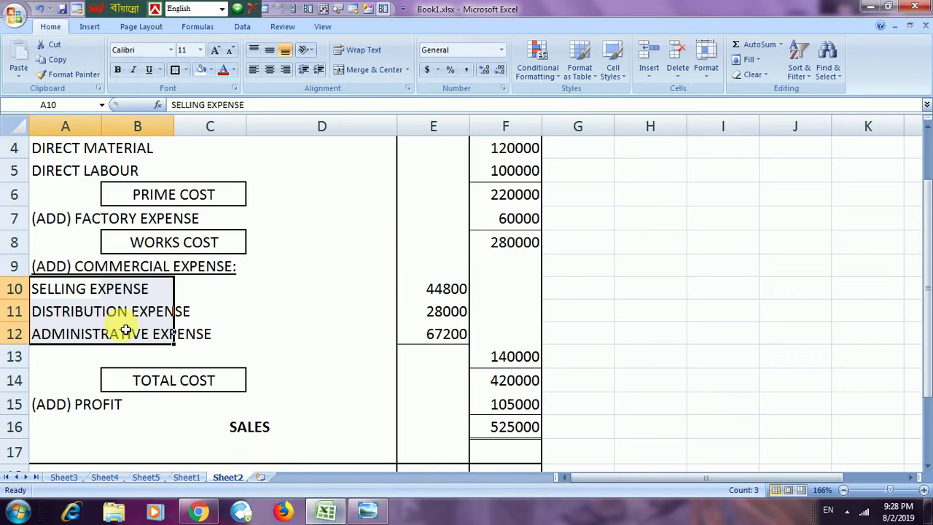
click(166, 242)
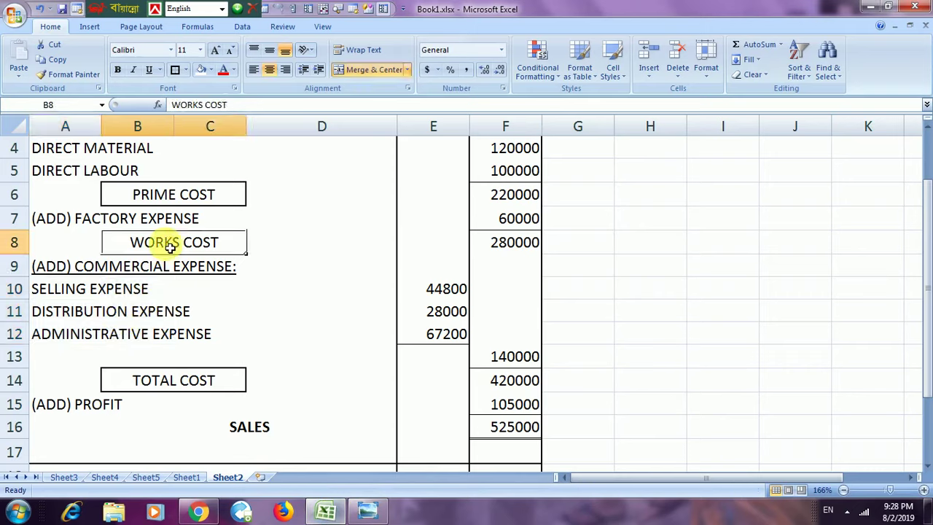
click(98, 220)
click(85, 175)
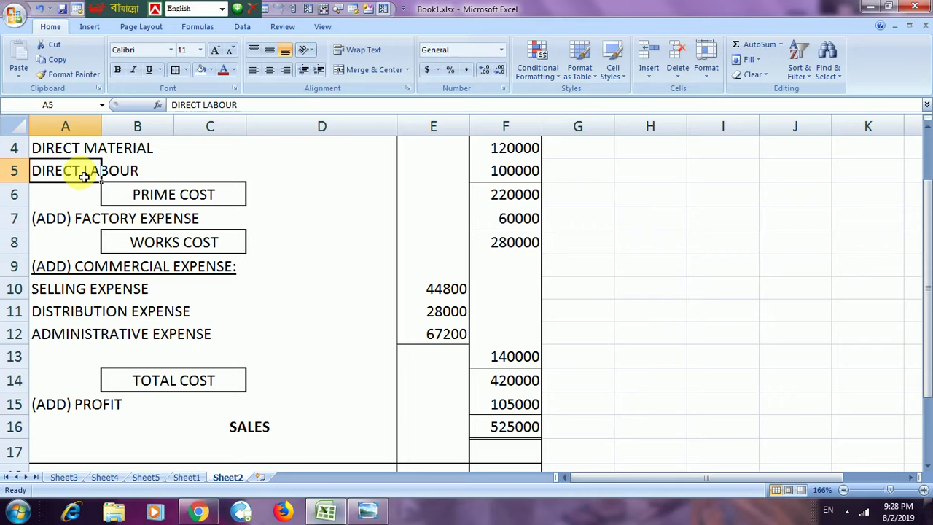
click(302, 180)
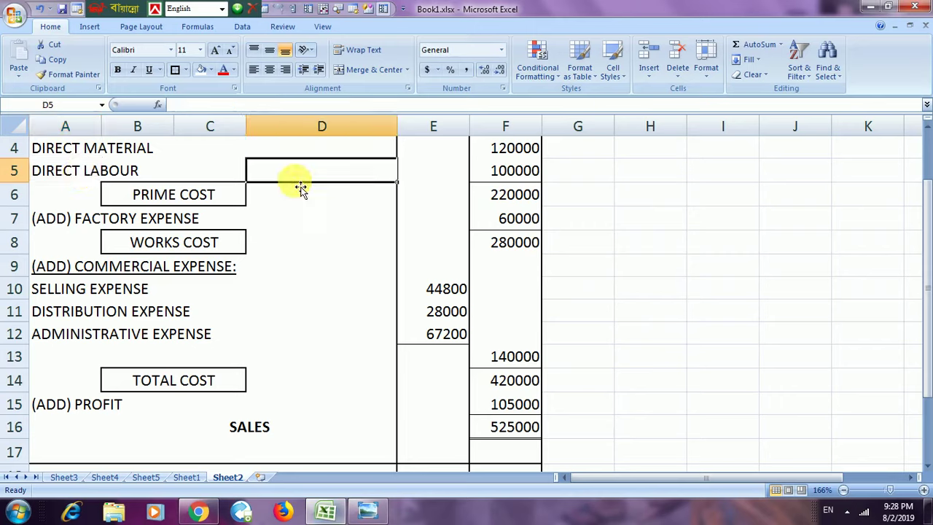
click(505, 175)
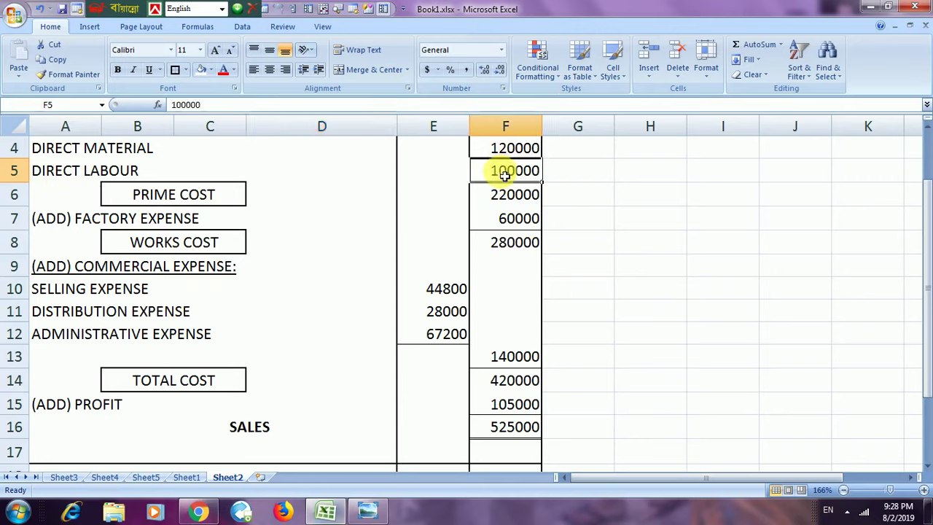
click(517, 227)
click(516, 172)
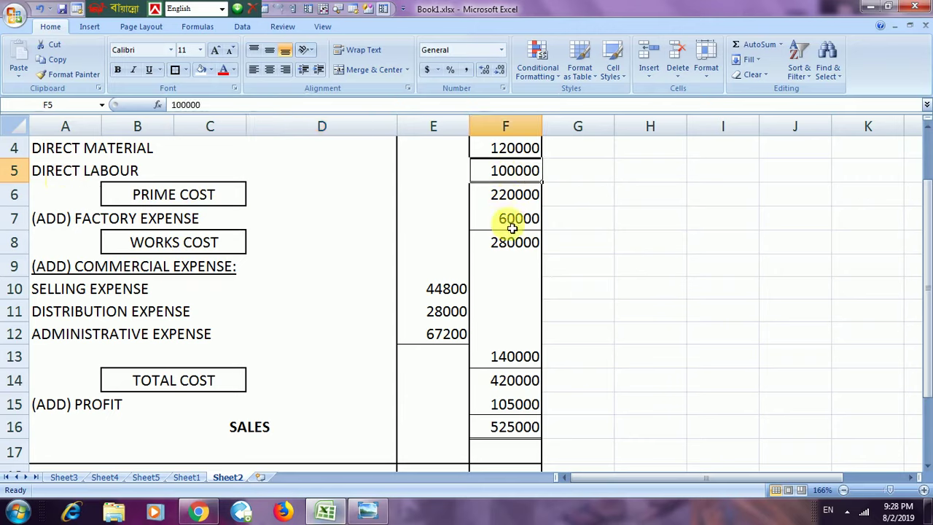
Begin the first working note below the cost statement in A23 with "W-1. % OF FACTORY EXPENSE TO DIRECT LABOUR="
click(512, 218)
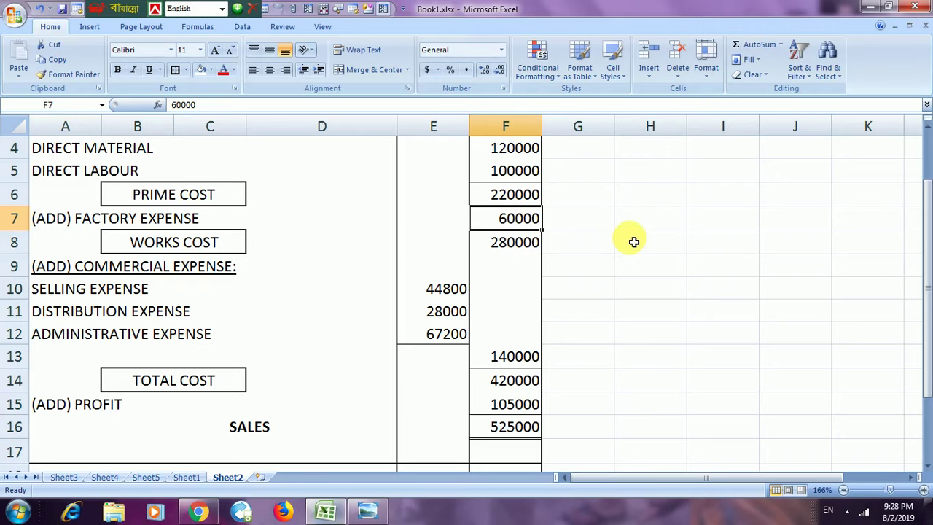
scroll(633, 242, up, 1)
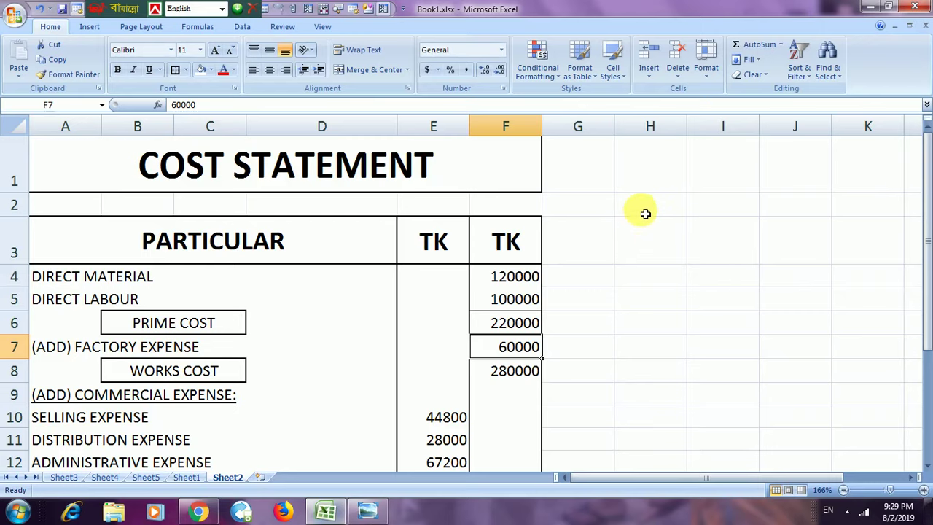
scroll(645, 204, down, 7)
scroll(646, 203, up, 1)
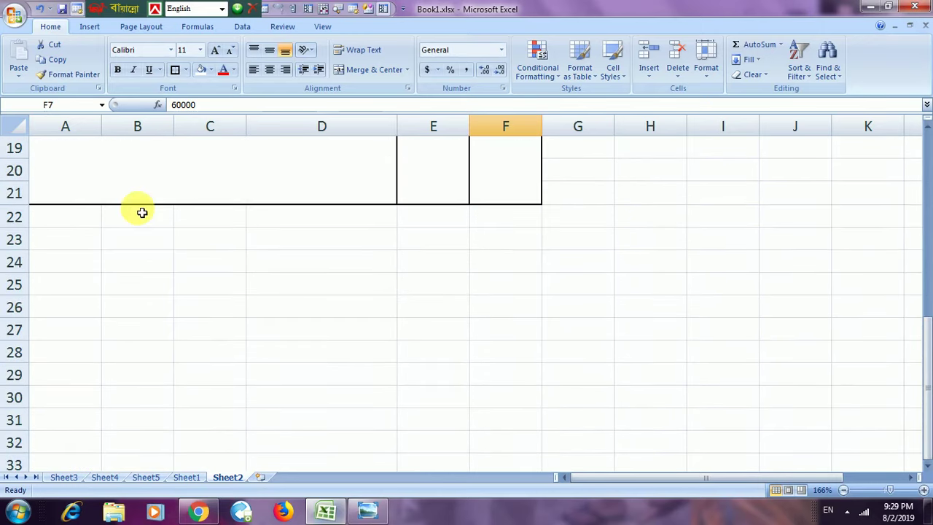
click(64, 241)
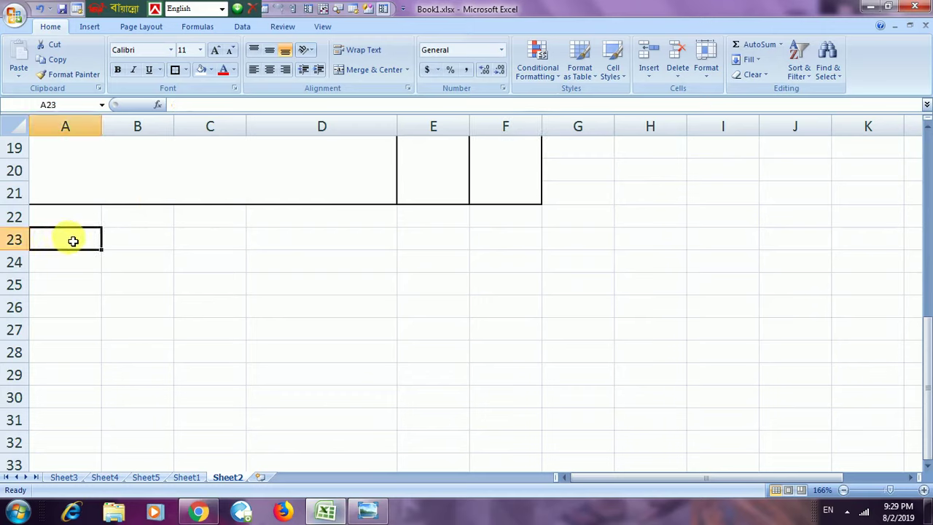
text(W)
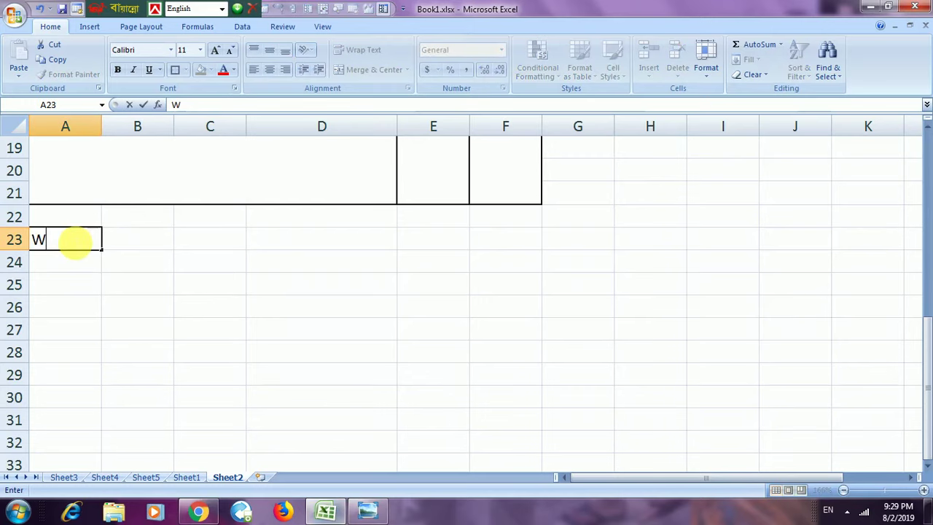
text(-1)
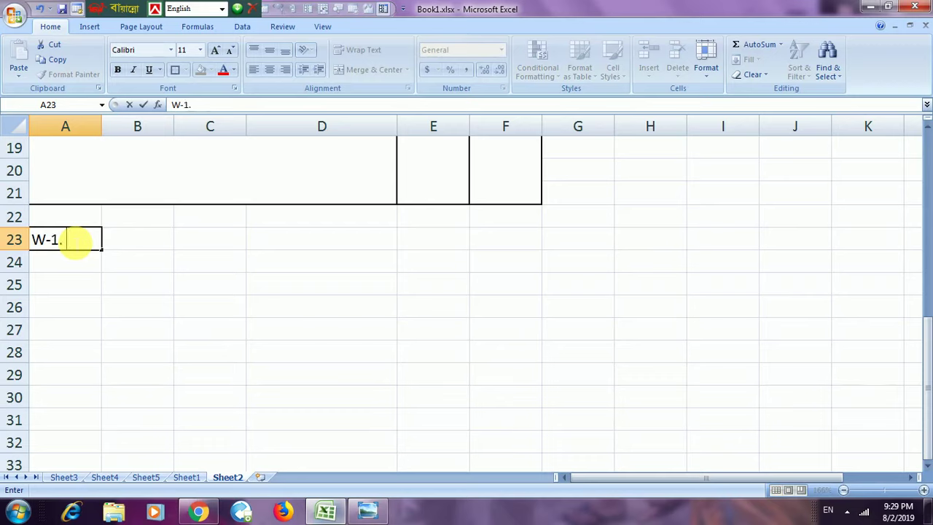
text(. % OF FACFT)
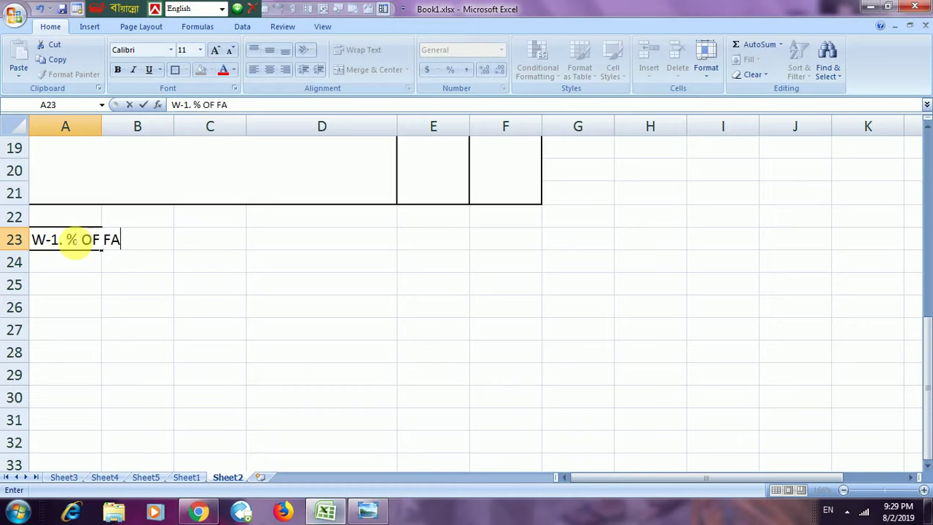
key(BackSpace)
key(BackSpace)
text(TOR)
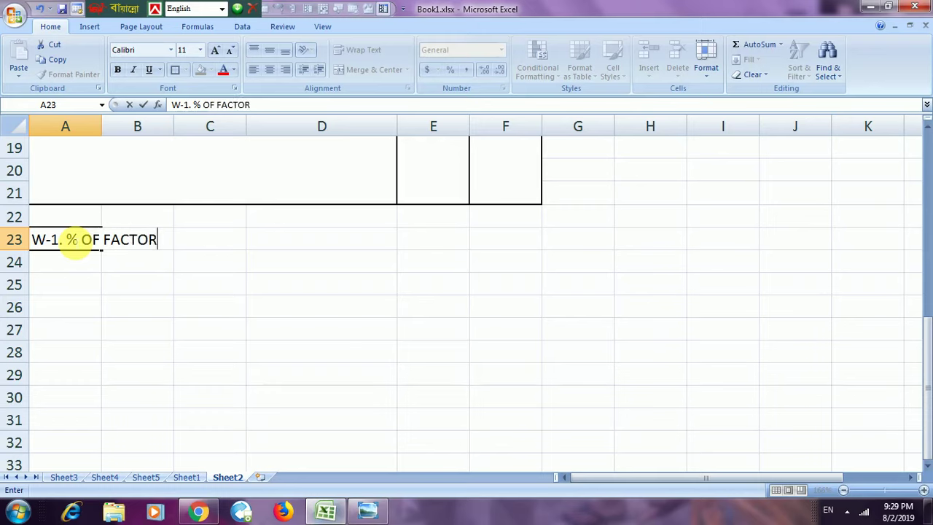
text(Y EXPE)
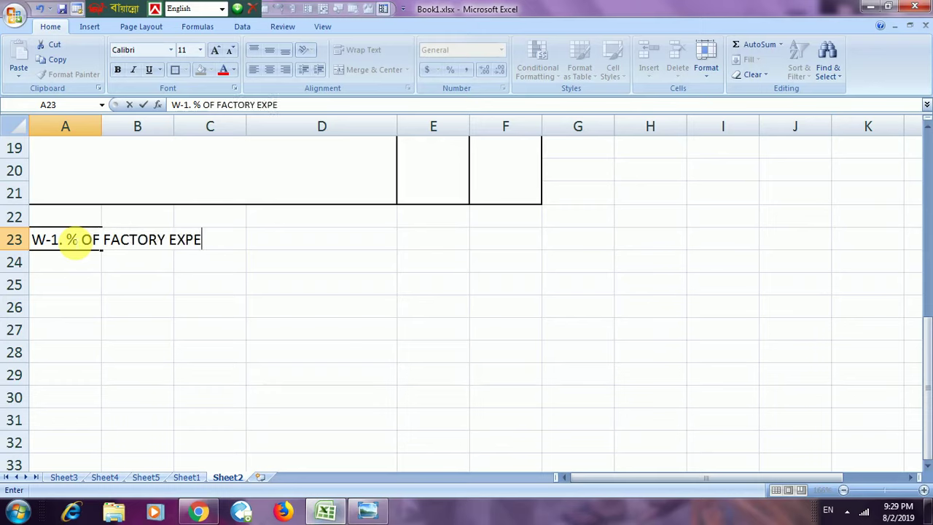
text(NSE TO )
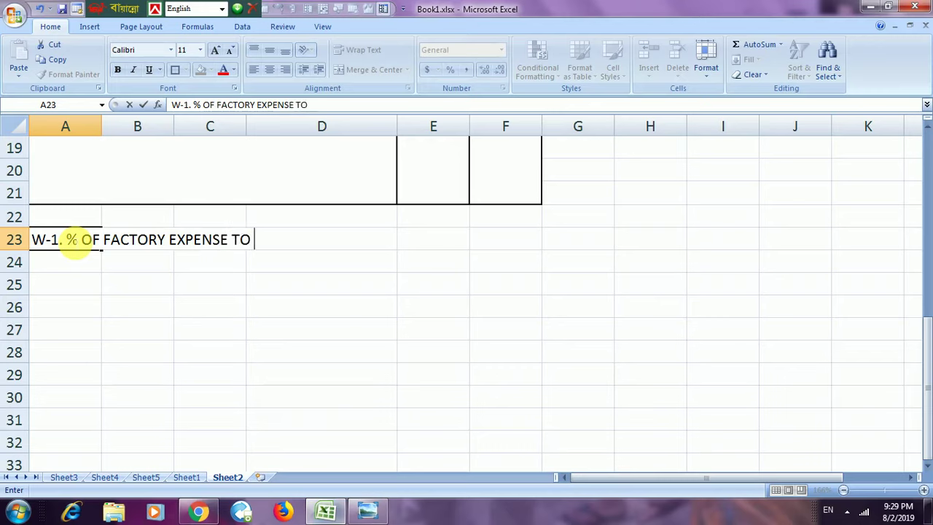
text(DIRECT )
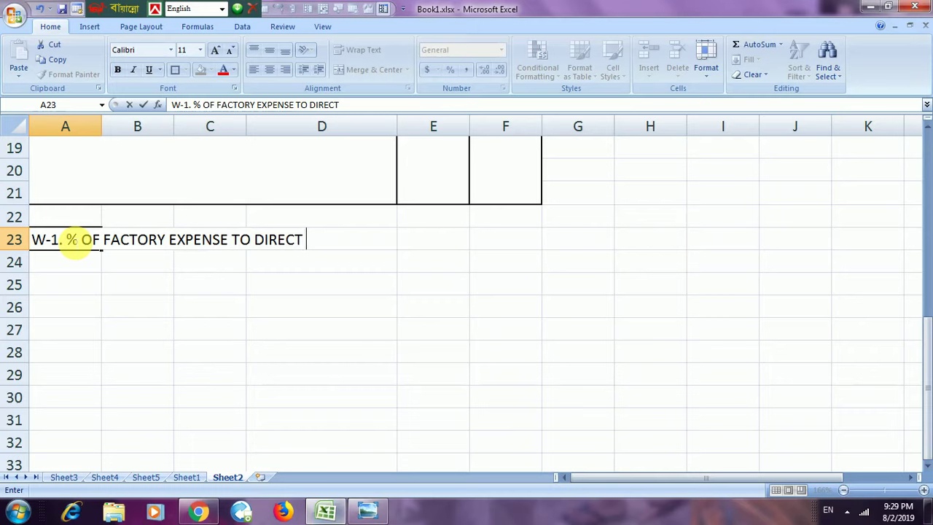
text(LABOUR)
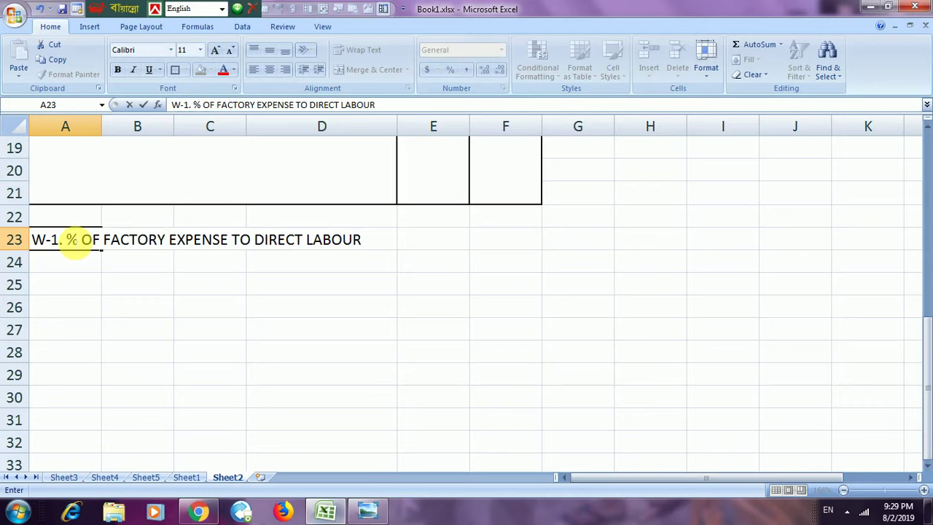
text(=)
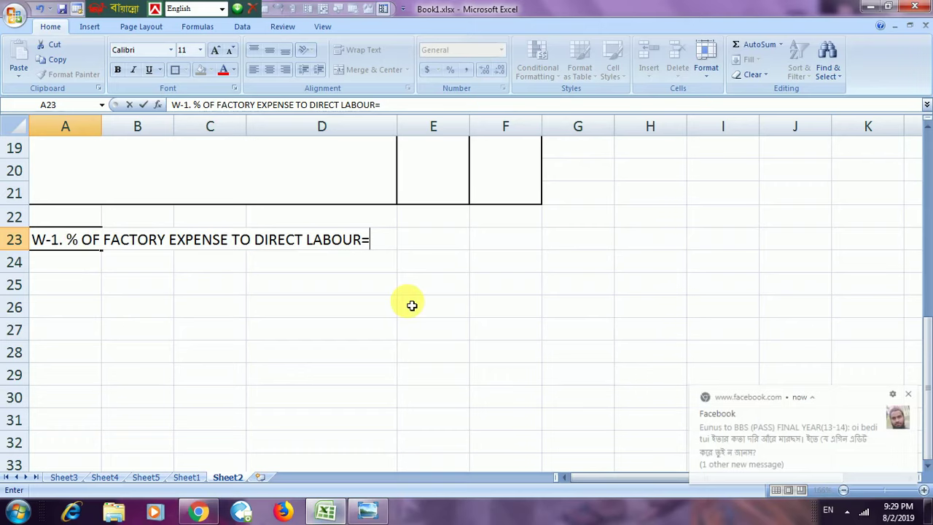
Dismiss the Facebook notifications and complete the W-1 note in A23 with the formula text "FACTORY EXPENSE / DIRECT LABOUR *100"
click(915, 394)
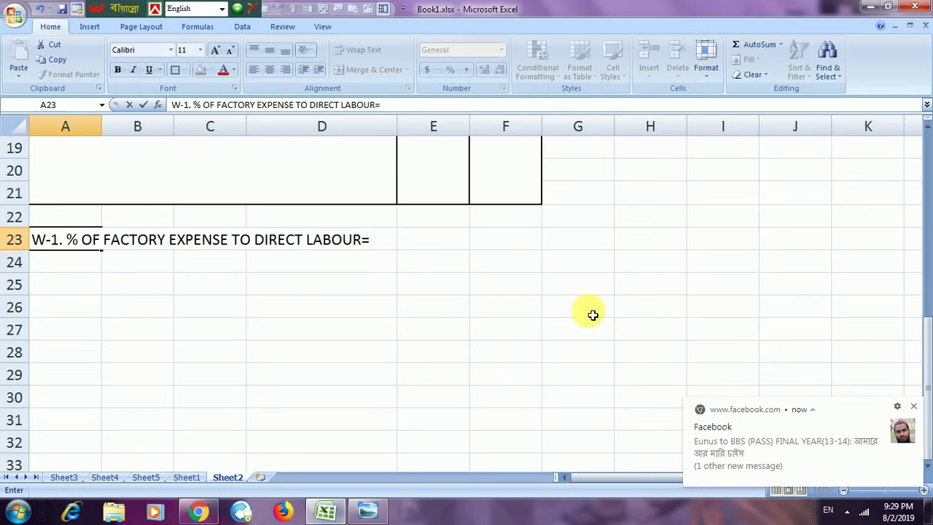
click(916, 407)
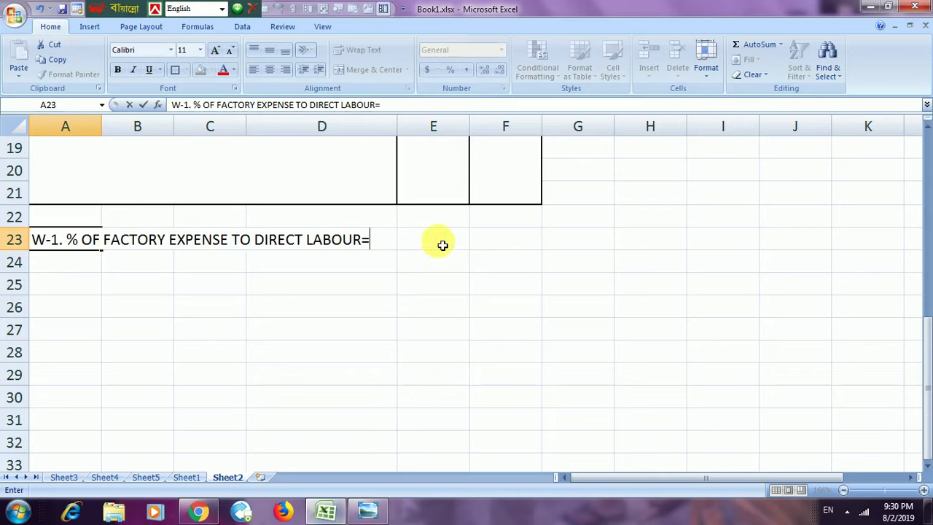
text(F)
key(BackSpace)
text(FACT)
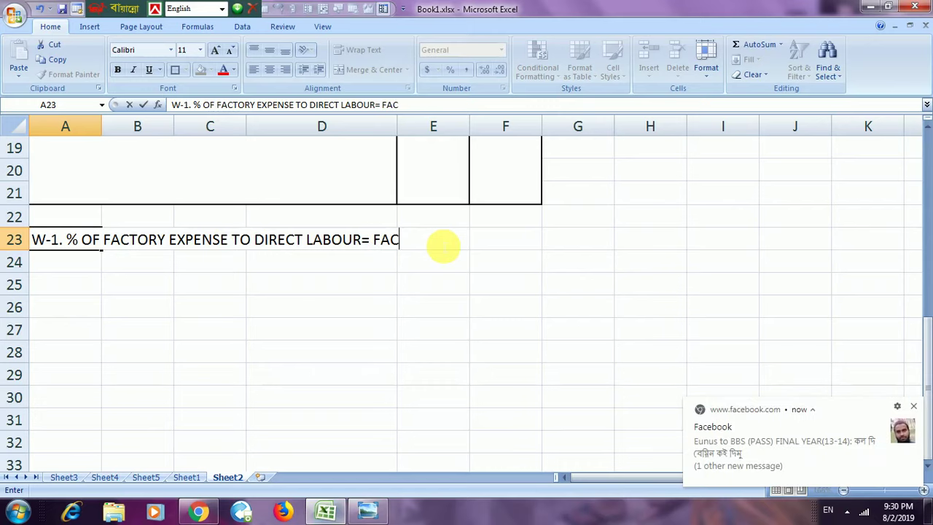
text(ORY)
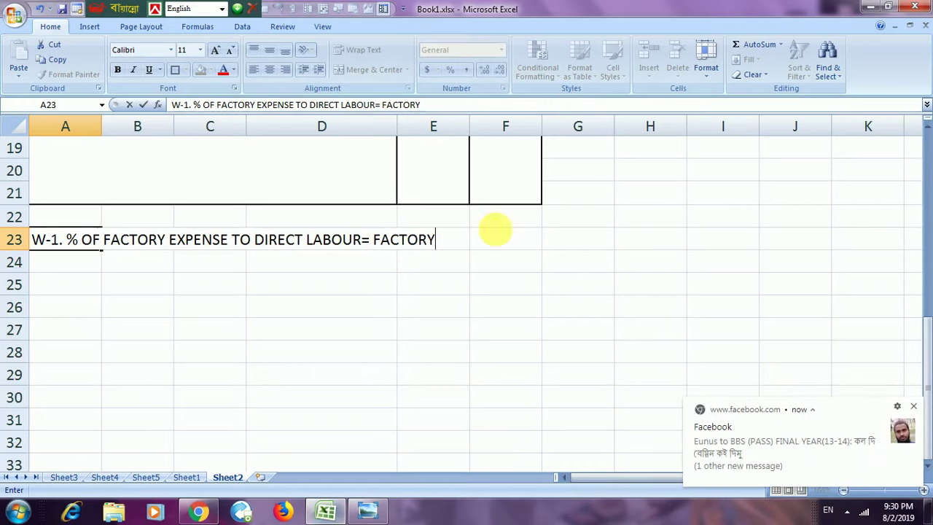
click(916, 406)
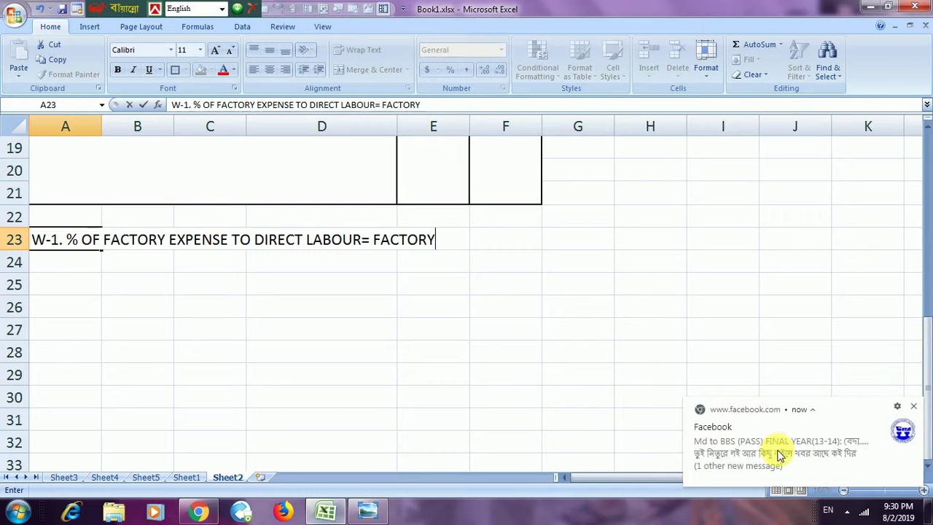
click(912, 406)
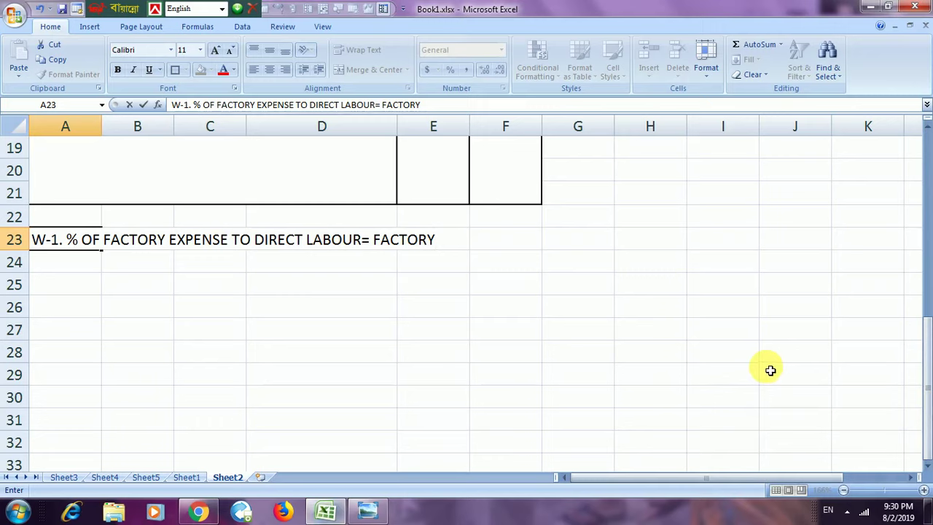
text(EXPENSE)
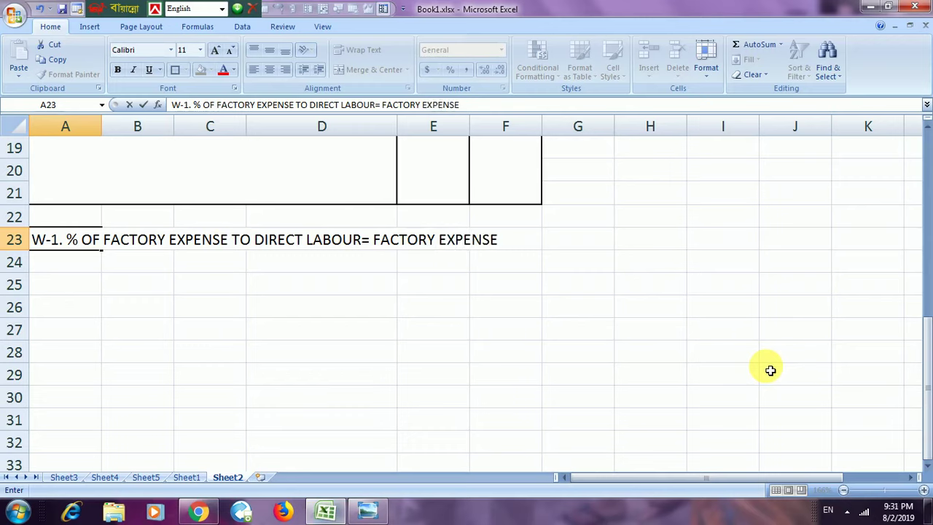
text(/ DIREC)
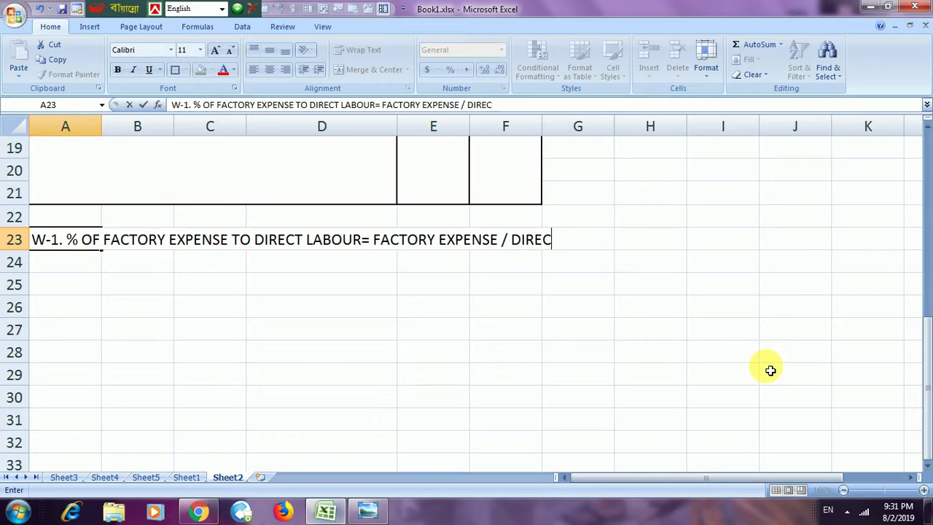
text(T LABOUR)
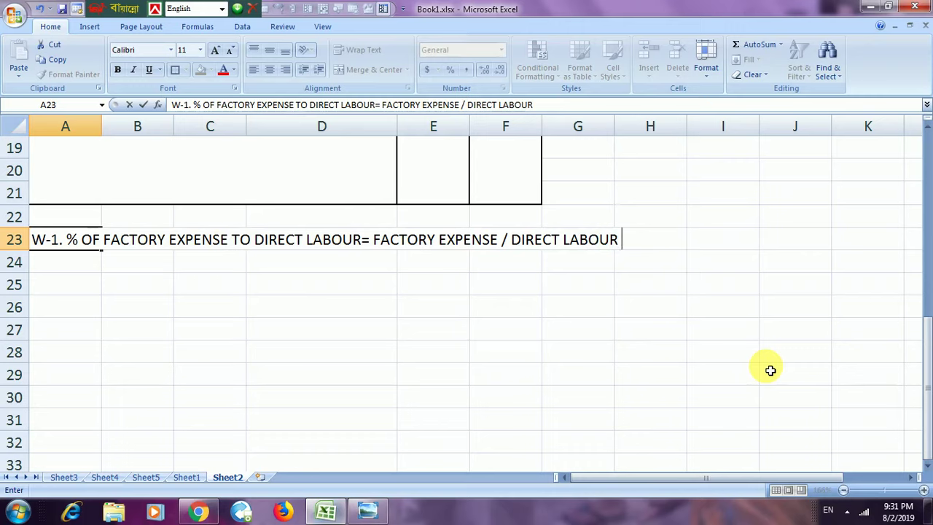
text( *100)
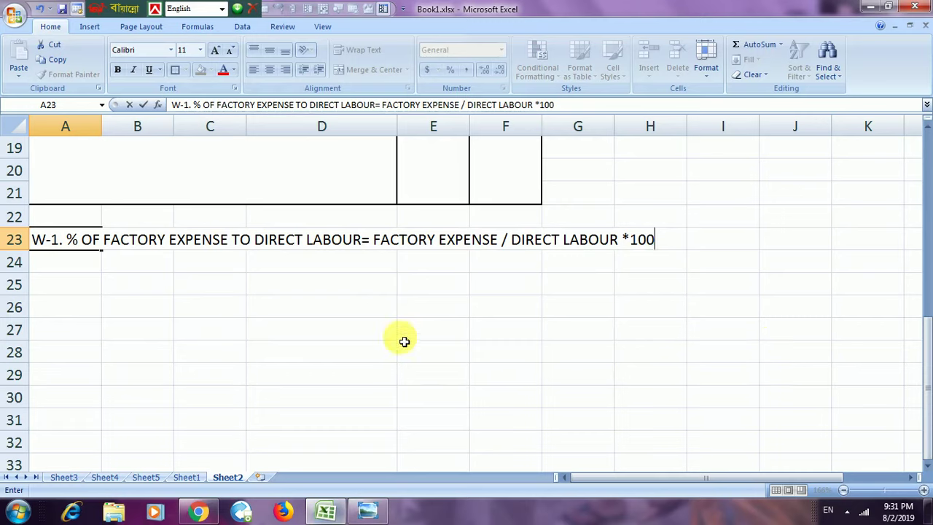
click(355, 265)
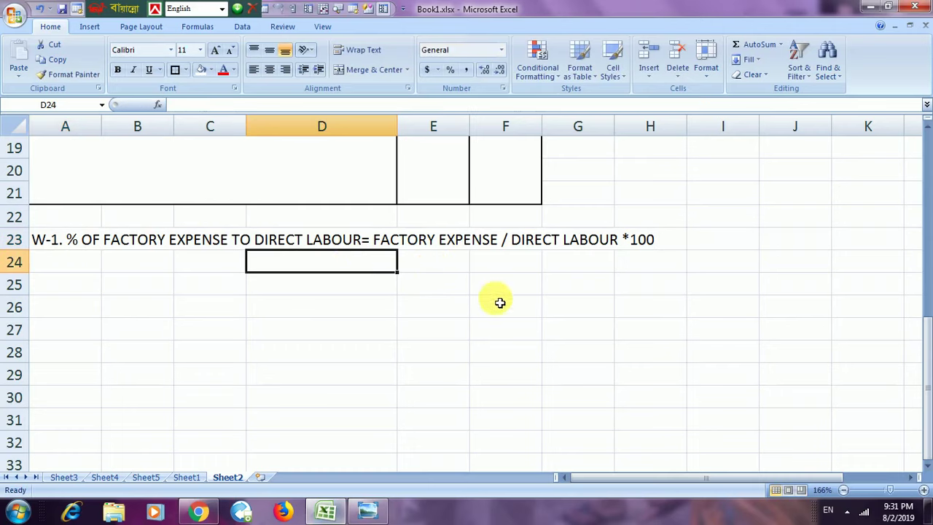
Calculate the factory expense rate in E24 with =60000/100000 and format it as a percentage
click(430, 269)
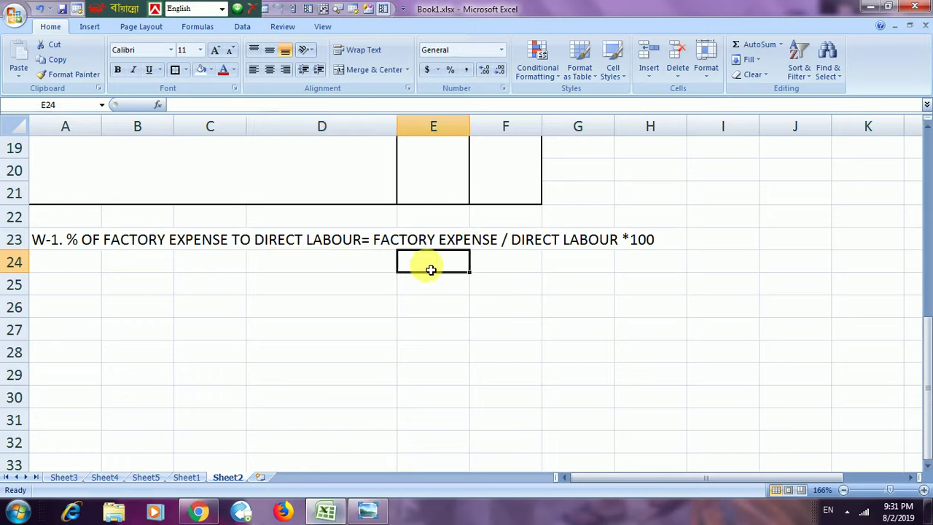
text(=60000)
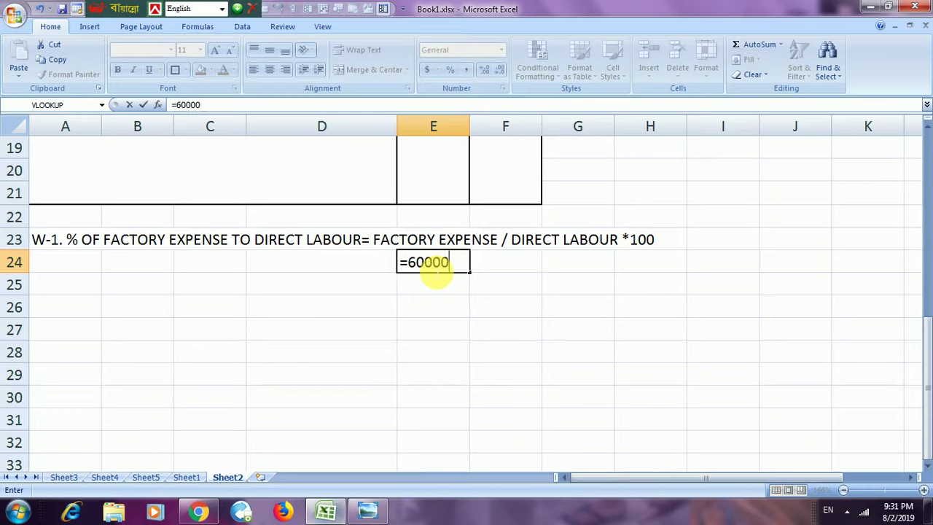
text(/100000)
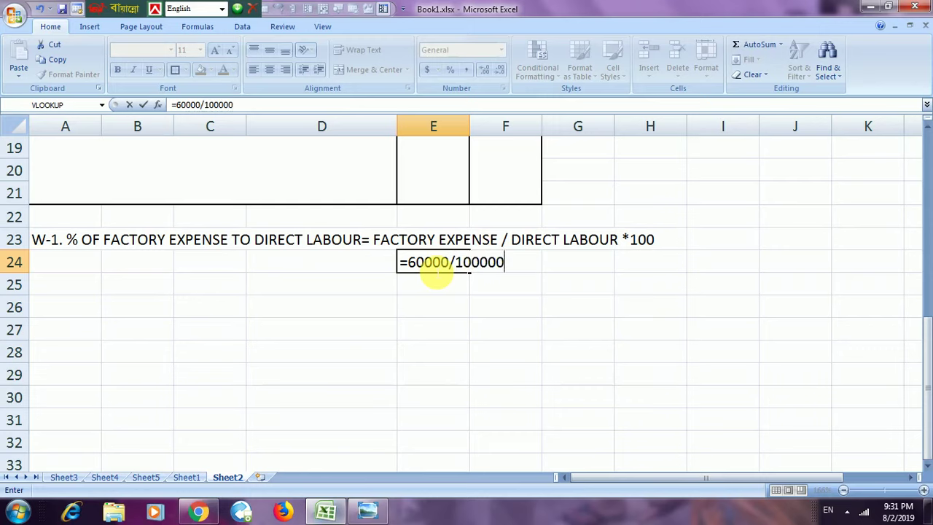
key(Return)
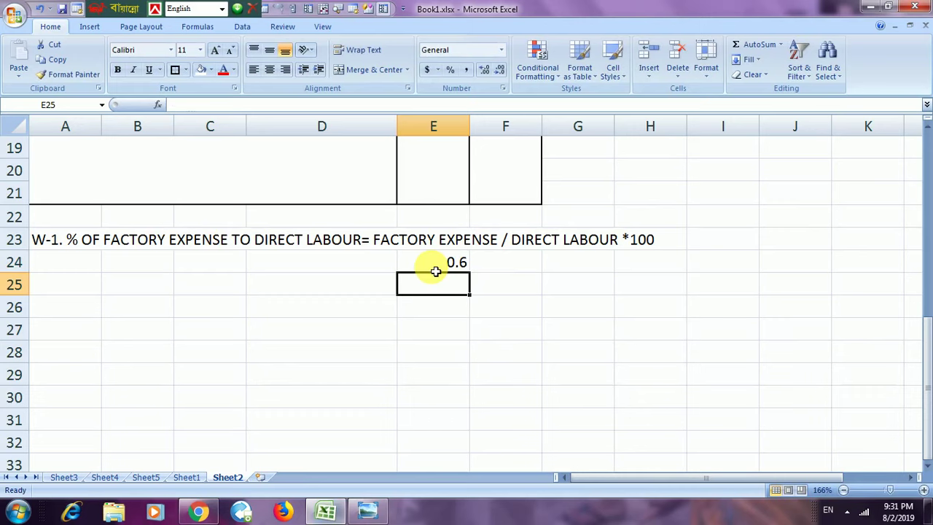
click(443, 267)
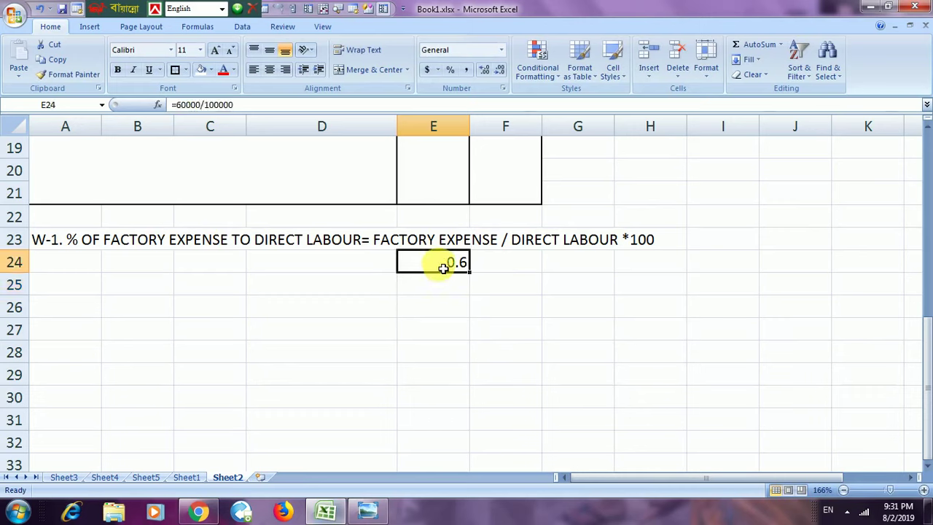
click(452, 73)
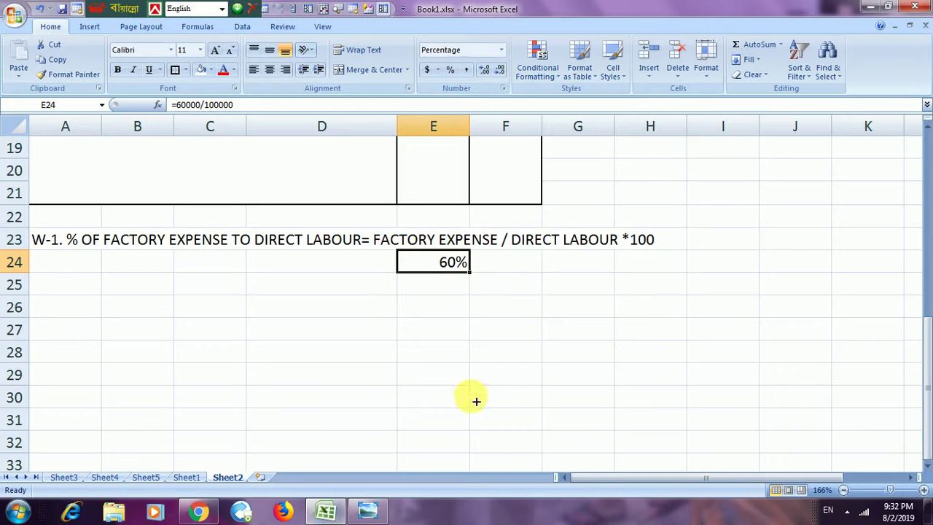
Fill the rate formula from E24 down to E32 and undo the fill
drag(476, 462, 490, 443)
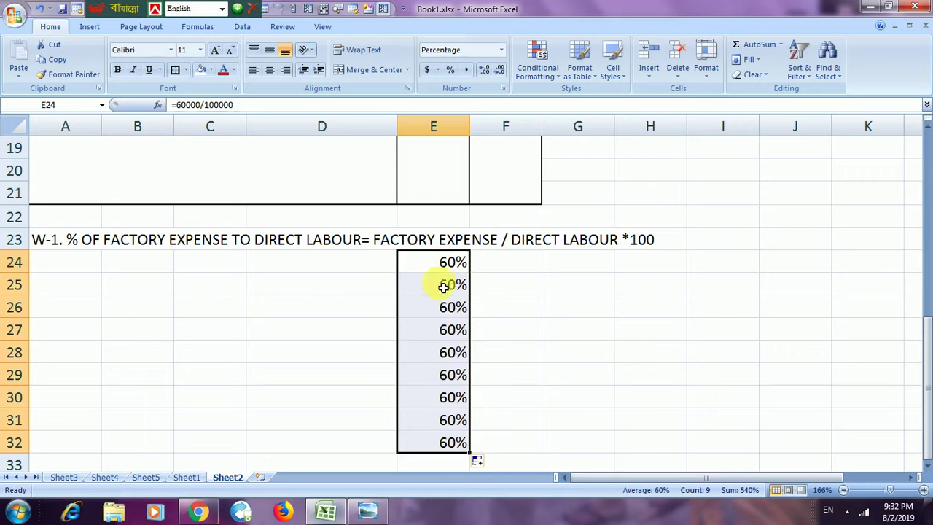
drag(443, 287, 444, 454)
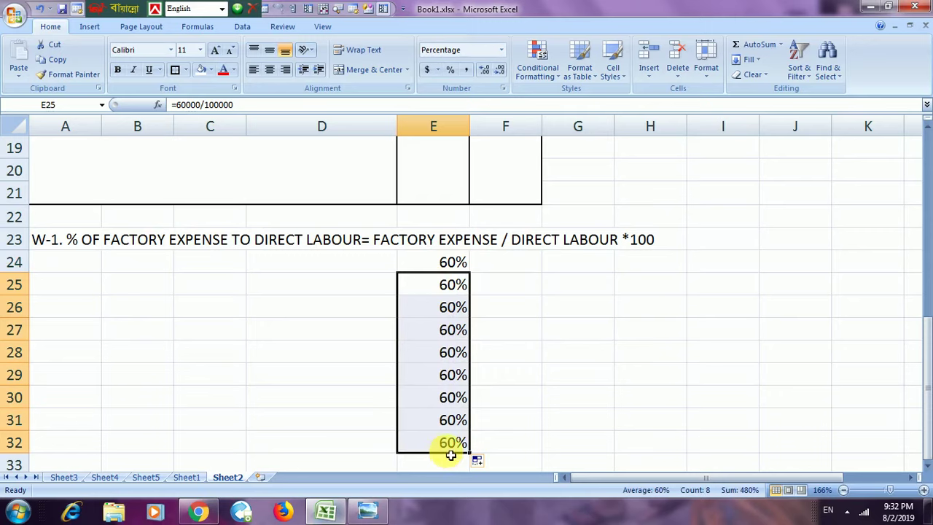
key(ctrl+z)
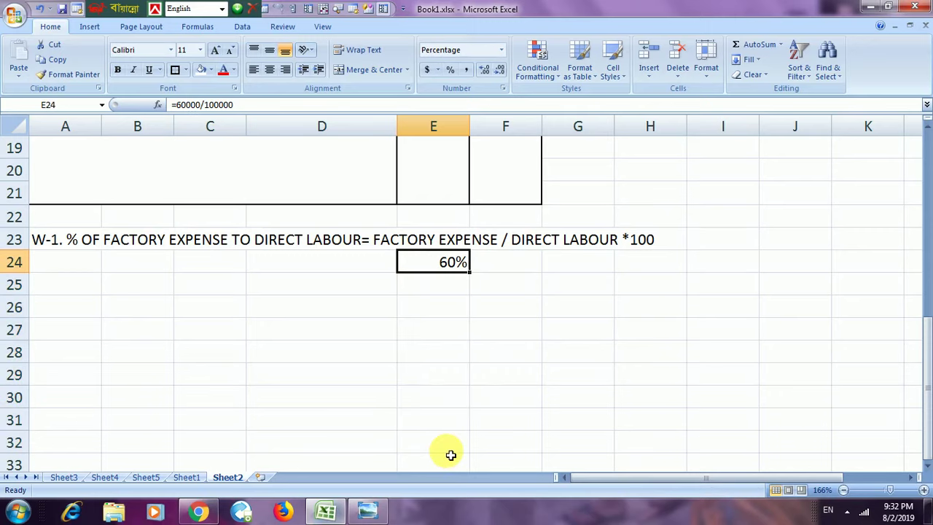
Enter the second working note in A26 as "W-2. % OF SELLING EXP TO WORKS COST= SELLING EXP / WORKS COST *100"
click(61, 317)
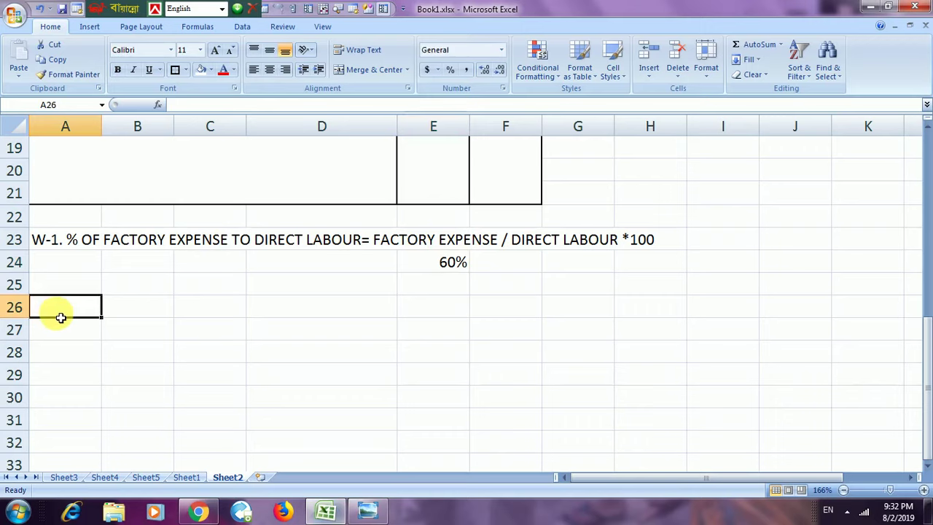
text(W-2)
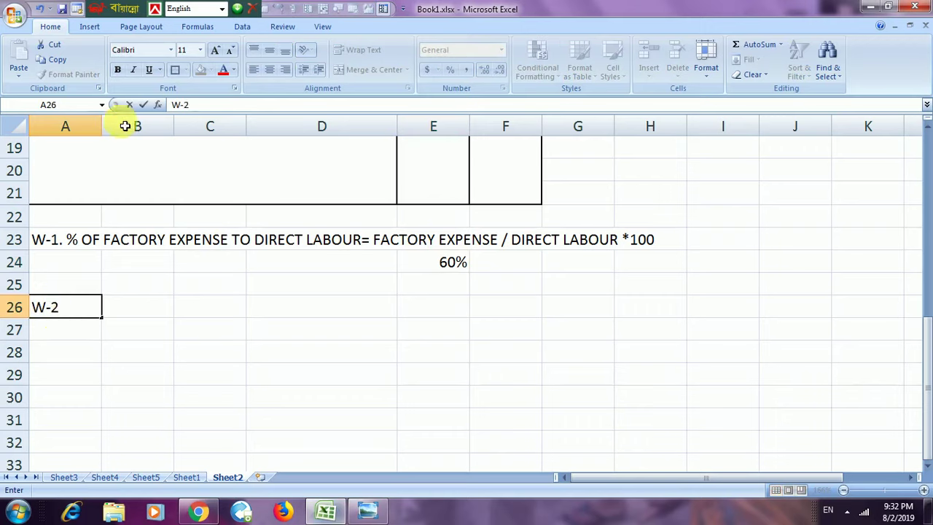
text(. )
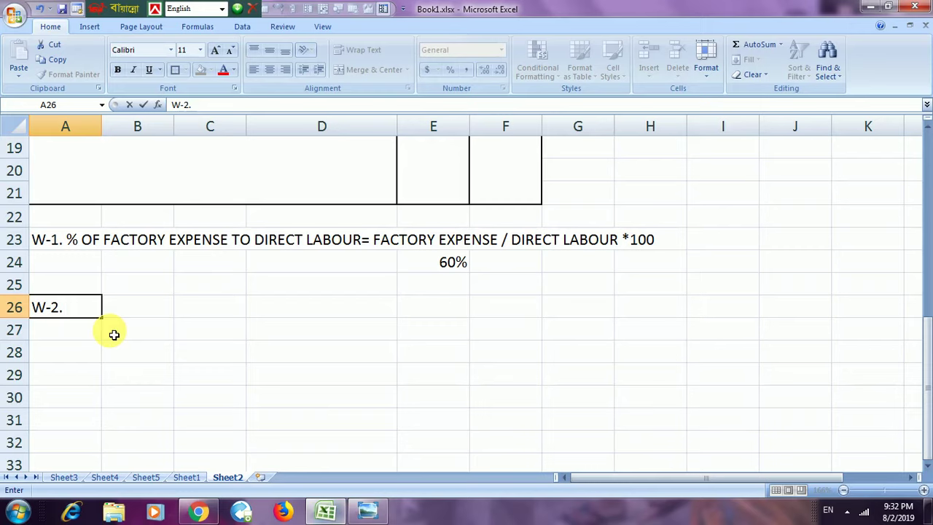
text(5)
key(BackSpace)
text(% OF SEE)
key(BackSpace)
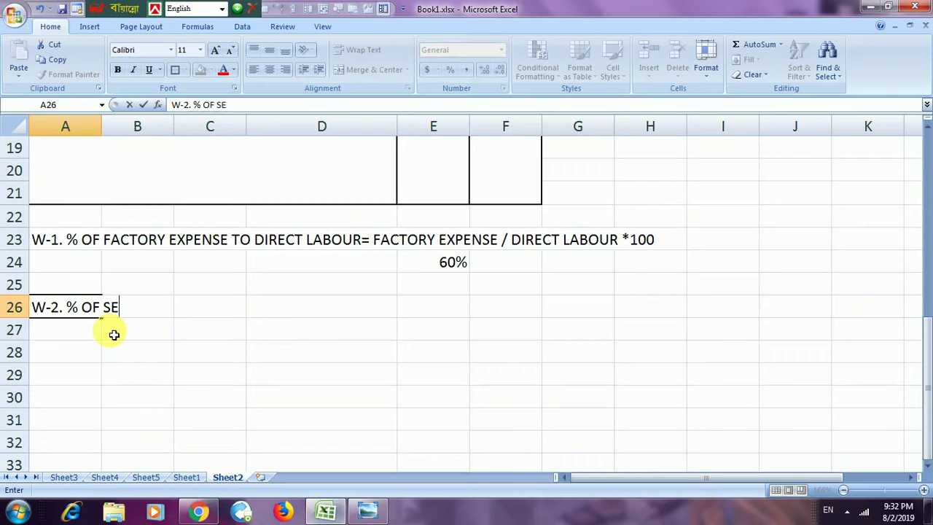
text(LLING EX)
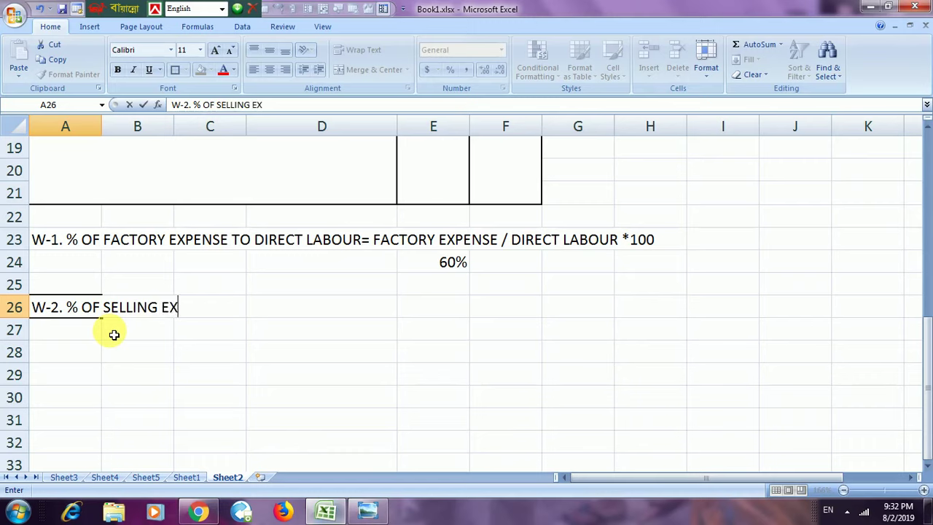
text(P TO WOR)
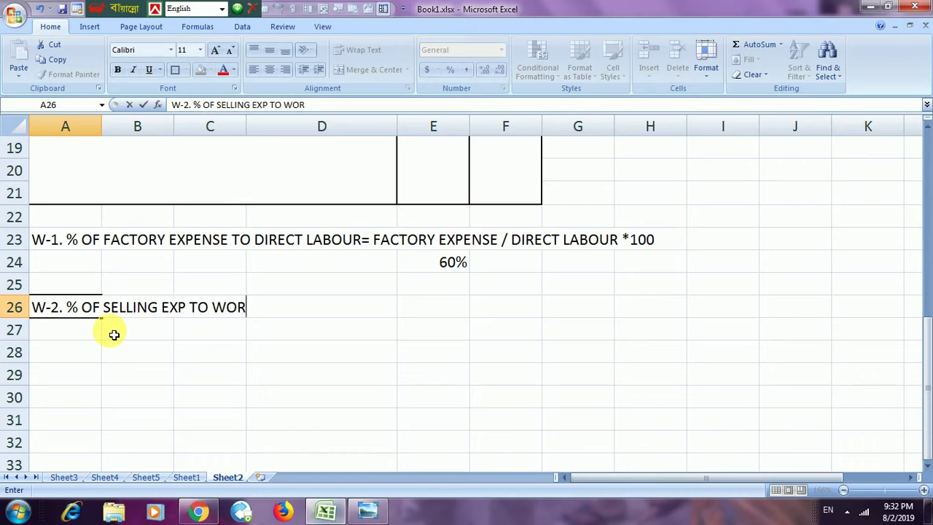
text(KS COS)
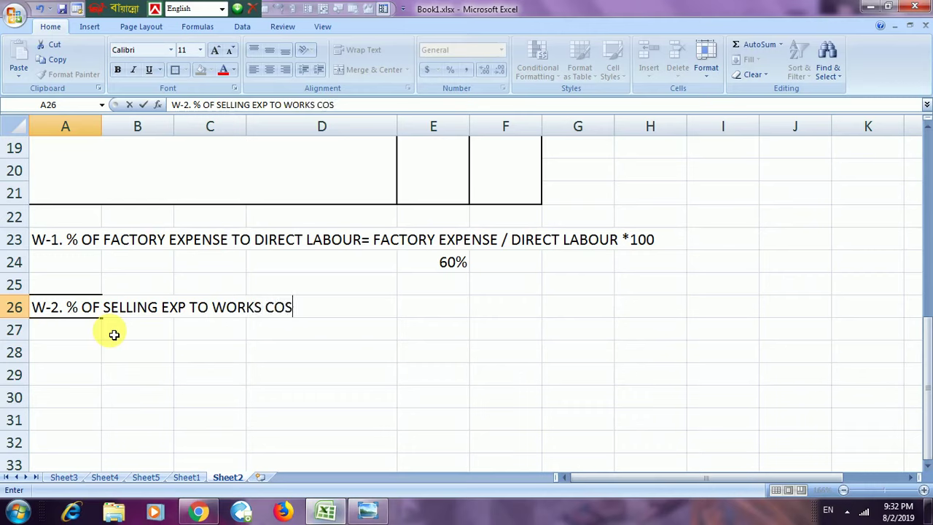
text(T= SELLING )
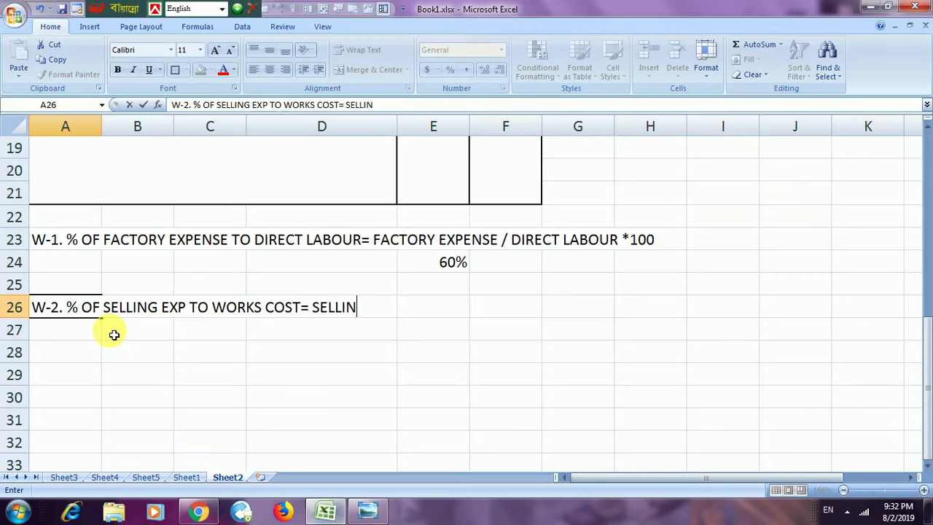
text(EXP / WOR)
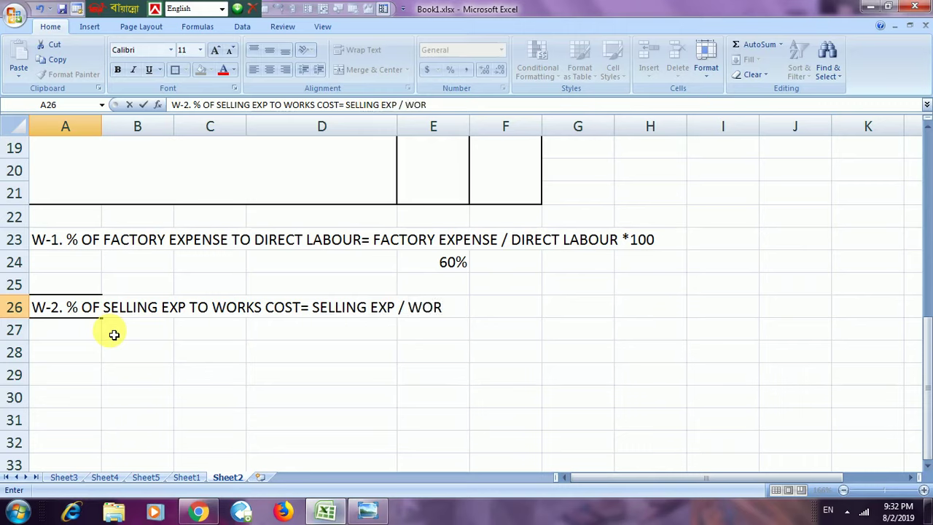
text(KS COST)
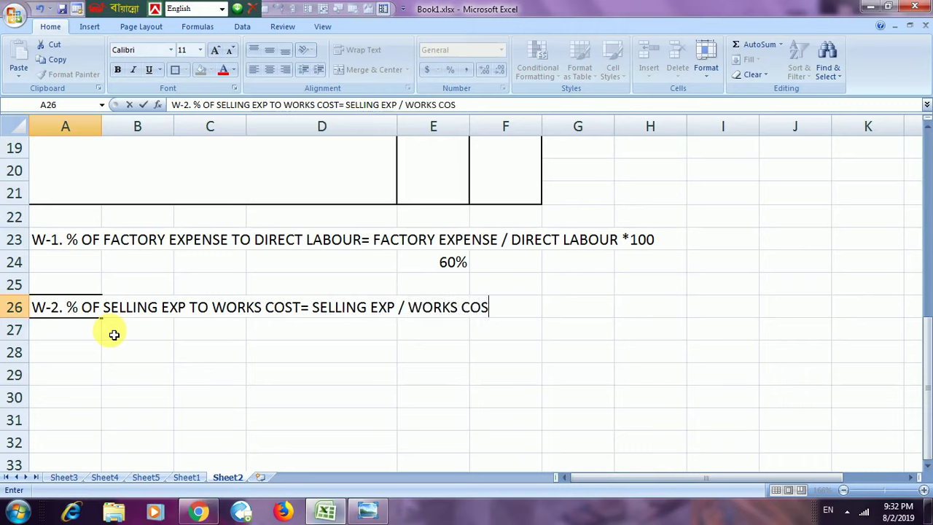
text( *)
text(100)
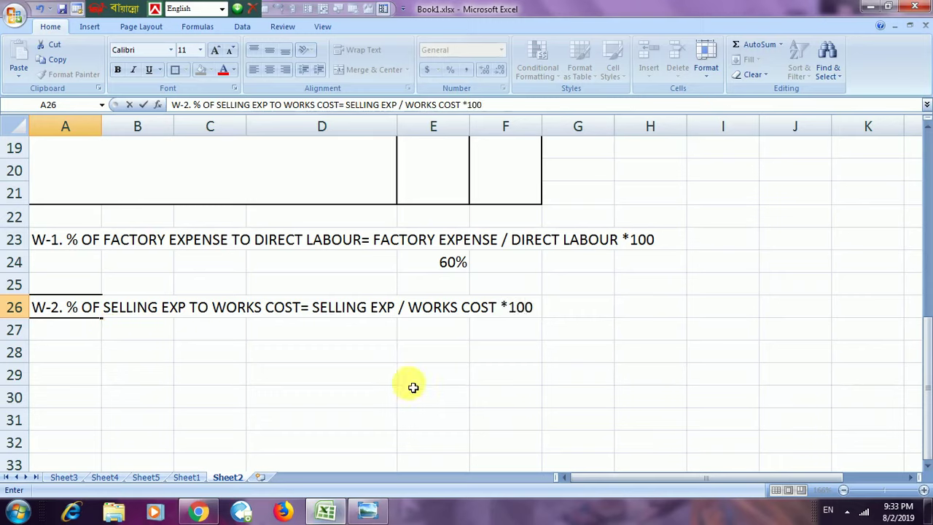
Calculate the selling expense rate in E27 with =44800/280000 and format it as a percentage
click(430, 335)
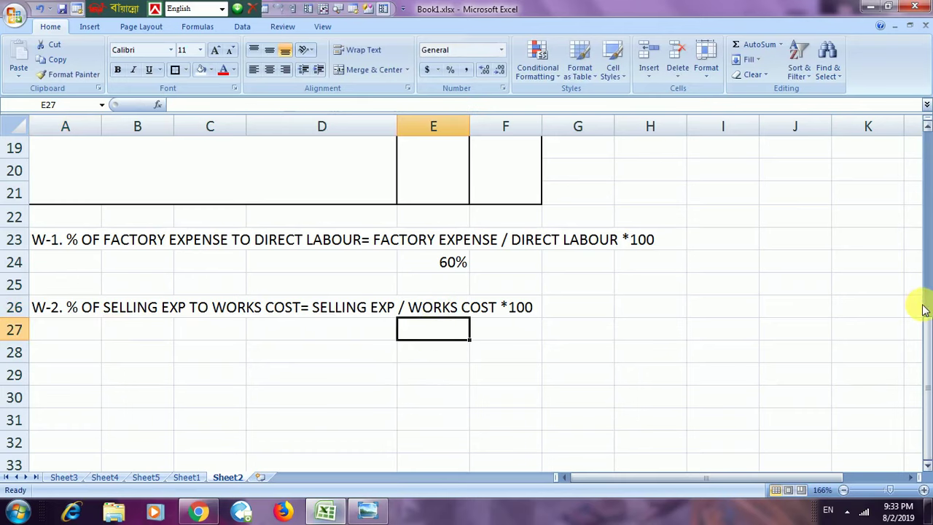
drag(930, 333, 929, 314)
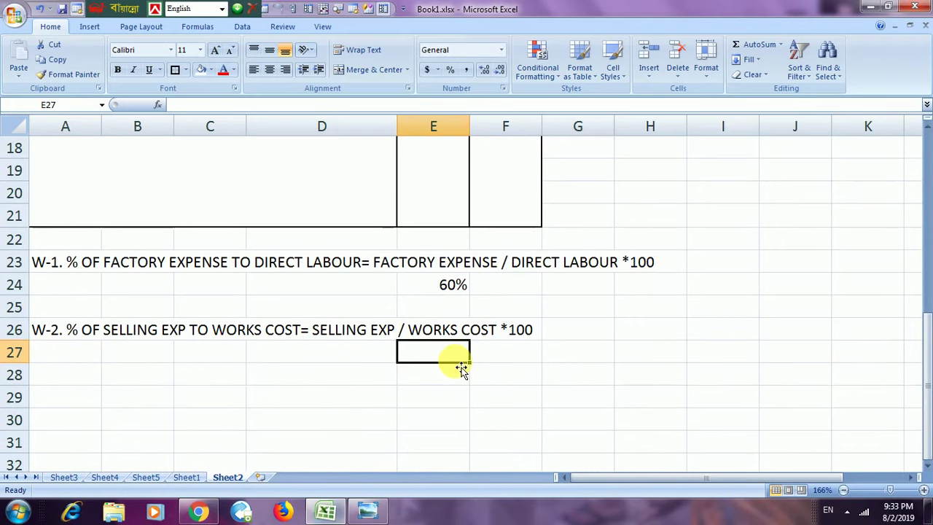
text(=44800)
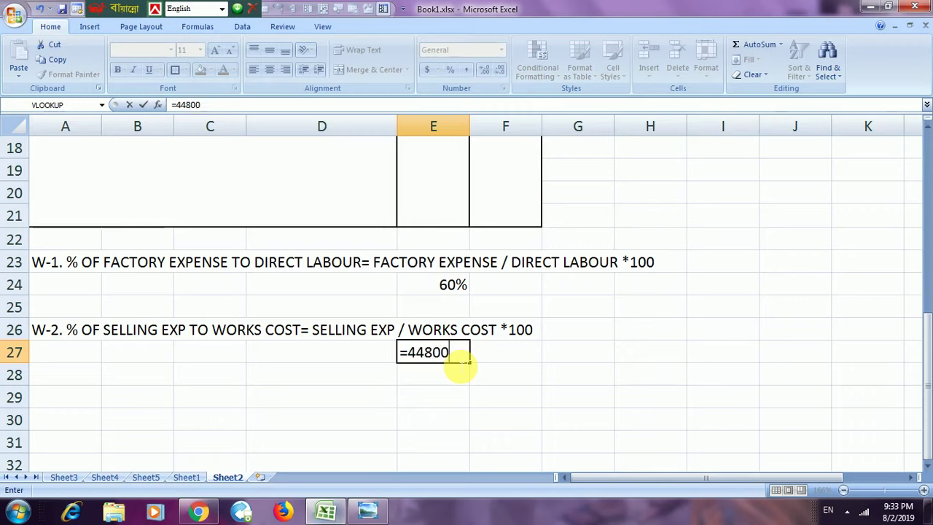
text(/280000)
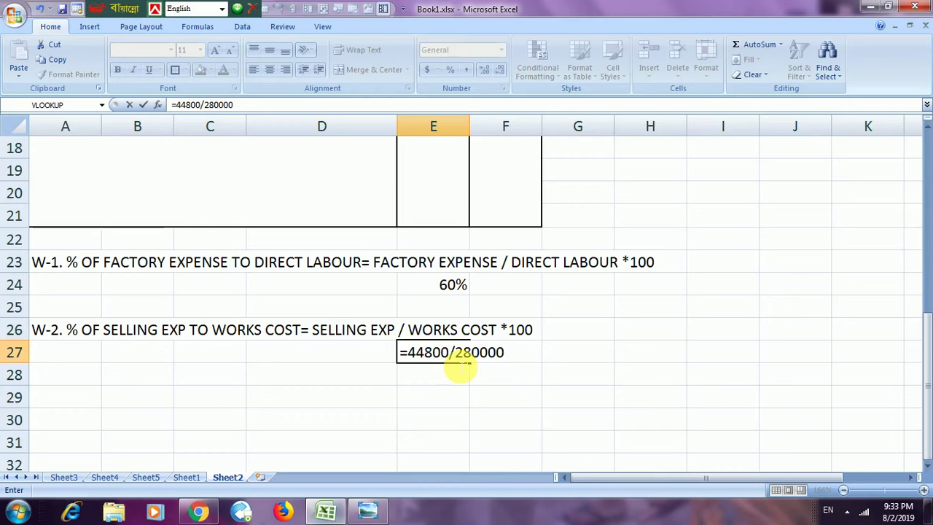
key(Return)
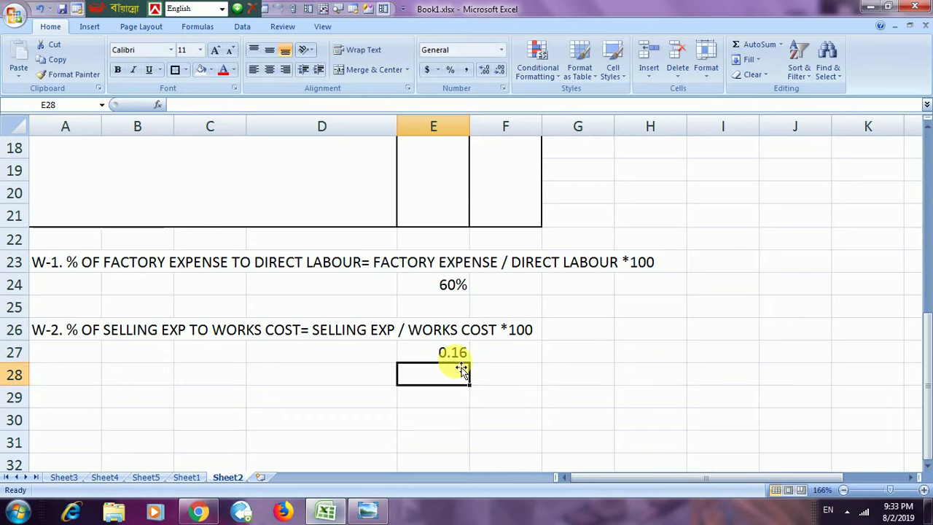
click(442, 354)
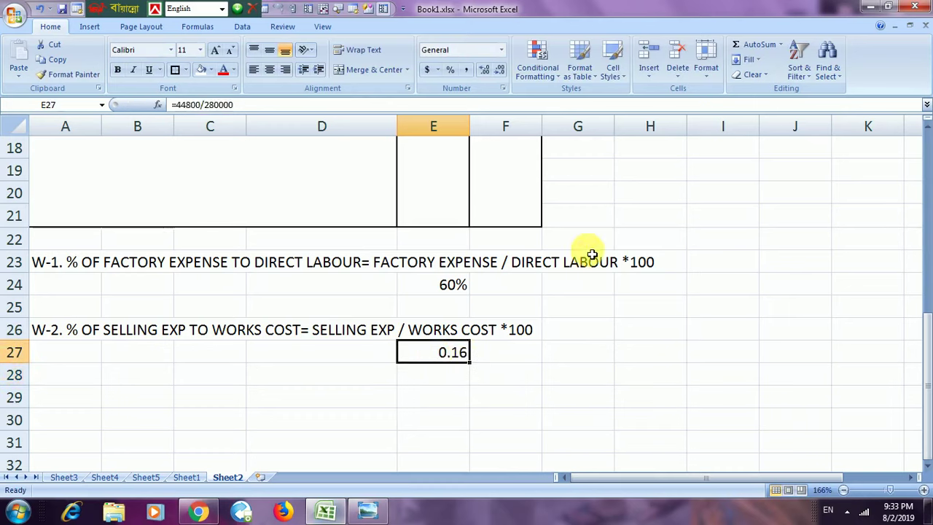
click(450, 71)
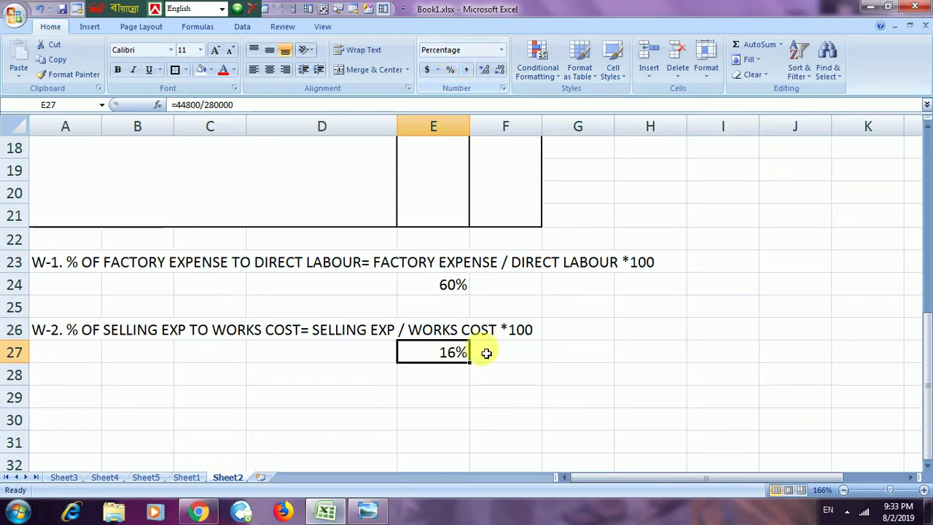
Copy the W-2 note from A26:F26 and paste it at A29
click(55, 333)
drag(54, 333, 512, 333)
right_click(340, 333)
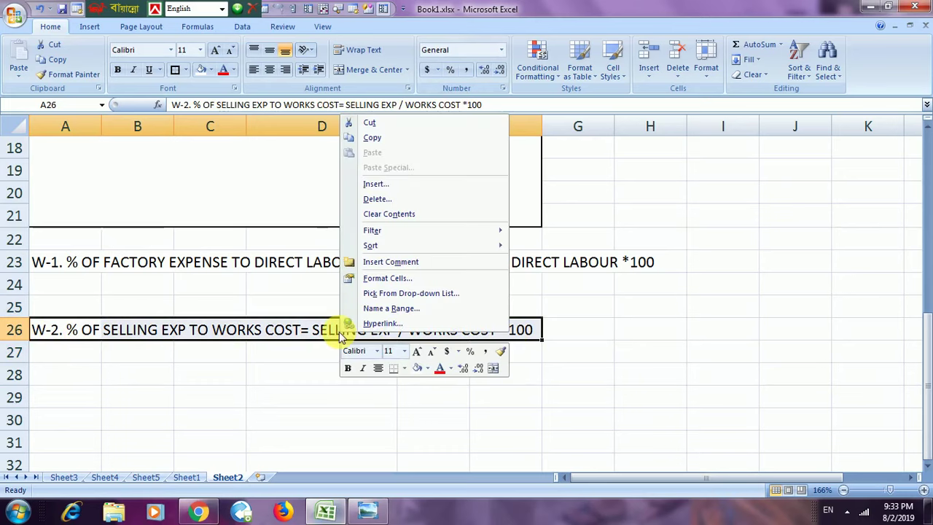
click(373, 138)
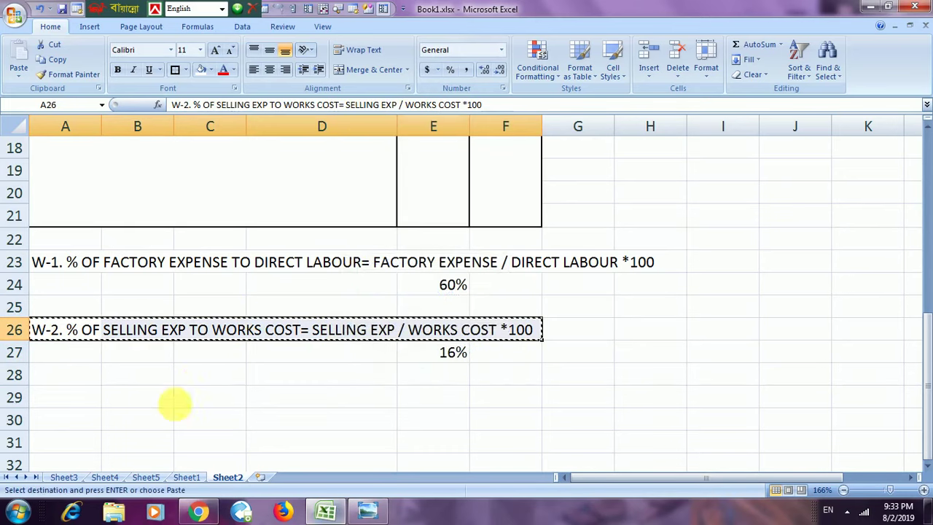
click(58, 400)
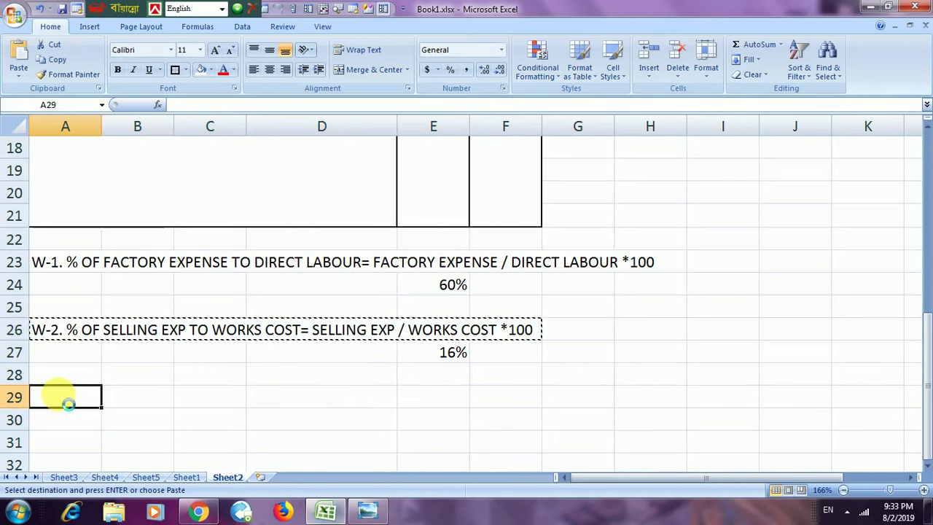
key(ctrl+v)
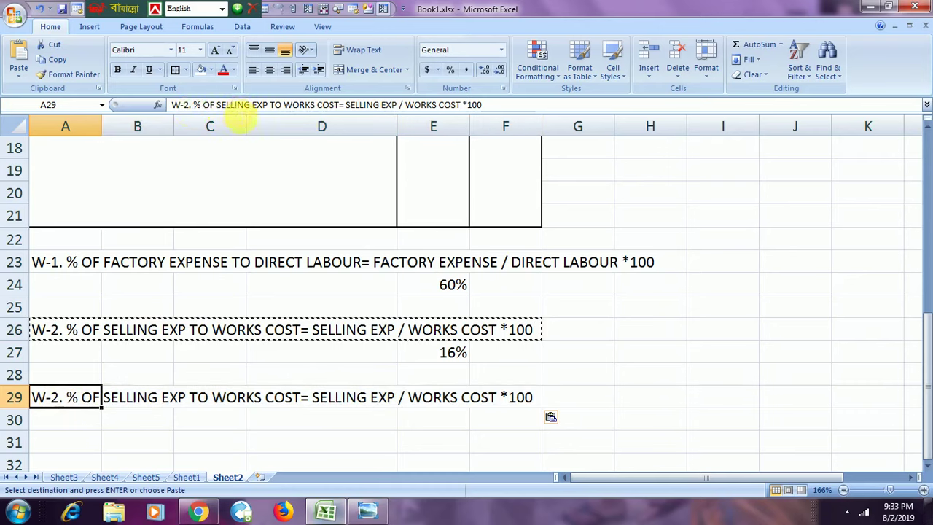
Renumber the copied note in A29 as W-3 and replace "SELLING" before the equals sign with "DISTRIBUTION"
click(240, 108)
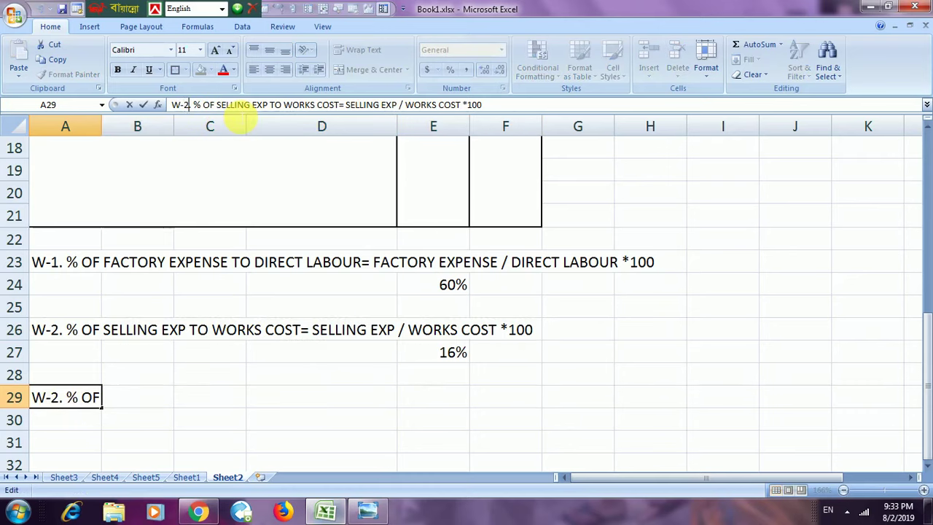
key(BackSpace)
text(3)
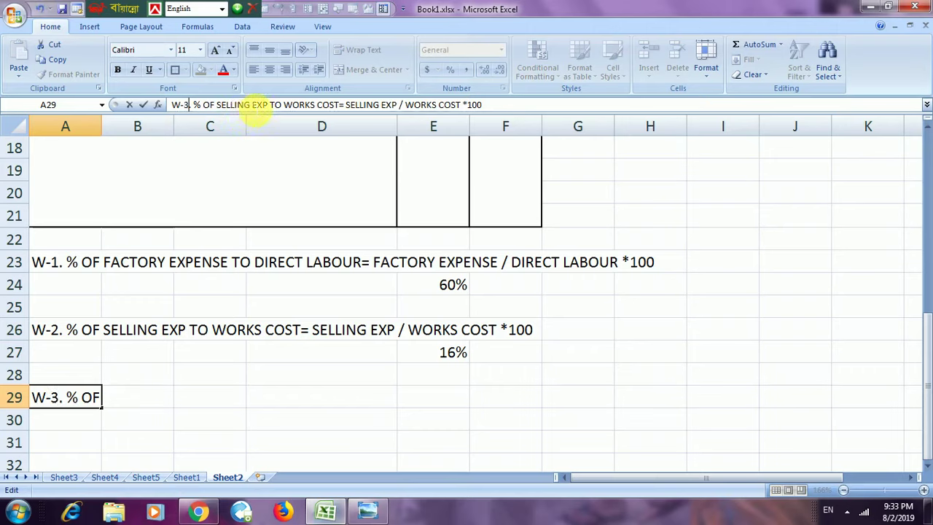
key(BackSpace)
key(BackSpace)
key(BackSpace)
key(BackSpace)
key(BackSpace)
key(BackSpace)
key(BackSpace)
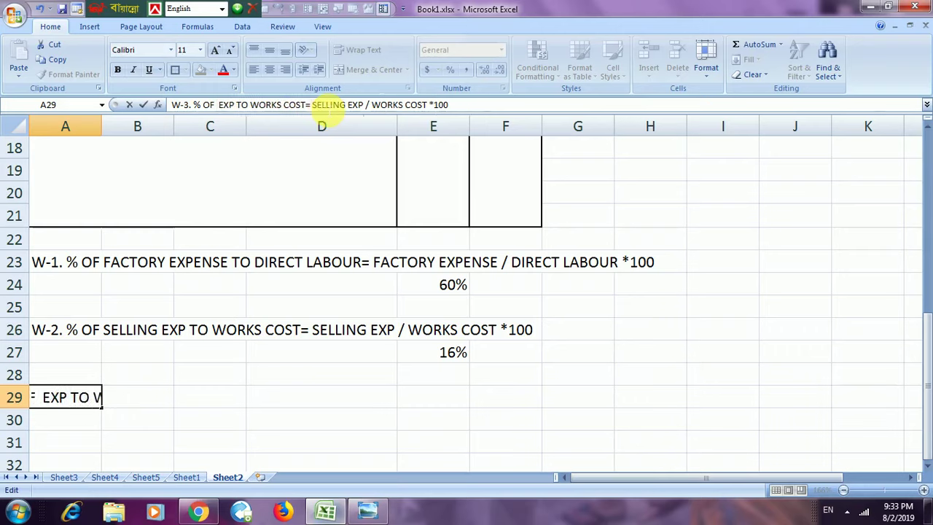
text(DISTR)
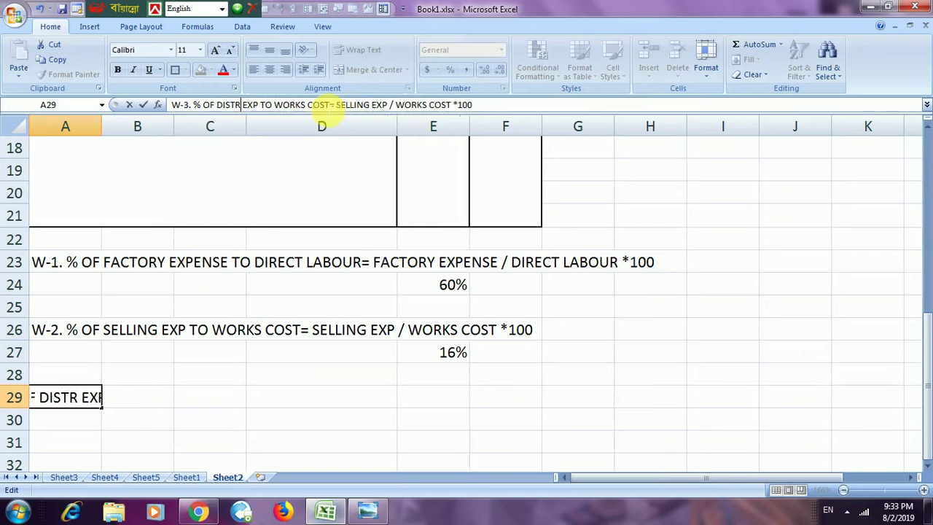
text(IBUTIO)
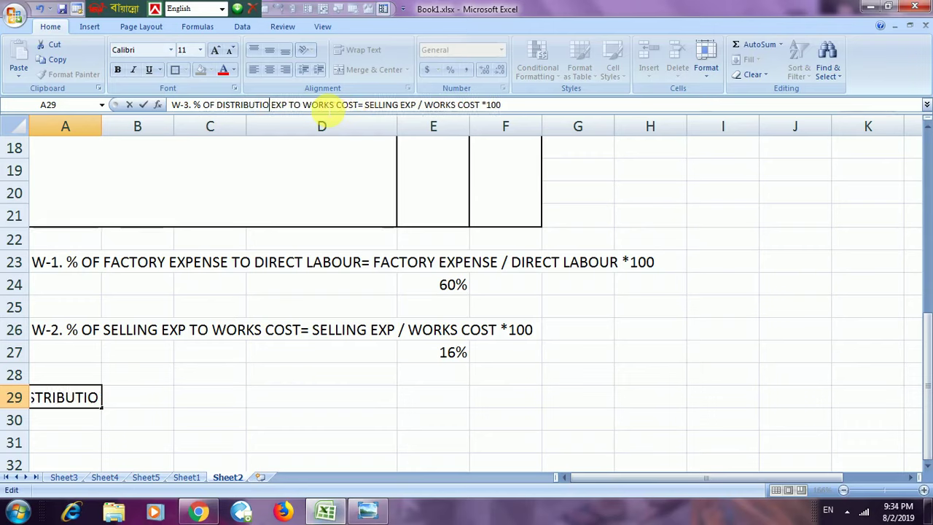
text(N)
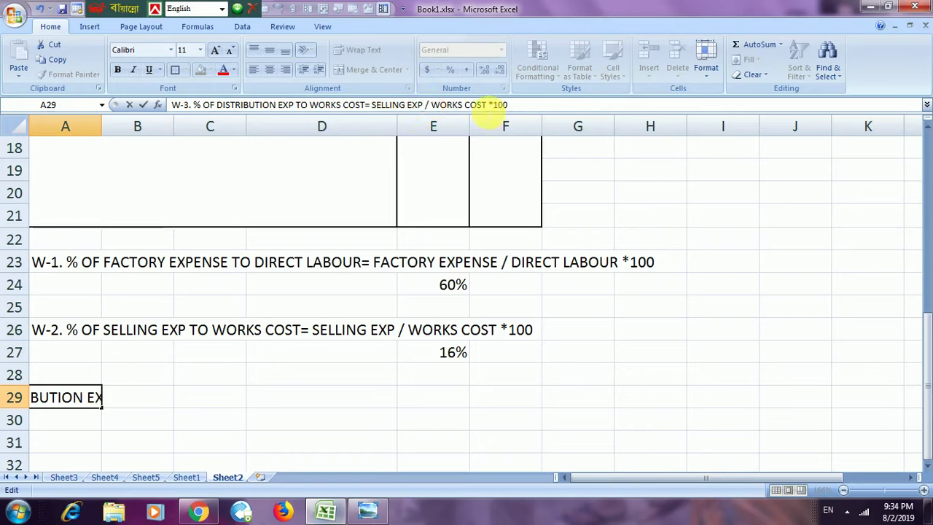
Replace "SELLING EXP" after the equals sign in the A29 note with "DISTRIBUTION" and commit the edit
key(BackSpace)
key(BackSpace)
key(BackSpace)
key(BackSpace)
key(BackSpace)
key(BackSpace)
key(BackSpace)
key(BackSpace)
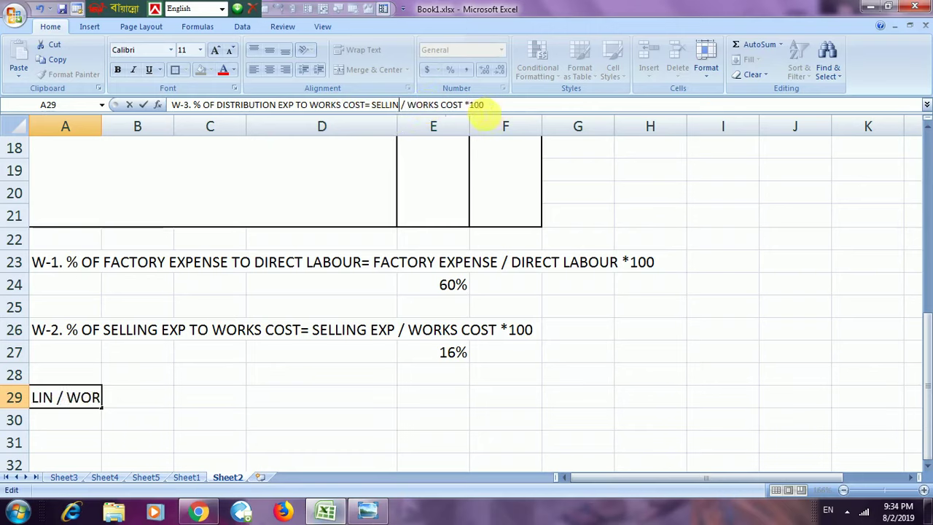
key(BackSpace)
key(BackSpace)
key(BackSpace)
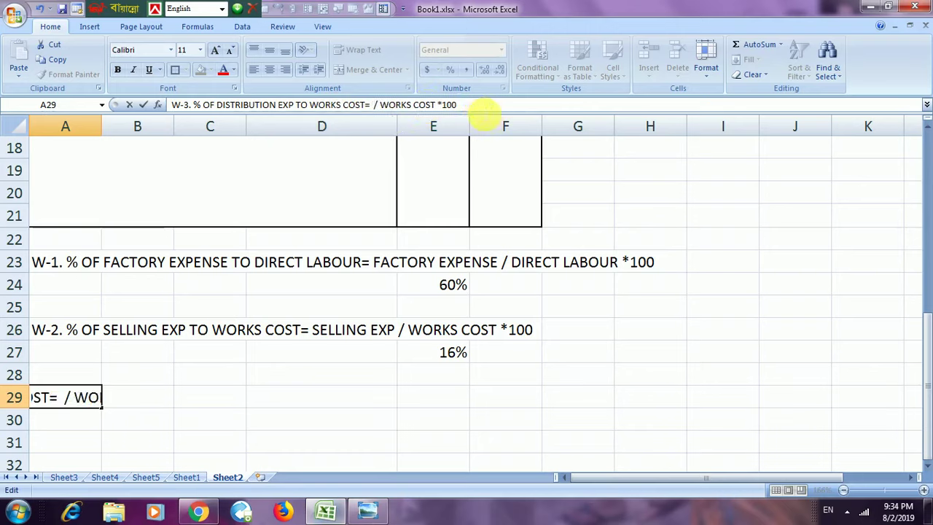
text(DIS )
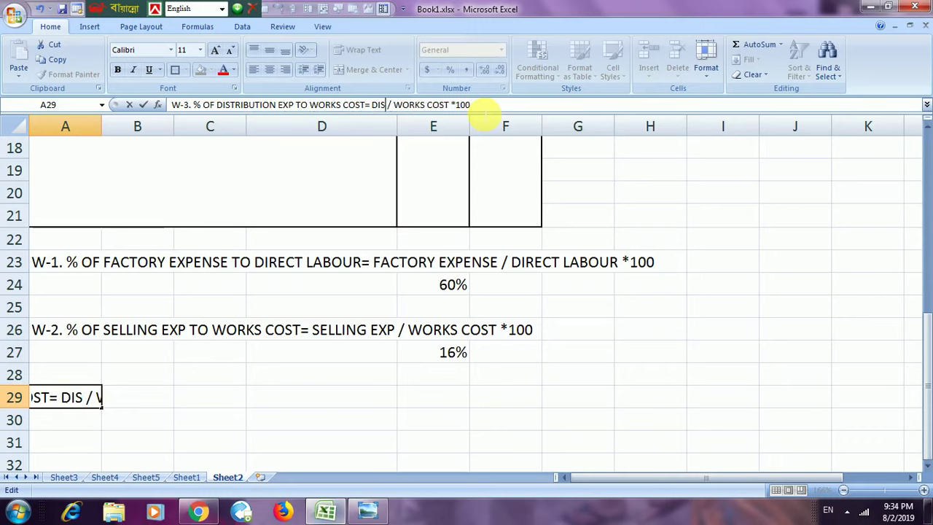
text(TR)
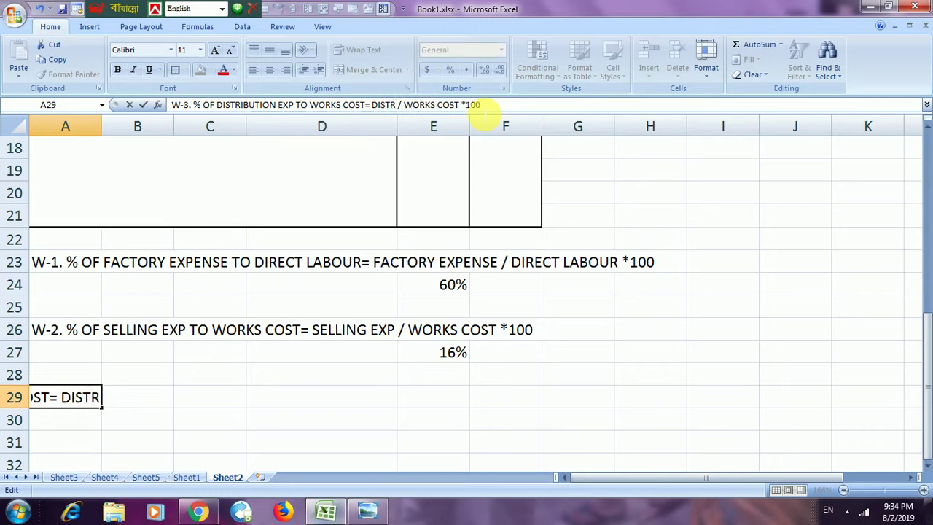
text(I)
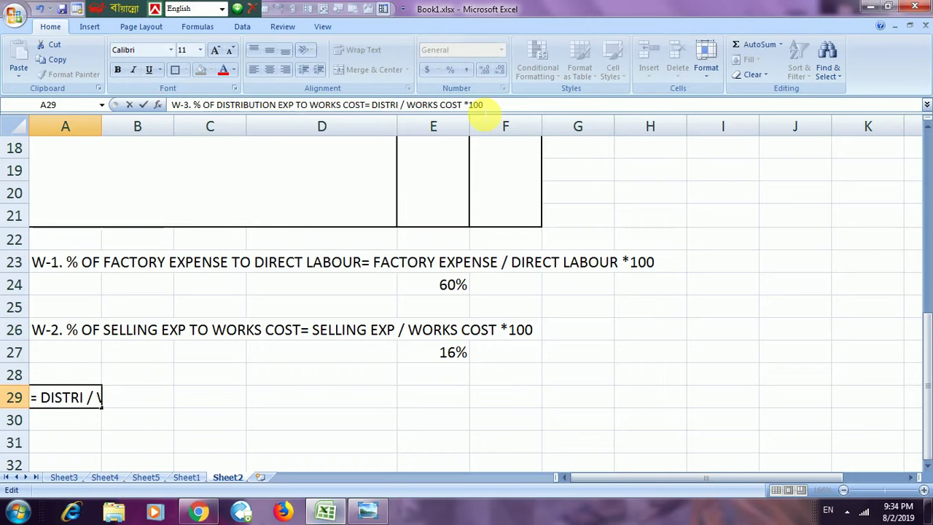
text(BUTION)
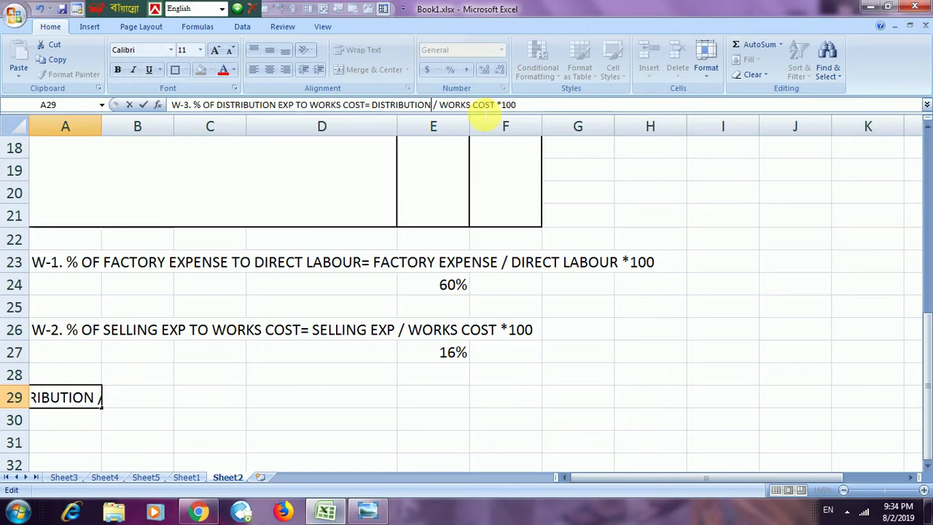
click(663, 377)
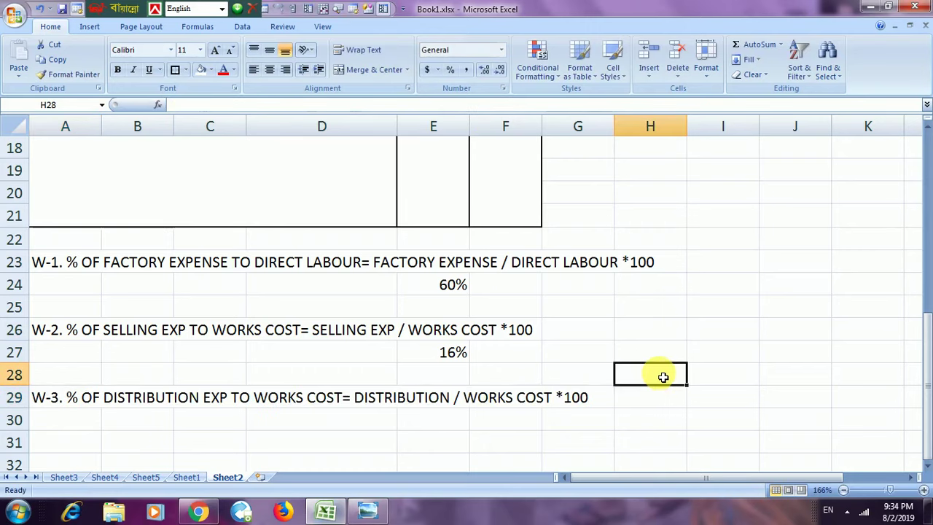
Calculate the distribution expense rate in E30 with =28000/280000 and format it as a percentage
scroll(660, 354, down, 2)
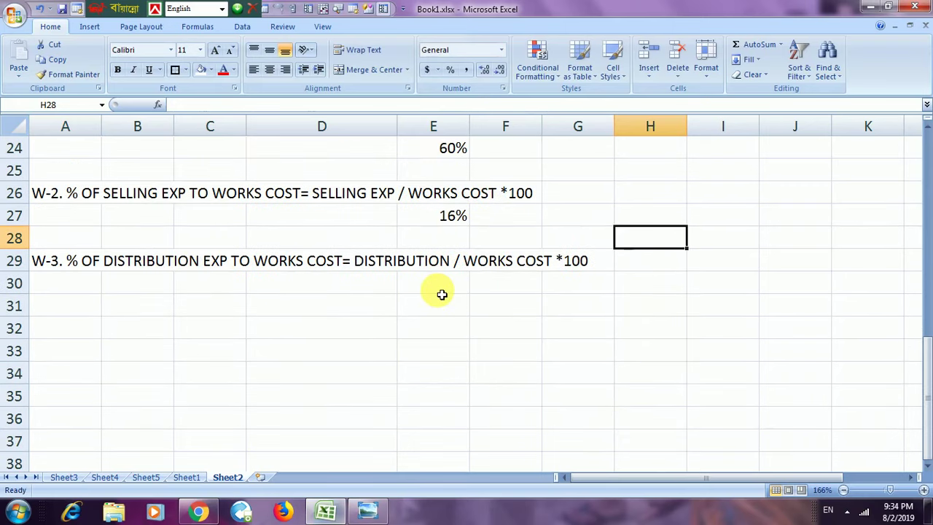
scroll(656, 328, up, 2)
scroll(668, 330, up, 3)
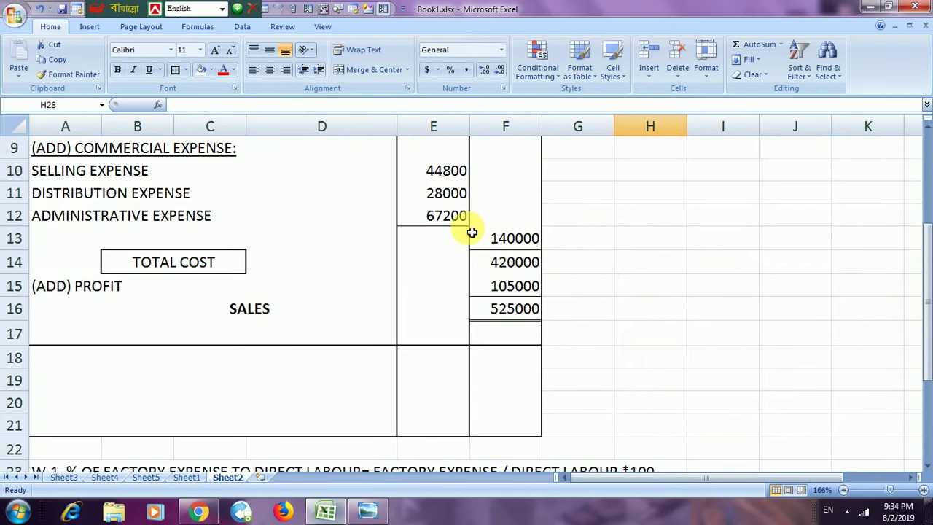
scroll(746, 374, down, 5)
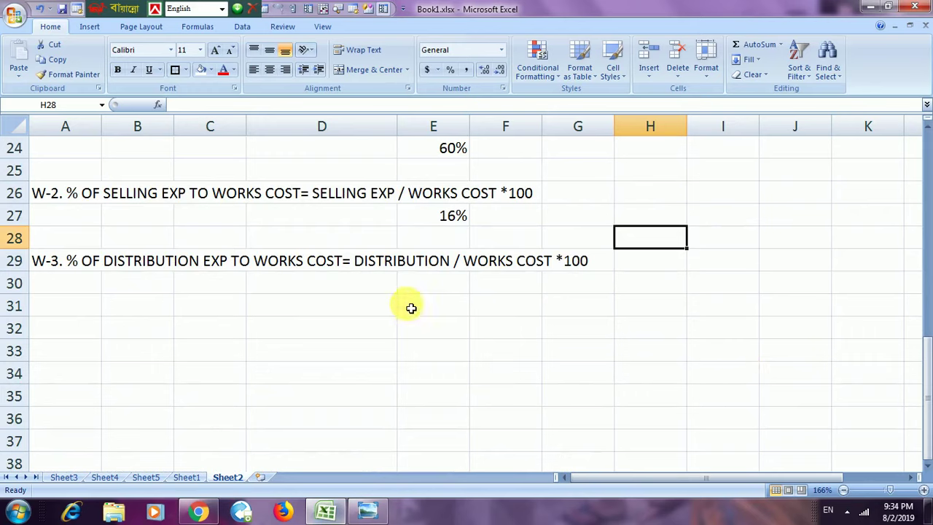
click(420, 290)
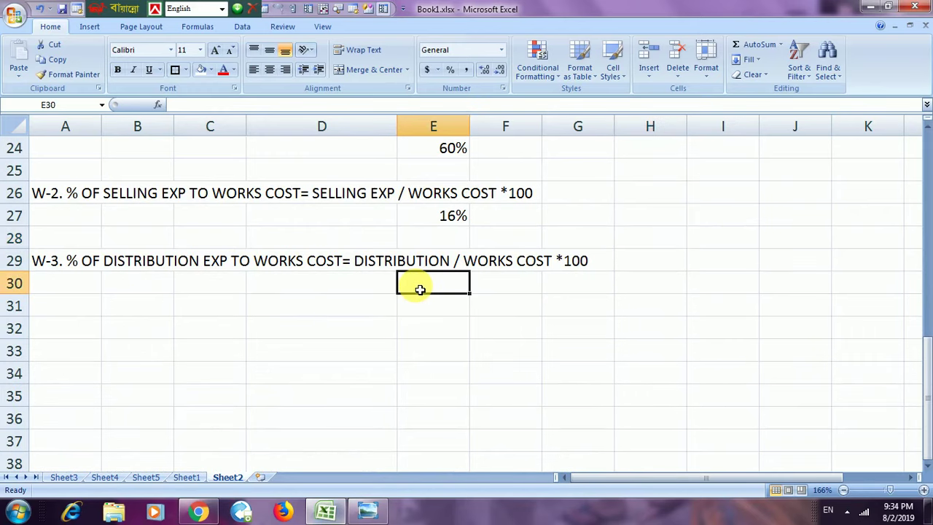
text(=28000)
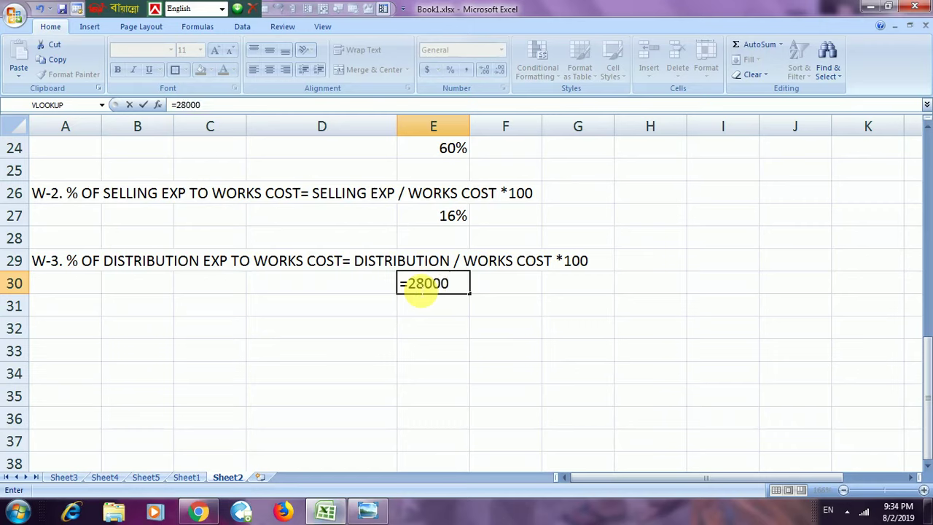
text(/280000)
key(Return)
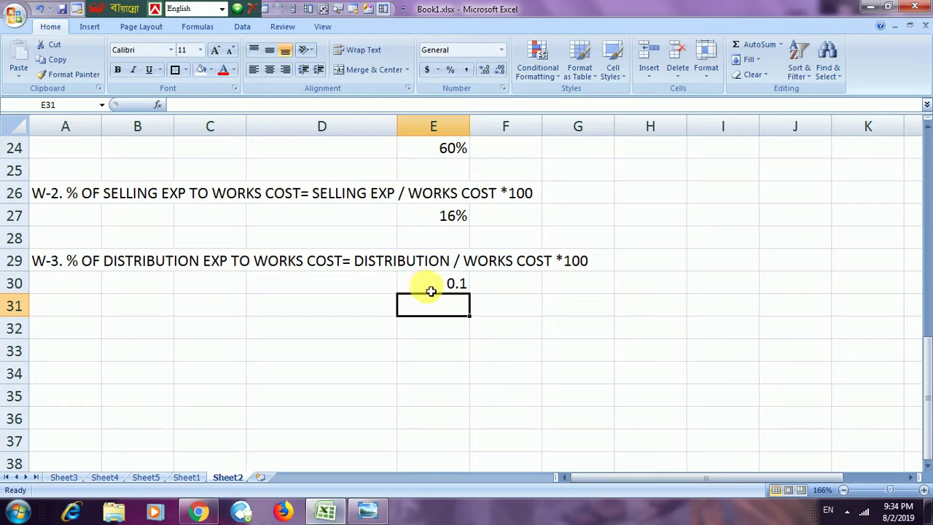
click(427, 287)
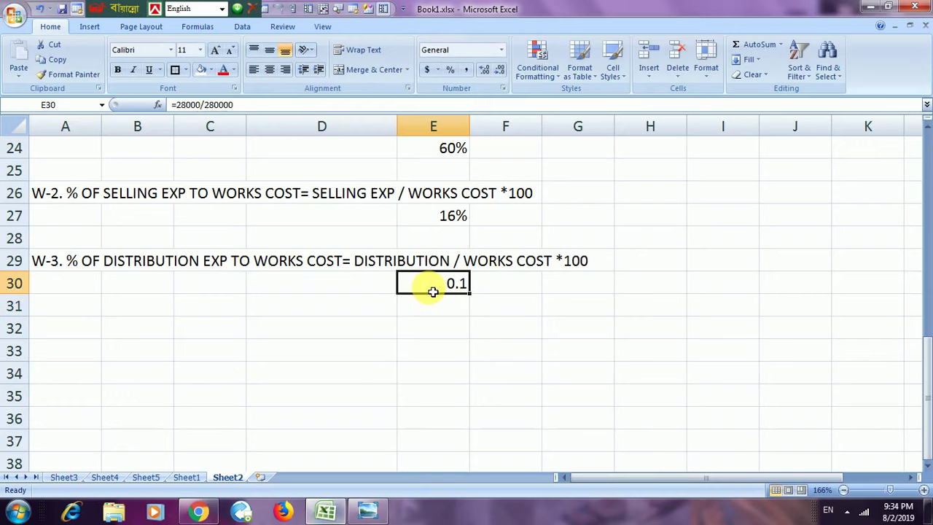
click(450, 69)
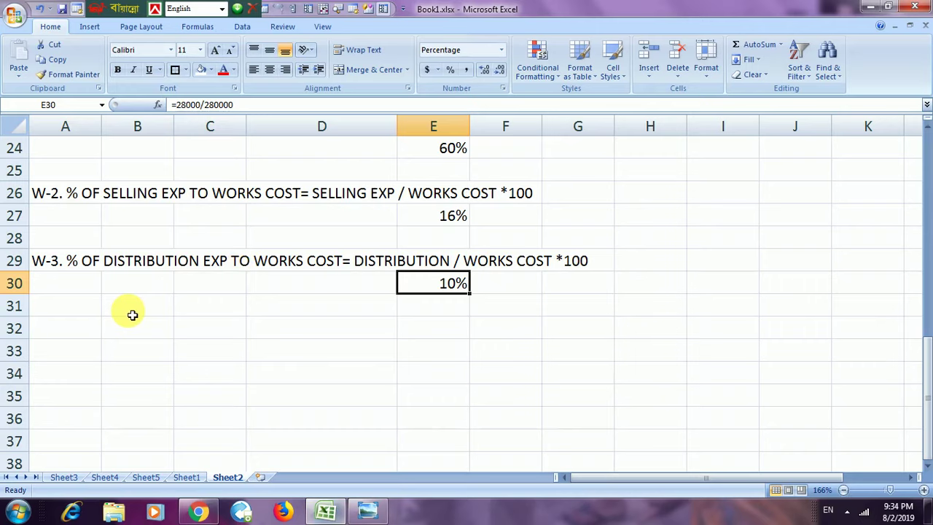
Enter the note "W-4. % OF ADMINISTRATIVE EXP TO WORKS COST= ADMINISTRATIVE EXP / WORKS COST *100" in A32
click(75, 309)
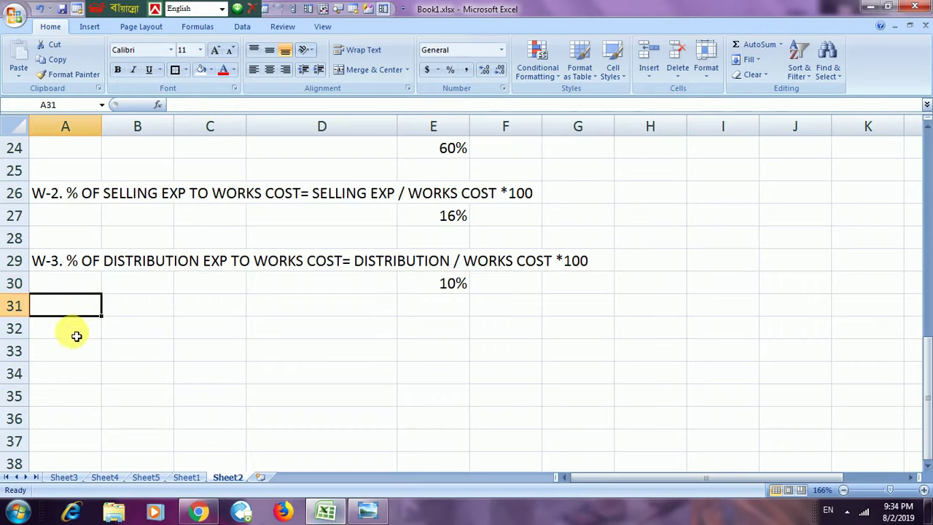
click(76, 336)
text(W)
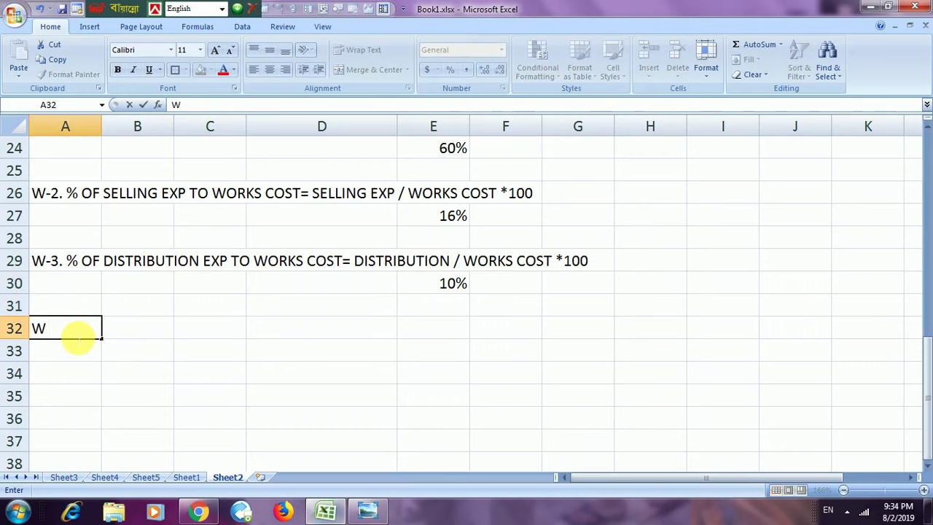
text(-4. % O)
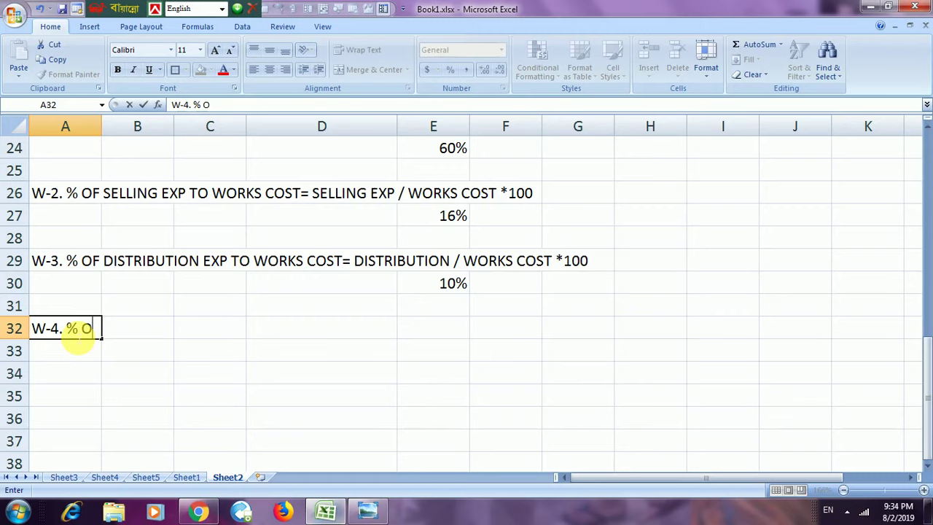
text(F ADMINI)
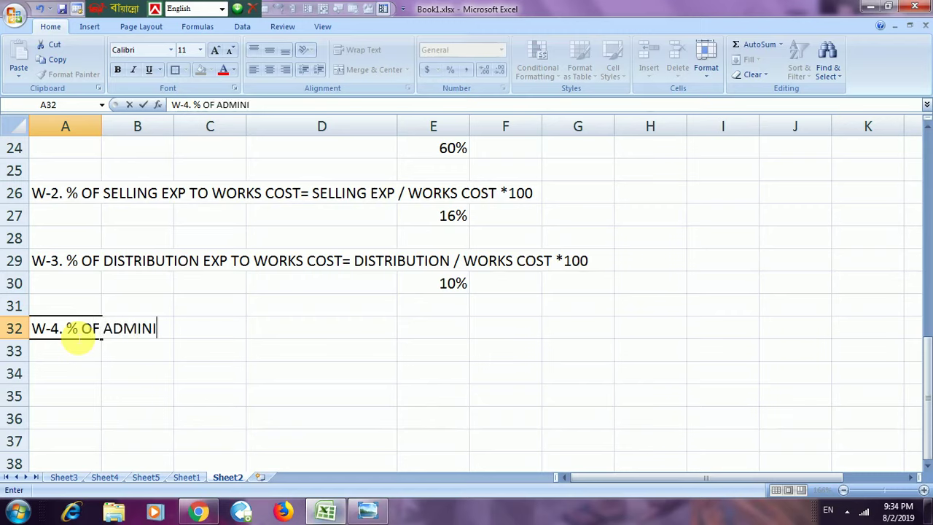
text(STRAT)
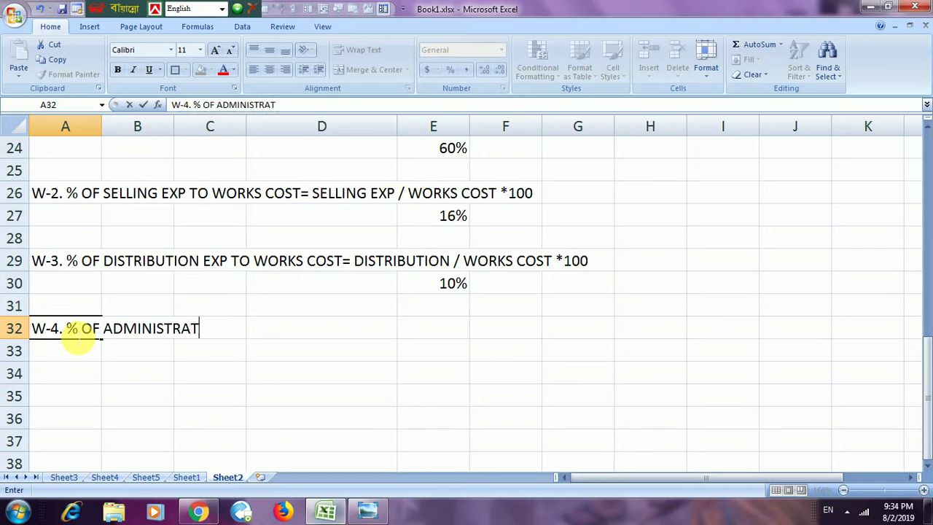
text(IVE EXP TO )
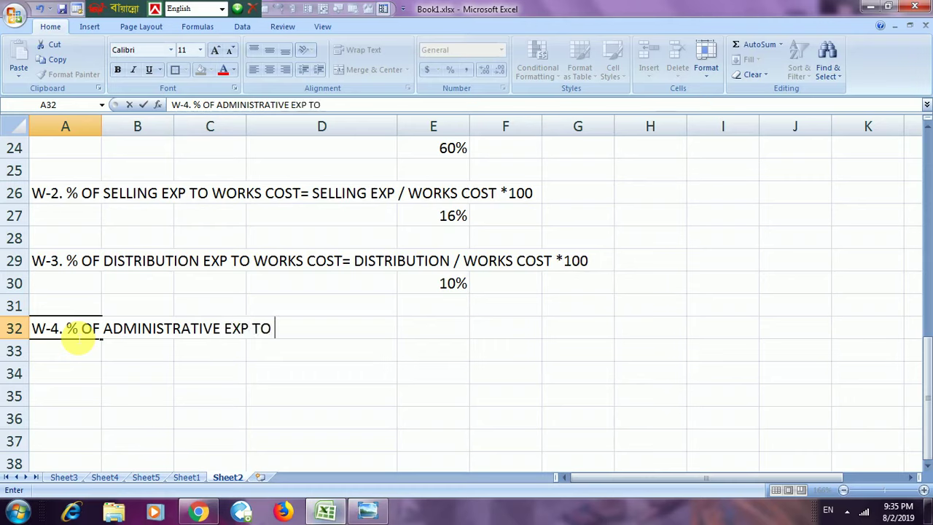
text(W)
text(OR)
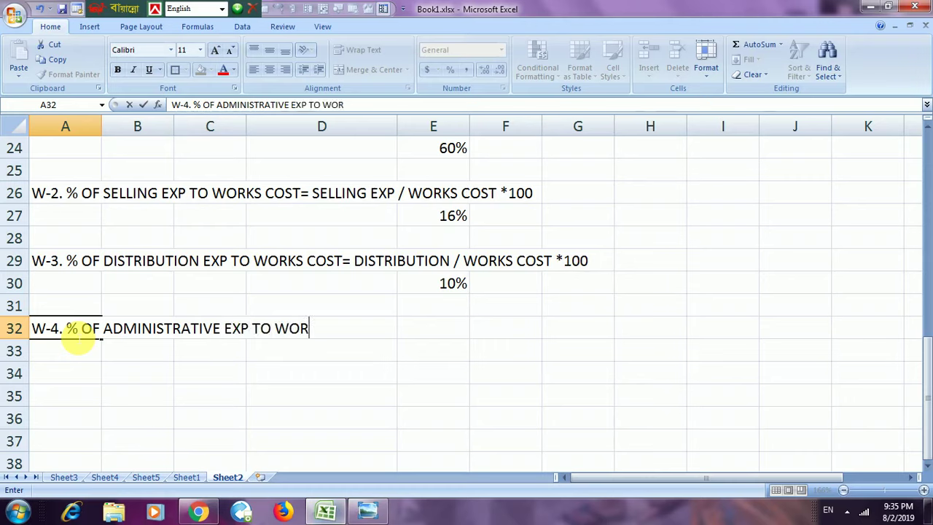
text(KS COST)
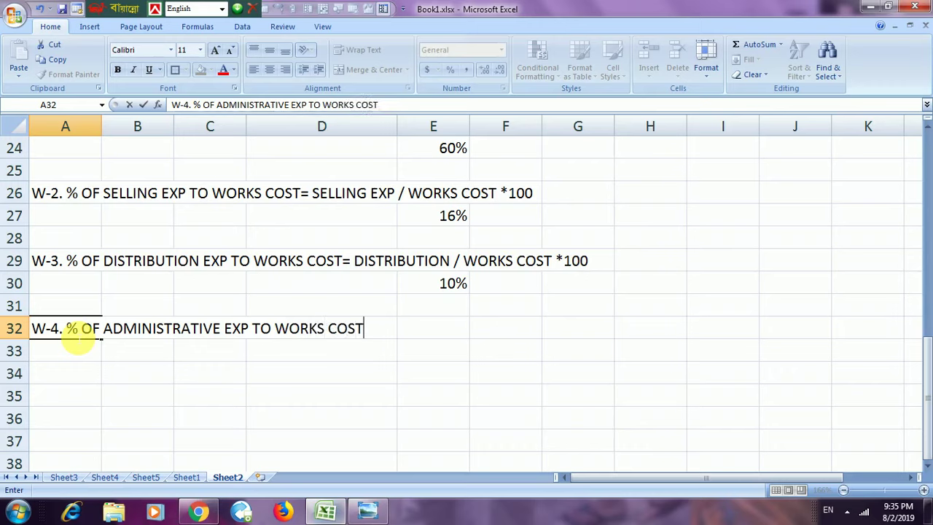
text(= ADMINI)
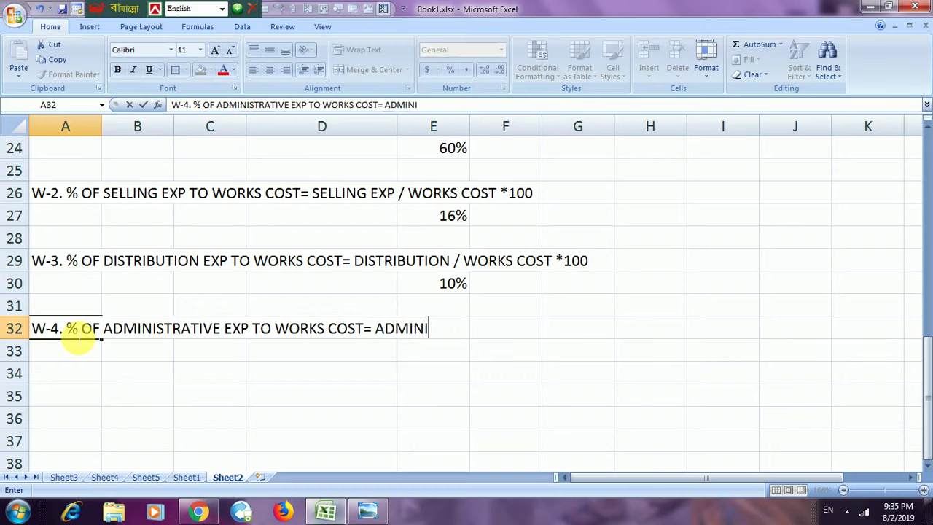
text(STRATIVE)
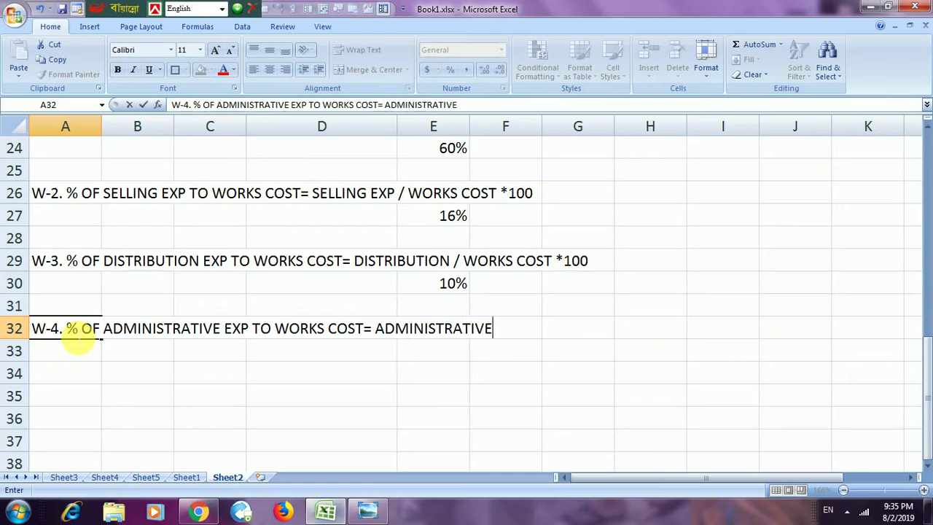
text( EXP)
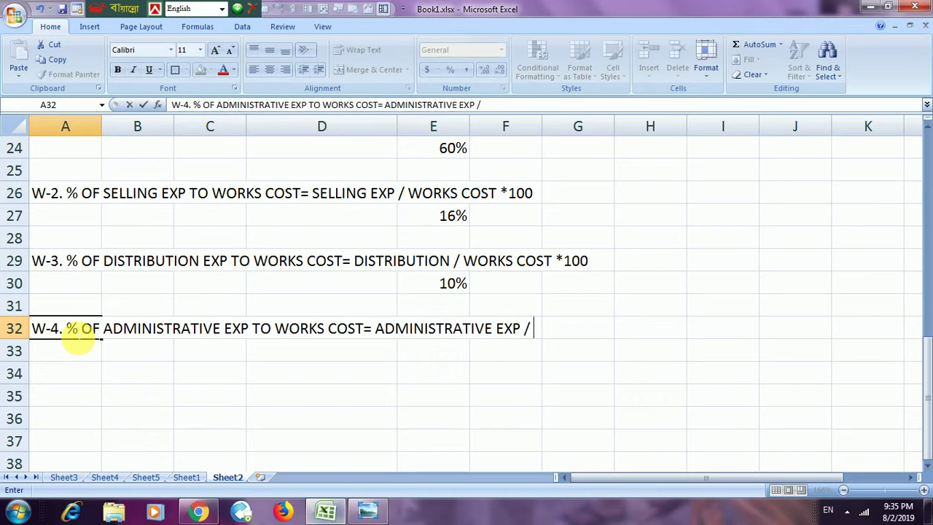
text( / WORKS C)
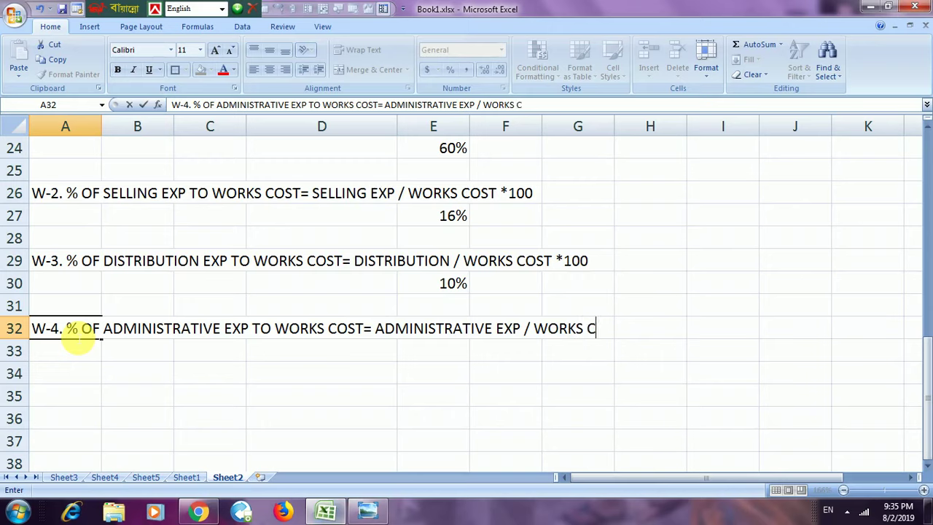
text(OST *1)
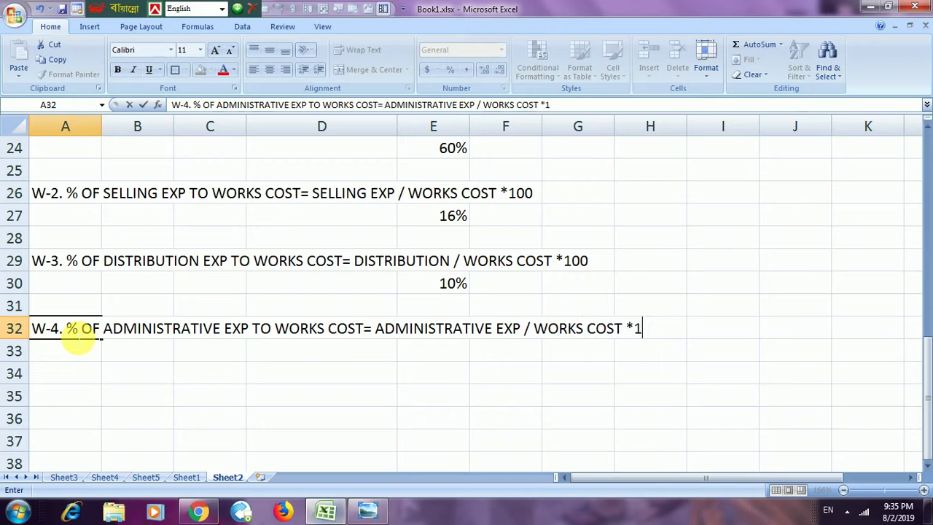
text(00)
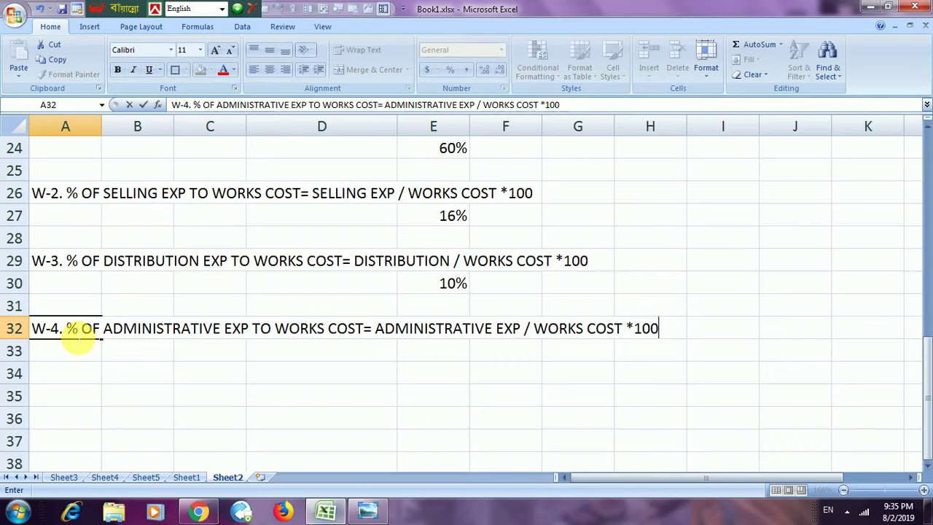
Enter the administrative expense rate in E33 as the formula =67000/280000
click(434, 355)
text(670)
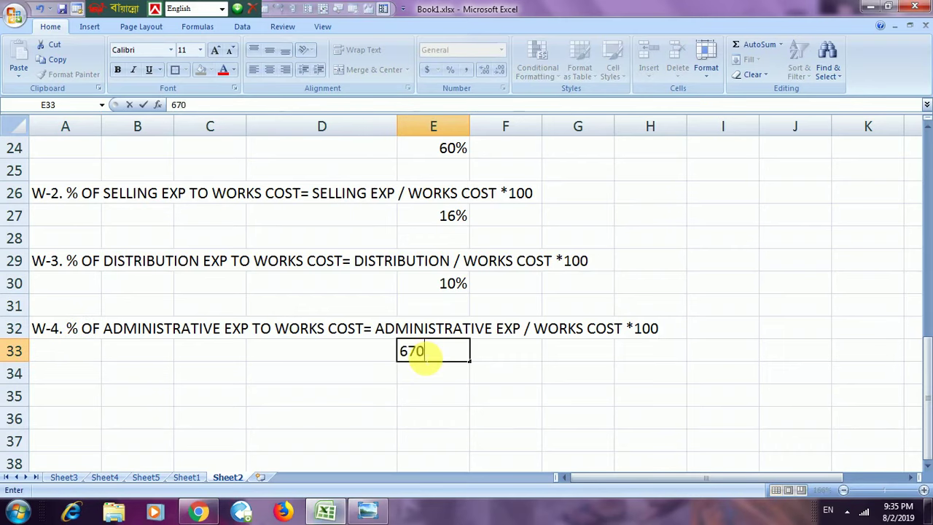
text(00/280000)
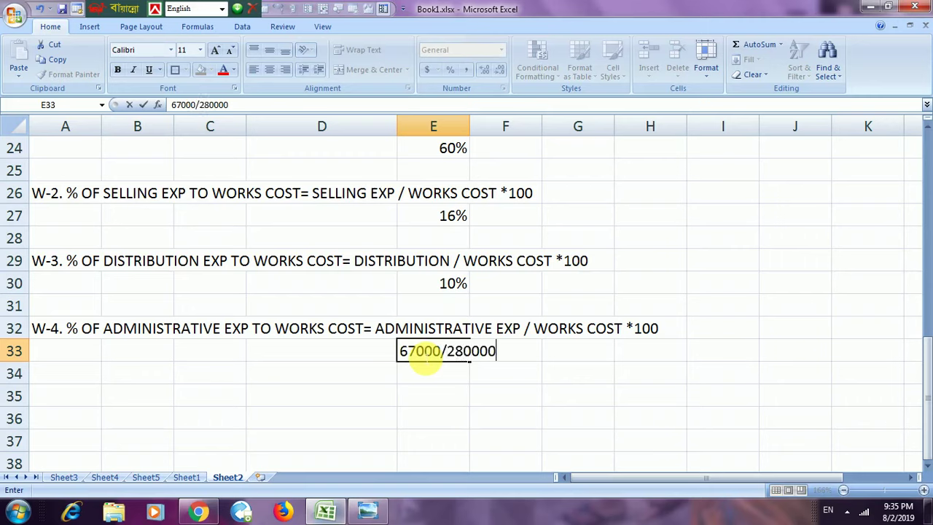
key(Return)
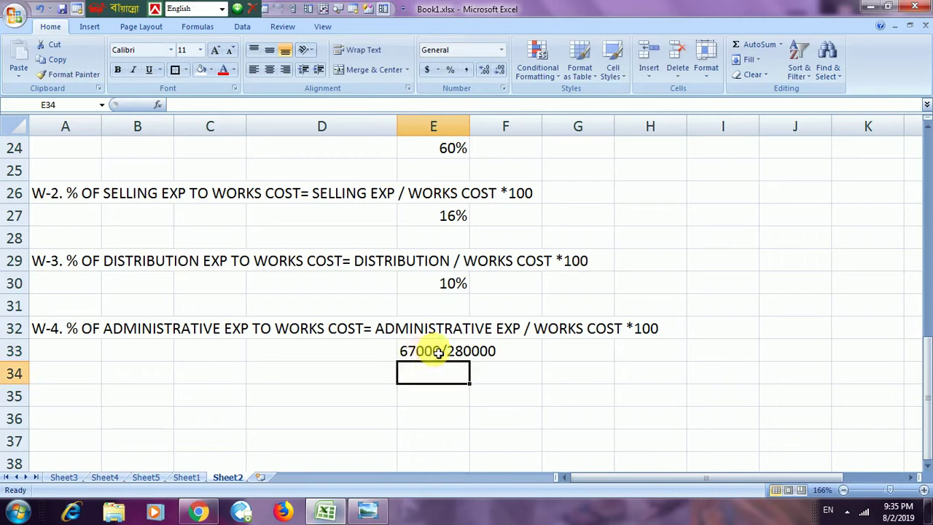
click(427, 353)
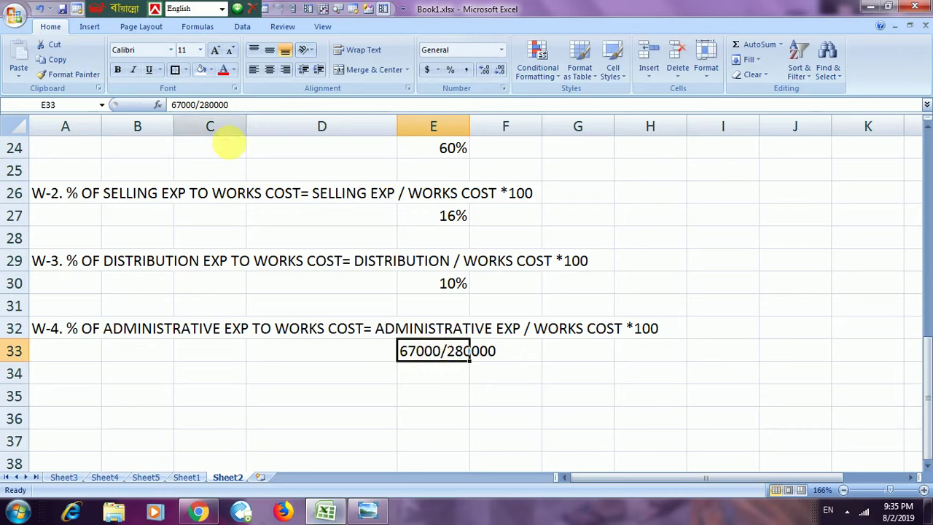
double_click(182, 105)
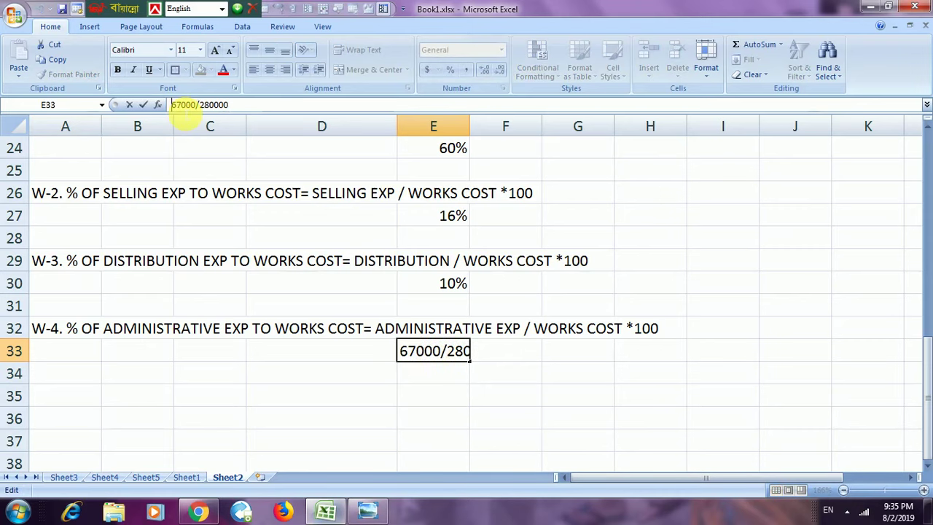
key(Home)
text(=)
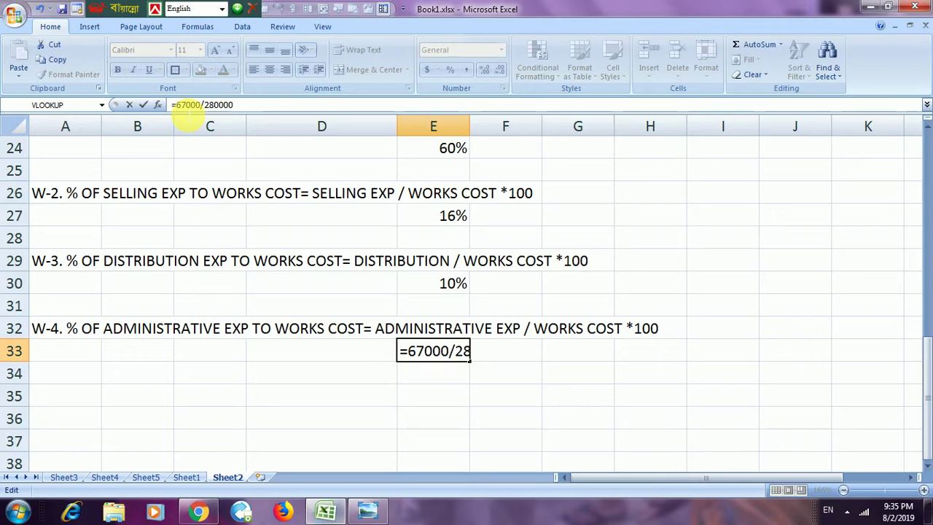
key(Return)
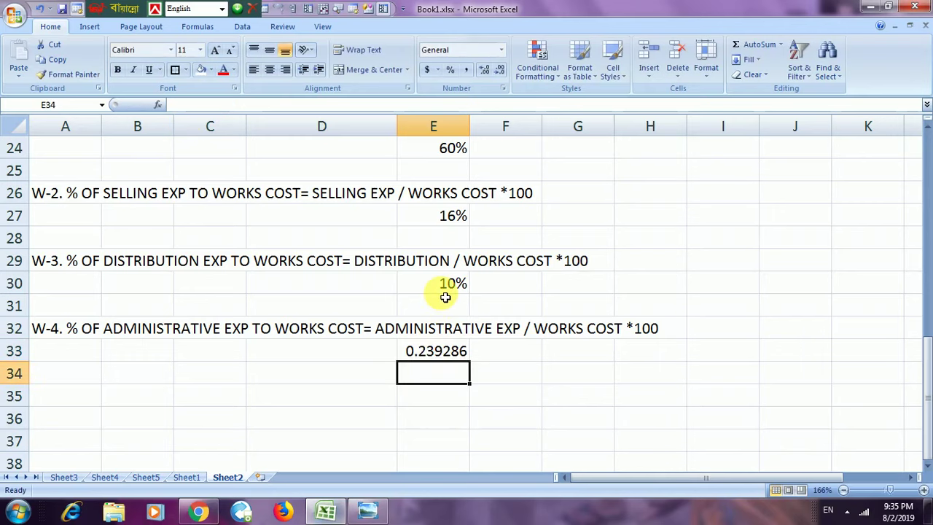
Correct the administrative rate formula in E33 to =67200/280000 and format it as a percentage
scroll(445, 297, up, 5)
scroll(446, 297, down, 6)
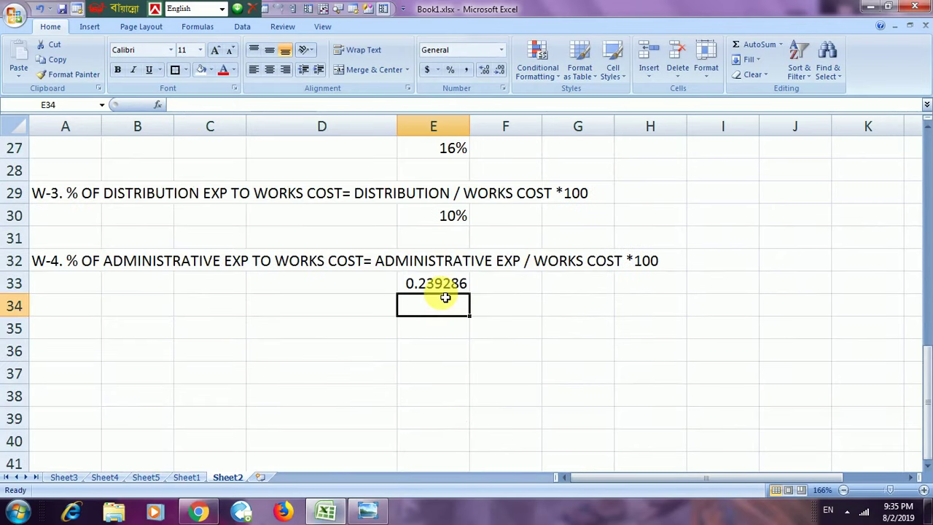
click(419, 284)
click(197, 105)
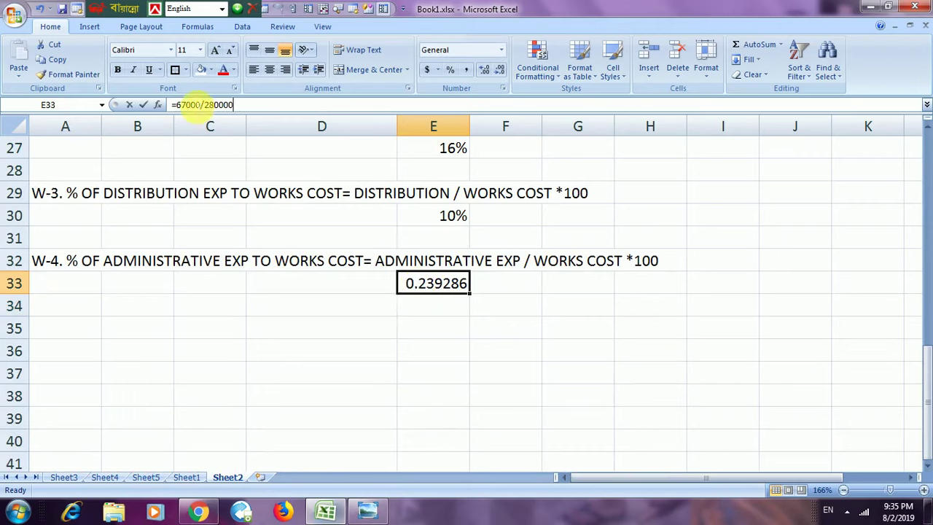
click(194, 104)
key(BackSpace)
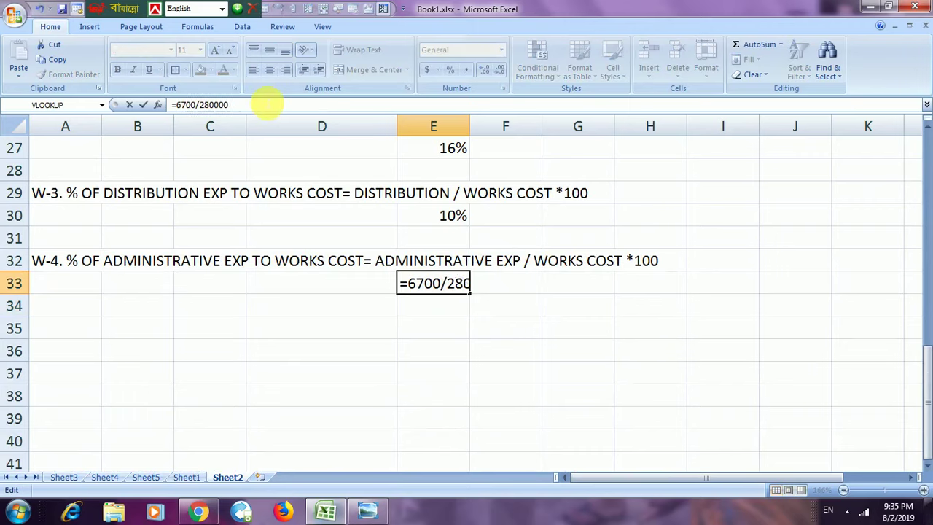
text(2)
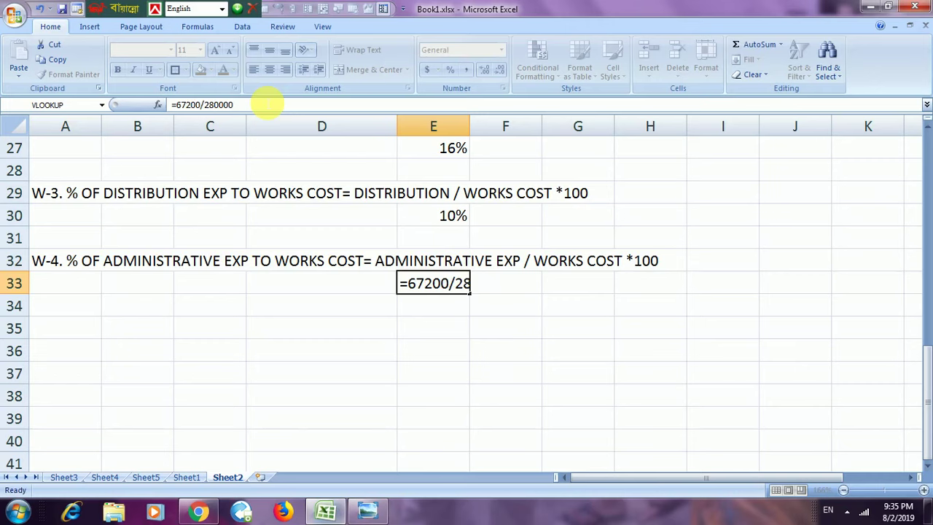
key(Return)
click(456, 291)
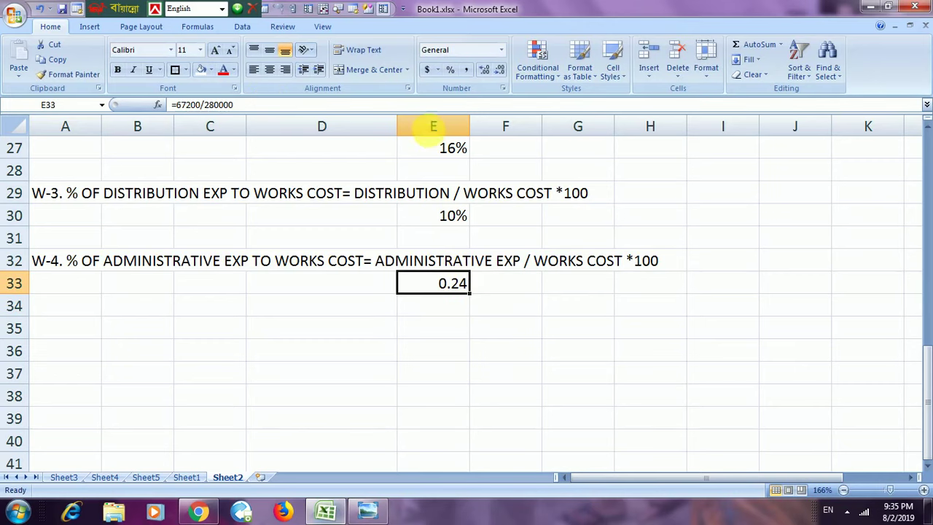
click(449, 69)
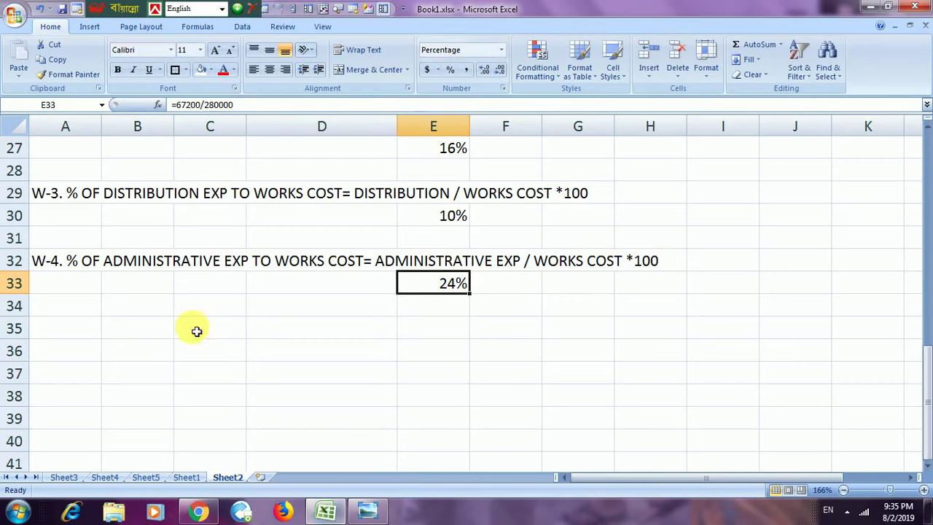
Enter the note "W-5. % OF PROFIT TO COST = PROFIT / COST *1000" in A35
scroll(191, 332, up, 2)
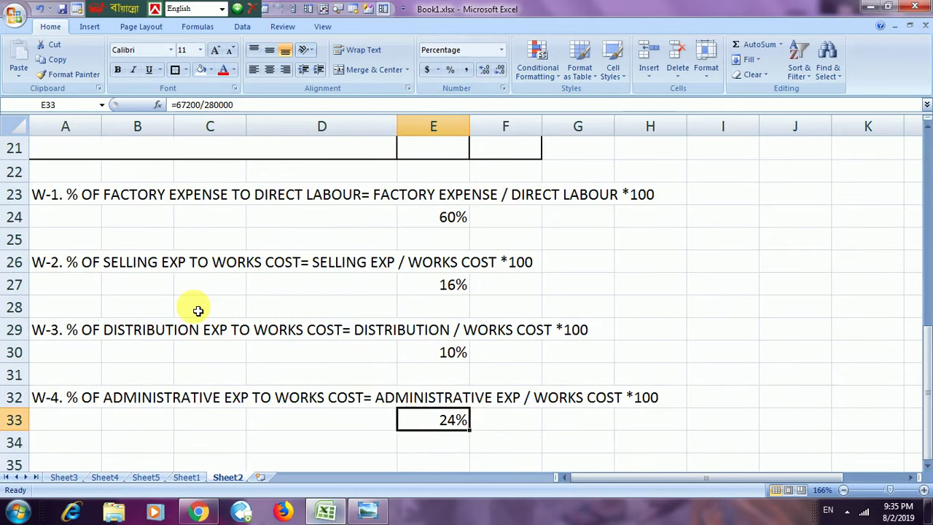
scroll(197, 311, down, 3)
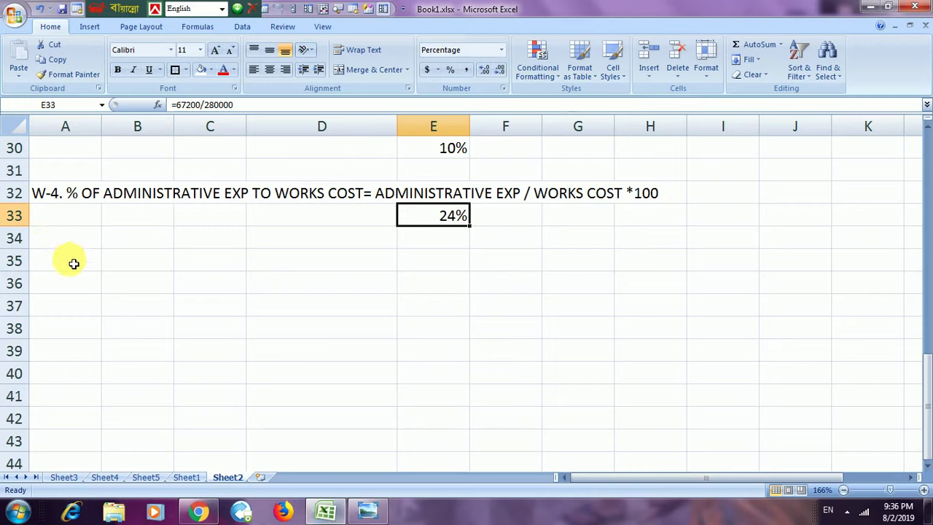
click(73, 264)
text(W-)
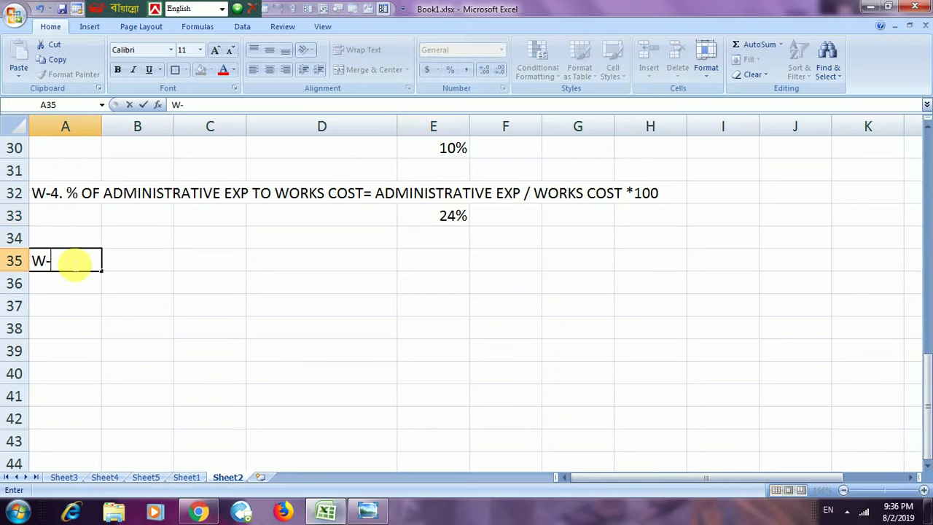
text(5. % OF PROF)
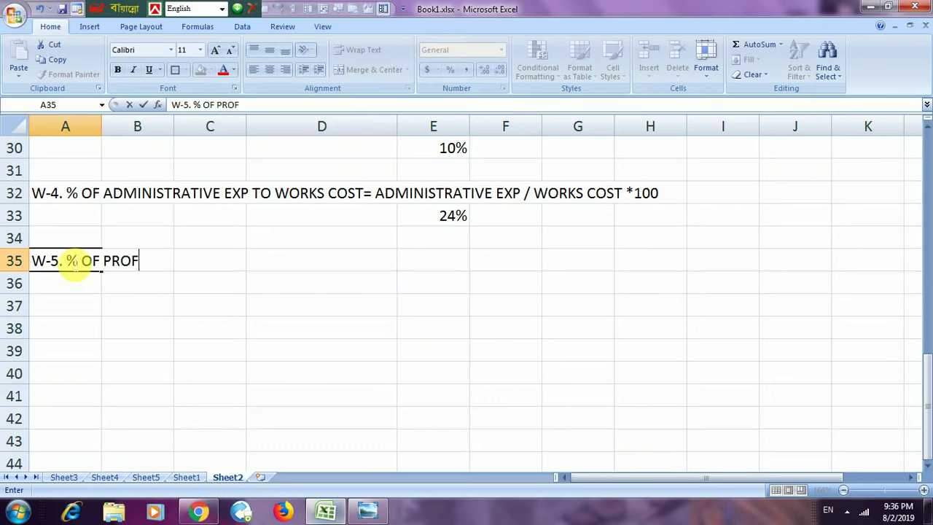
text(IT ON)
text(ST)
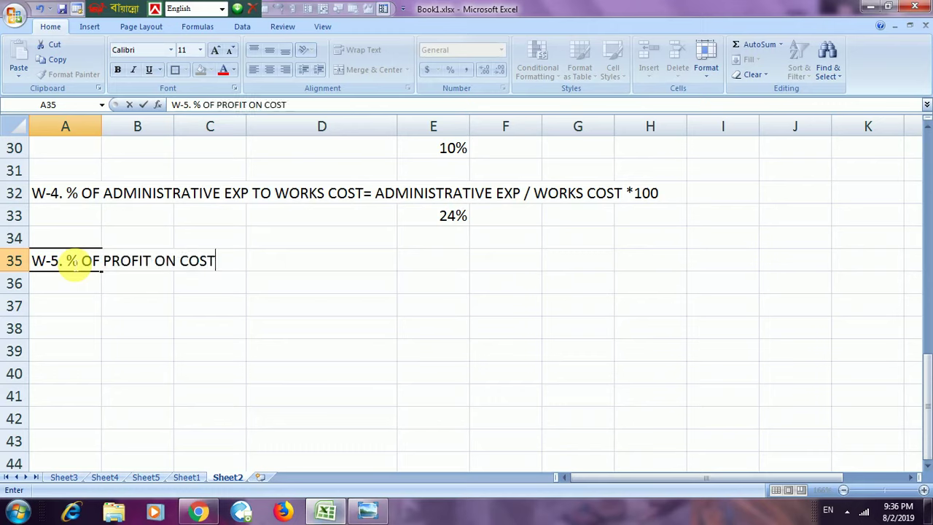
key(BackSpace)
key(BackSpace)
key(BackSpace)
key(BackSpace)
key(BackSpace)
key(BackSpace)
key(BackSpace)
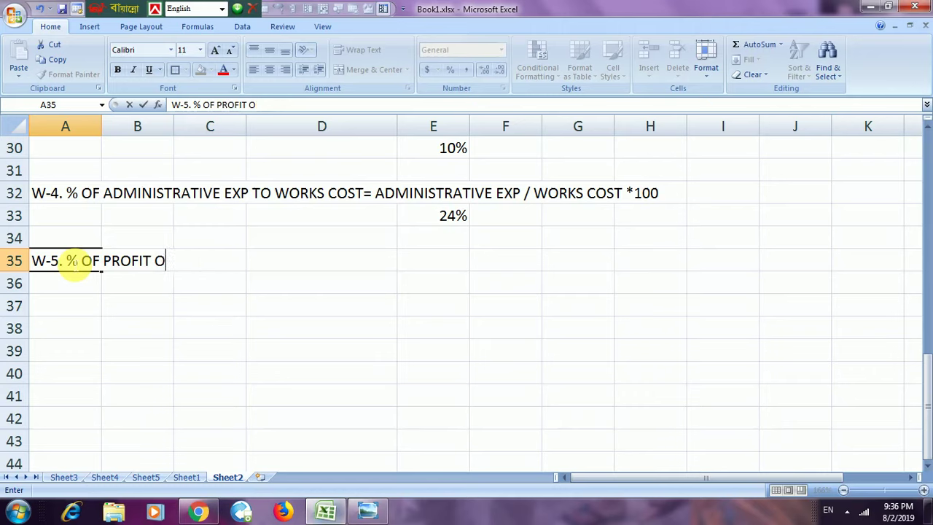
text(TO COST)
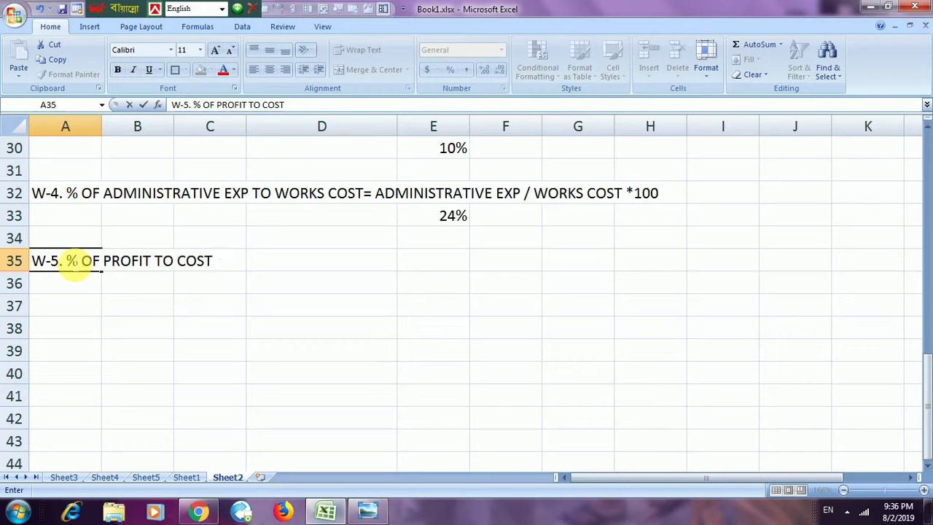
text( = PROFIT)
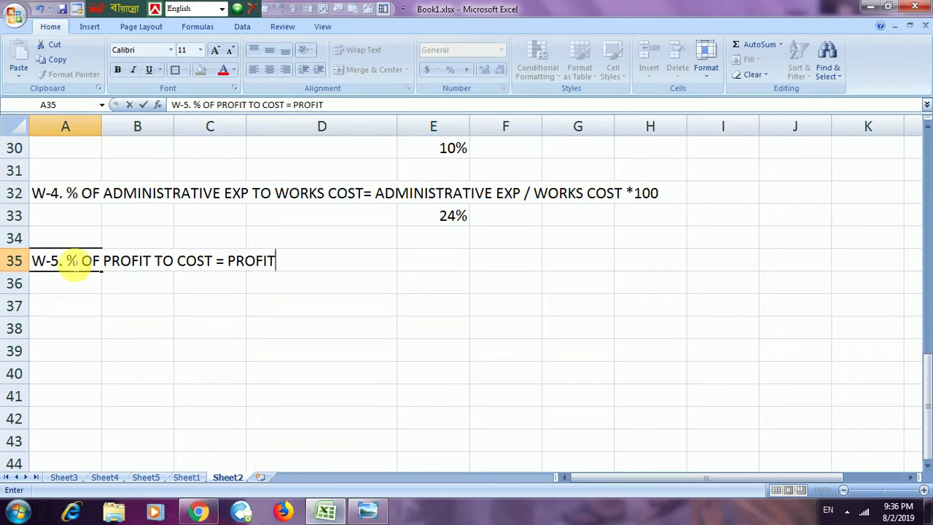
text( / COST)
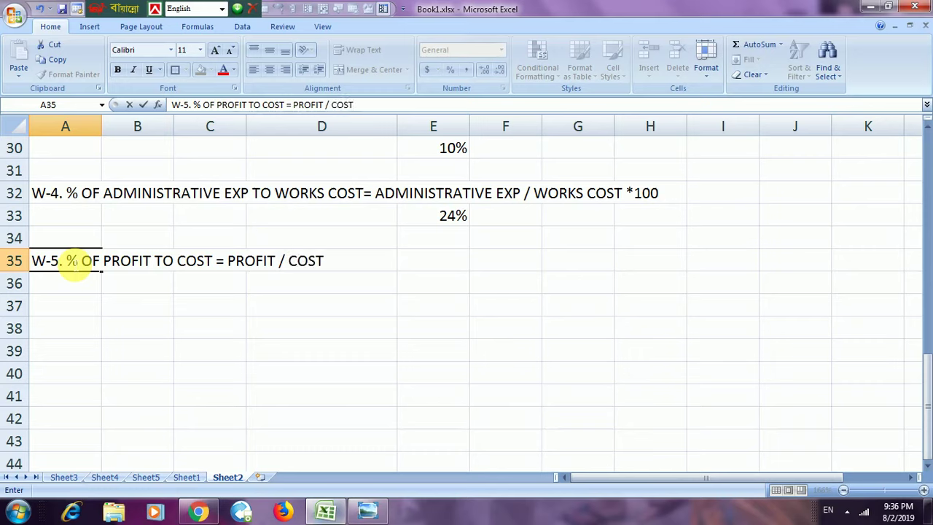
text( 8)
key(BackSpace)
text(*1000)
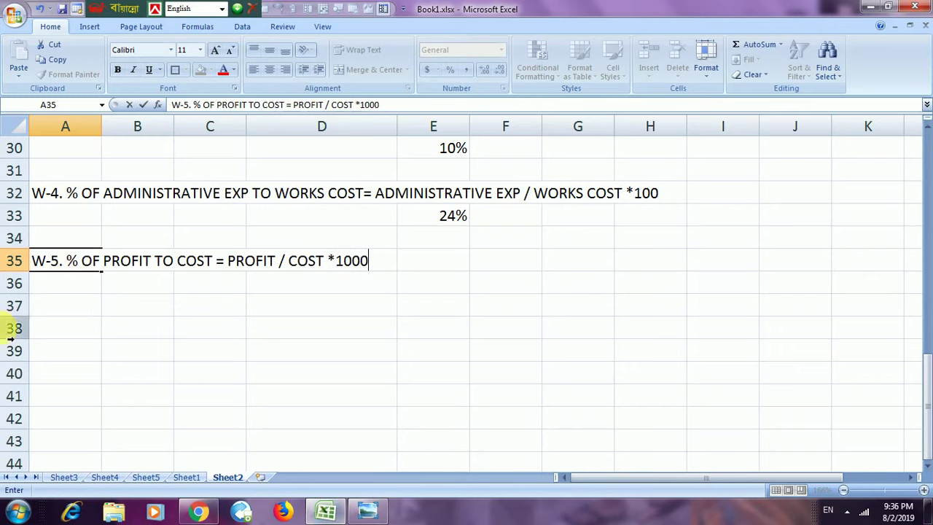
Calculate the profit-to-cost rate in C36 with =105000/420000 and format it as a percentage
click(224, 281)
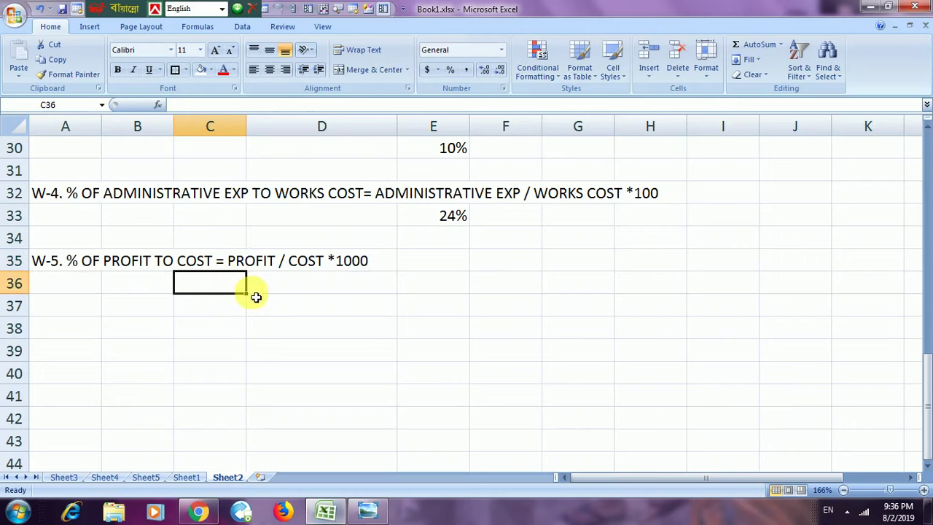
text(=)
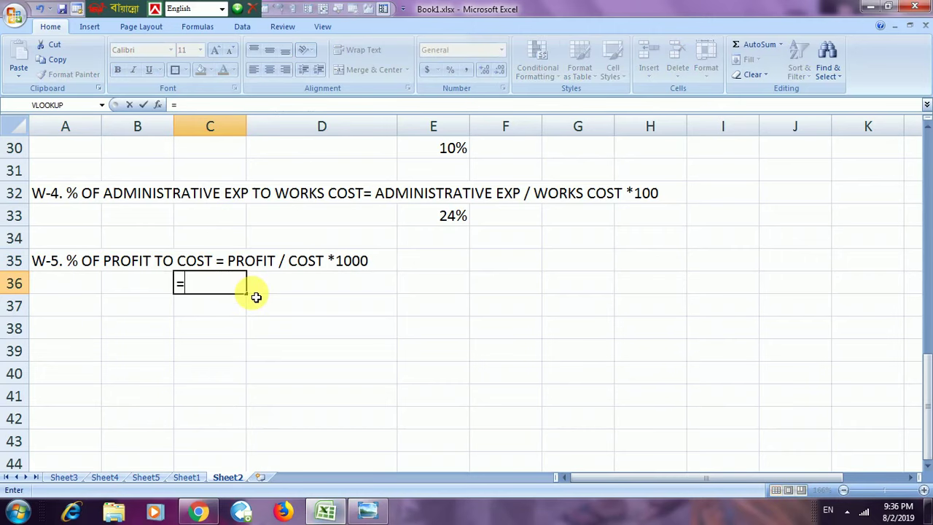
text(105000)
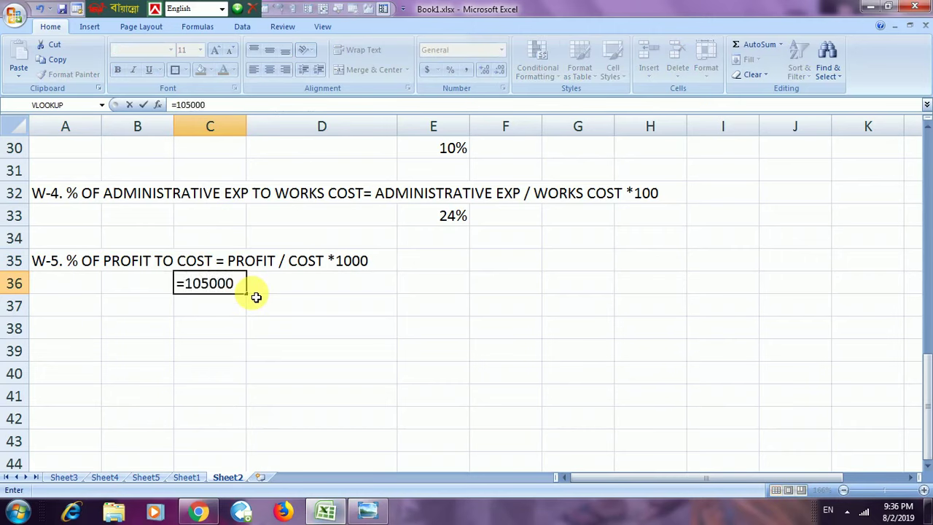
text(/42000)
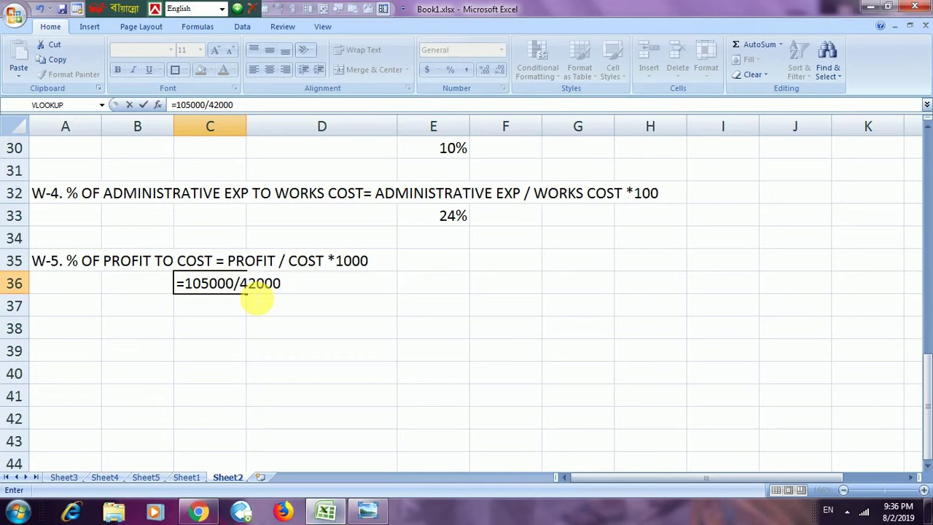
text(0)
key(Return)
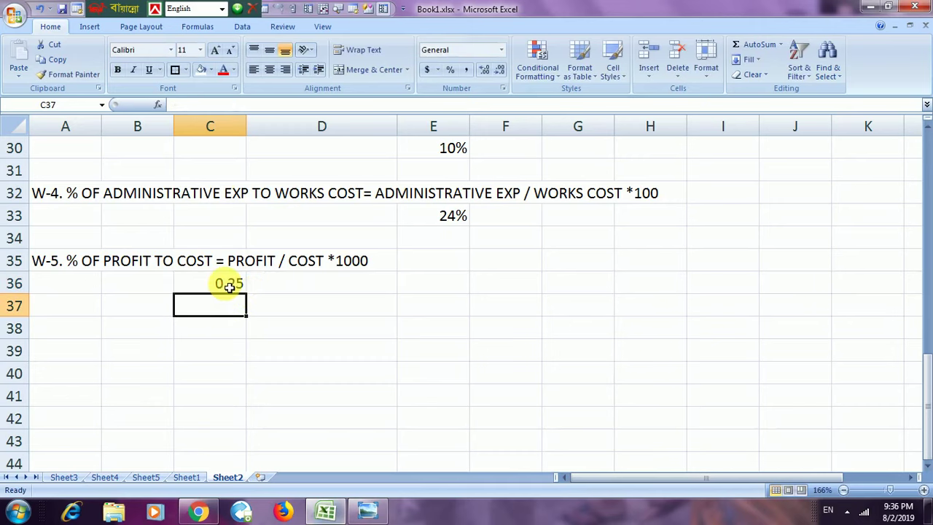
click(229, 286)
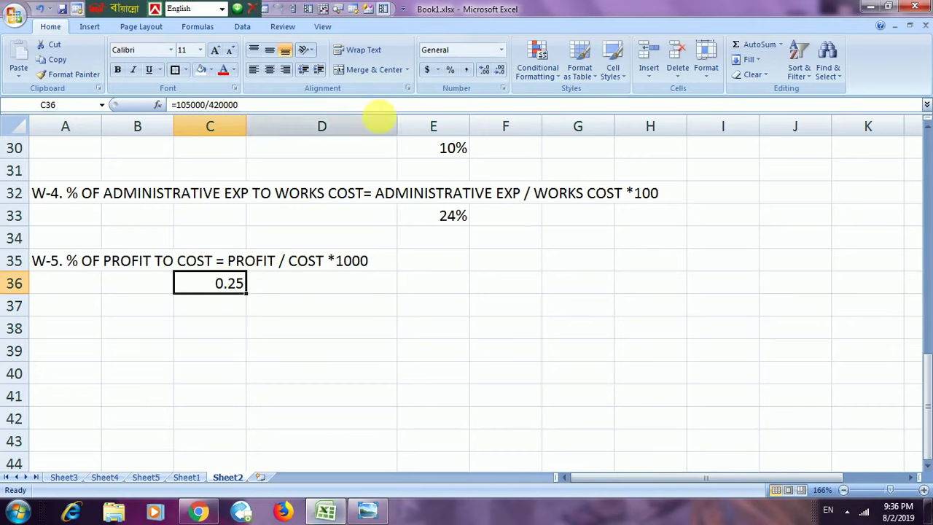
click(449, 70)
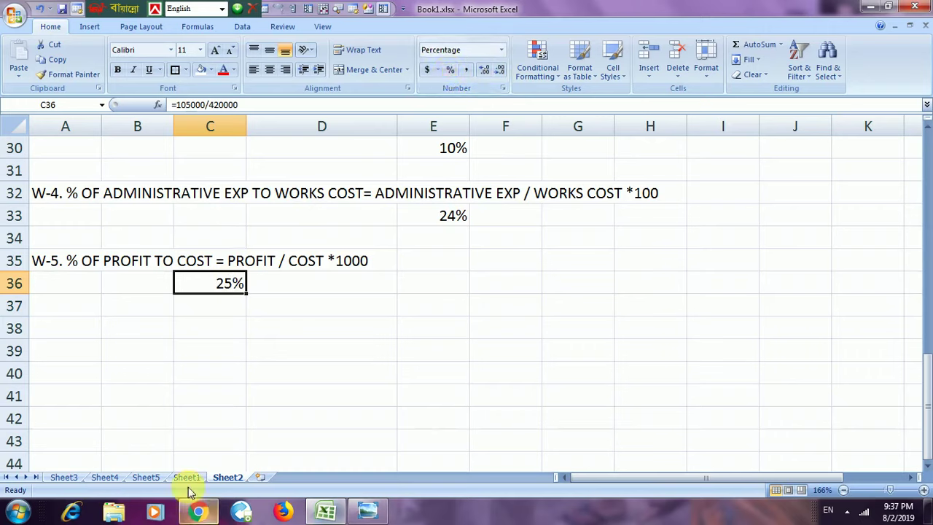
Enter the note "W-6. % OF PROFIT TO SALES= PROFIT/ SALES*100" in A38
click(81, 332)
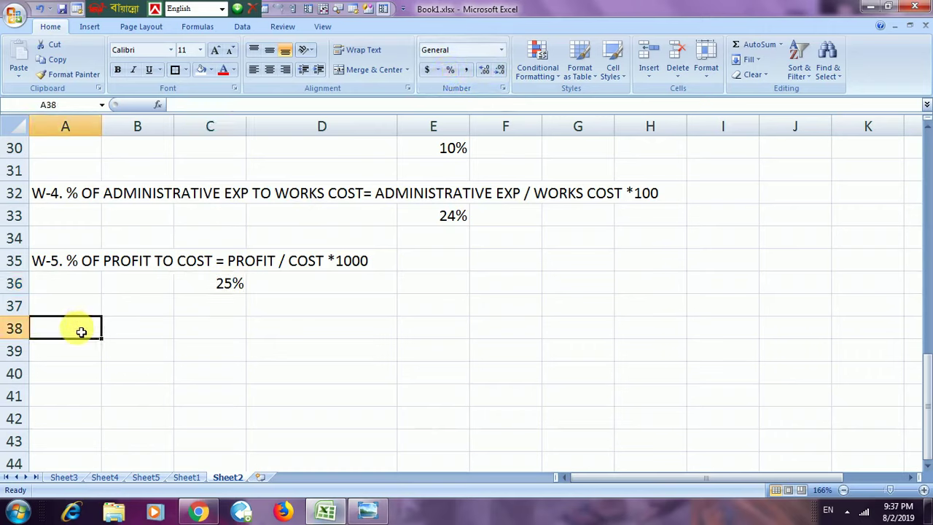
text(W-)
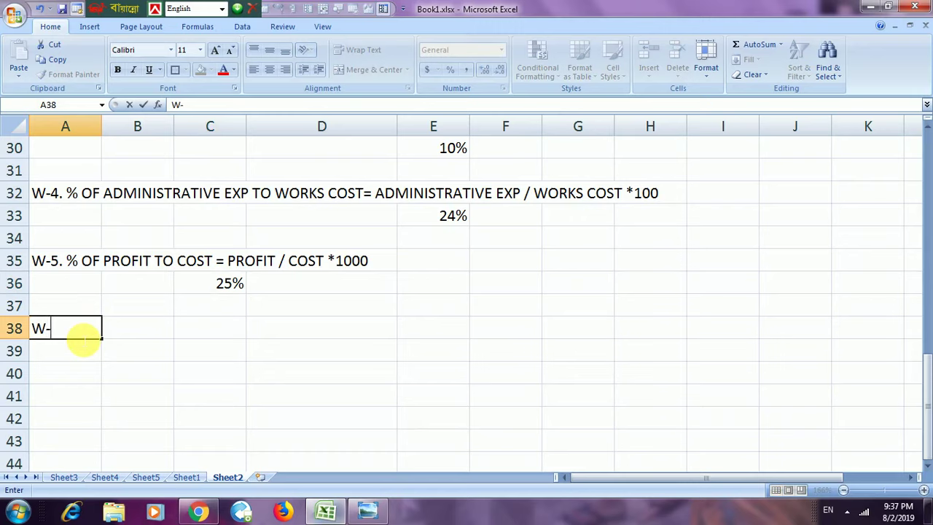
text(6. % OF)
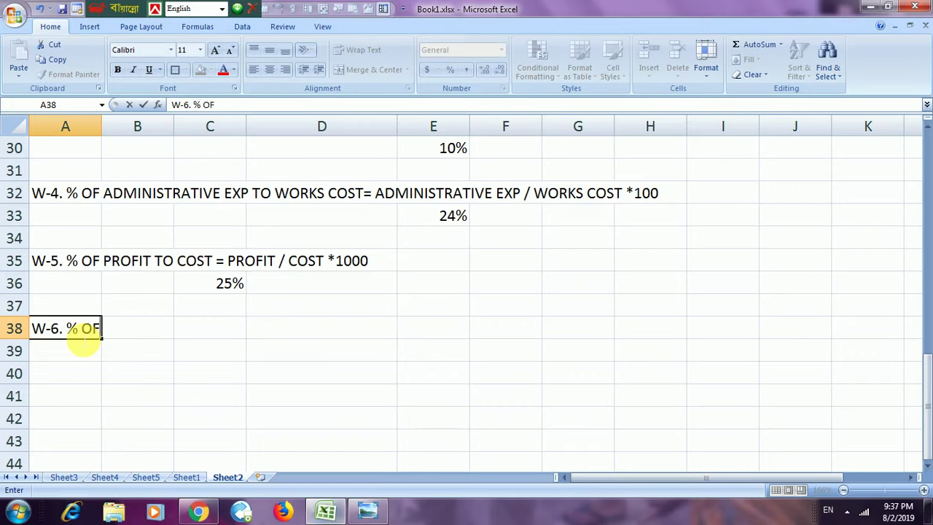
text( PROFIT )
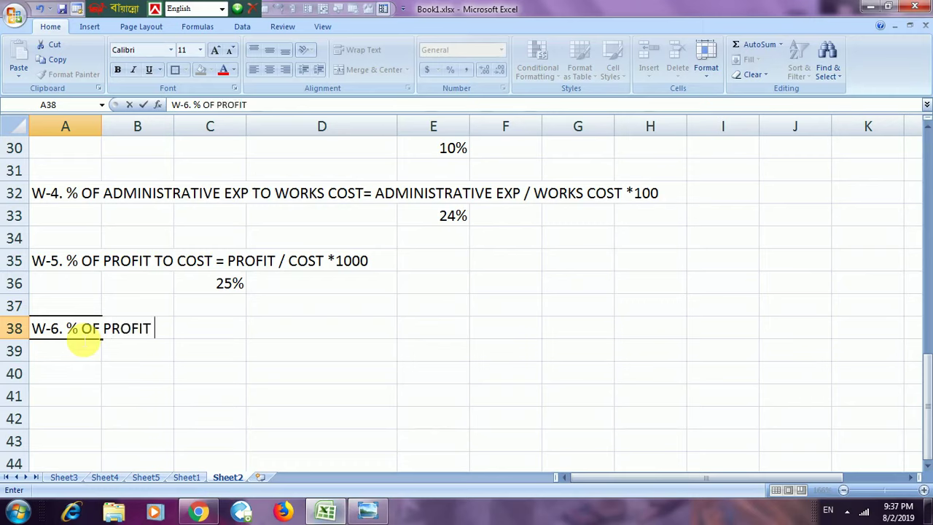
text(TO SALES)
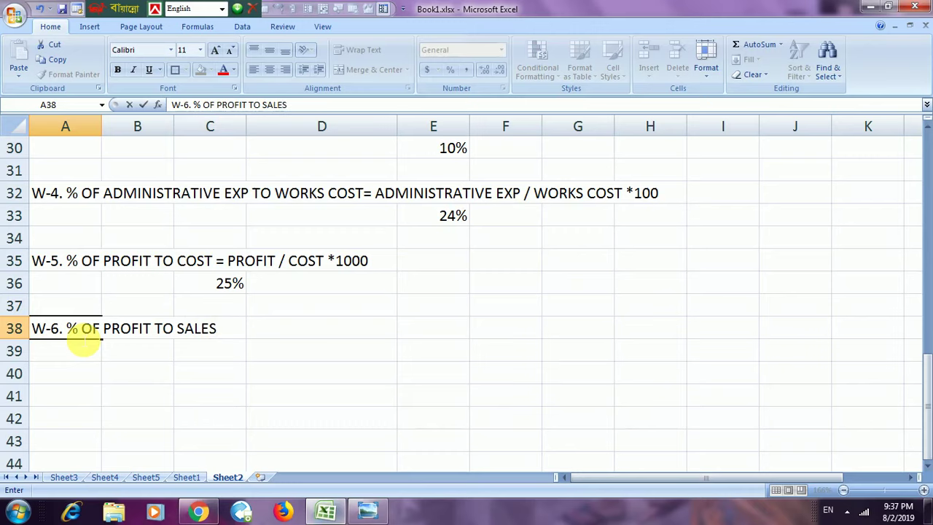
text(= PROFIT)
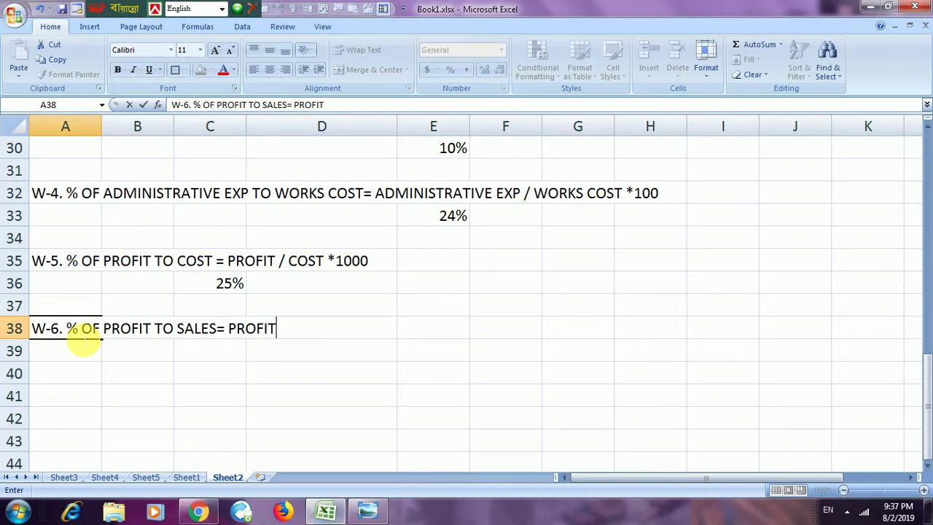
text(/ SALES)
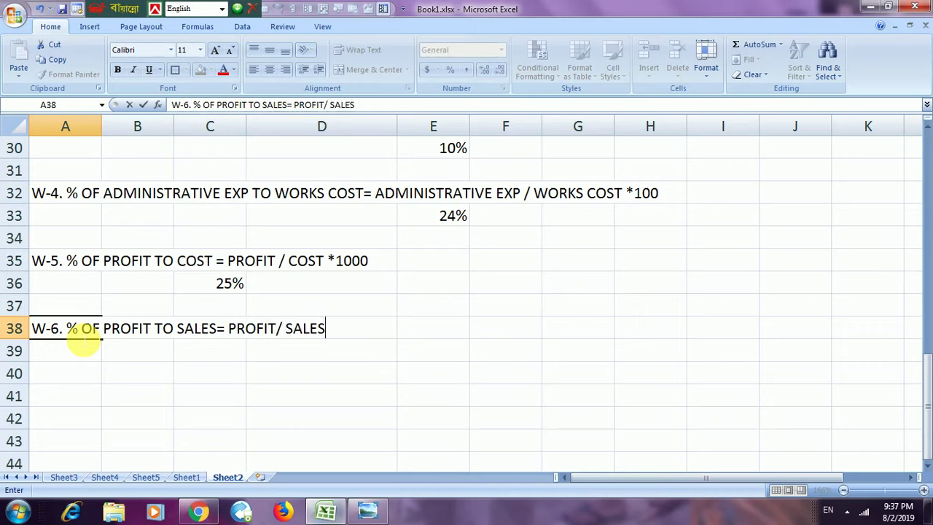
text(*100)
Calculate the profit-to-sales rate in C39 with =105000/525000 and format it as a percentage
click(220, 360)
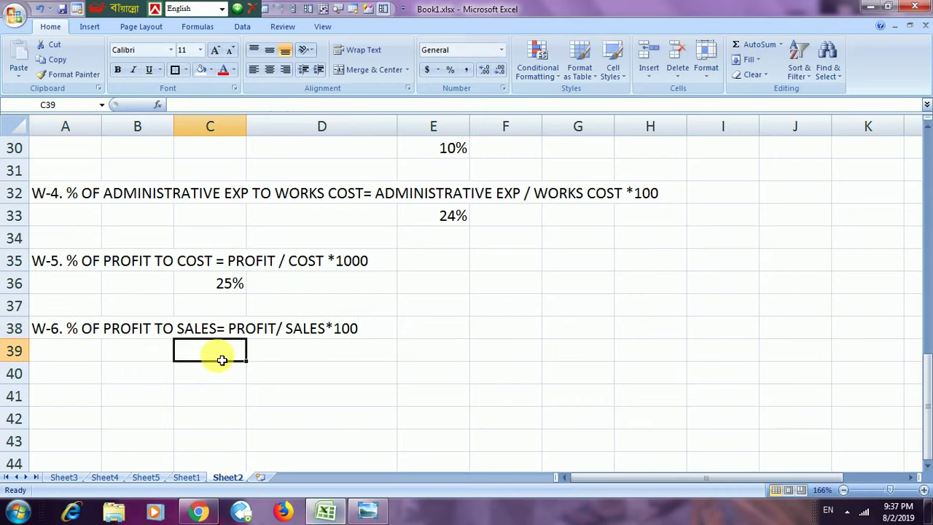
text(=105)
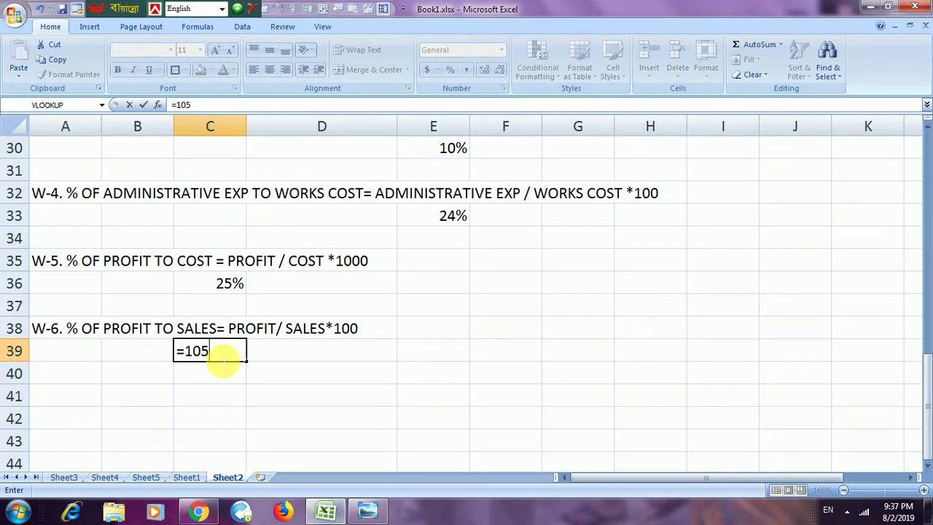
text(000)
text(/425000)
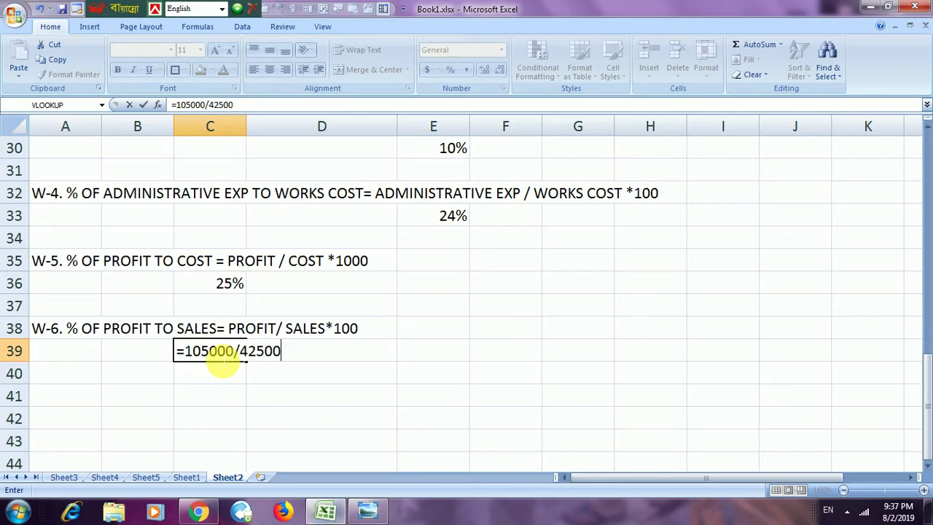
key(BackSpace)
key(BackSpace)
key(BackSpace)
key(BackSpace)
key(BackSpace)
key(BackSpace)
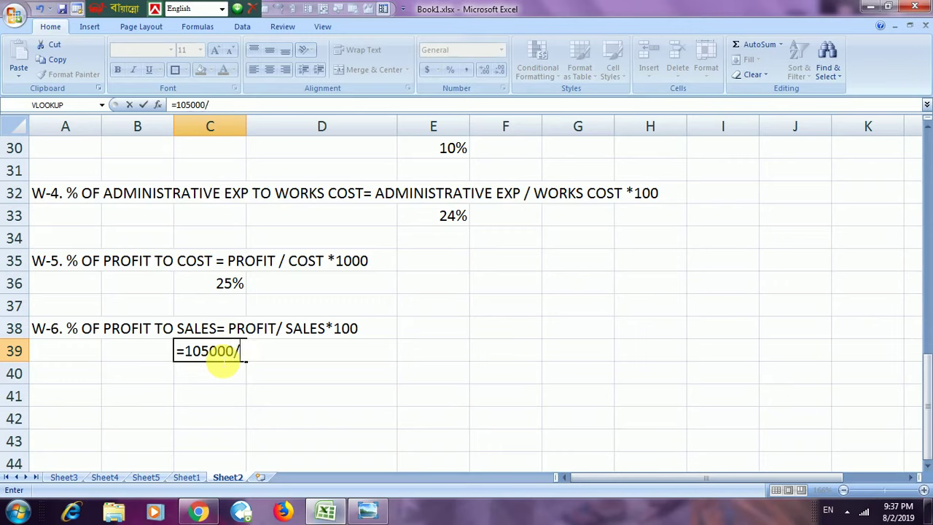
text(525000)
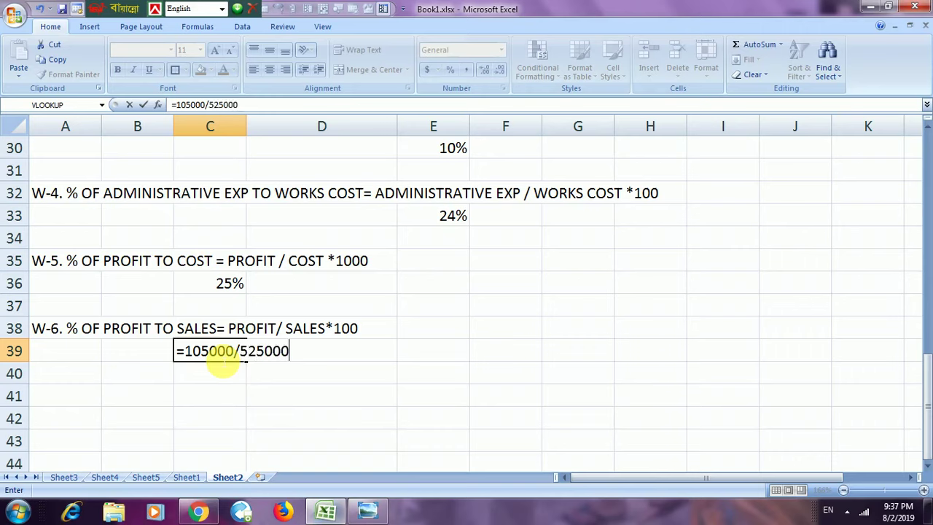
key(Return)
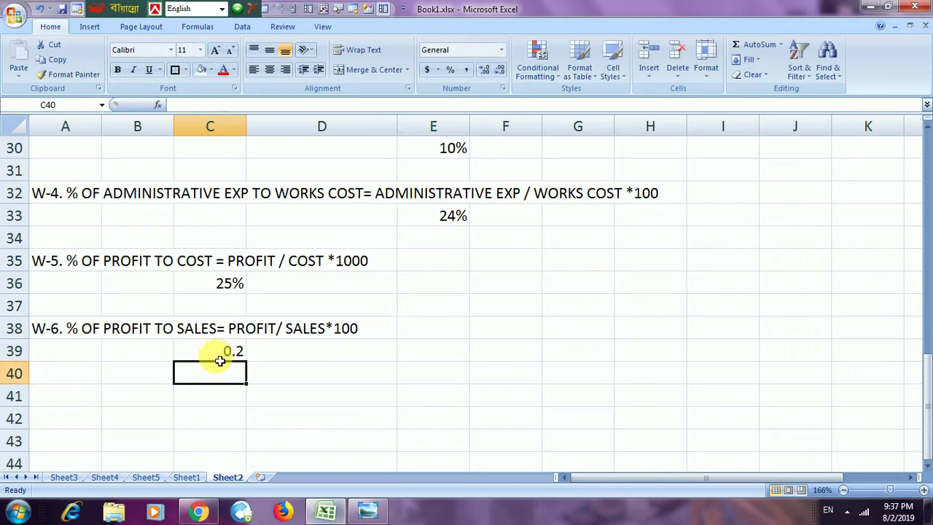
click(199, 356)
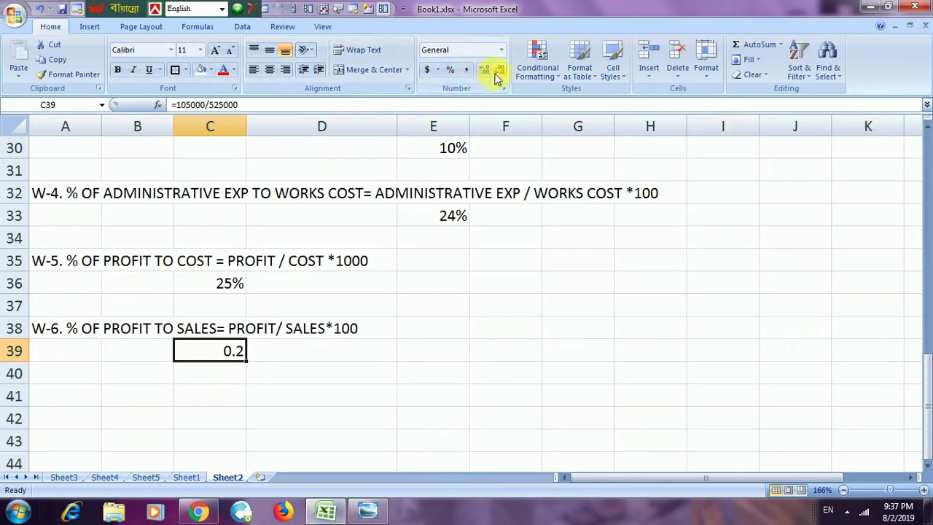
click(449, 70)
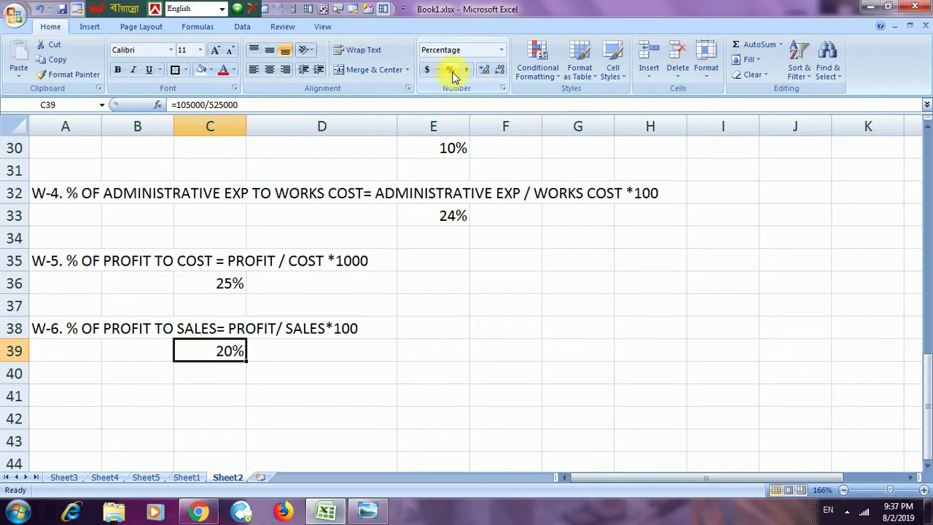
click(513, 423)
scroll(518, 410, up, 10)
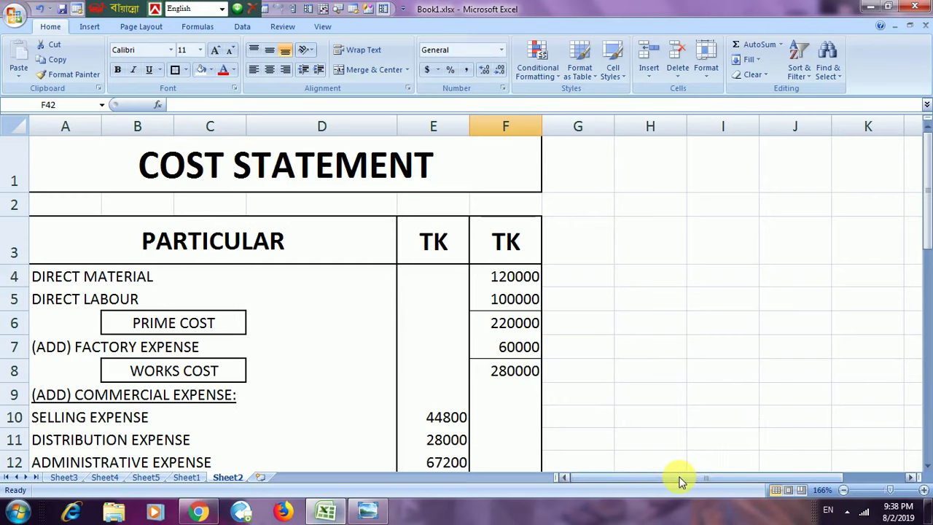
drag(678, 481, 692, 478)
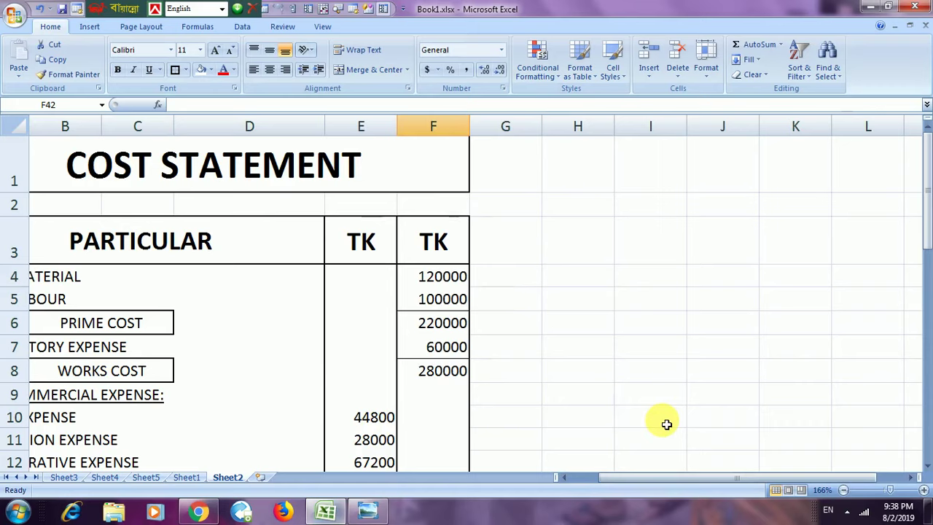
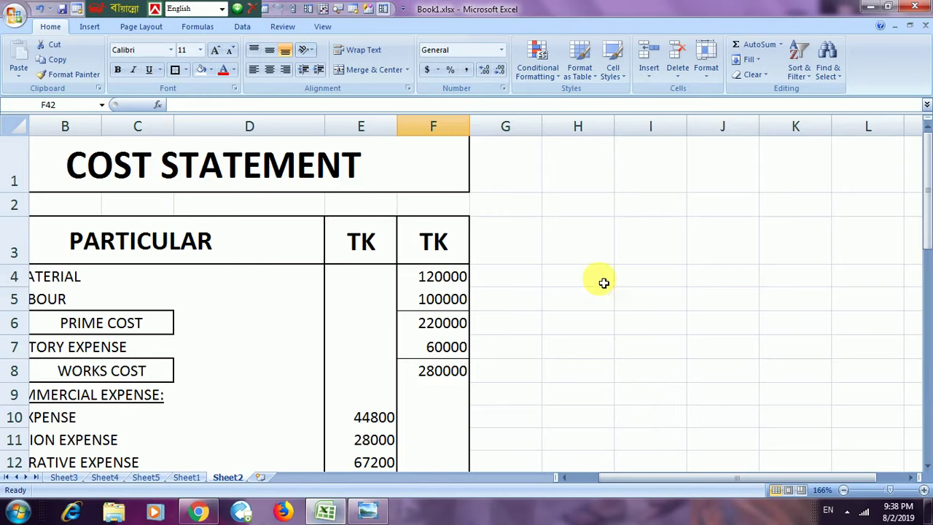
Enter the column heading PARTICULAR in cell H3 for a new table beside the cost statement
click(571, 249)
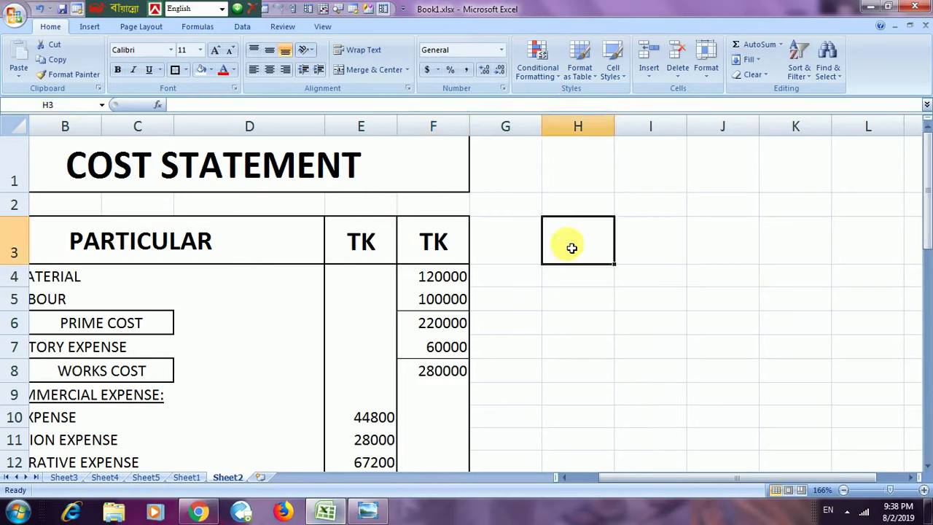
text(PA)
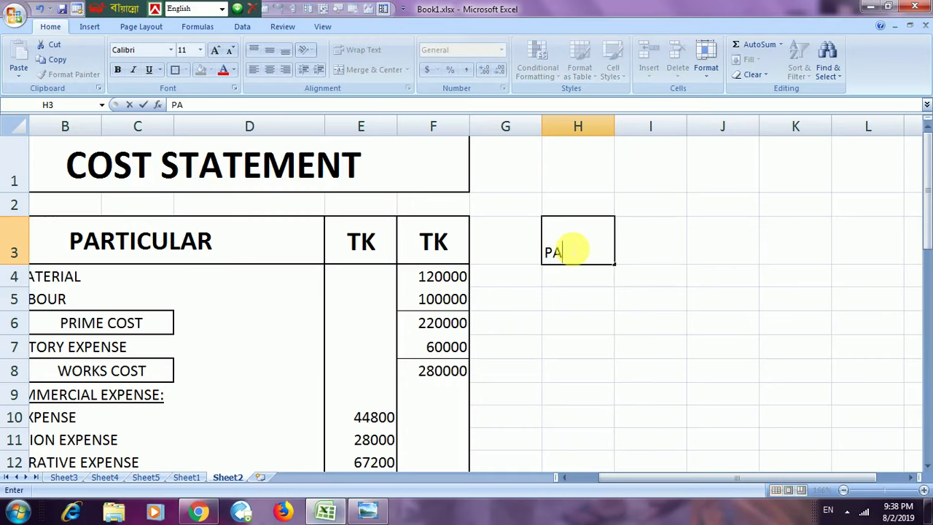
text(RTICULAR)
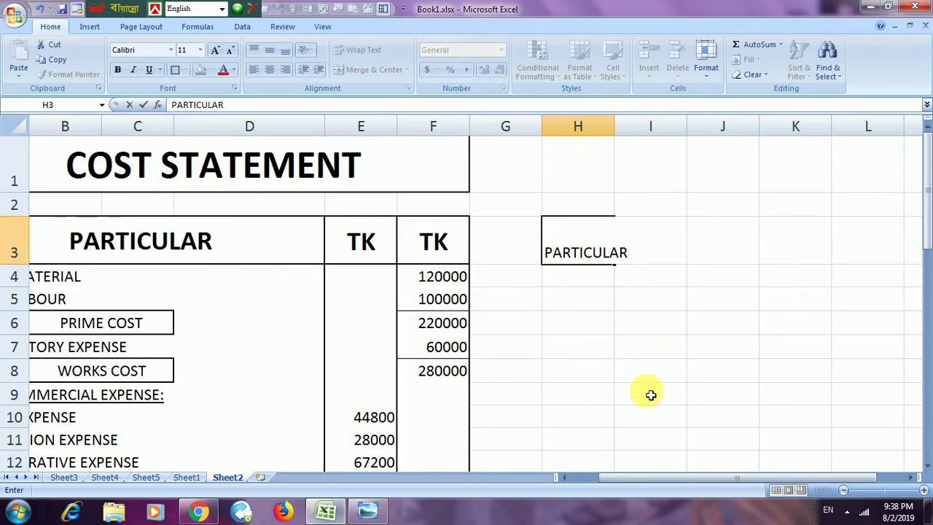
Enter the heading TK in each of the cells L3, M3 and N3
drag(668, 479, 775, 466)
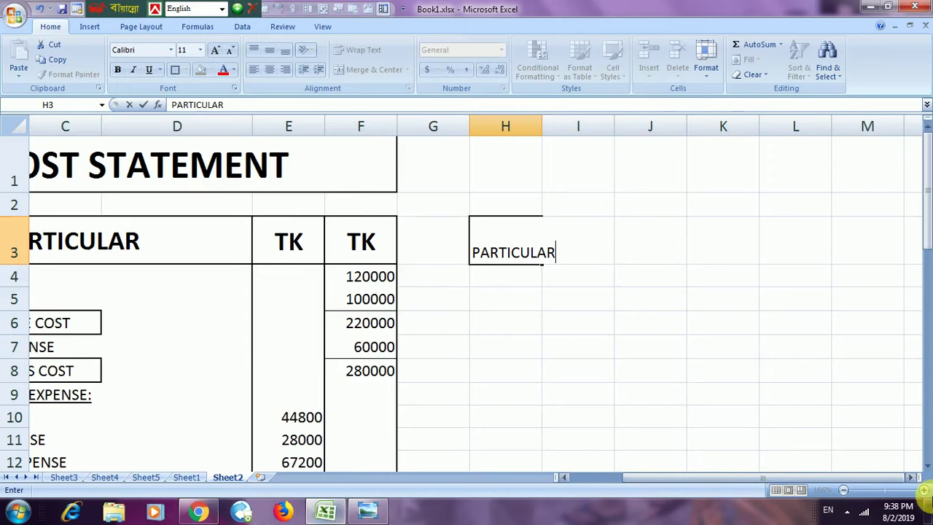
click(910, 477)
click(910, 477)
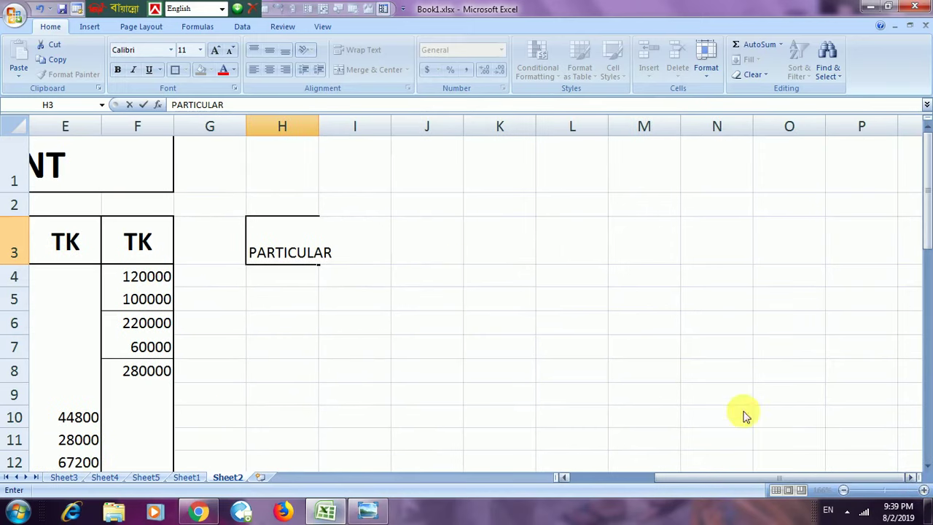
click(585, 251)
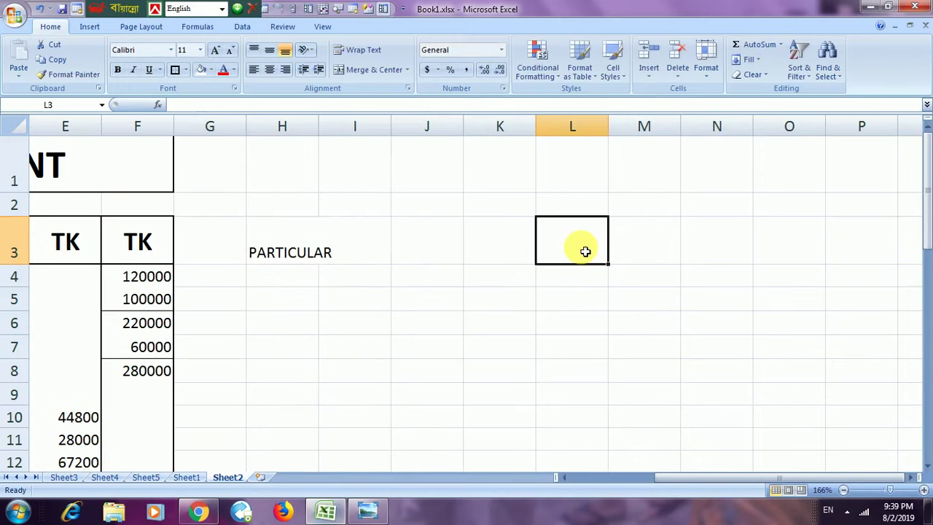
text(TK)
key(Tab)
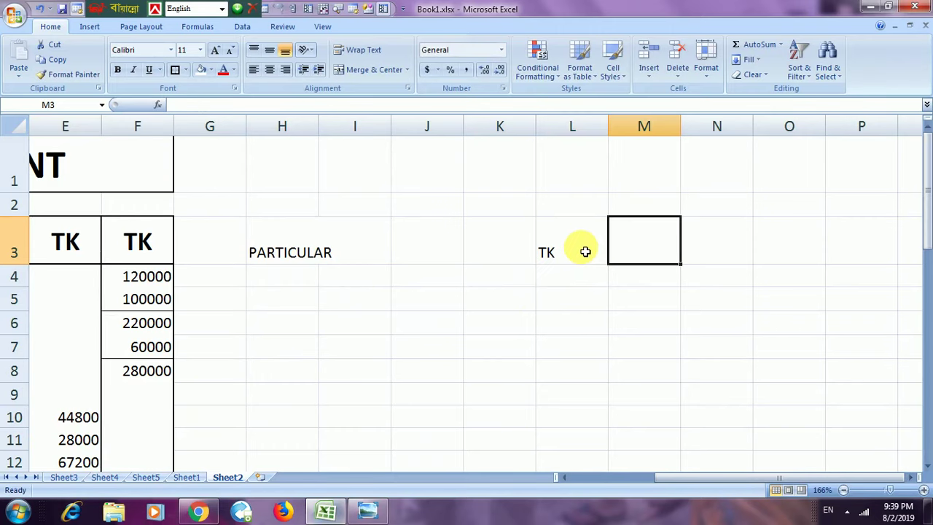
text(TK)
key(Tab)
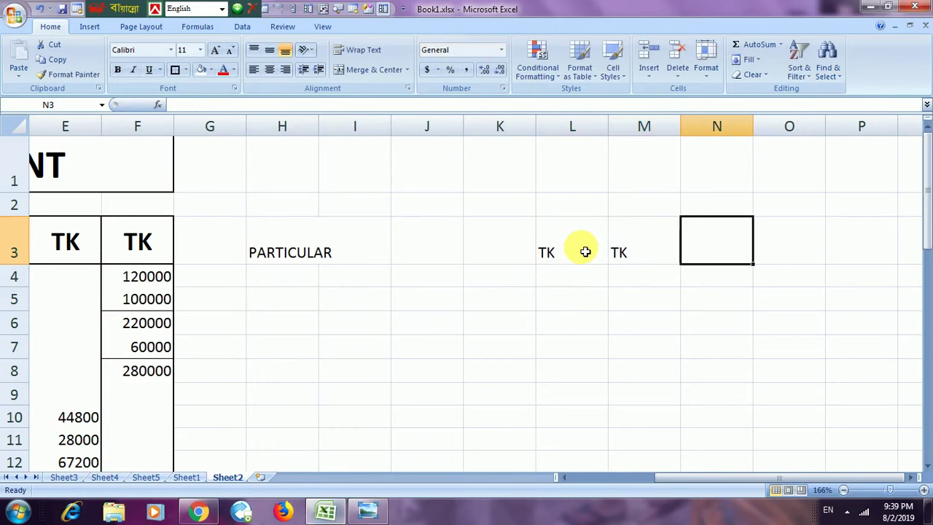
text(TK)
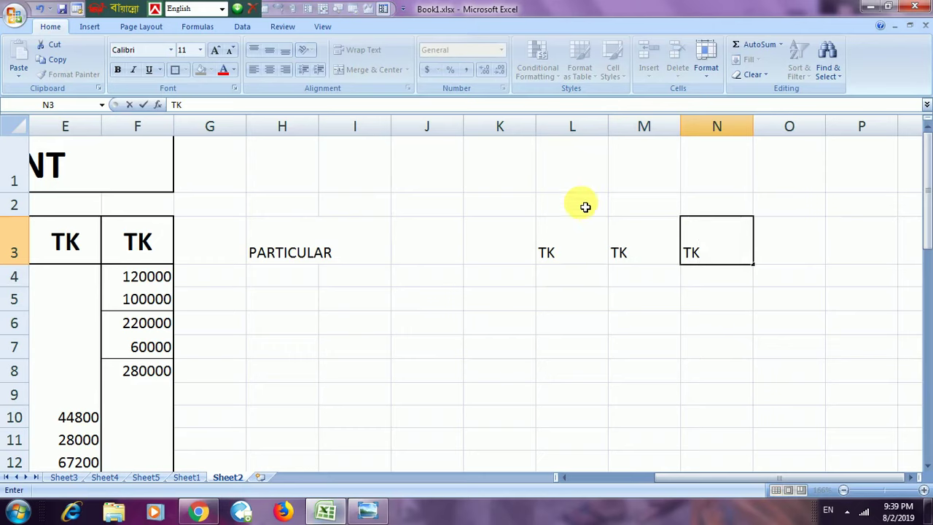
Enter the title TENDER COST SHEET in cell H1 above the new headings
click(306, 164)
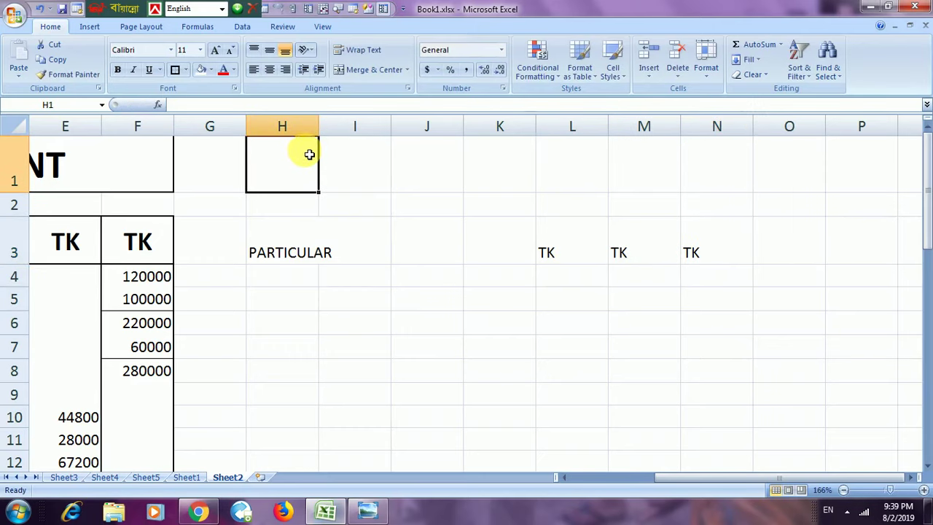
text(TENDER )
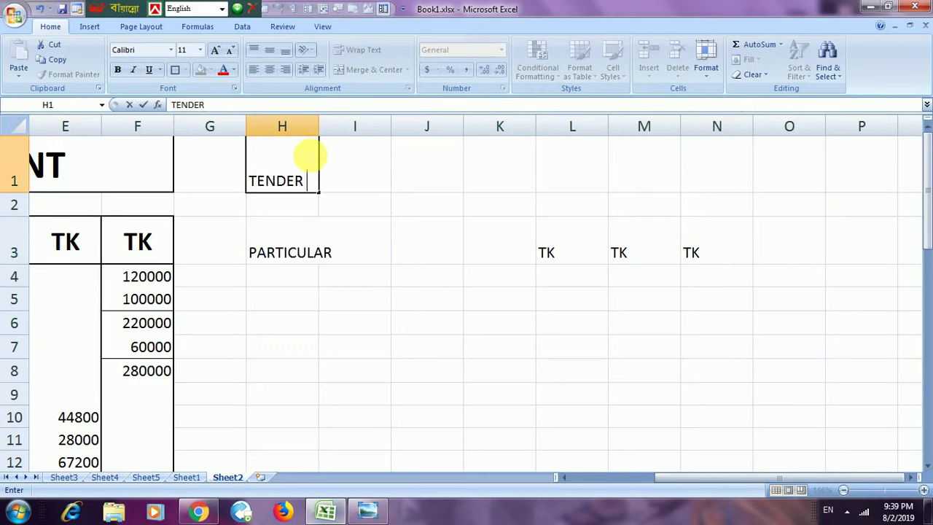
text(COST)
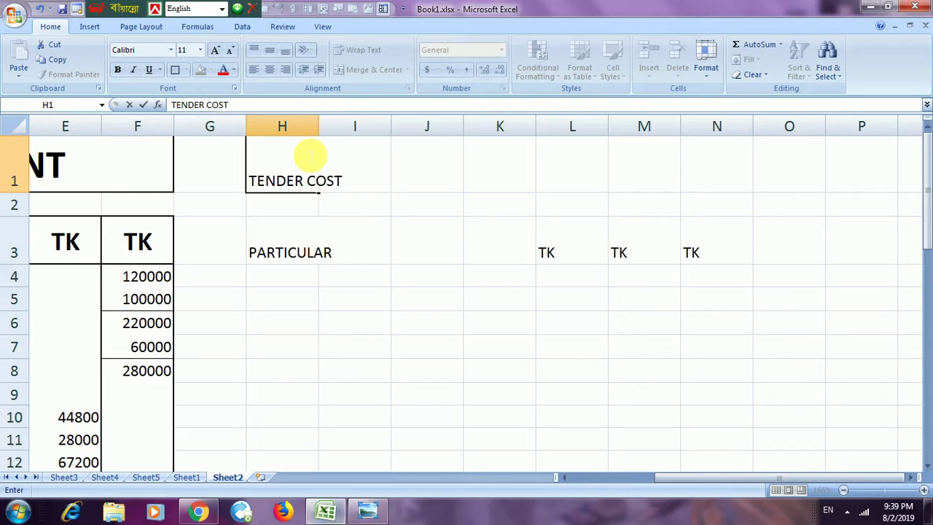
text( SHEET)
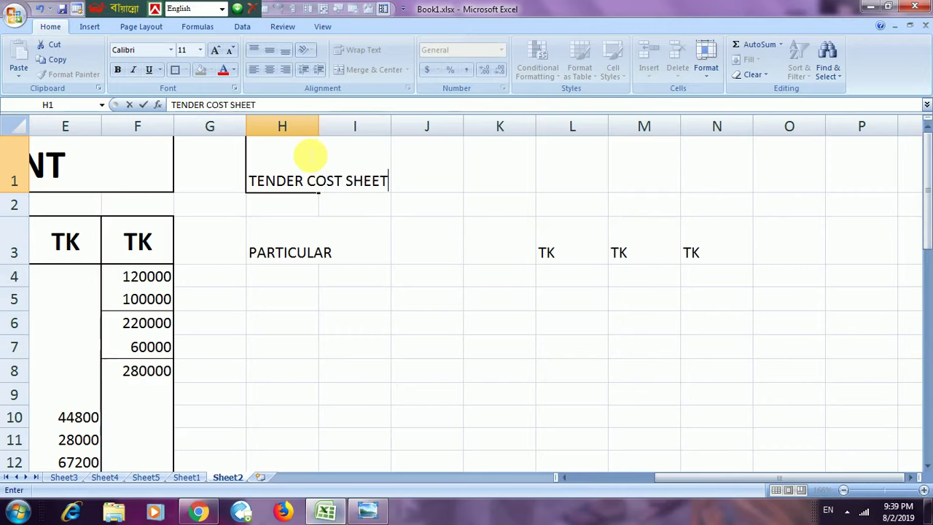
click(497, 322)
drag(364, 175, 700, 173)
click(361, 69)
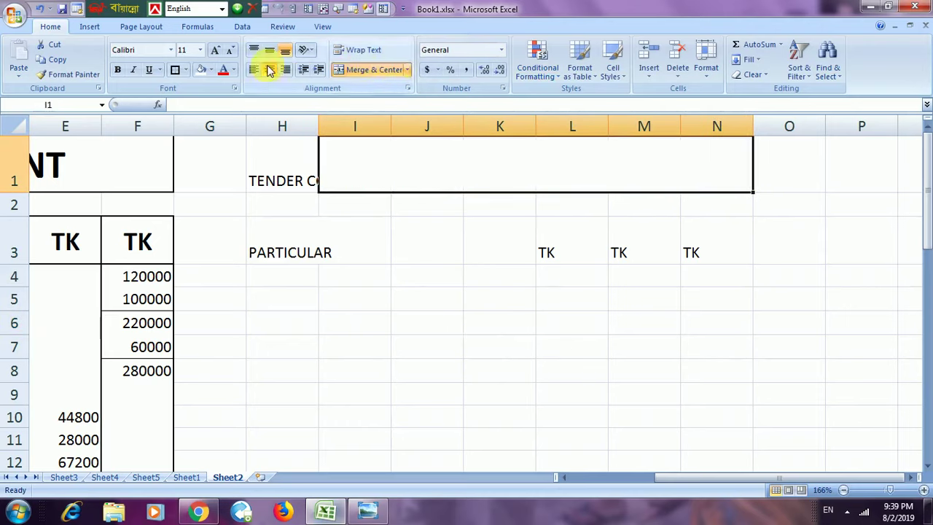
click(269, 50)
Merge and centre the TENDER COST SHEET title across H1:N1 and align it vertically to the middle
drag(281, 181, 421, 183)
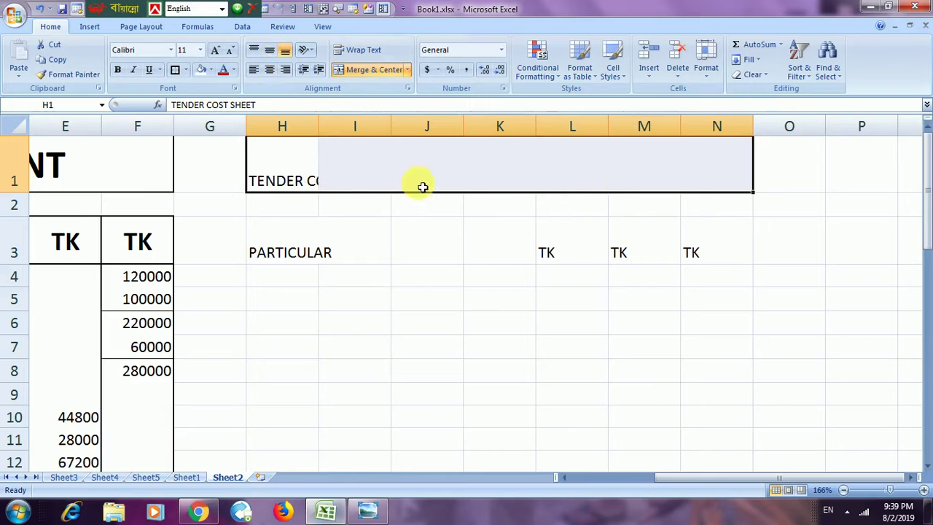
click(365, 70)
click(370, 71)
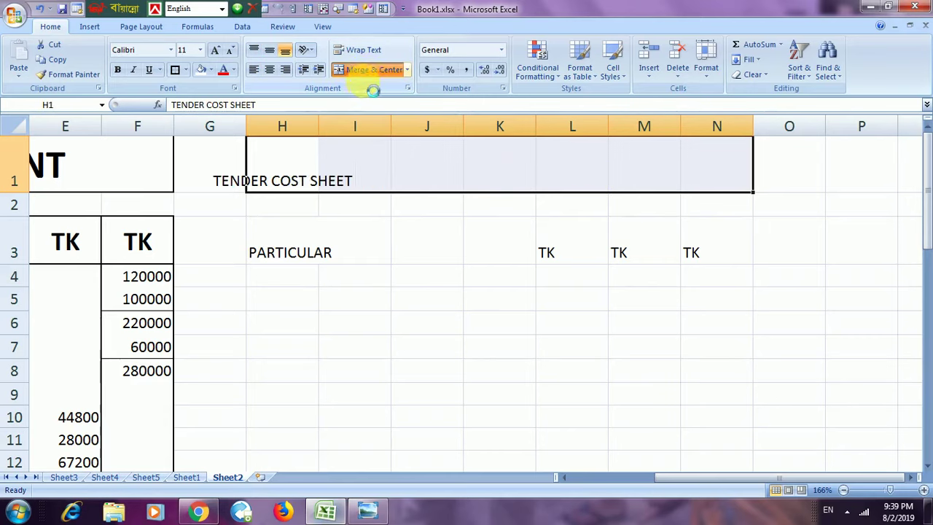
click(367, 76)
click(269, 50)
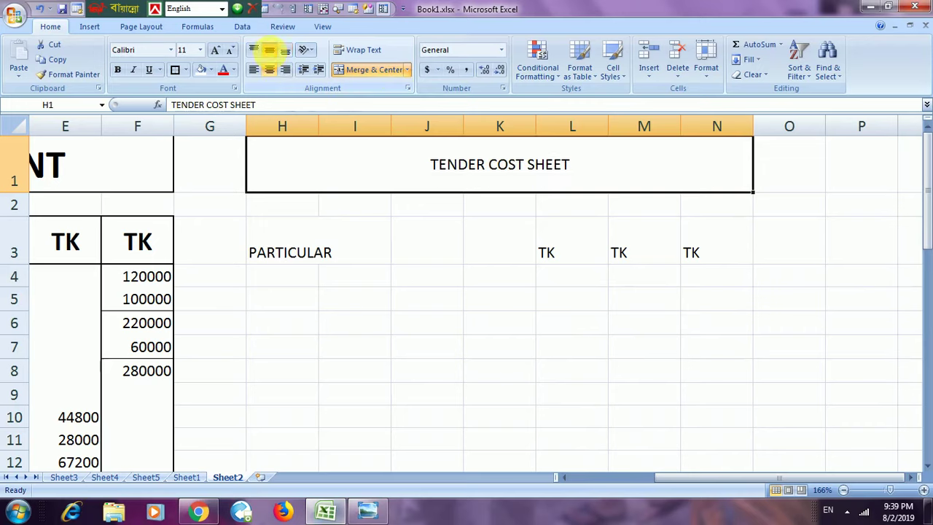
Merge and centre the PARTICULAR heading across H3:K3 and align it vertically to the middle
click(318, 252)
drag(317, 252, 503, 246)
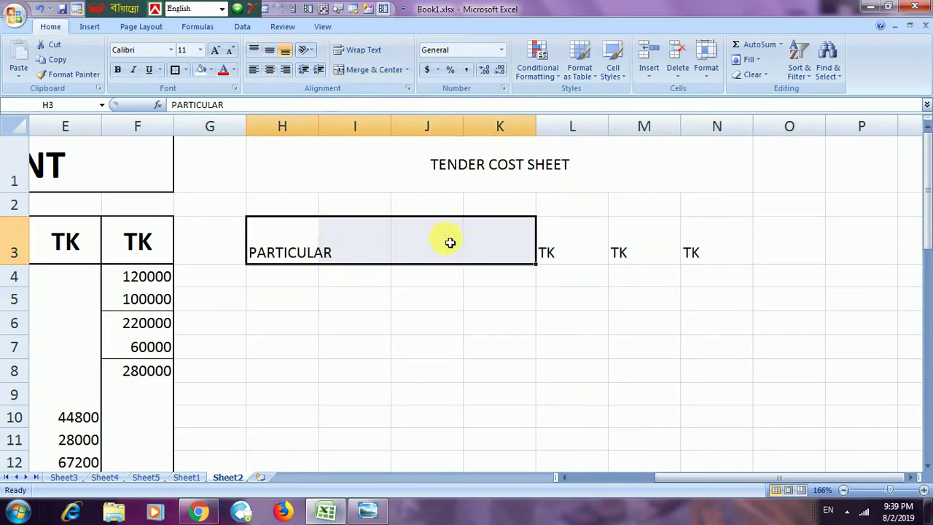
click(370, 76)
click(269, 50)
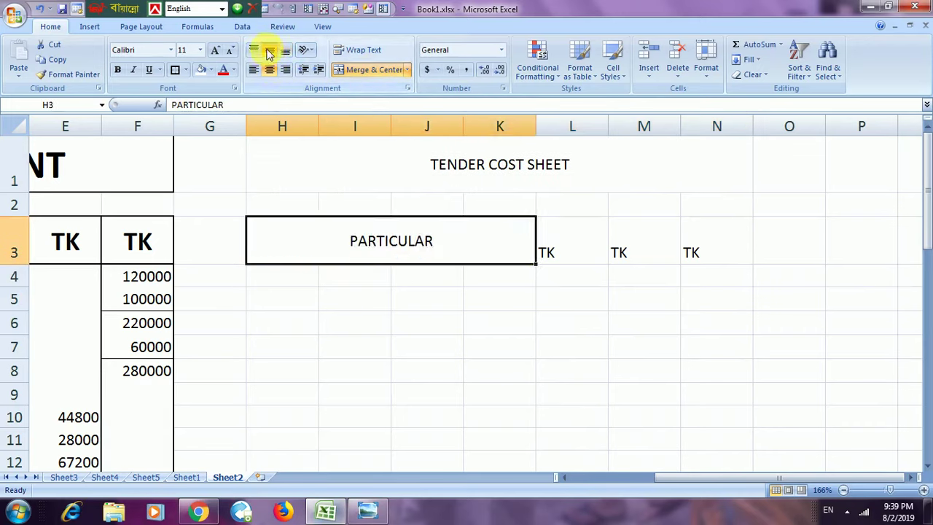
Centre all headings in H3:N3 horizontally and vertically
drag(340, 245, 692, 247)
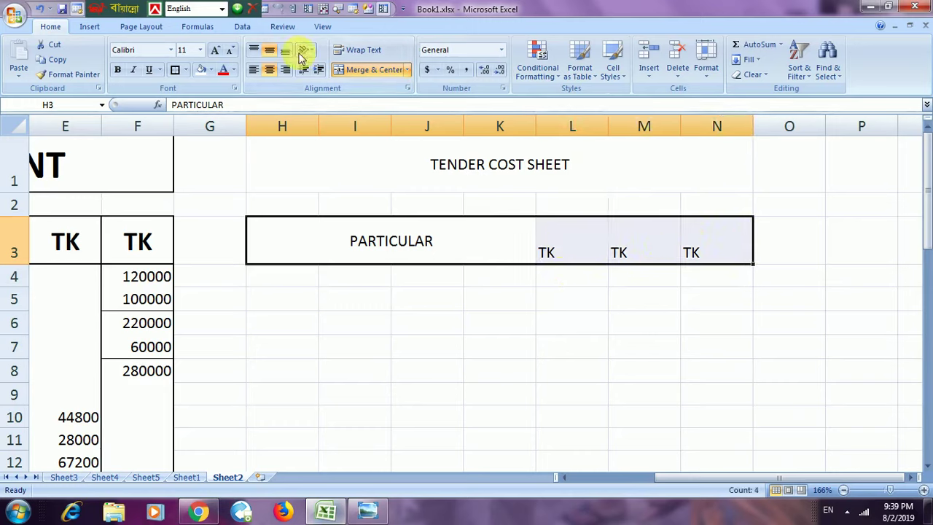
click(270, 69)
click(269, 50)
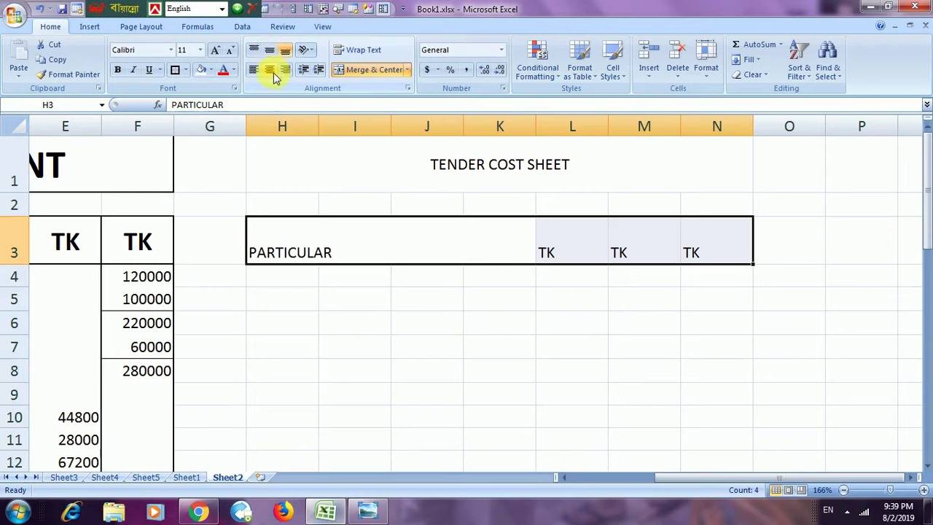
click(270, 70)
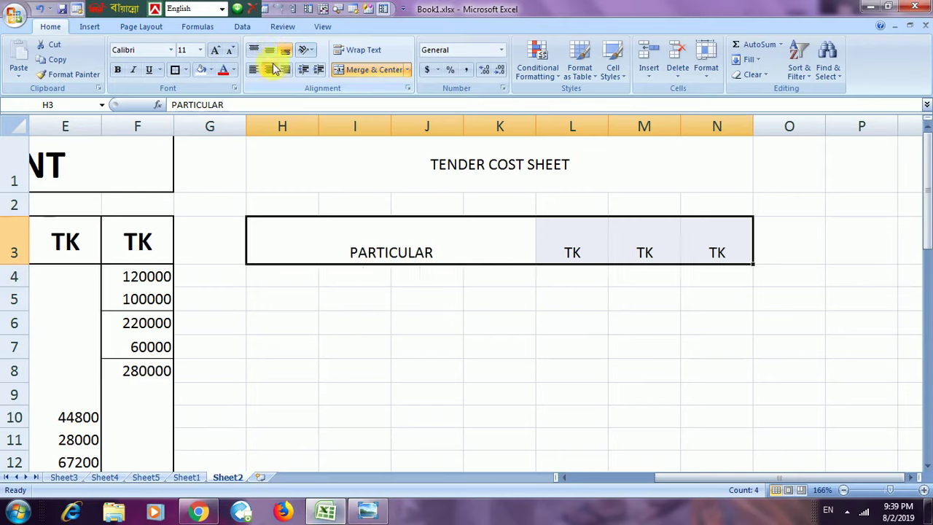
click(596, 291)
Apply outside borders to the TENDER COST SHEET title, the PARTICULAR heading and each of the three TK headings
click(421, 173)
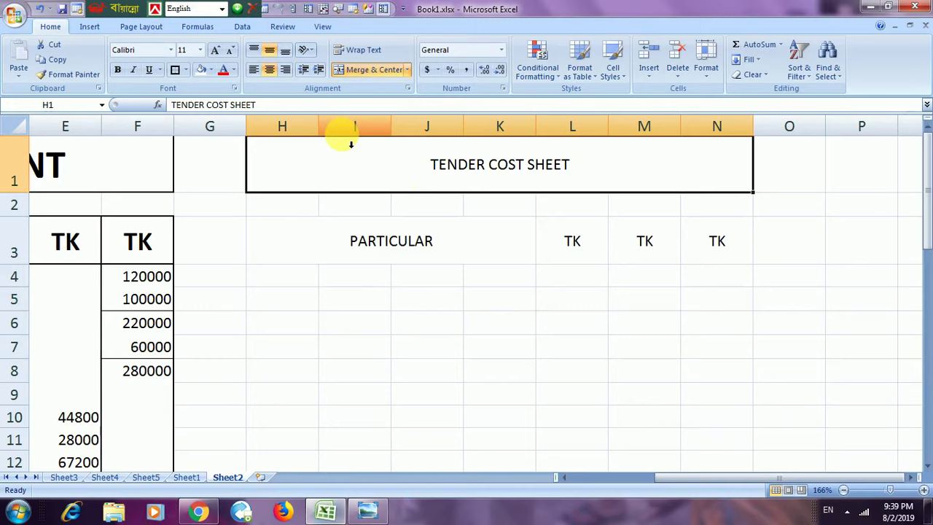
click(175, 69)
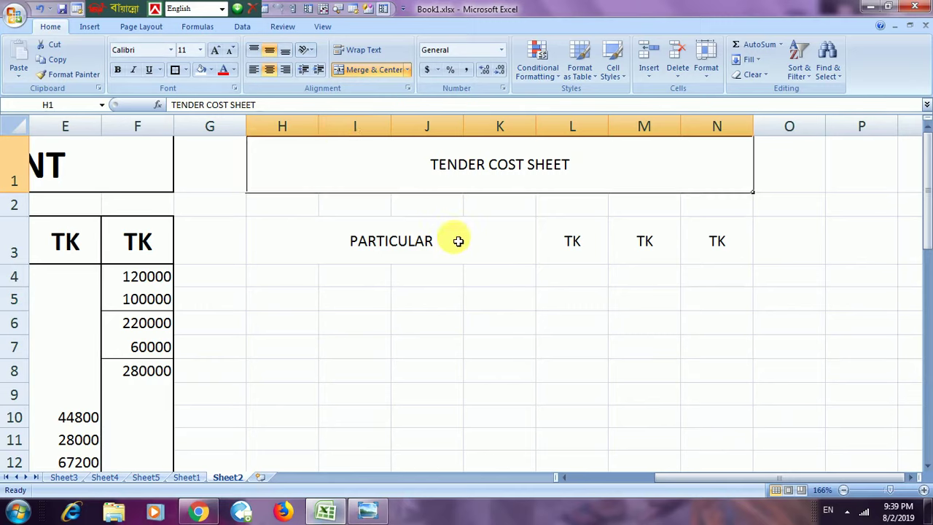
click(458, 240)
click(175, 69)
click(585, 241)
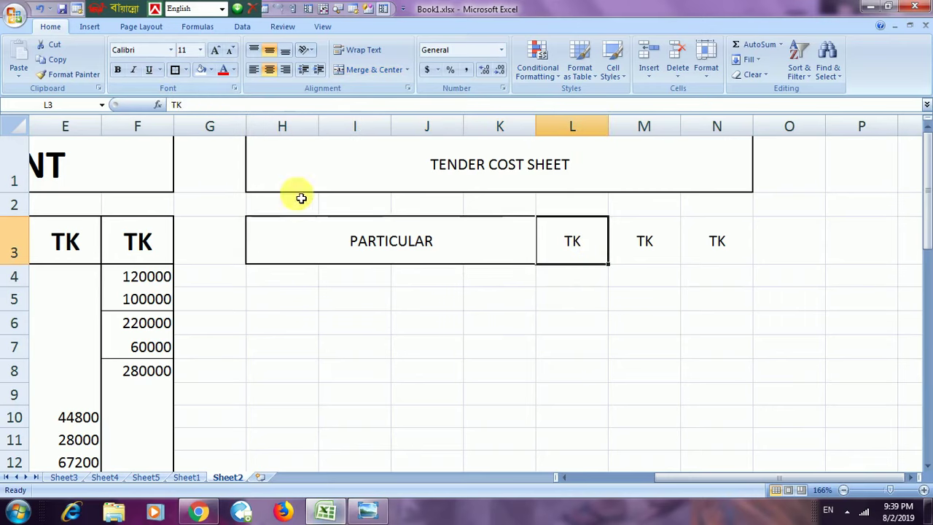
click(175, 69)
click(645, 250)
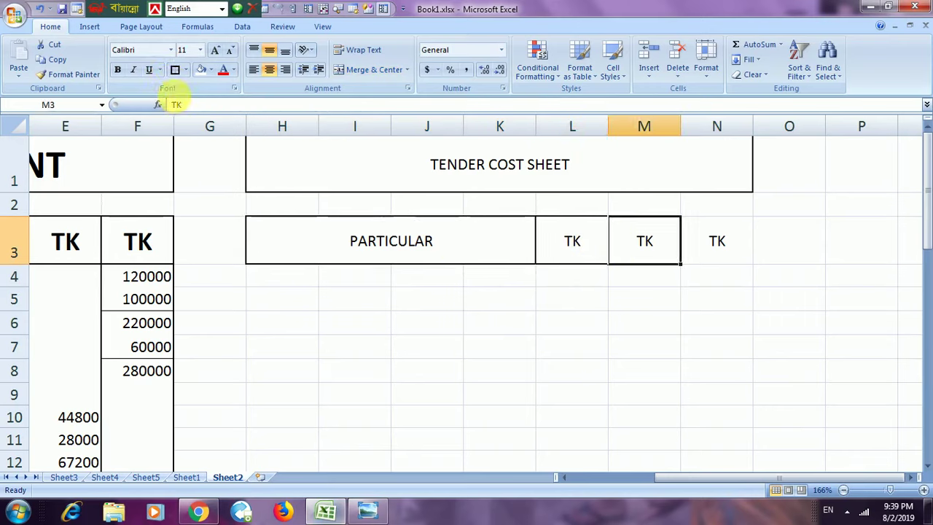
click(175, 69)
click(707, 251)
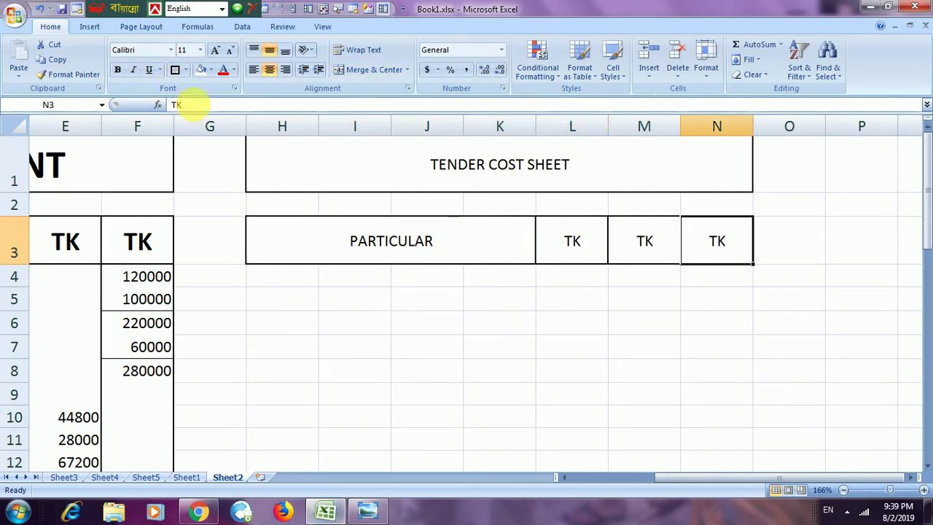
click(174, 69)
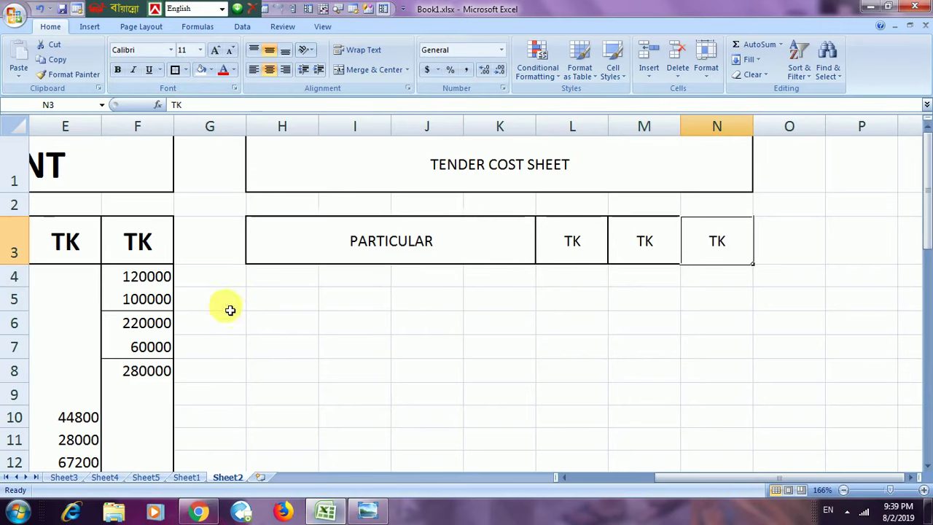
Fill the table body H4:N27 with white and widen column G
drag(281, 273, 737, 385)
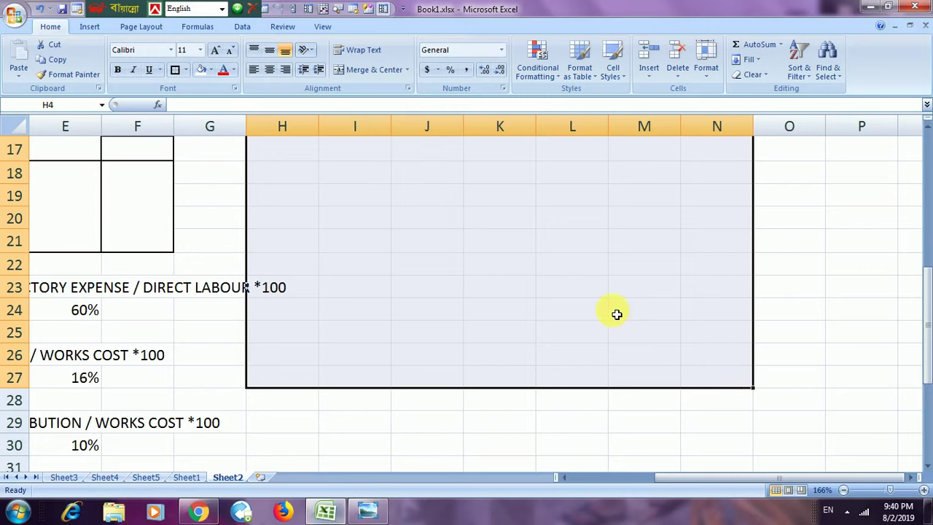
click(199, 72)
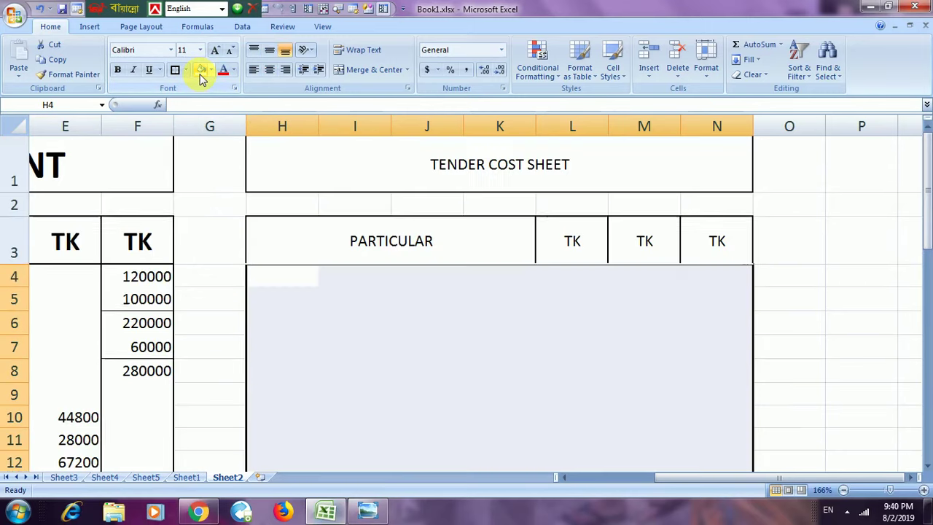
drag(566, 355, 572, 370)
scroll(596, 291, down, 3)
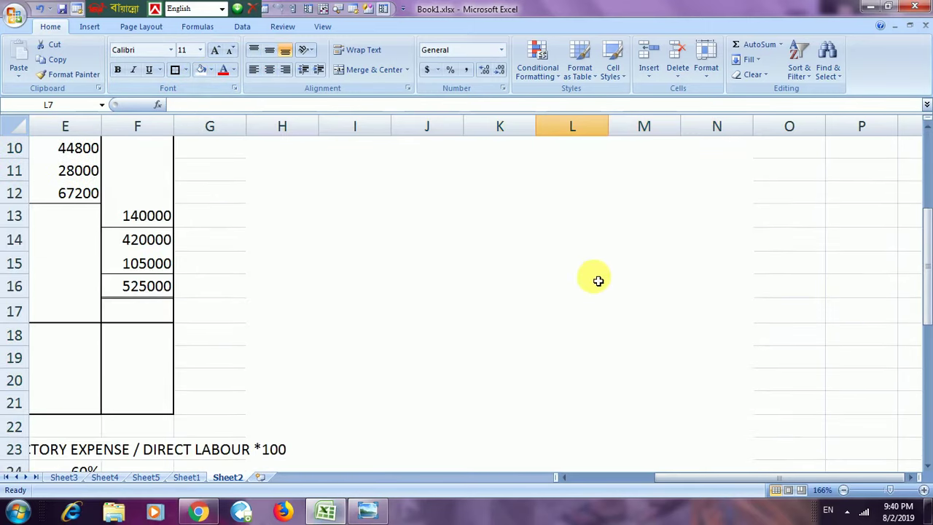
scroll(598, 281, up, 2)
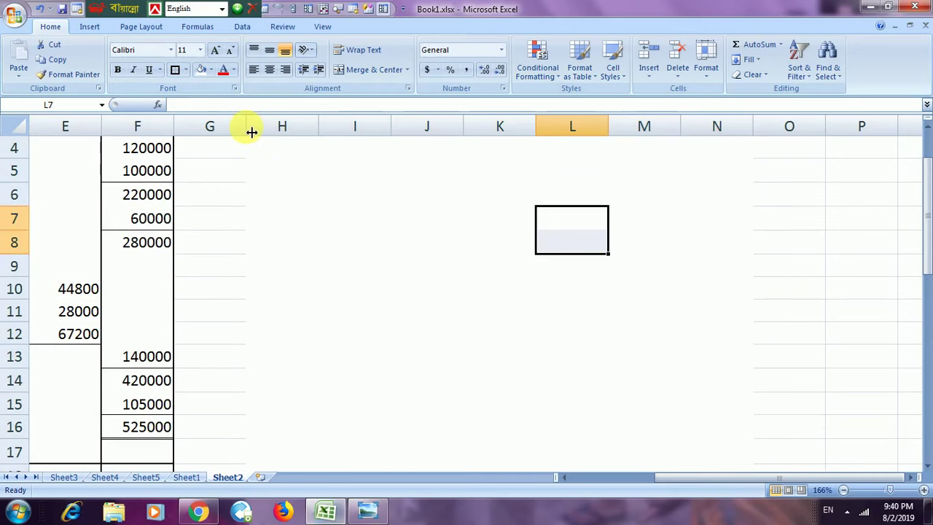
drag(247, 127, 293, 126)
Apply an outside border to the range H4:M27 in the body of the tender cost sheet
scroll(408, 292, down, 5)
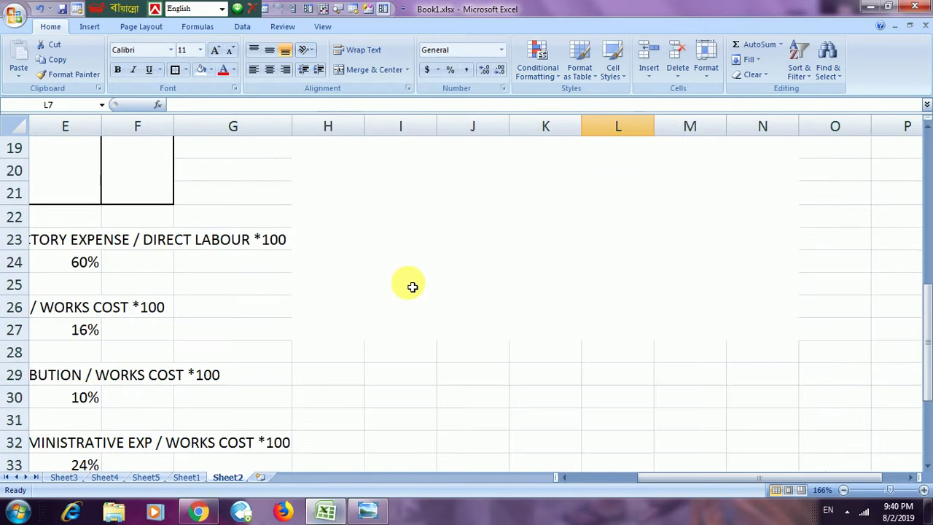
scroll(411, 285, up, 6)
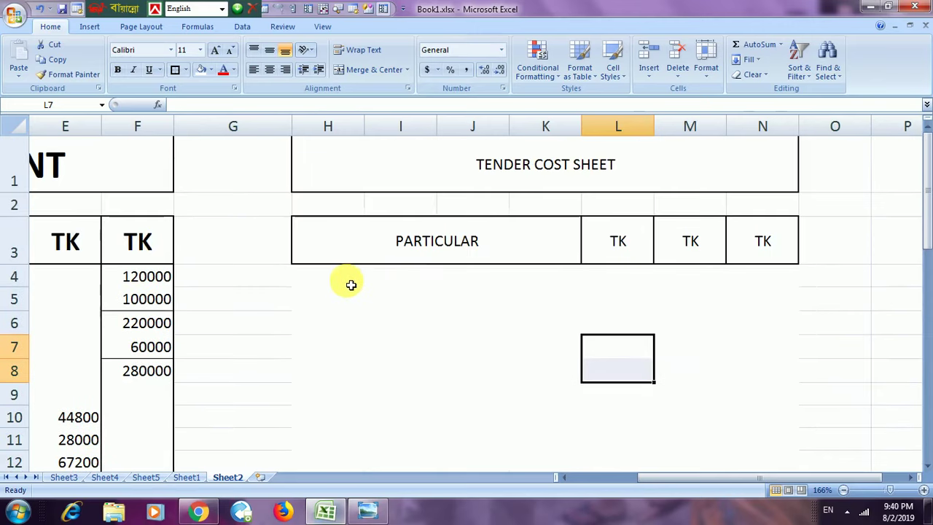
drag(324, 282, 706, 206)
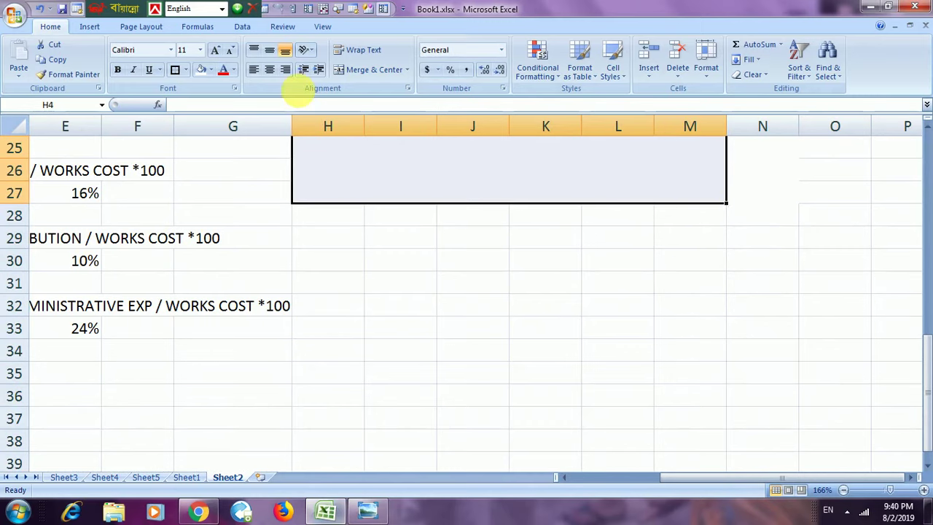
click(175, 73)
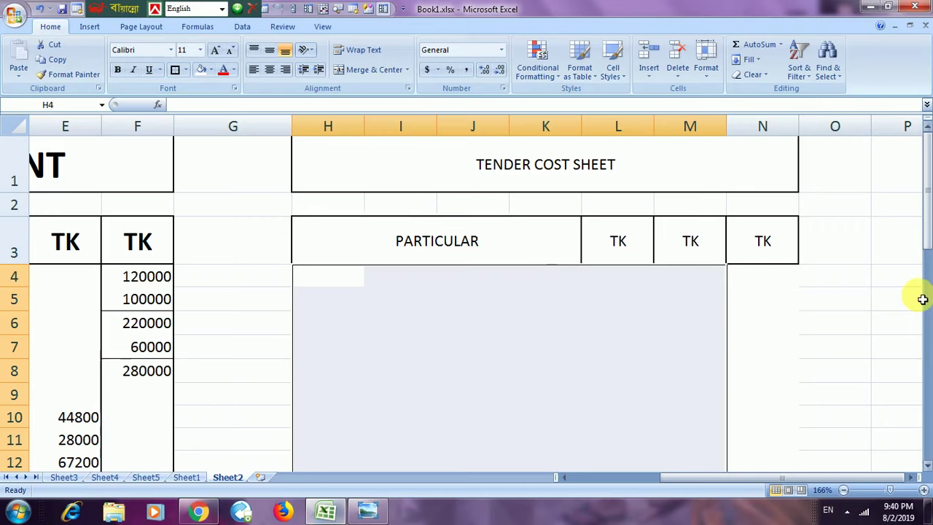
Select the range M4:N27 below the last two TK headings
drag(923, 204, 925, 229)
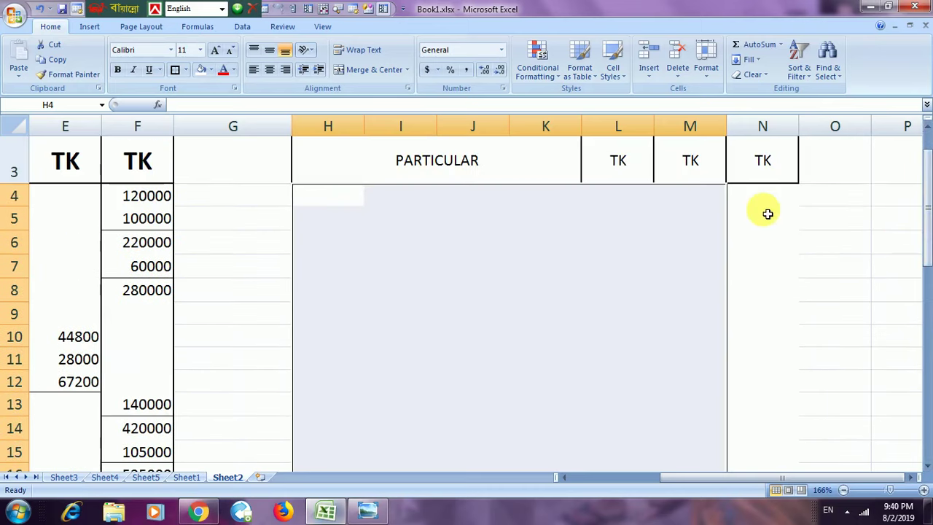
drag(763, 195, 769, 214)
drag(672, 200, 754, 293)
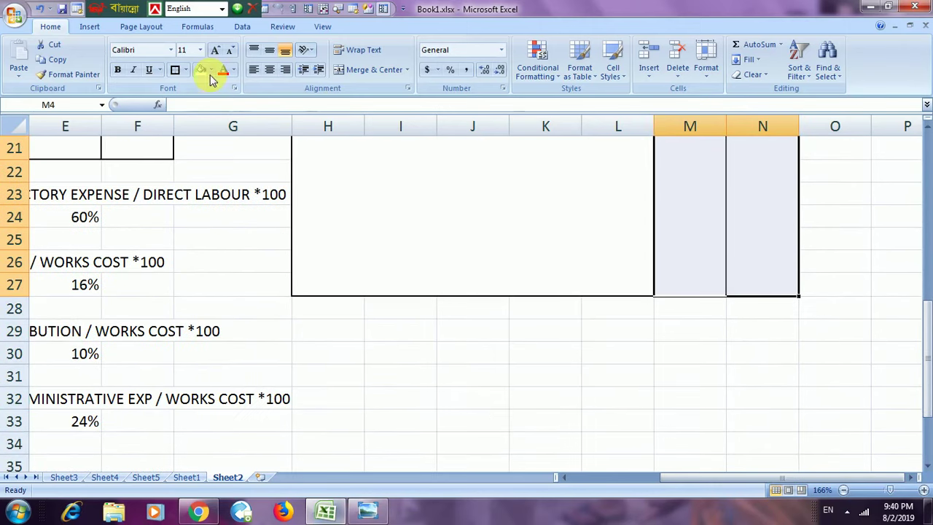
Apply box borders to M4:N27 and to the first TK column, L3:L27, of the tender cost sheet
click(177, 75)
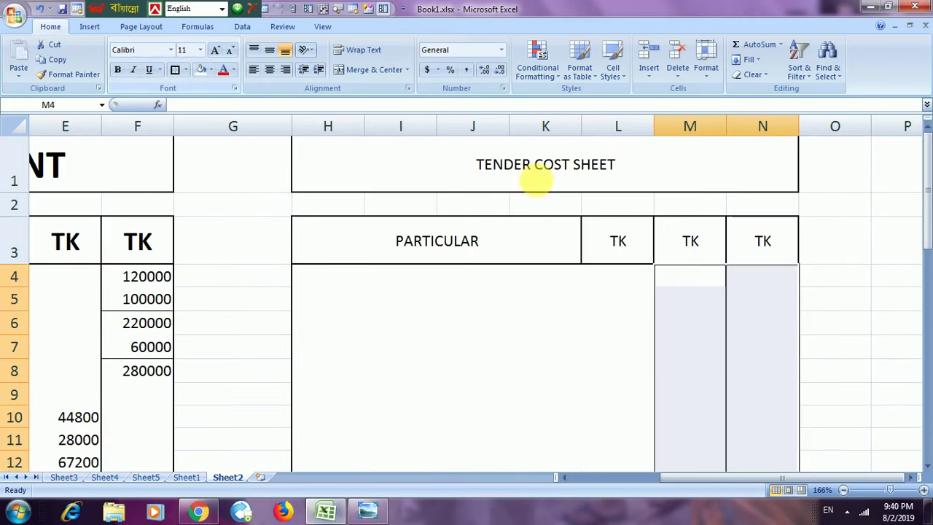
drag(617, 284, 621, 327)
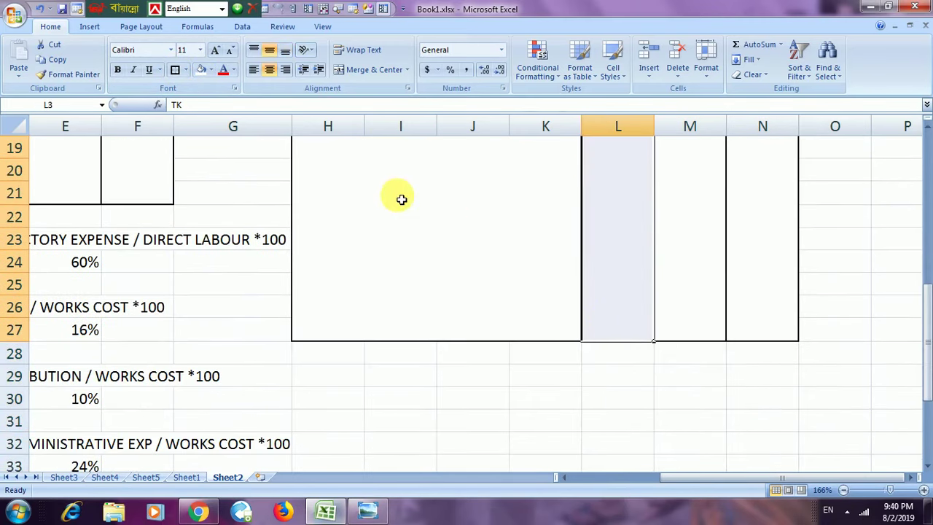
click(177, 70)
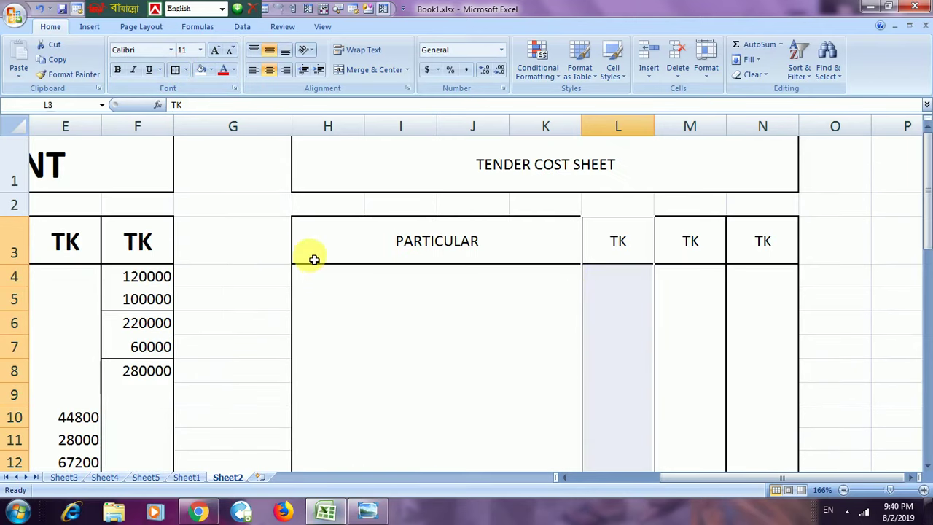
Make the PARTICULAR and TK headings in row 3 of the tender cost sheet bold at font size 16
drag(313, 259, 746, 242)
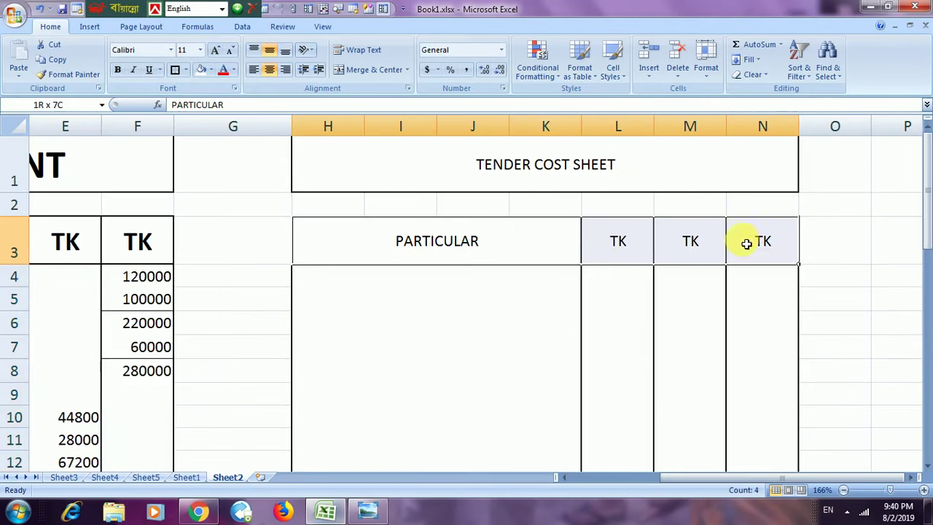
click(118, 69)
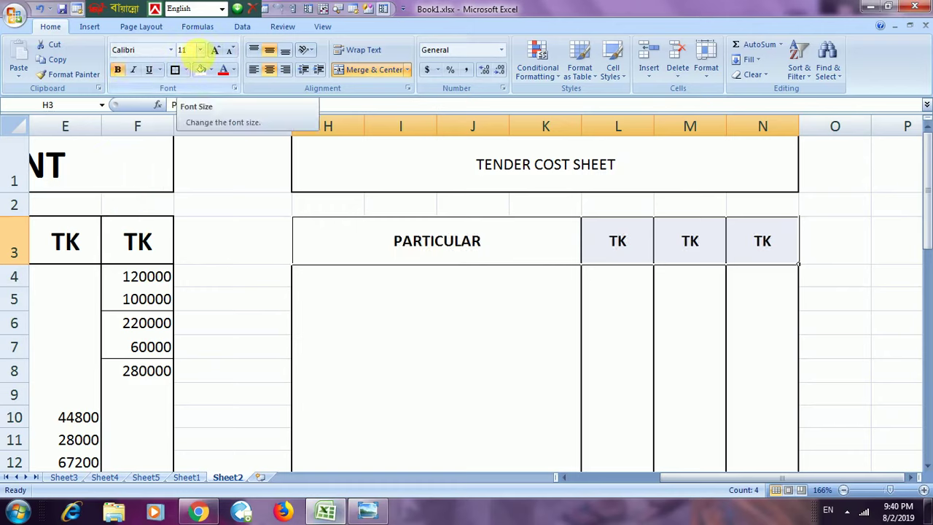
click(200, 51)
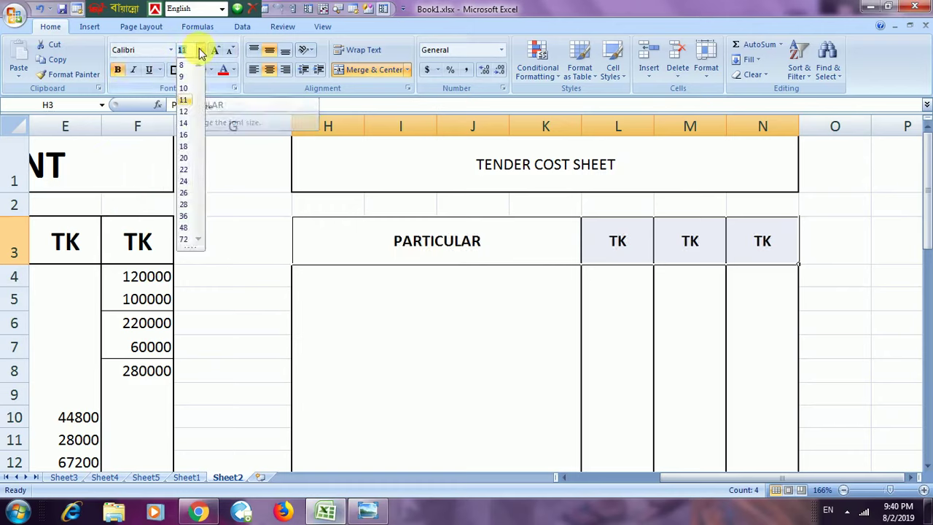
click(183, 137)
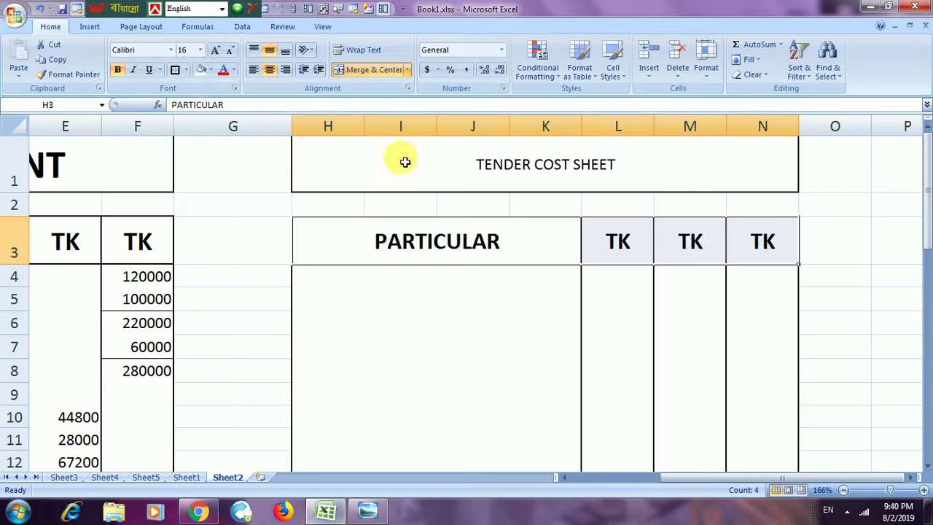
Format the TENDER COST SHEET title in bold at font size 16
click(481, 168)
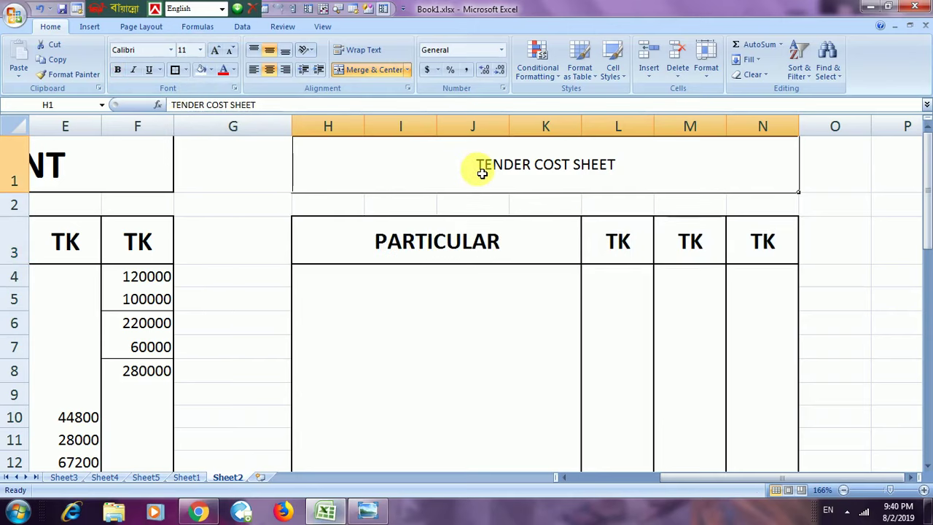
click(118, 71)
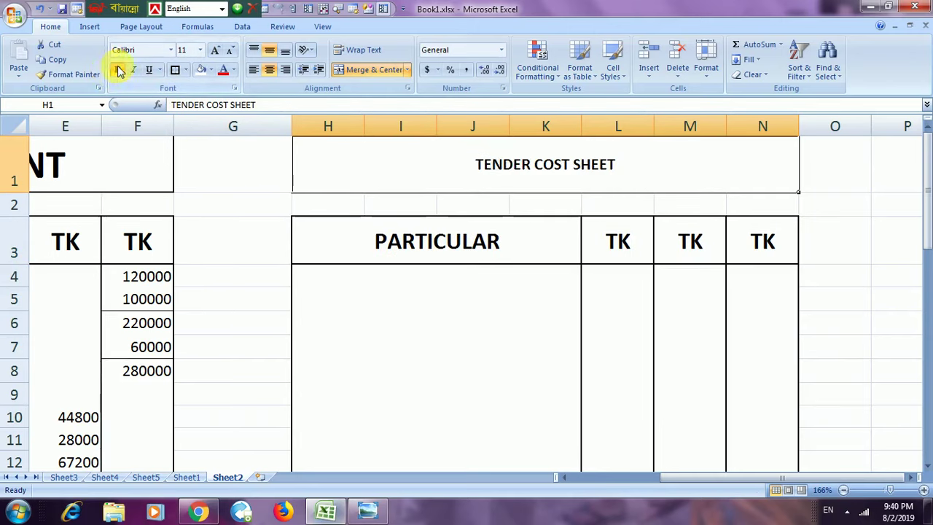
click(200, 50)
click(194, 136)
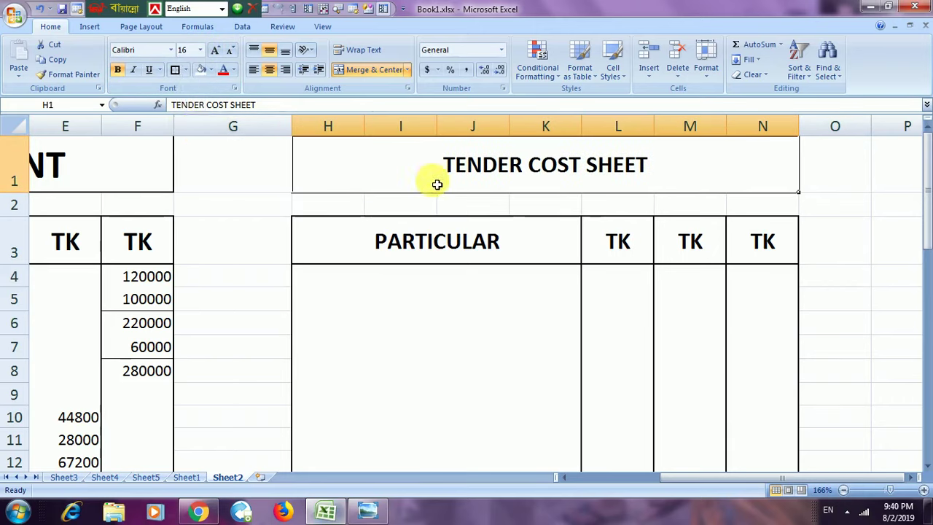
click(542, 376)
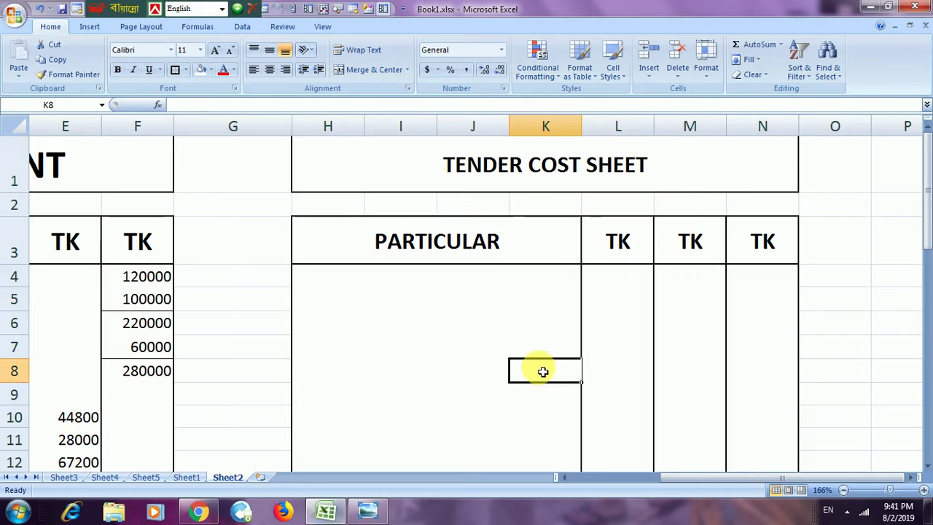
Review the empty tender table and the work order details in the Exercise-14 image in Windows Photo Viewer, and return to the Excel sheet
scroll(543, 371, down, 6)
scroll(542, 367, up, 5)
scroll(541, 366, down, 2)
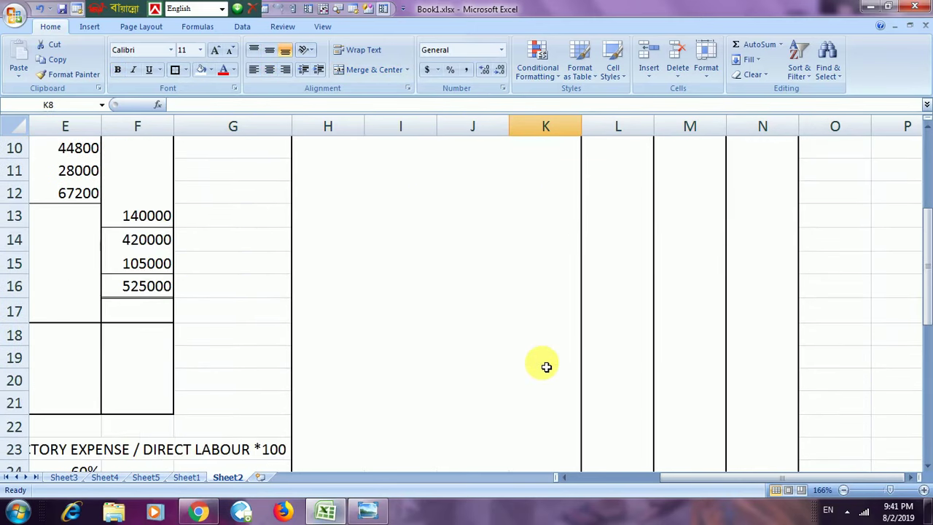
scroll(546, 367, down, 3)
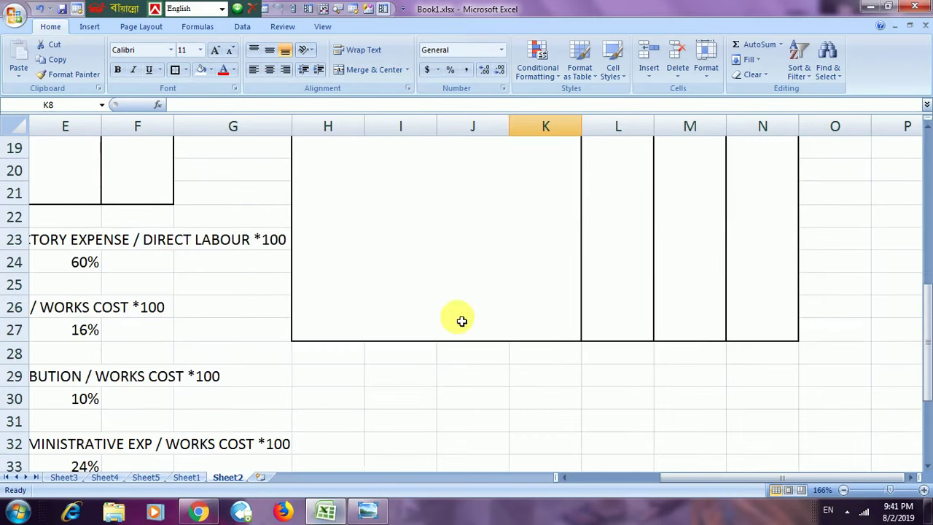
click(371, 513)
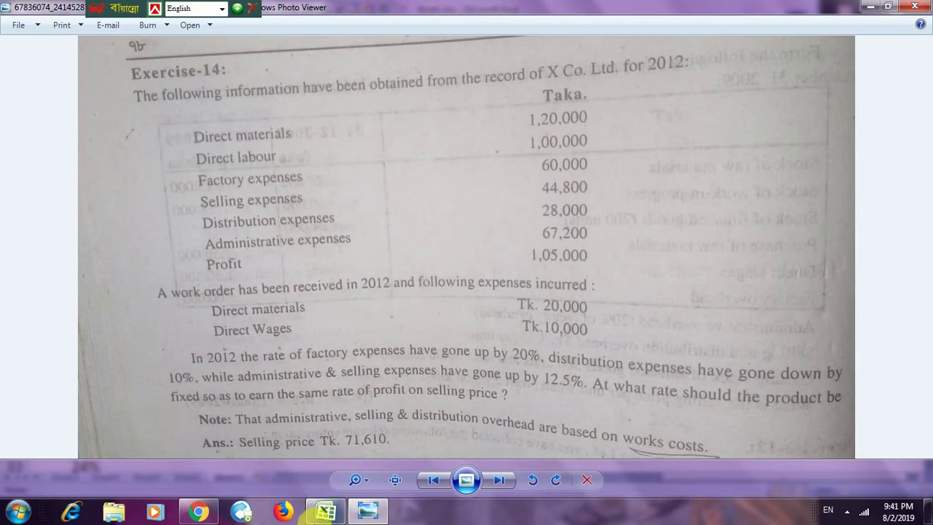
mouse_move(326, 514)
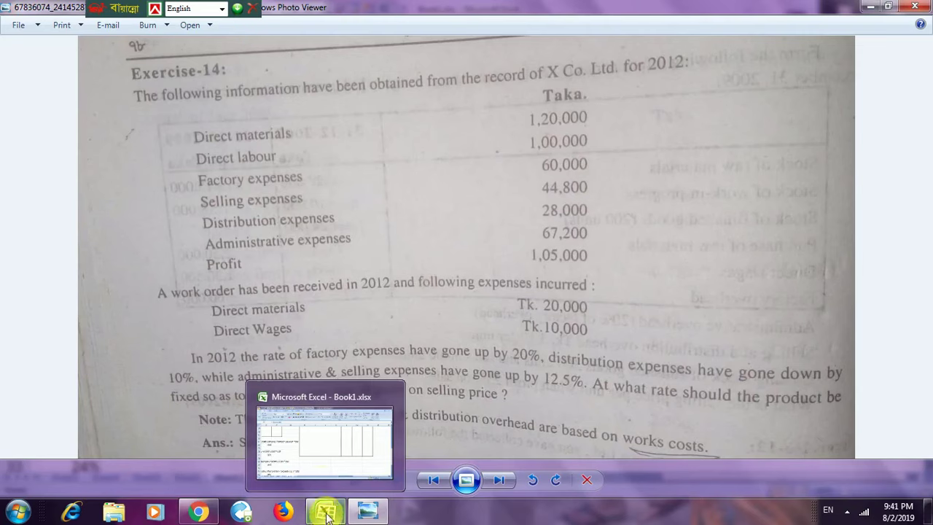
click(320, 441)
scroll(406, 161, up, 4)
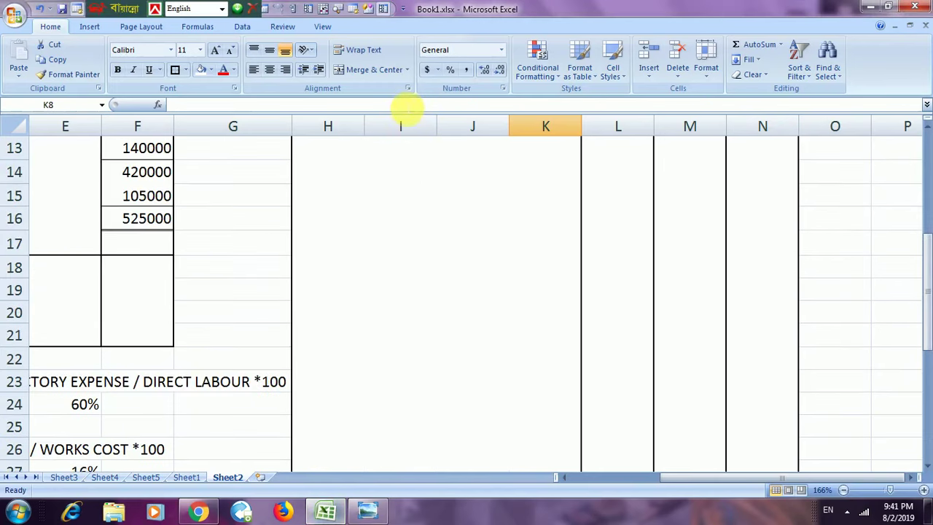
click(517, 266)
scroll(525, 247, up, 2)
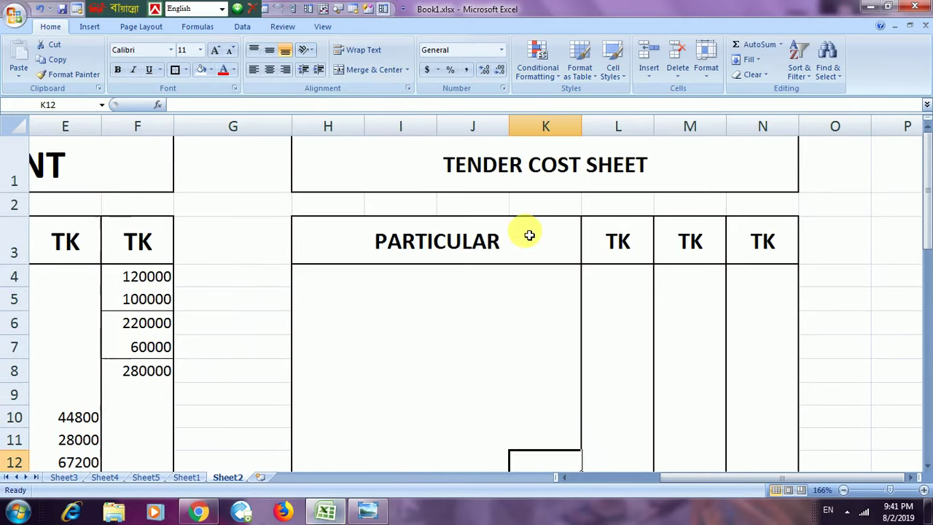
Enter DIRECT MATERIAL in H4 and the work order amount 20000 from the exercise image in N4
click(329, 284)
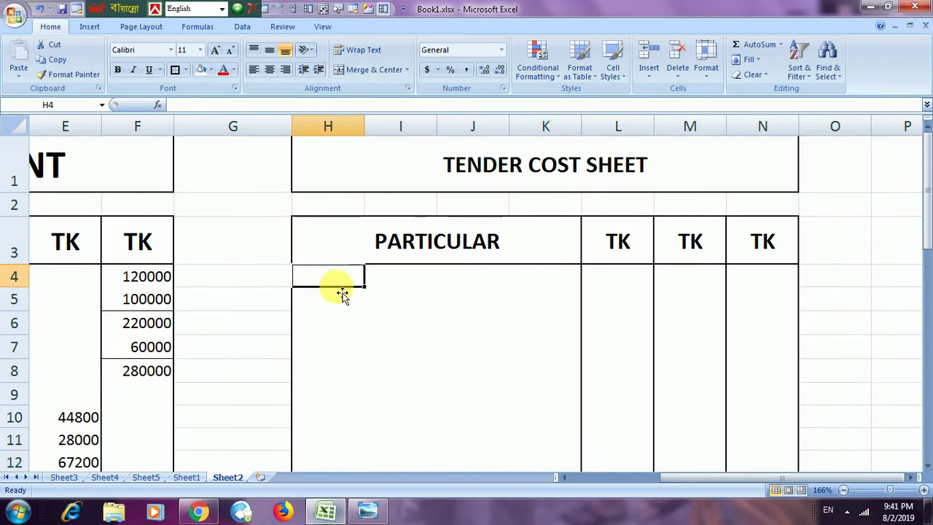
text(D)
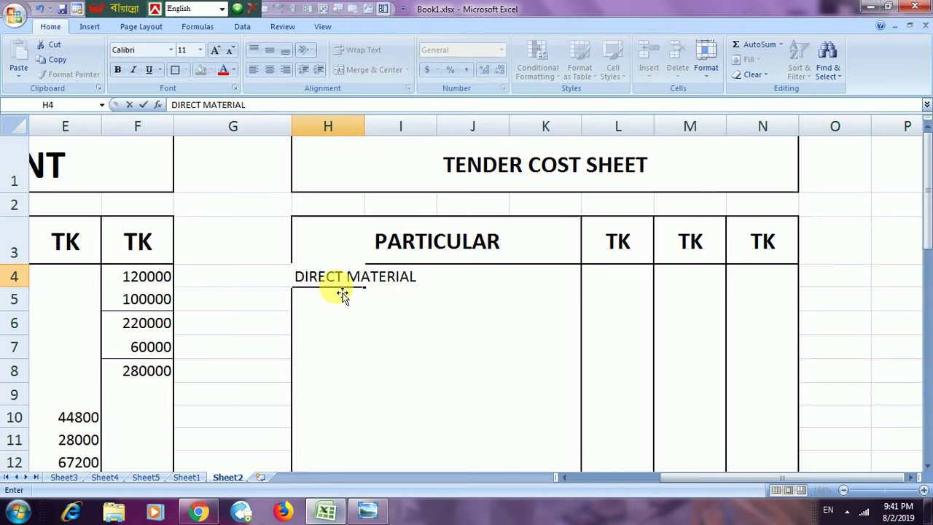
text(IRECT MATERIAL)
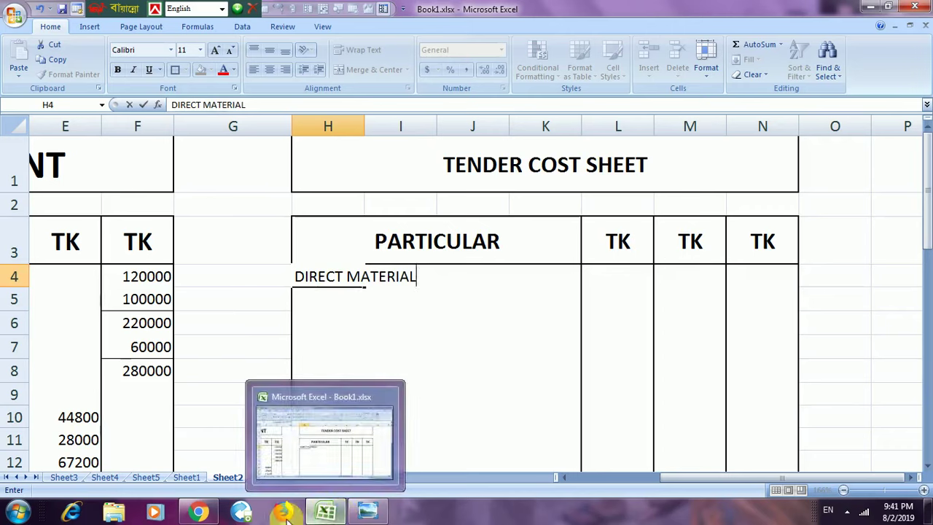
click(367, 512)
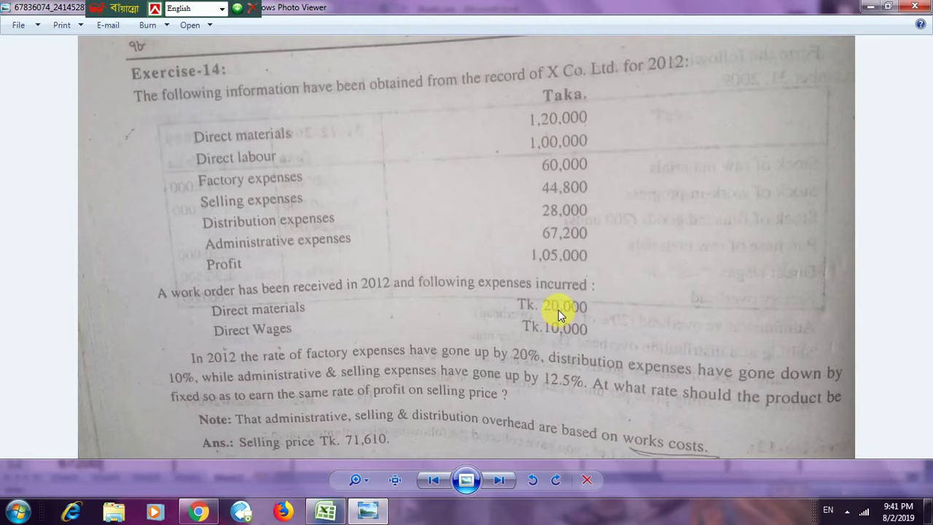
click(324, 510)
click(762, 276)
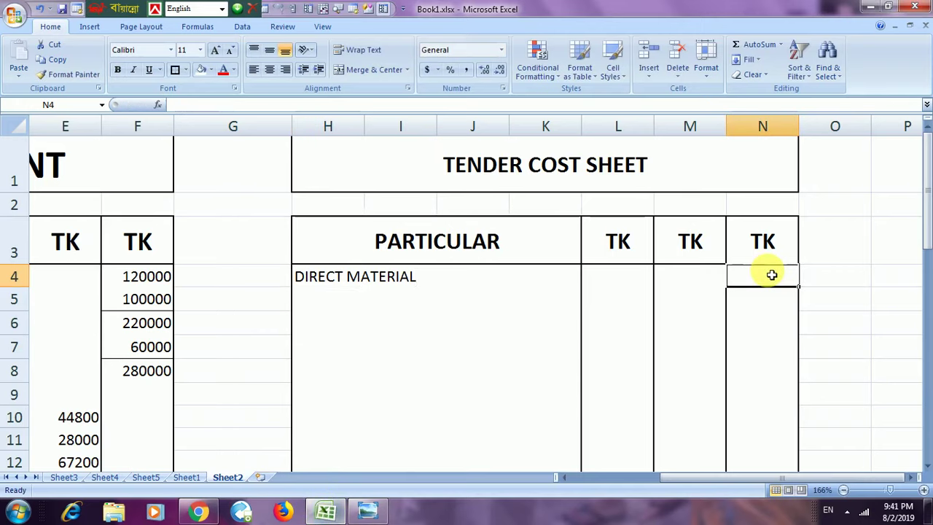
text(2)
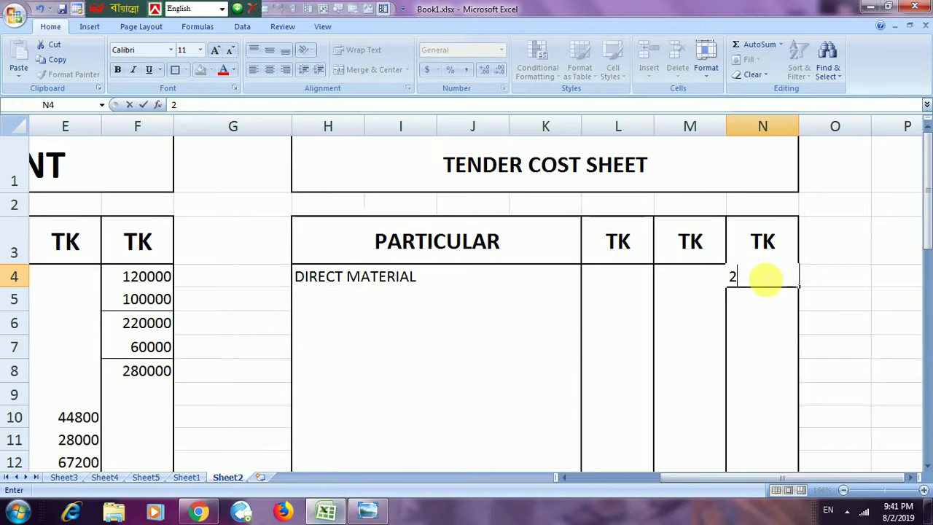
text(0000)
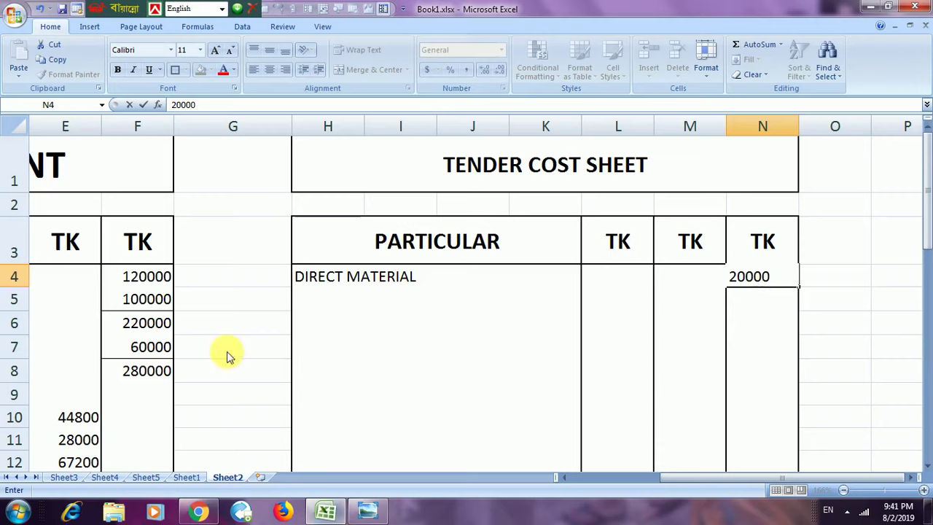
Add the DIRECT WAGES line in H5 with the amount 10000 in N5
click(314, 298)
text(D)
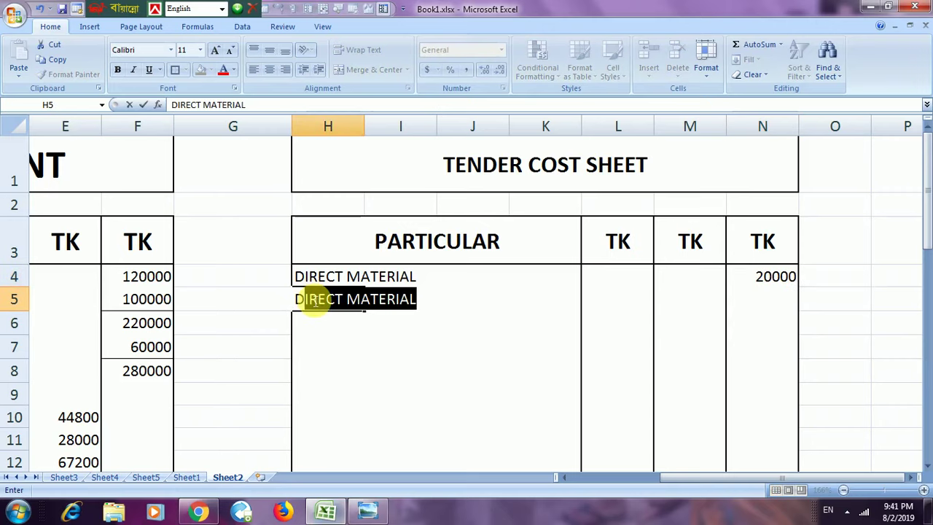
text(IRECT )
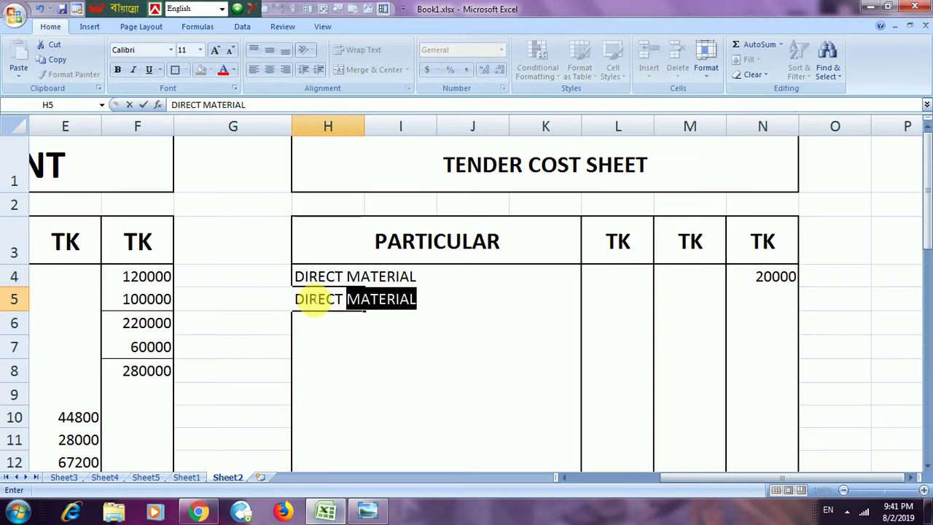
text(WAGES)
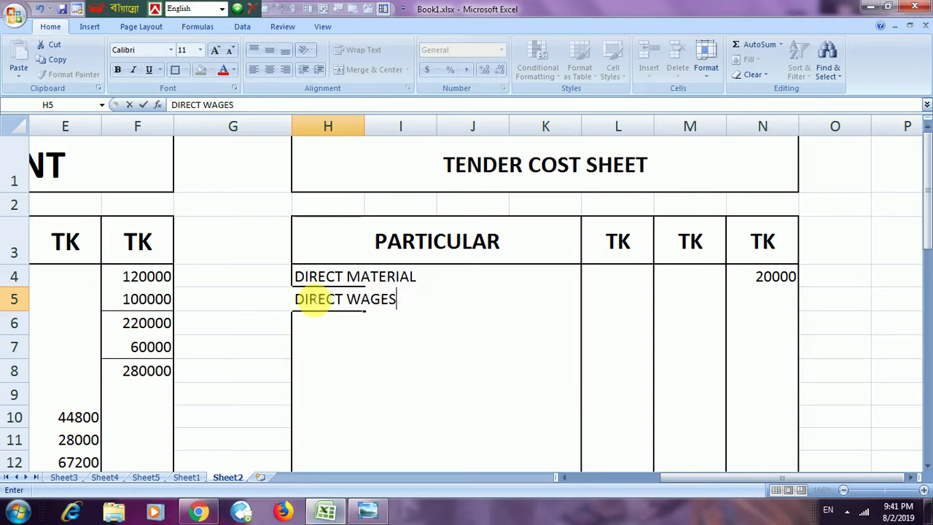
click(773, 298)
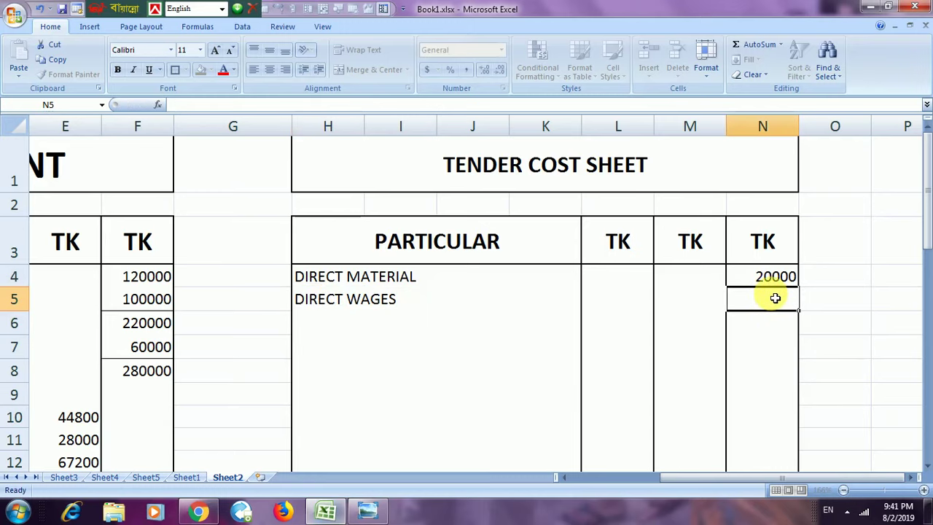
text(10000)
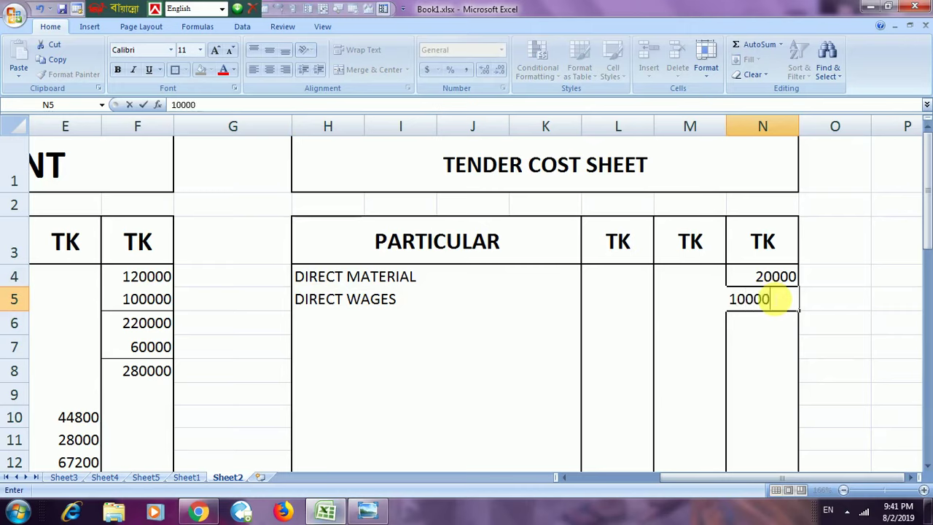
Total N4:N5 in N6 with AutoSum and underline the direct wages amount in N5
click(770, 325)
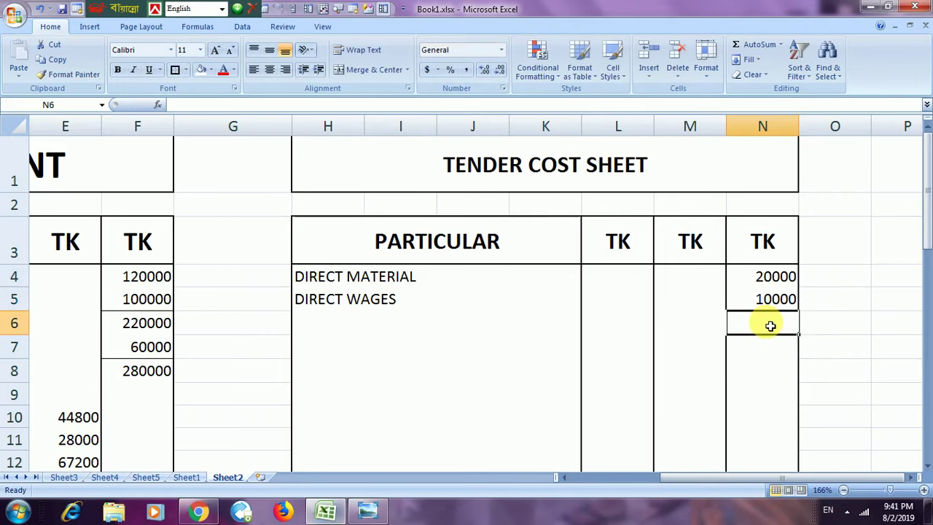
text(=)
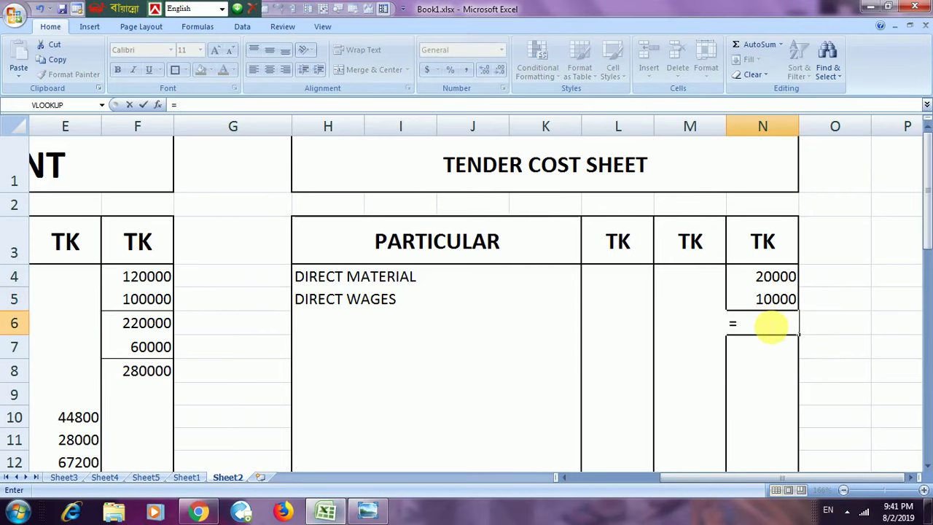
click(756, 47)
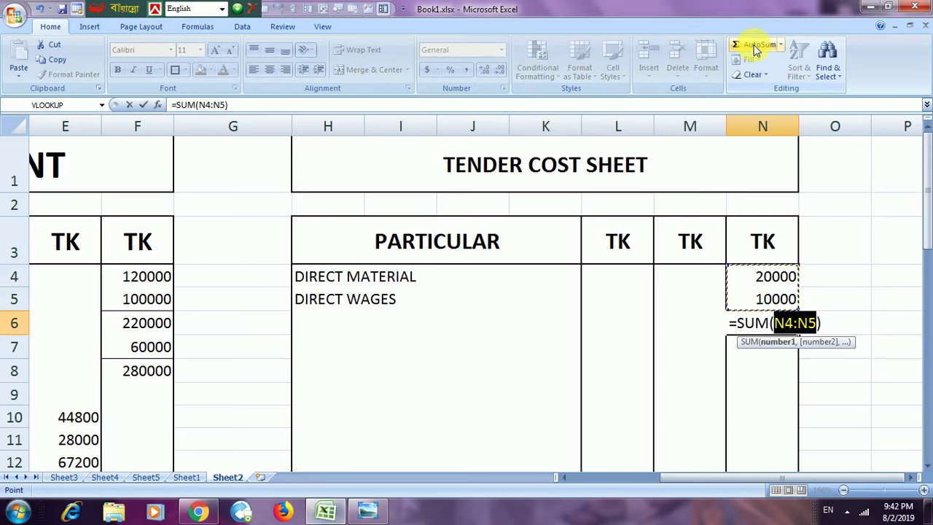
key(Return)
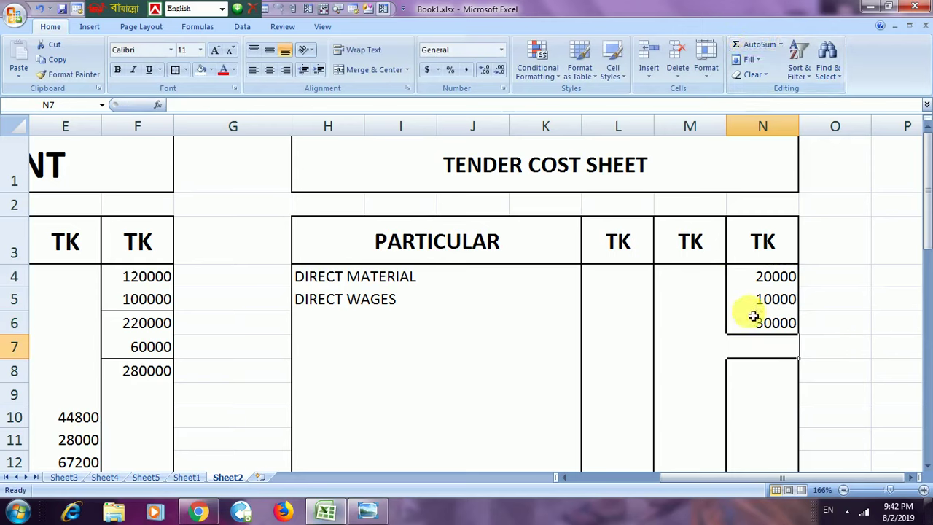
click(753, 307)
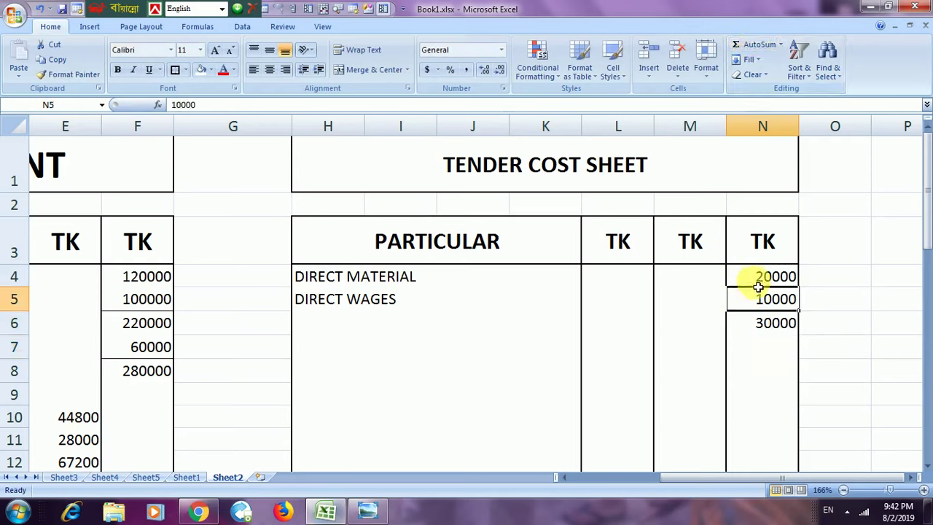
click(148, 70)
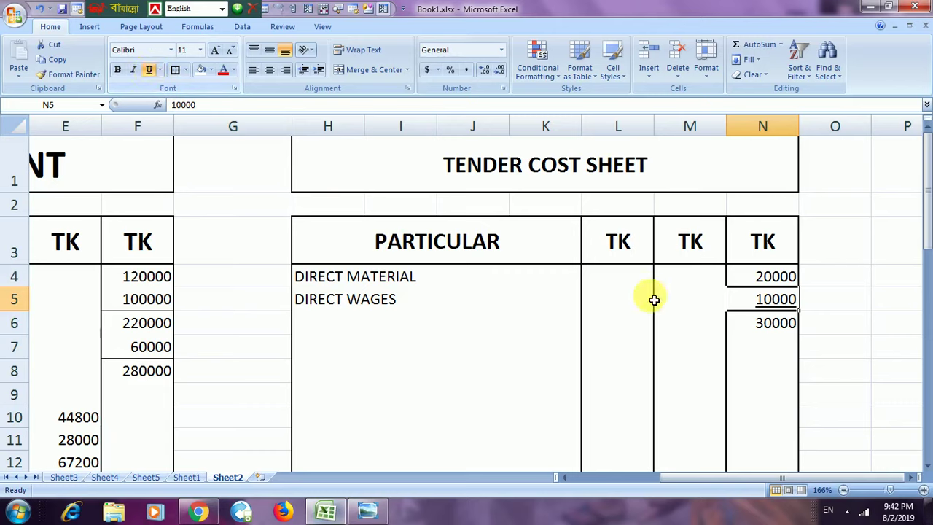
Enter the label PRIME COST in I6, below the direct wages line
click(762, 324)
click(455, 342)
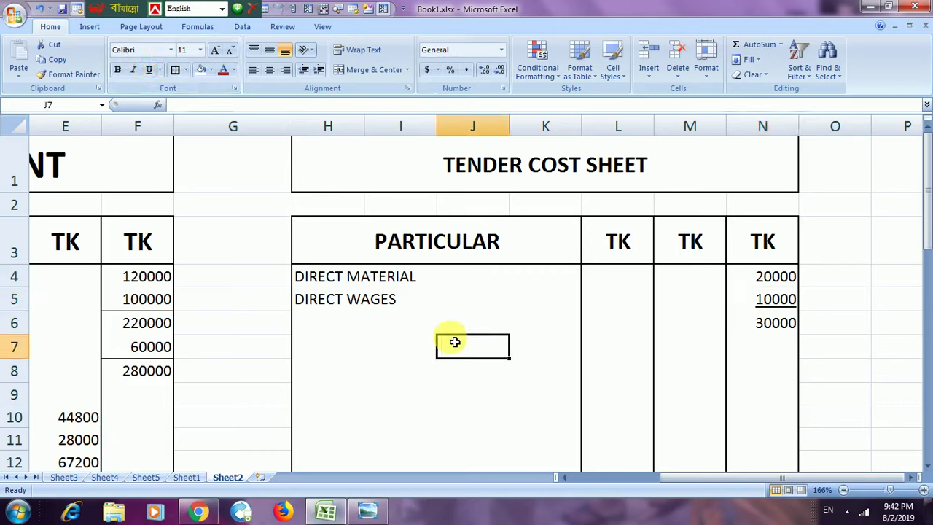
click(384, 338)
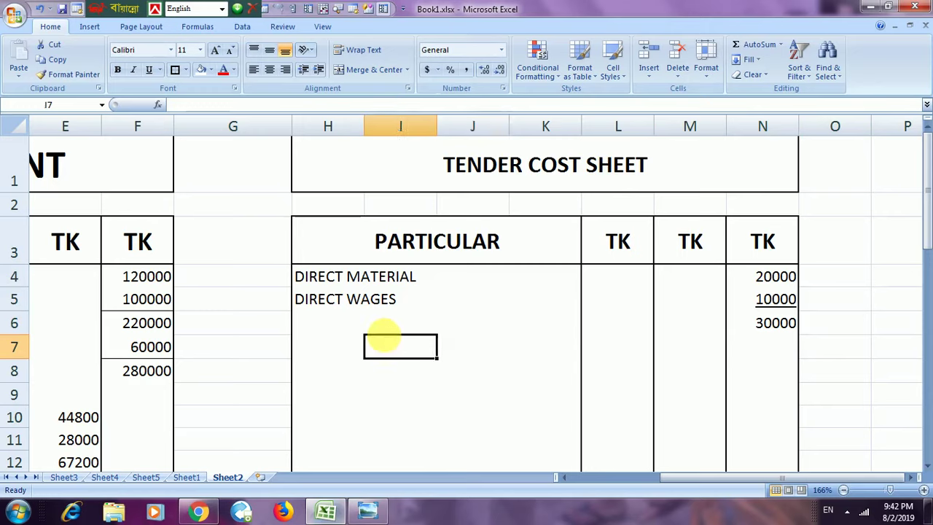
click(389, 320)
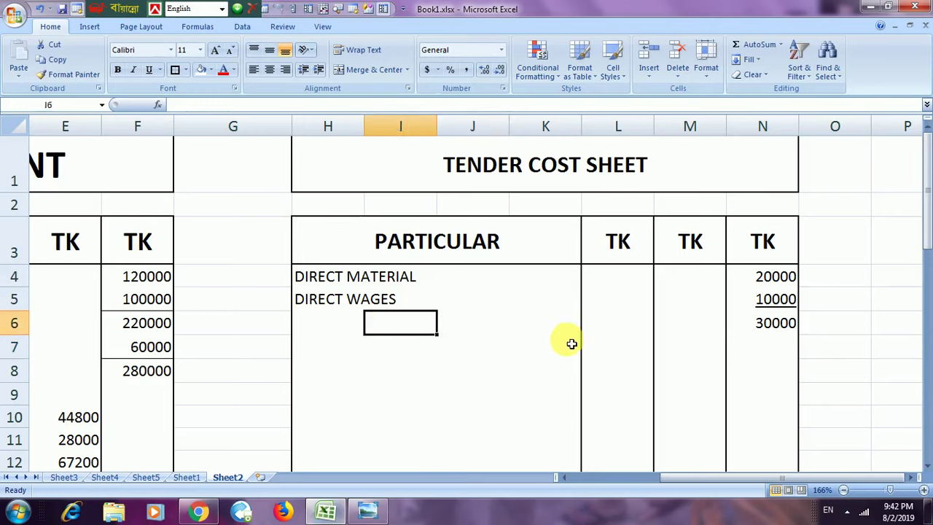
text(PRIME COST)
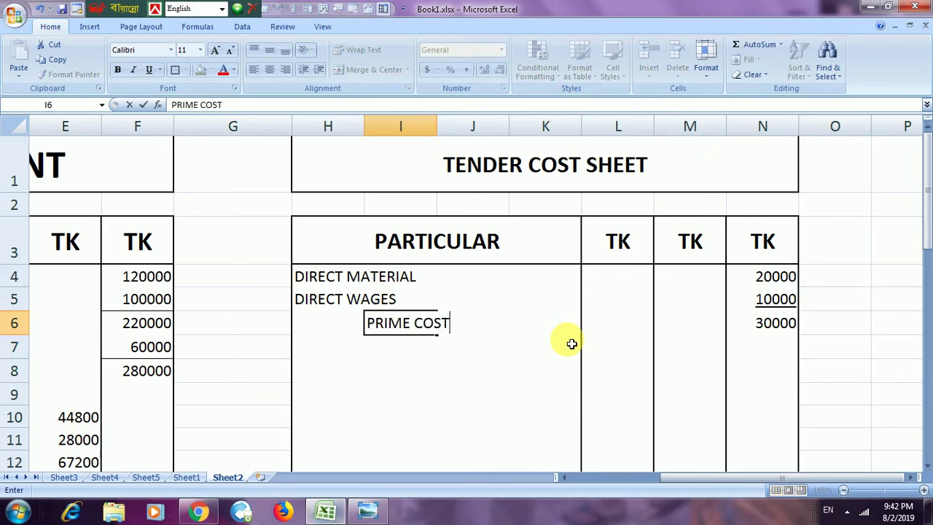
click(546, 370)
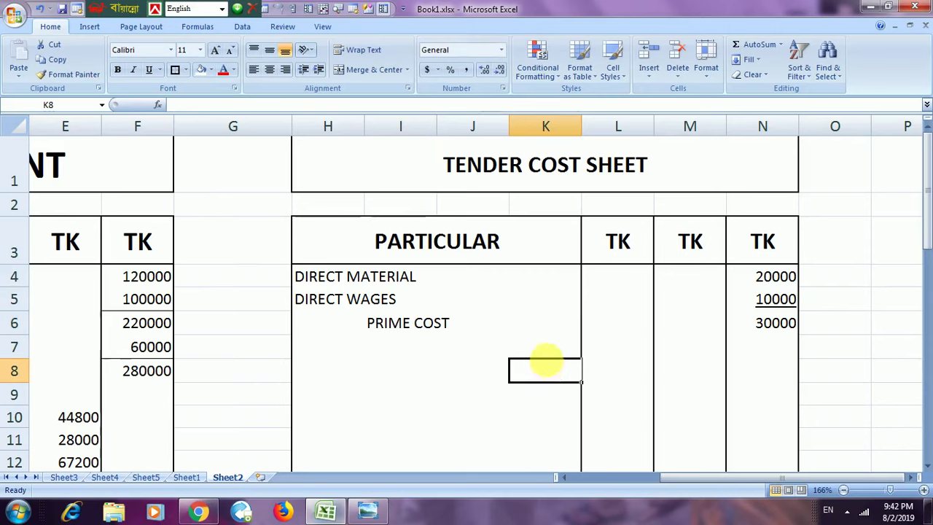
Merge and center the PRIME COST label across I6:J6 and put a border around it
drag(383, 330, 472, 325)
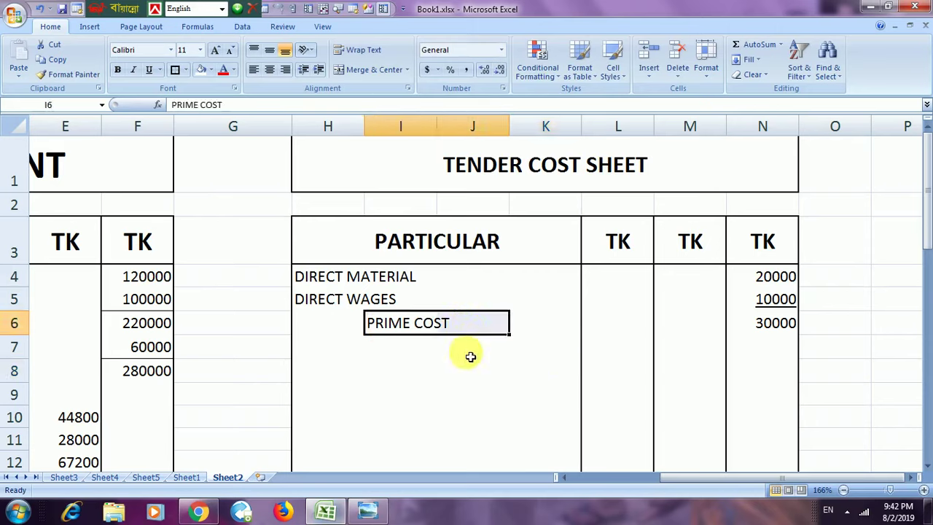
click(356, 73)
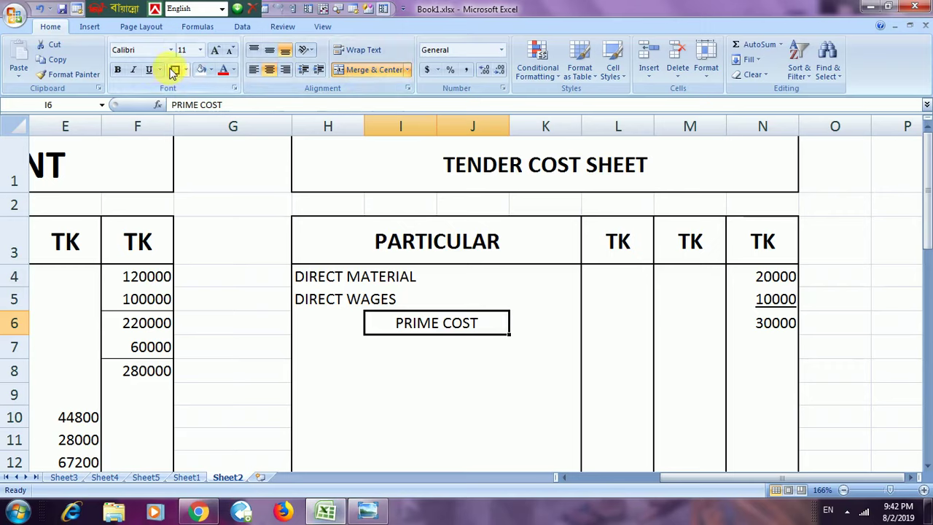
click(173, 70)
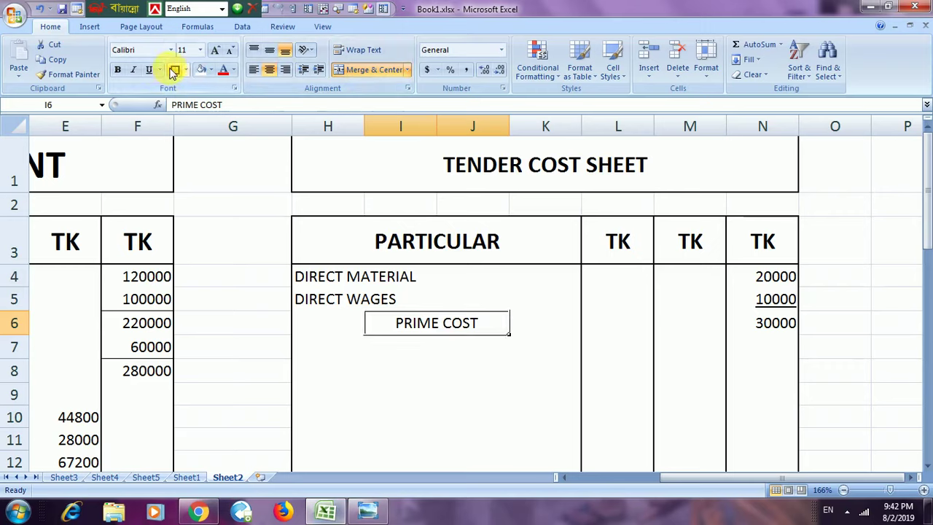
click(327, 351)
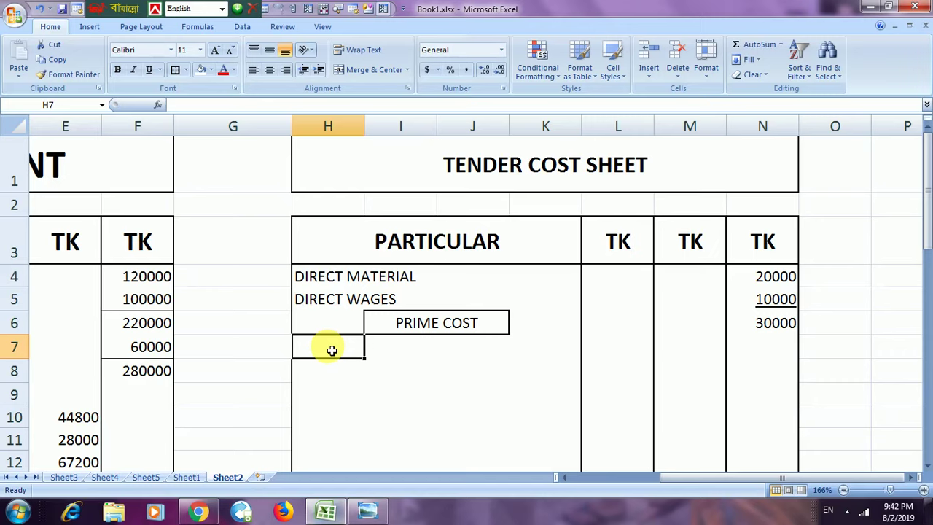
Add a bottom border to the direct wages amount in N5 and remove its text underline
click(781, 304)
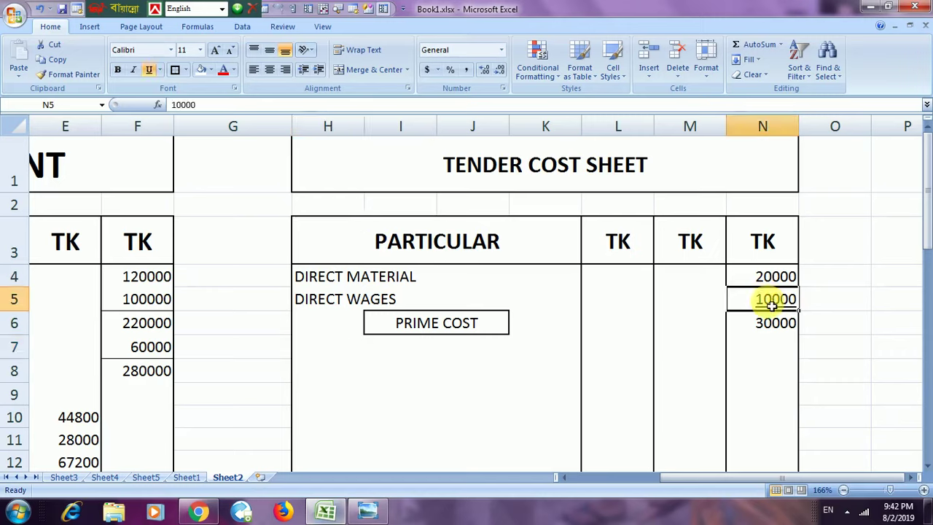
click(184, 71)
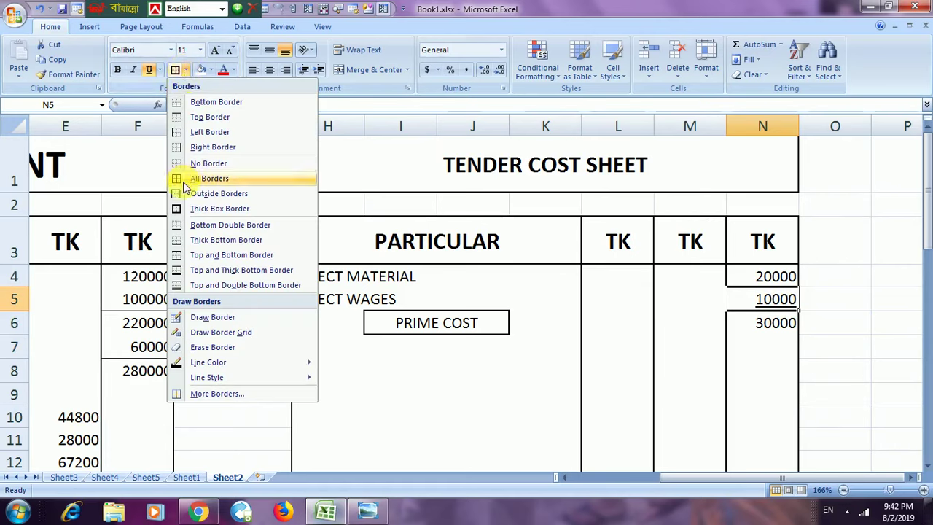
click(197, 101)
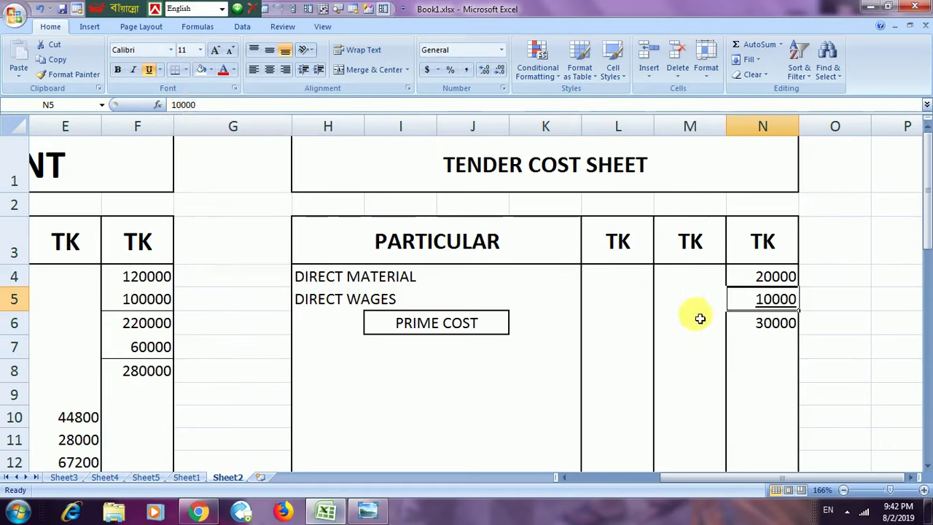
click(775, 350)
click(774, 298)
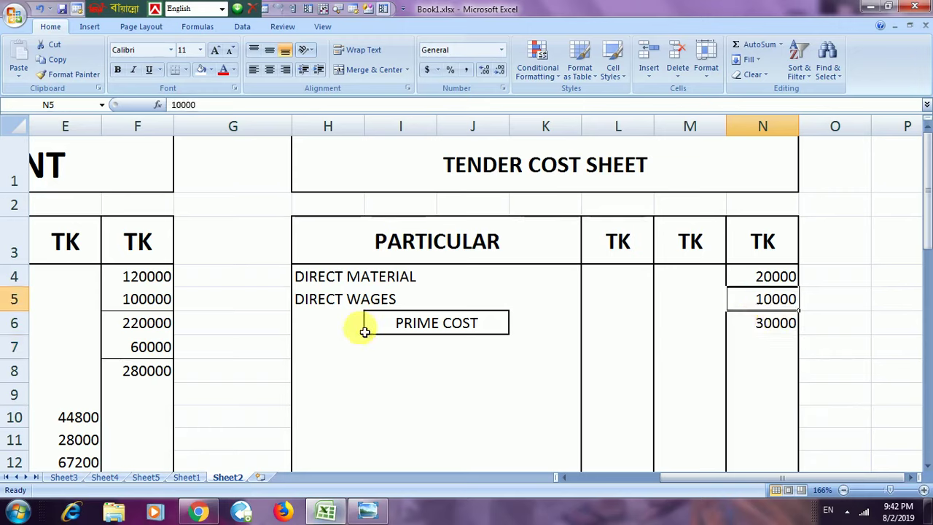
Enter the label (ADD) FACTORY EXPENSE in H7
click(299, 357)
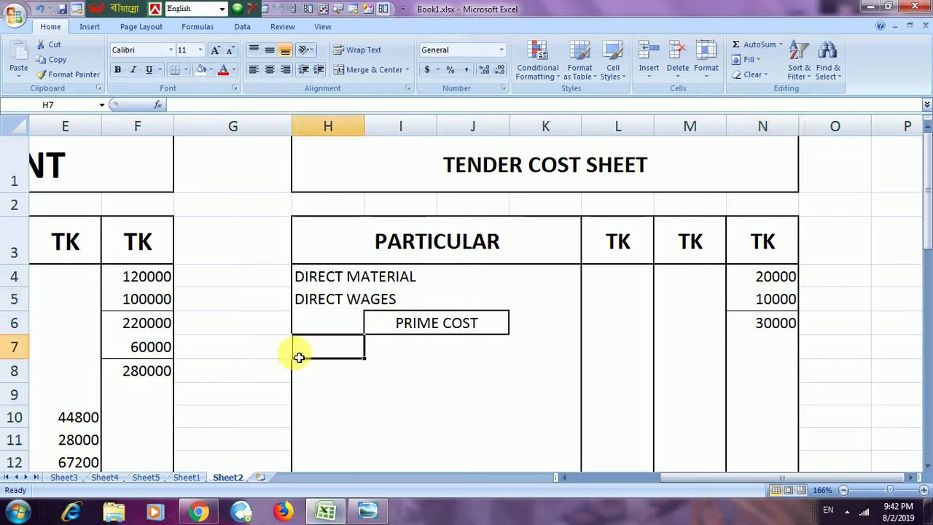
text((ADD) FACTORY)
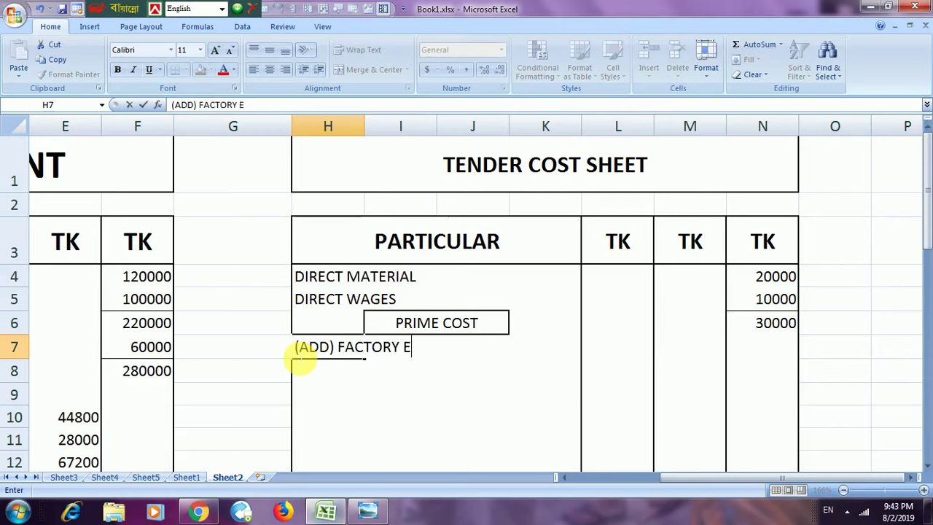
text(ENSE)
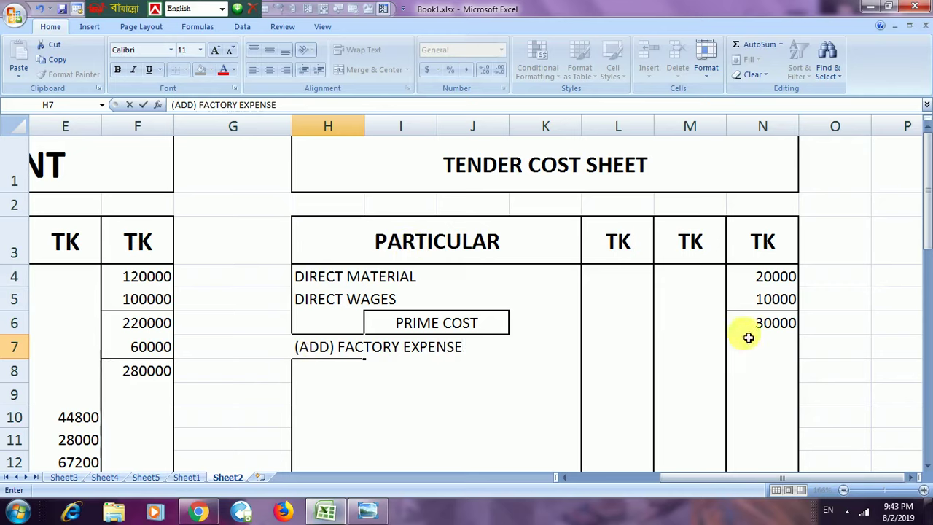
click(764, 307)
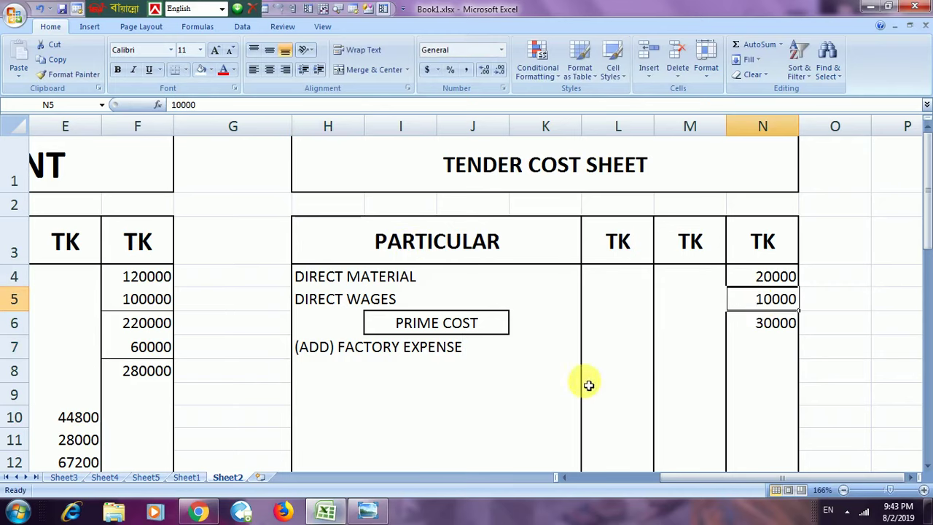
Calculate the factory expense in L7 with the formula =N5*.6 based on direct wages
click(589, 350)
text(=)
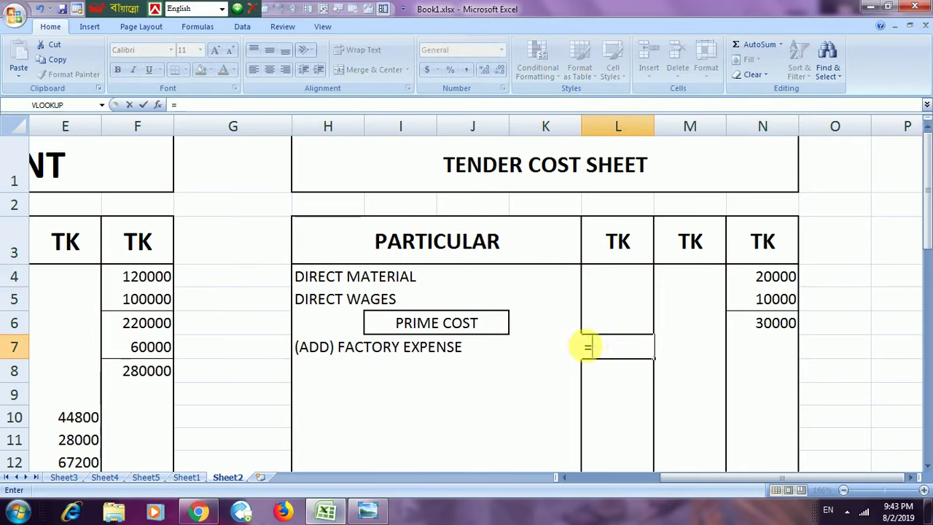
click(740, 306)
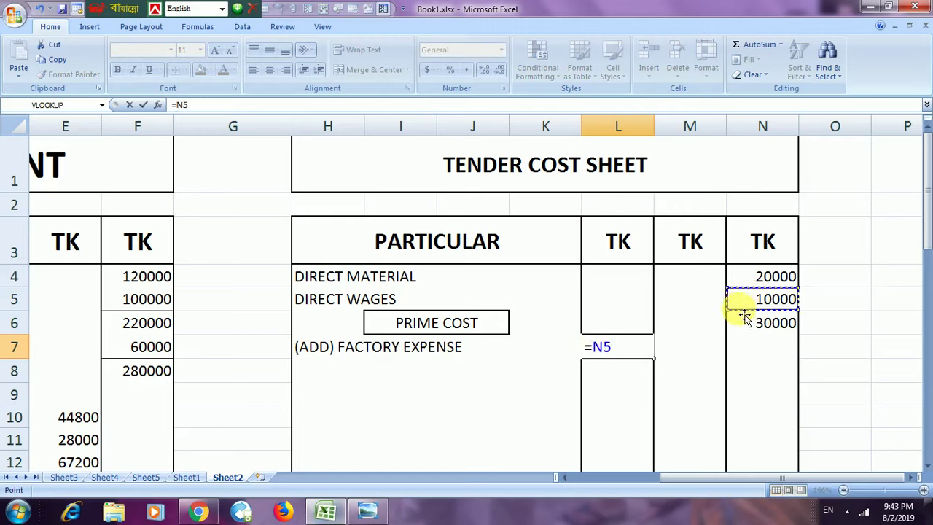
key(F8)
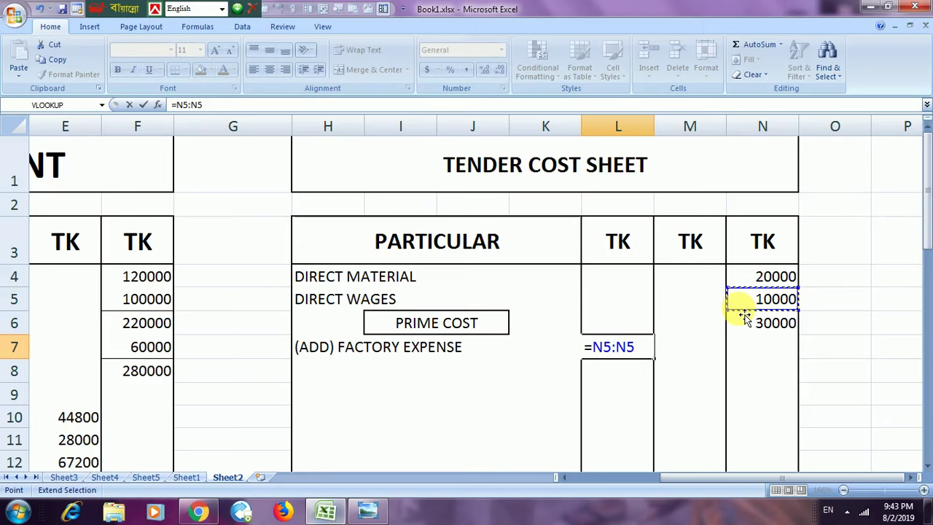
key(BackSpace)
key(BackSpace)
key(BackSpace)
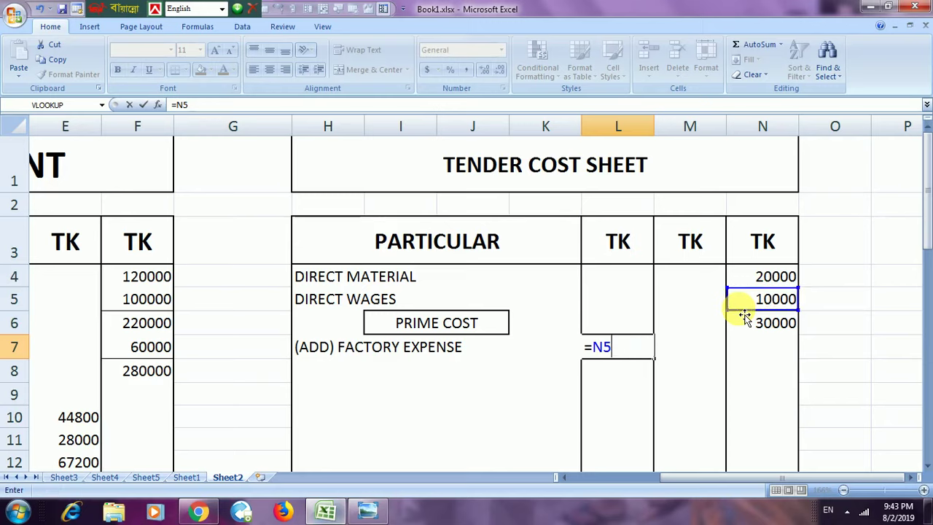
text(*.6)
key(Return)
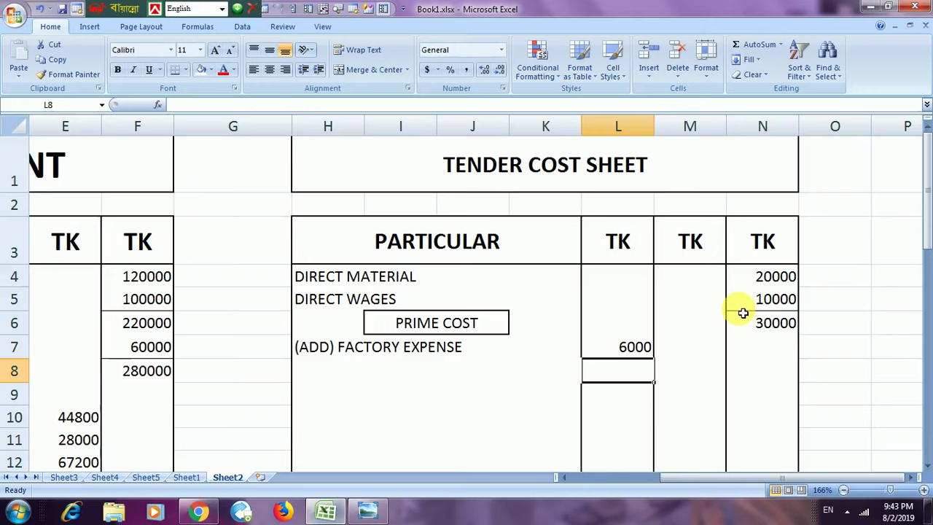
mouse_move(309, 516)
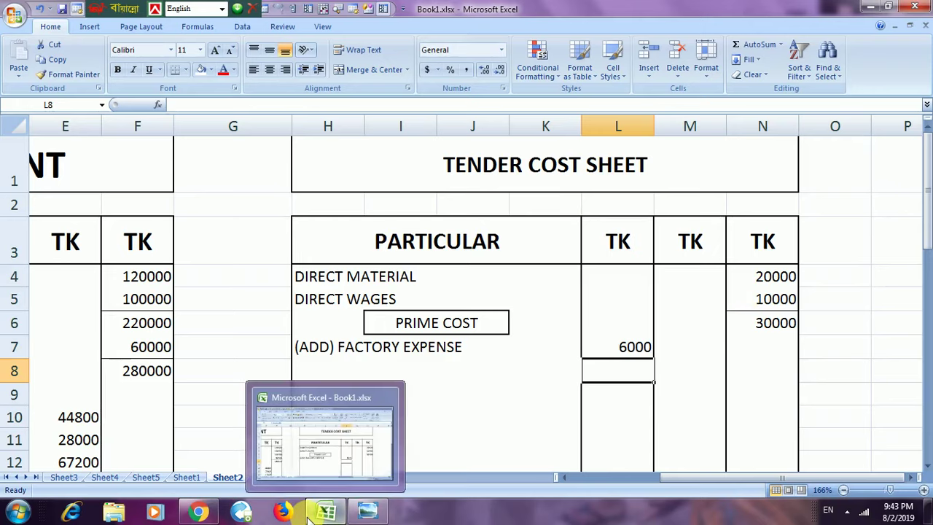
Link M7 to the factory expense amount with =L7, and clear L7
click(647, 351)
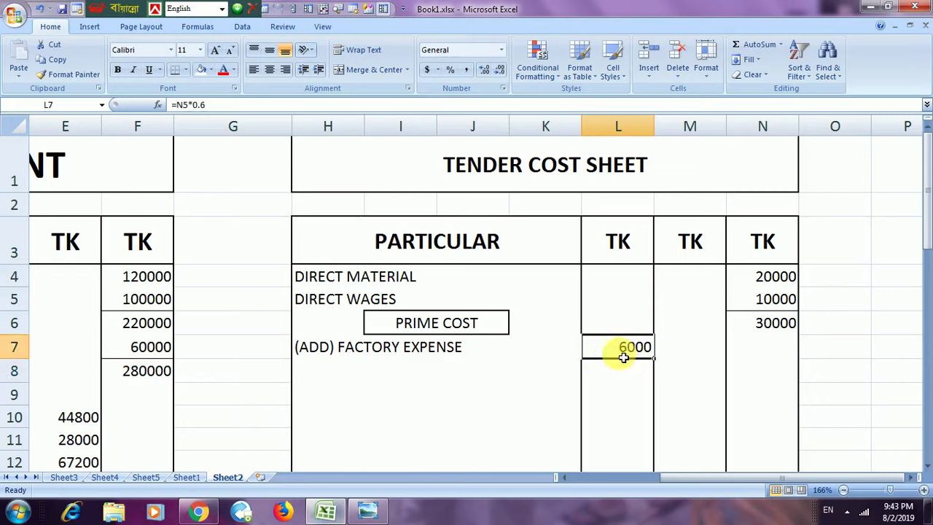
click(678, 353)
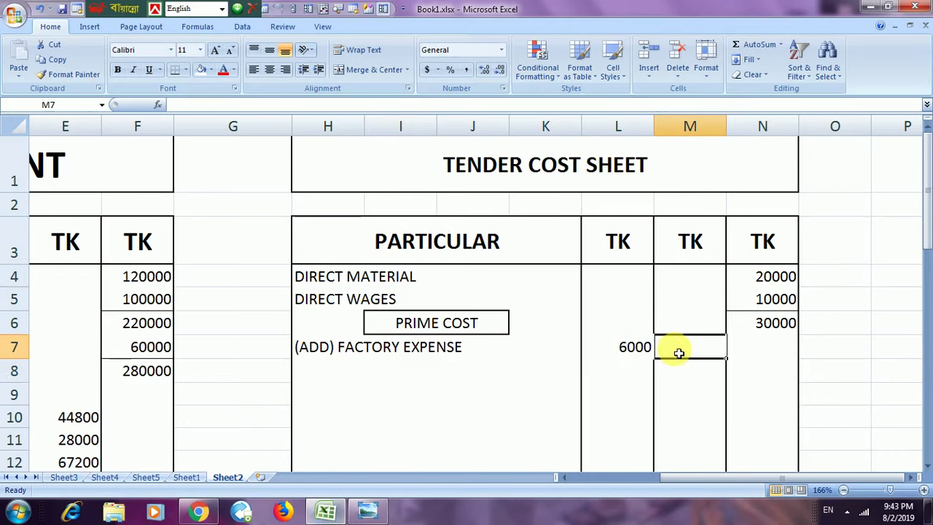
text(=)
click(618, 351)
key(Return)
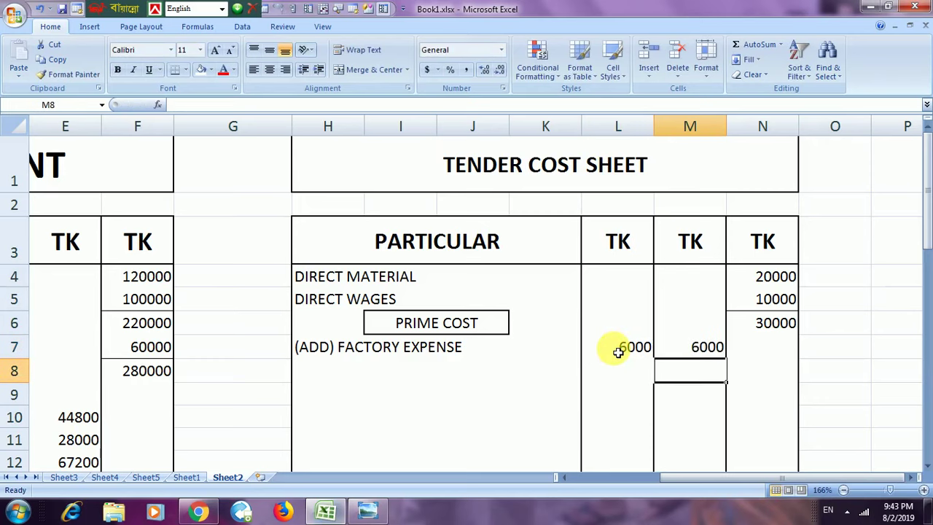
click(638, 350)
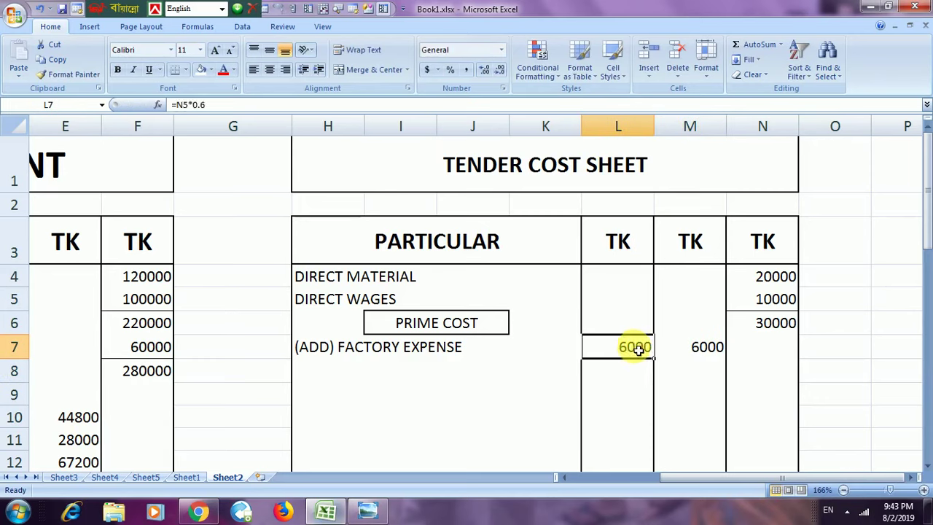
key(Delete)
click(729, 368)
Calculate the factory expense in M7 as 60% of direct wages with the formula =N5*.6
click(719, 353)
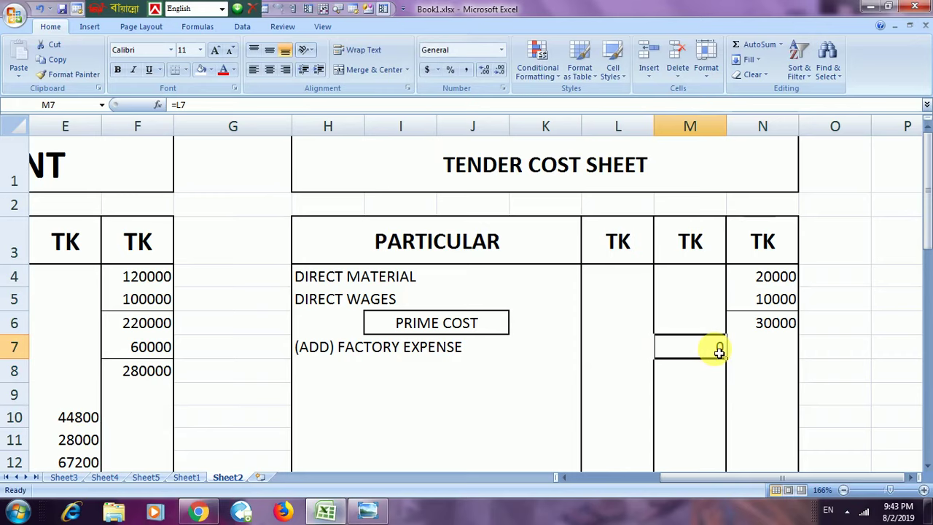
text(=)
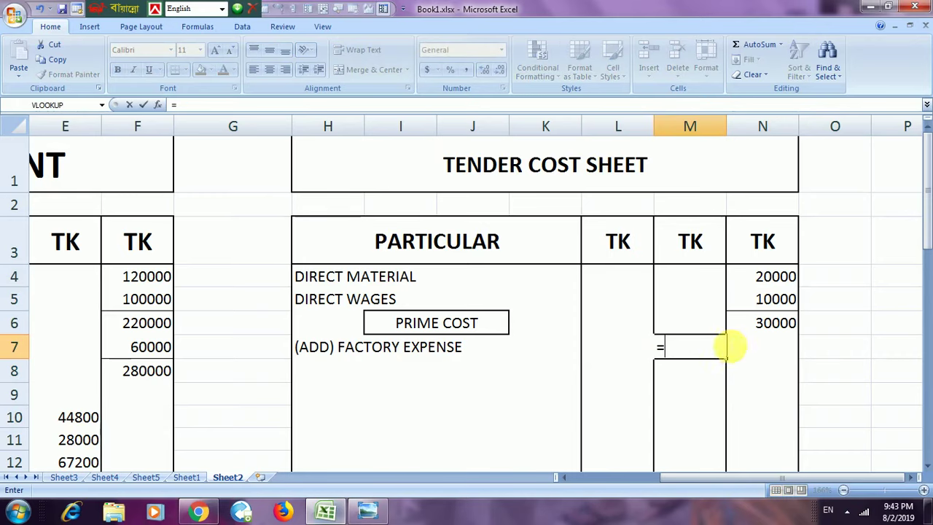
click(763, 310)
text(*)
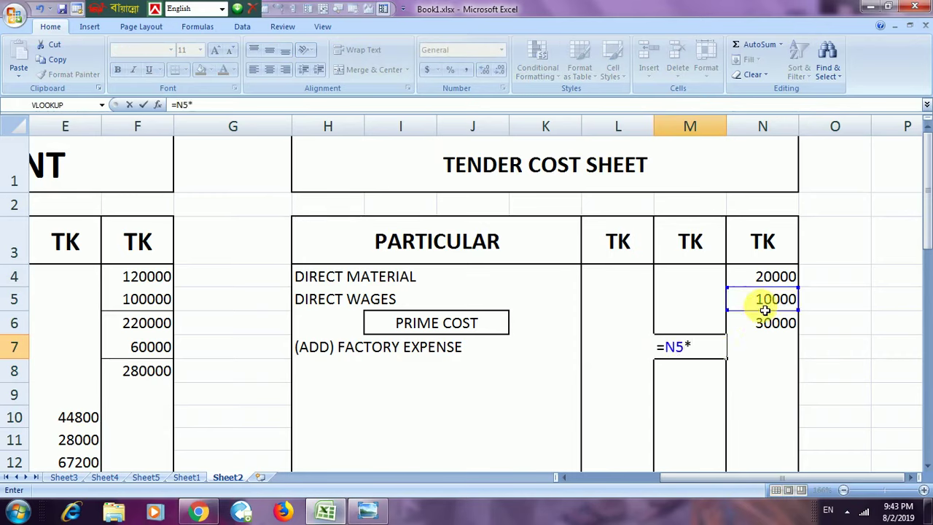
text(.66)
key(BackSpace)
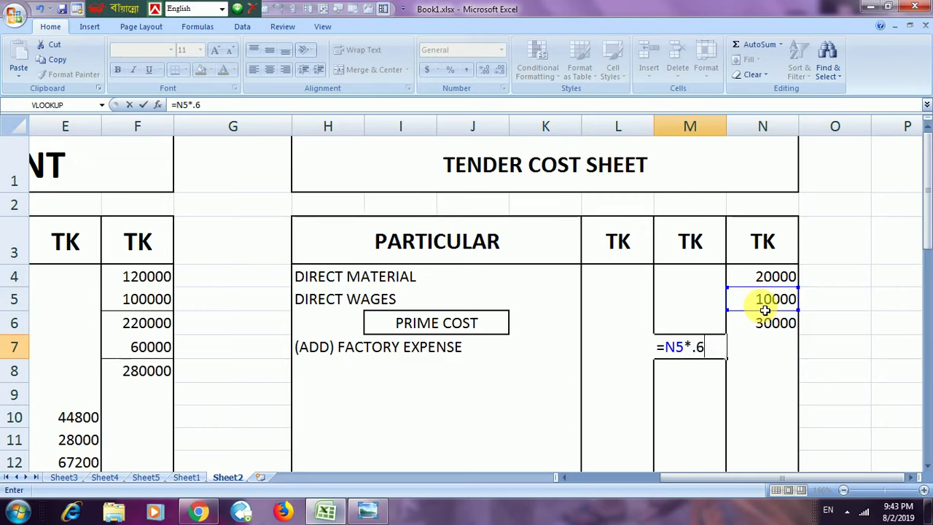
key(Return)
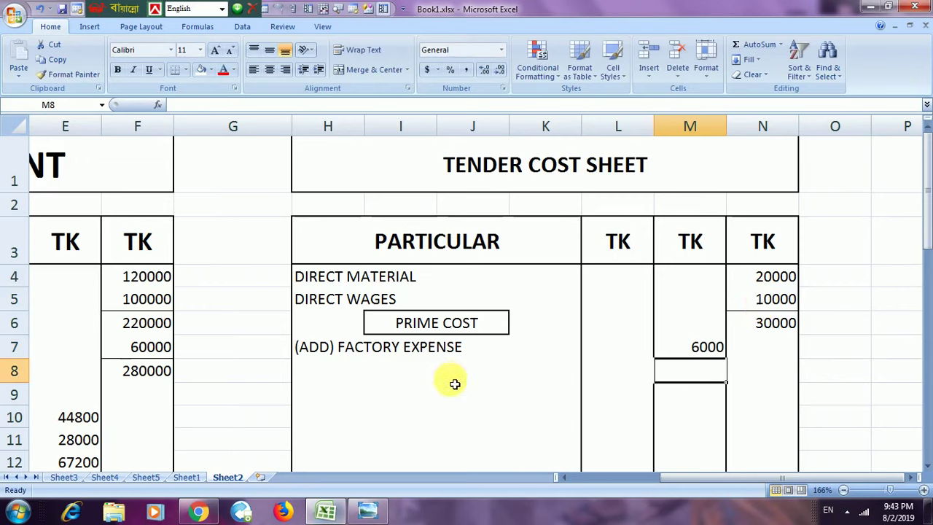
Select H8, check the expense rate changes in the Exercise-14 image in Windows Photo Viewer, and return to Excel
click(313, 365)
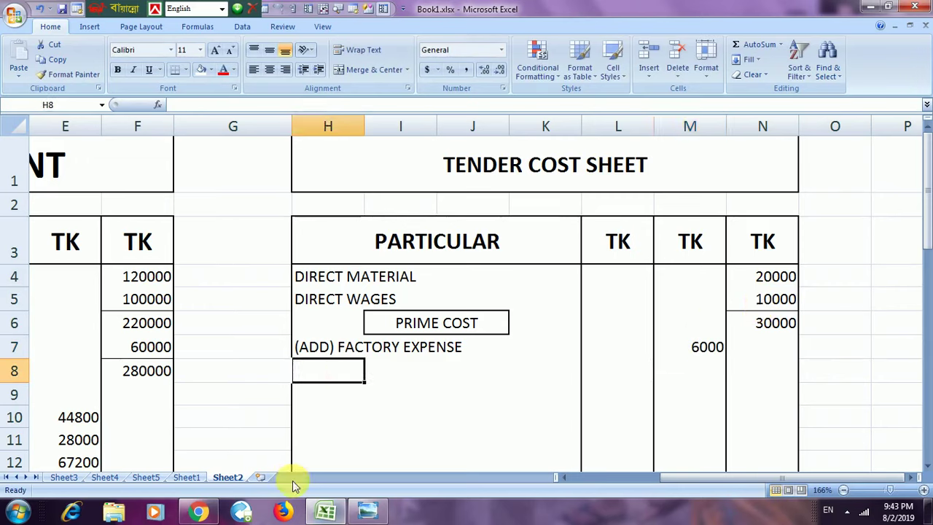
click(363, 513)
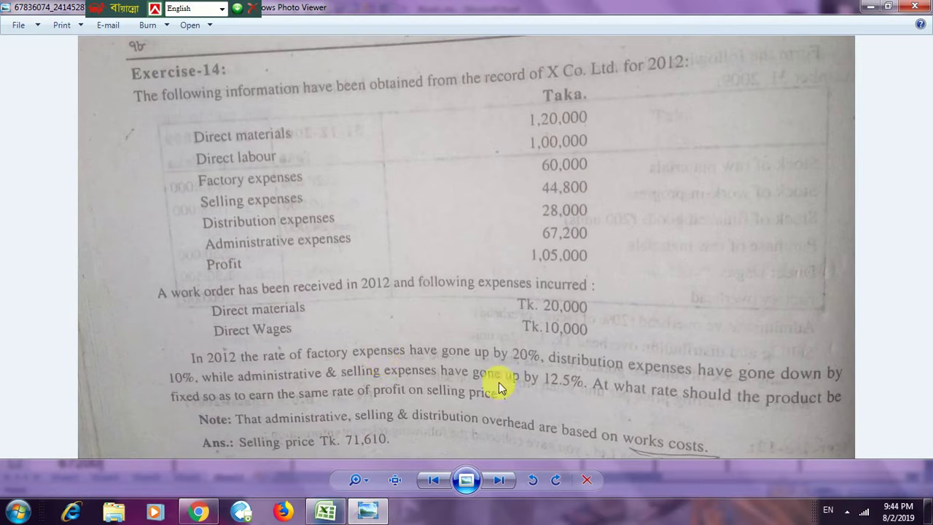
click(327, 512)
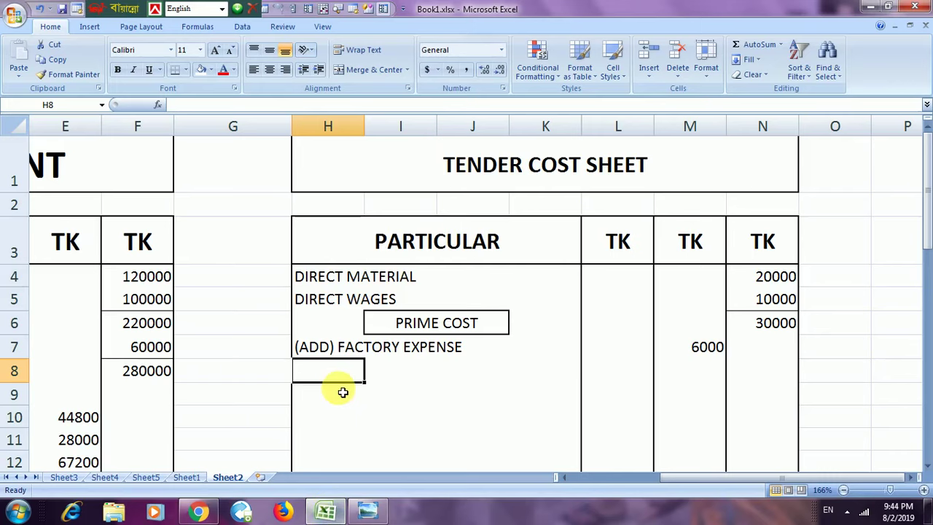
Enter the label (ADD) GONE UP 20% in H8 below the factory expense line
text(()
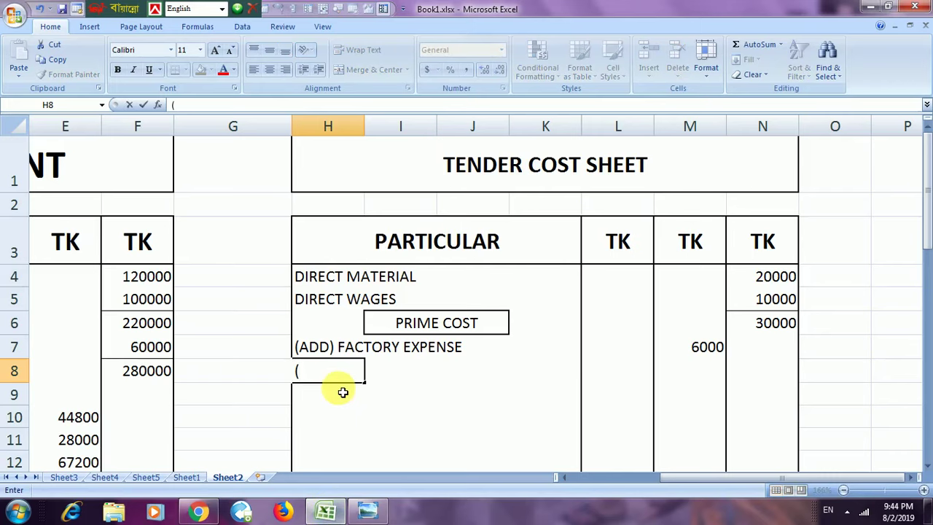
text(ADD)
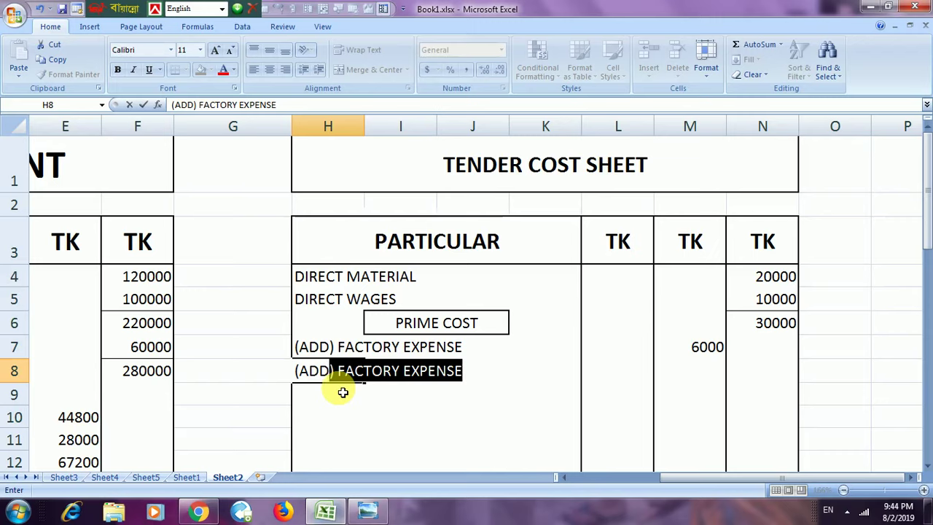
text() )
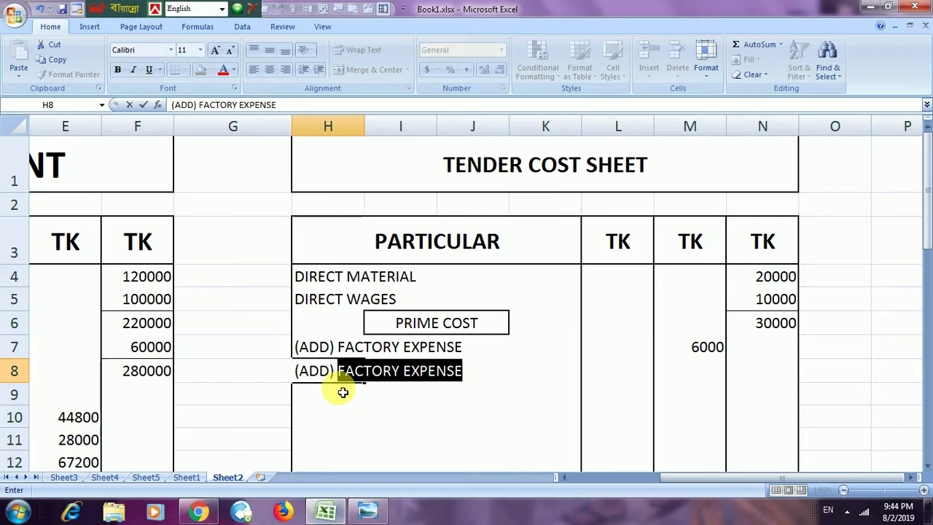
text(GO)
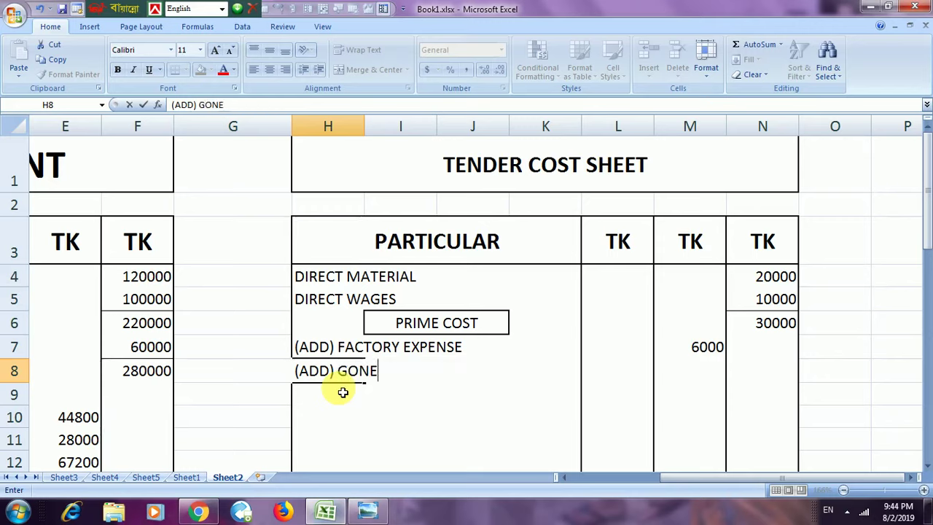
text(NE)
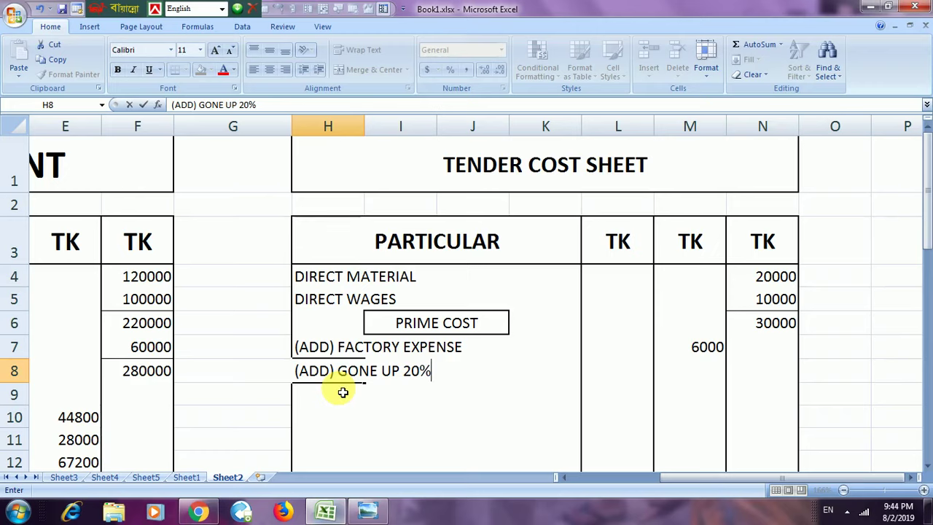
Calculate the 20% increase on the factory expense in M8 with the formula =M7*.2
click(697, 352)
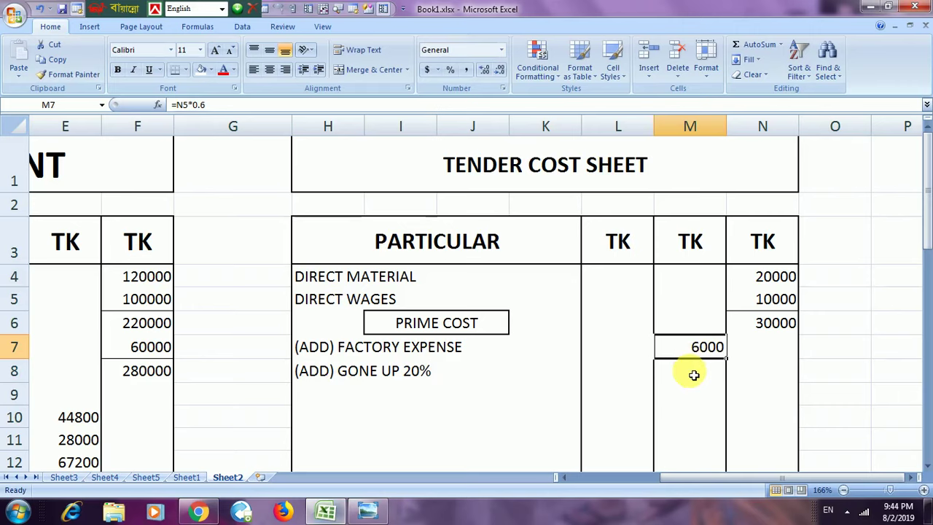
click(693, 374)
text(=)
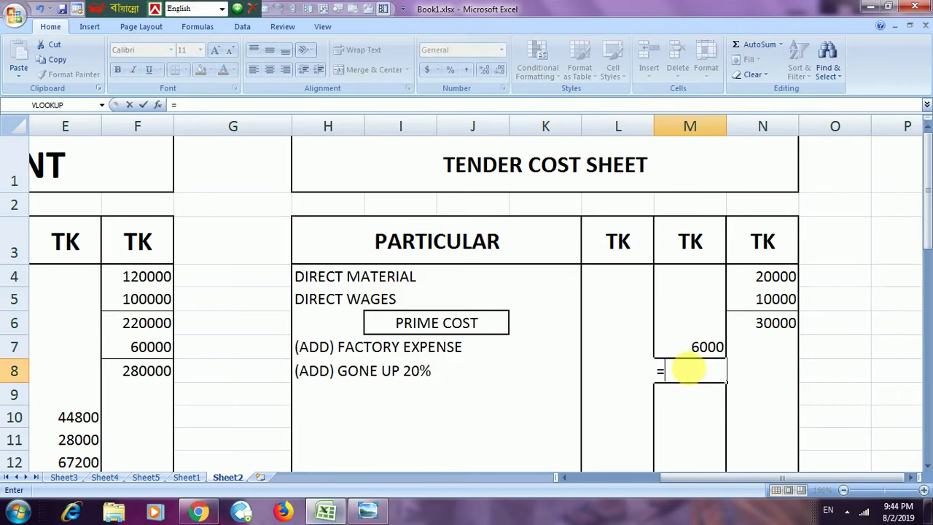
click(696, 355)
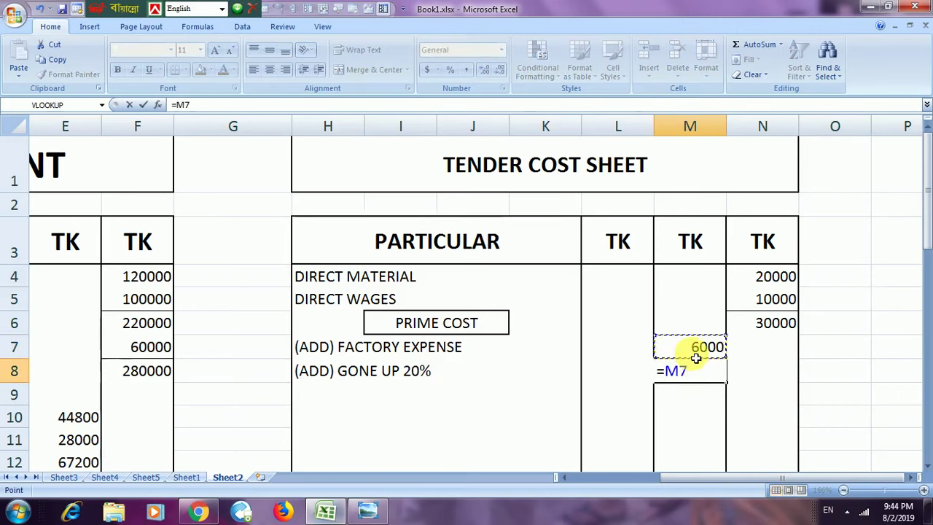
text(*.2)
key(Return)
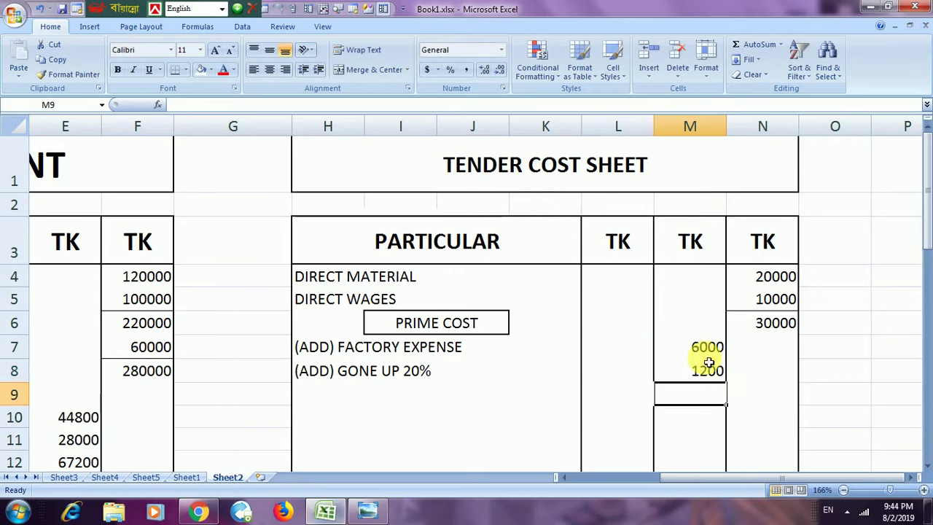
Add a bottom border under the 20% increase amount in M8
click(712, 378)
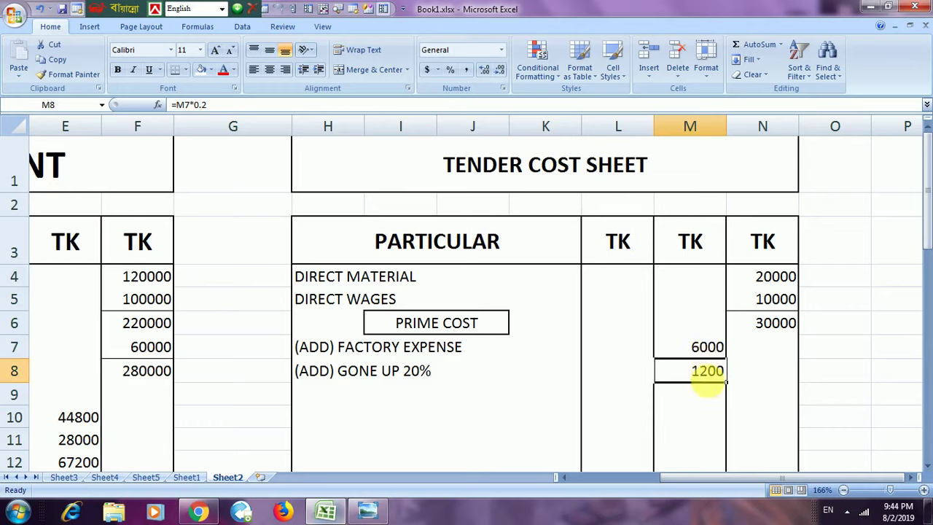
click(693, 417)
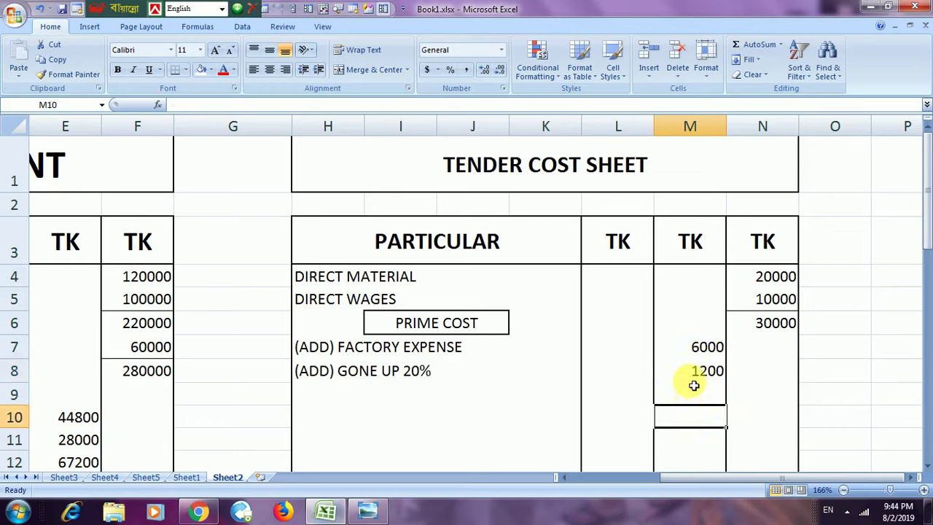
click(694, 373)
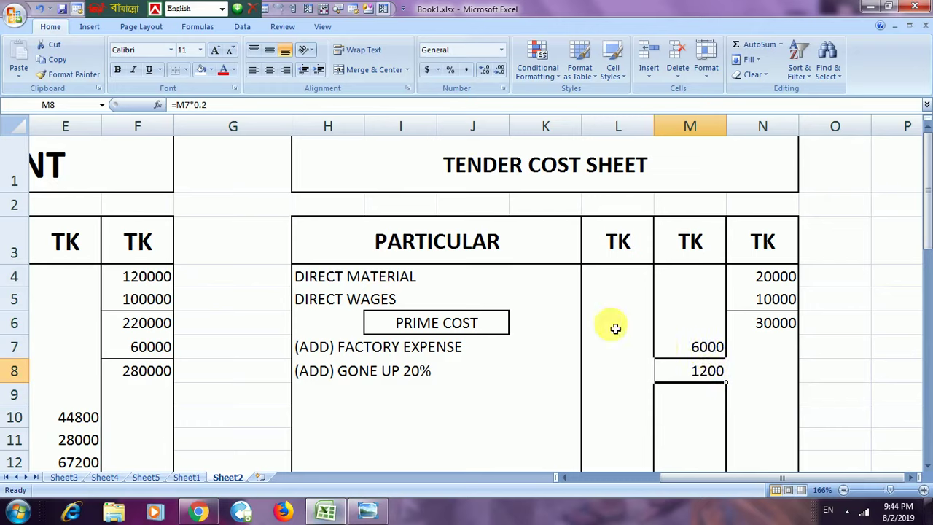
click(178, 69)
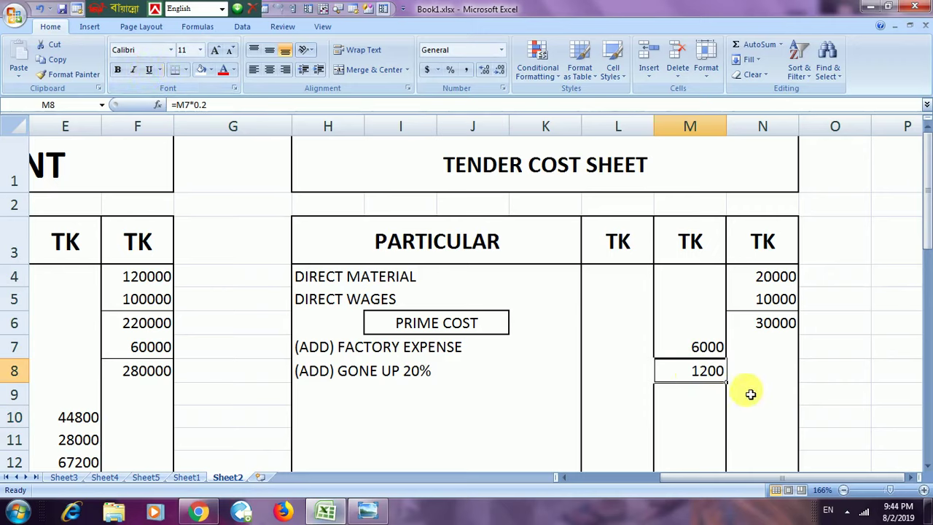
Total the factory expense and its 20% increase in N9 with =SUM(M7:M8)
click(750, 393)
text(=)
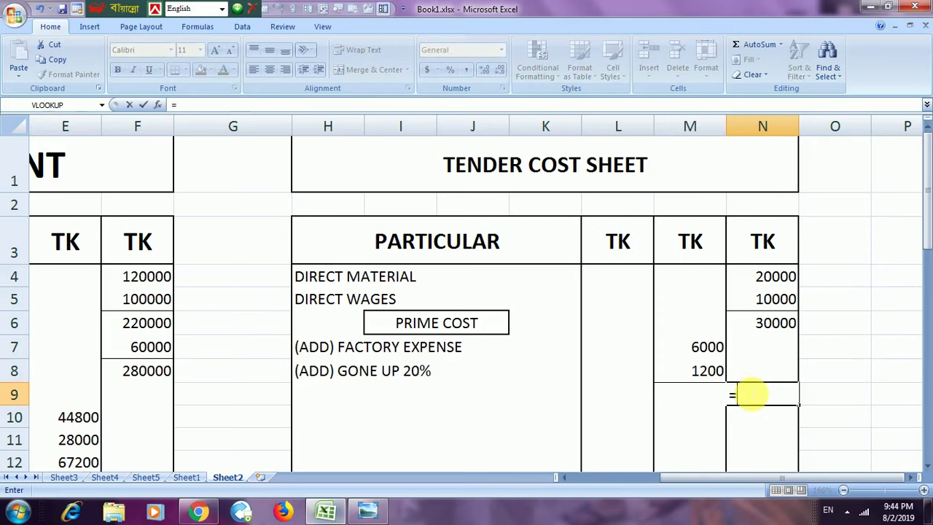
click(717, 348)
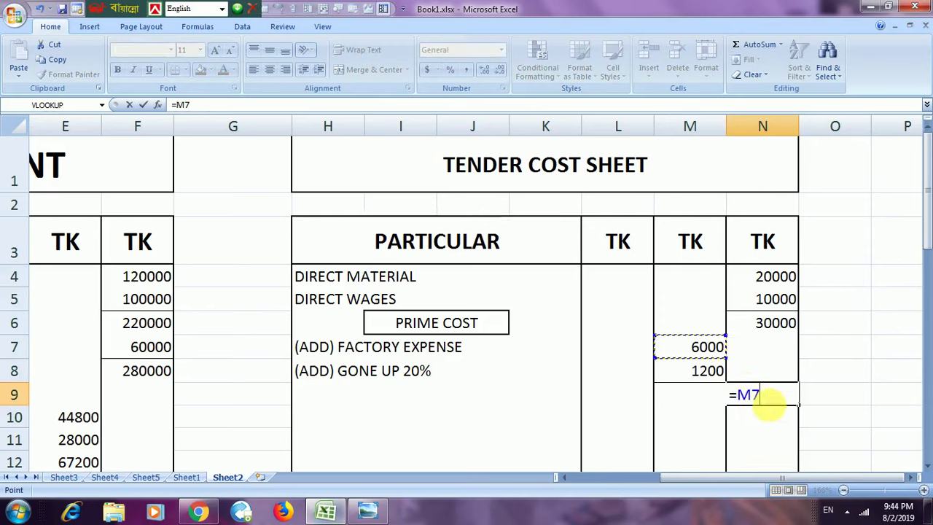
key(BackSpace)
key(BackSpace)
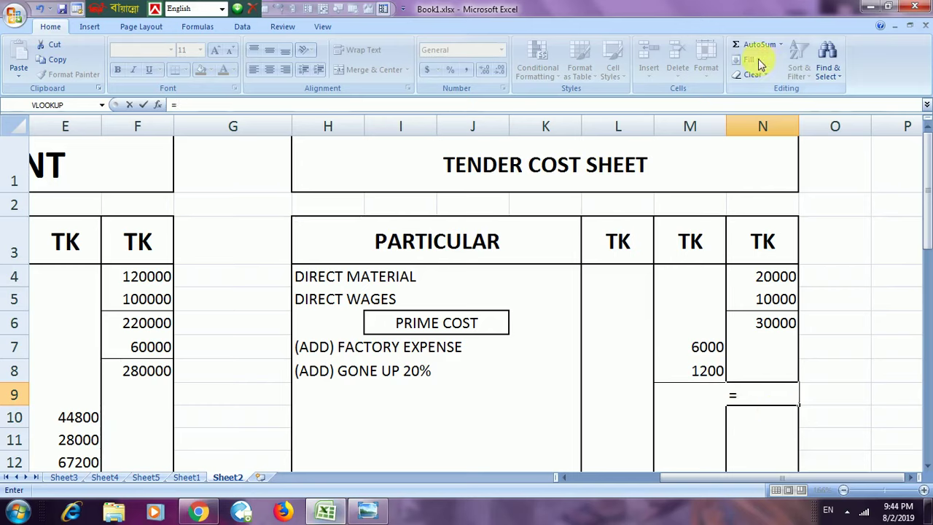
click(756, 50)
drag(703, 347, 712, 371)
key(Return)
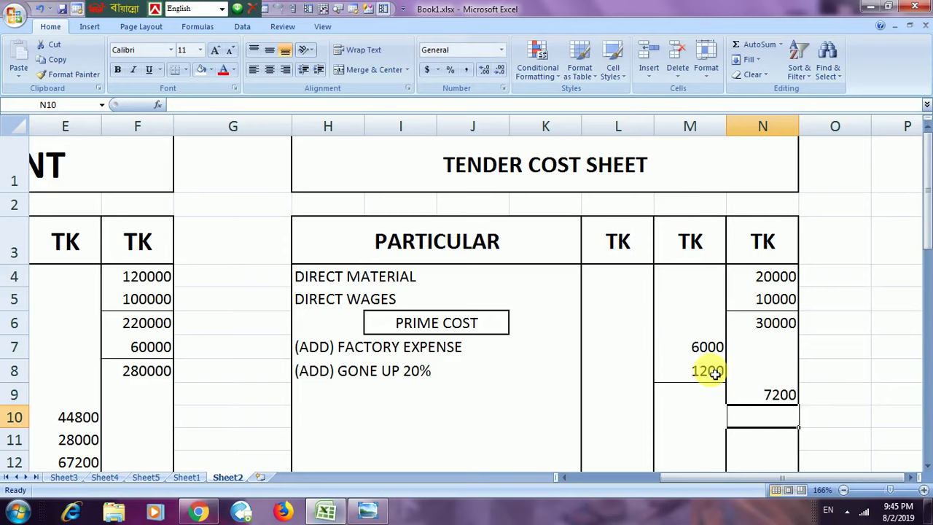
Add a bottom border under the factory expense total in N9
click(774, 394)
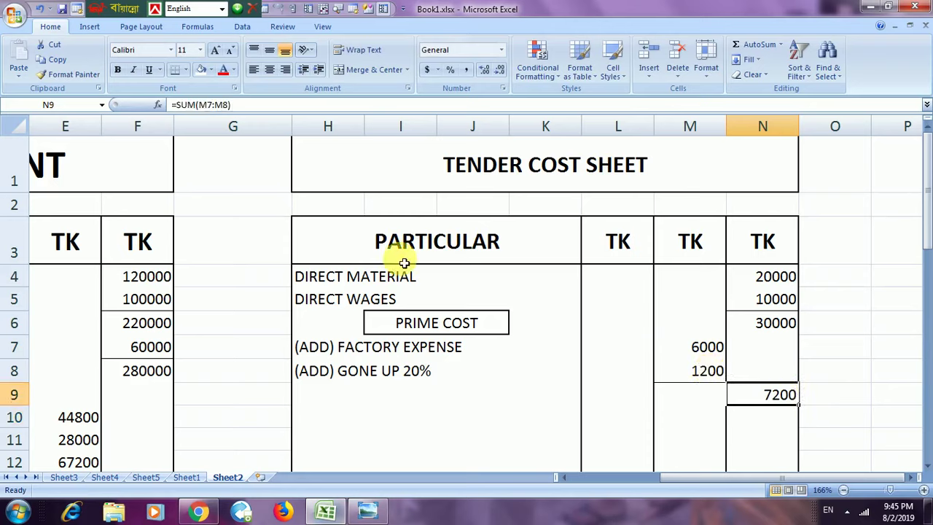
click(177, 75)
click(770, 416)
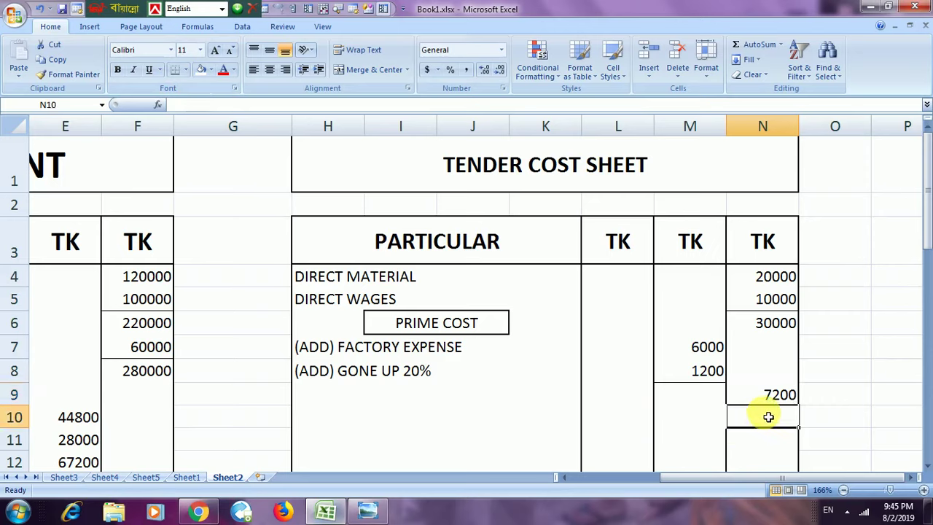
Add the prime cost and the total factory expense in N10 with =SUM(N6:N9)
click(778, 326)
click(777, 396)
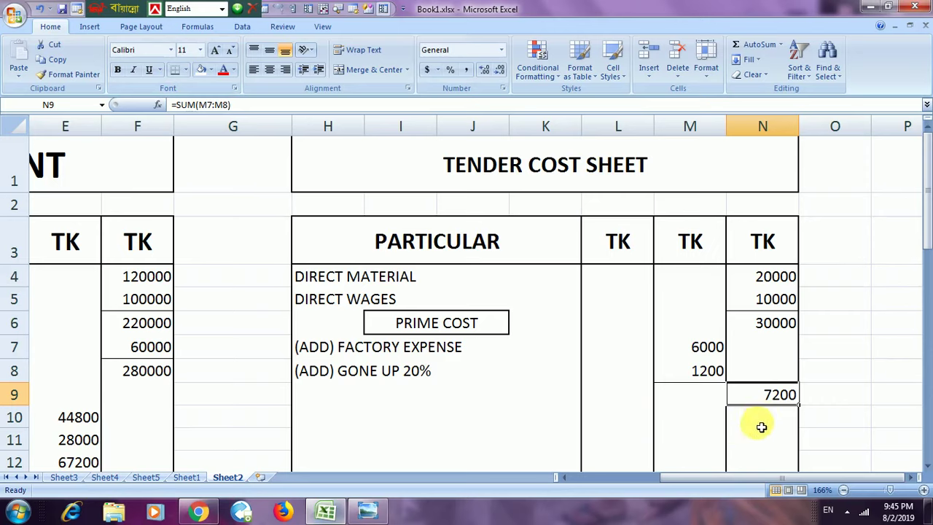
click(747, 418)
text(=)
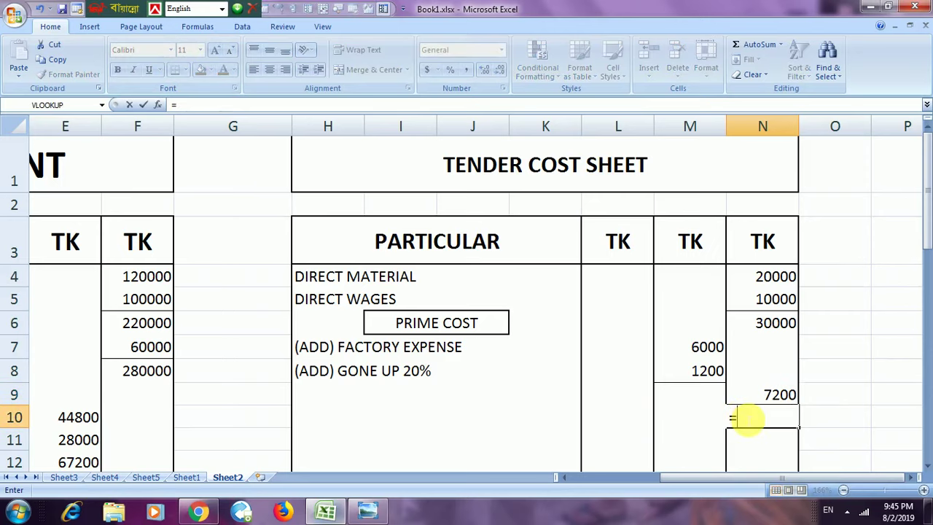
click(749, 44)
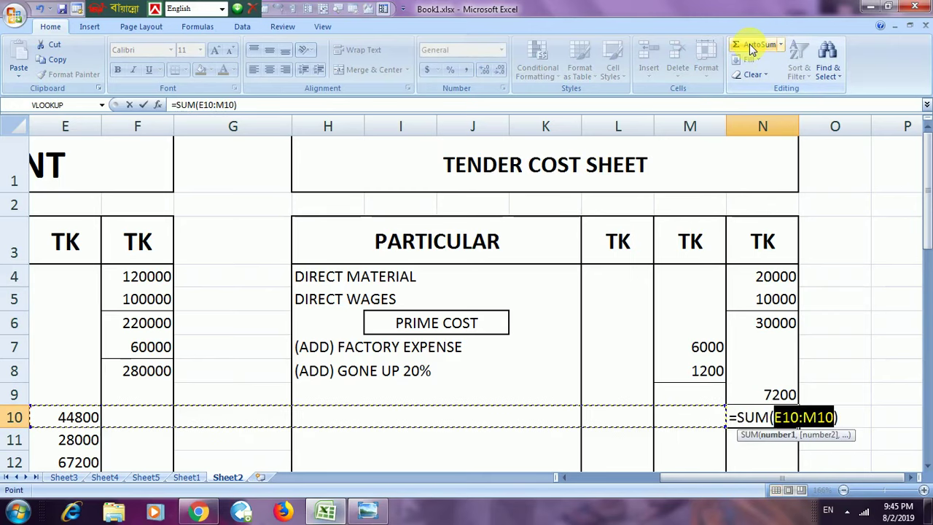
drag(778, 326, 780, 398)
key(Return)
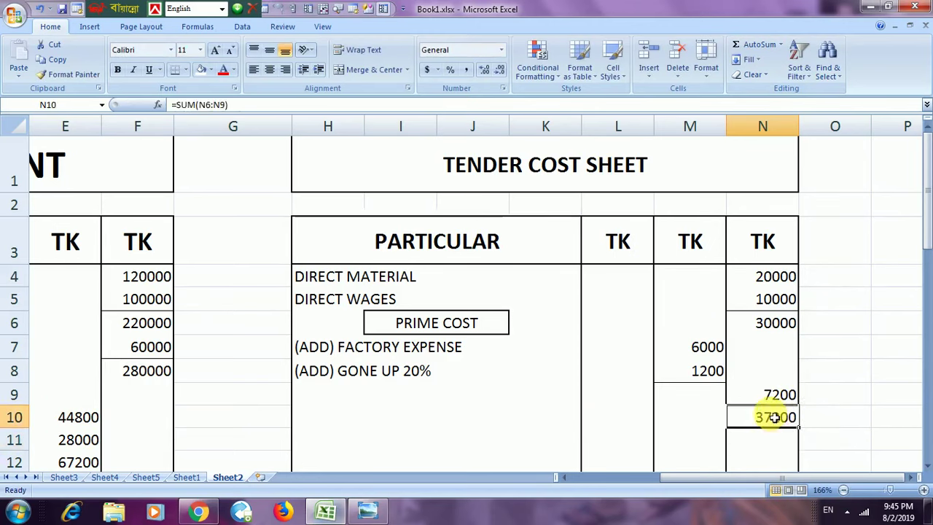
Enter the label WORKS COST in I10, in the same row as the new total
click(696, 418)
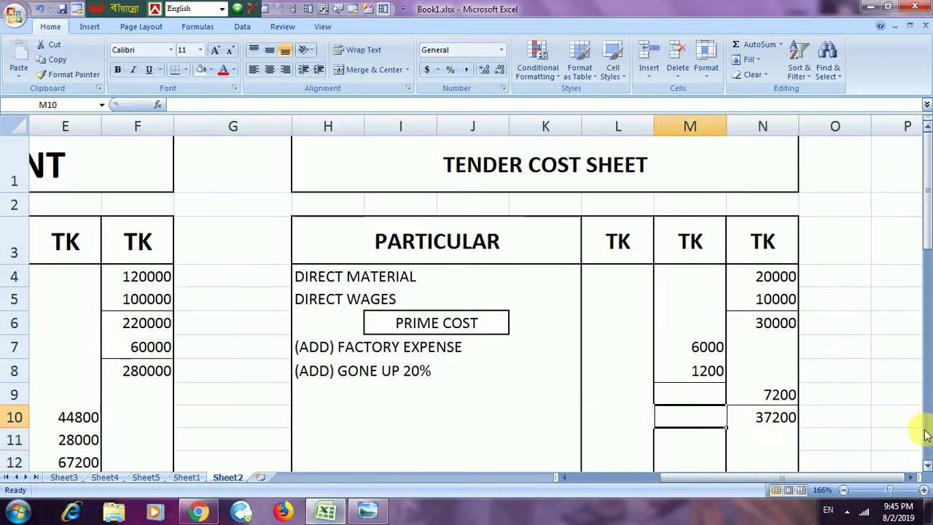
key(Left)
key(Left)
key(Left)
key(Left)
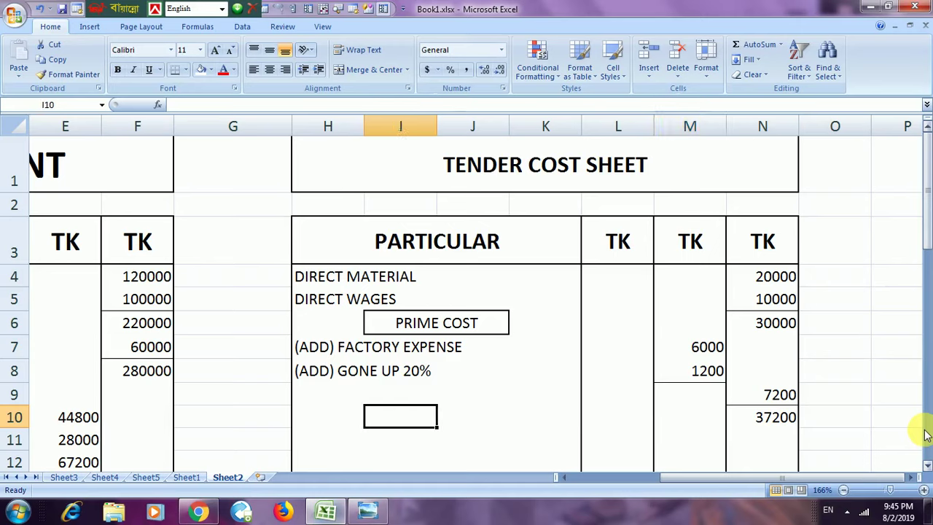
text(WORK)
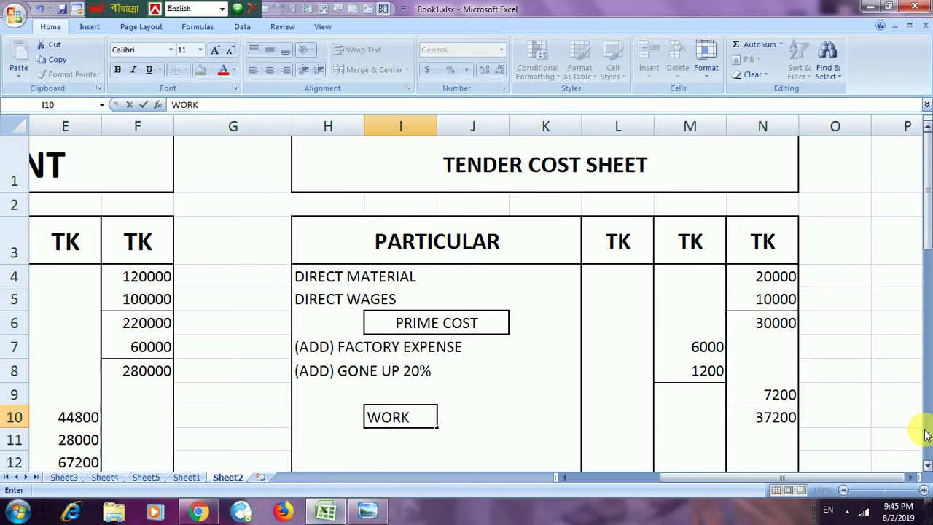
text(S COST)
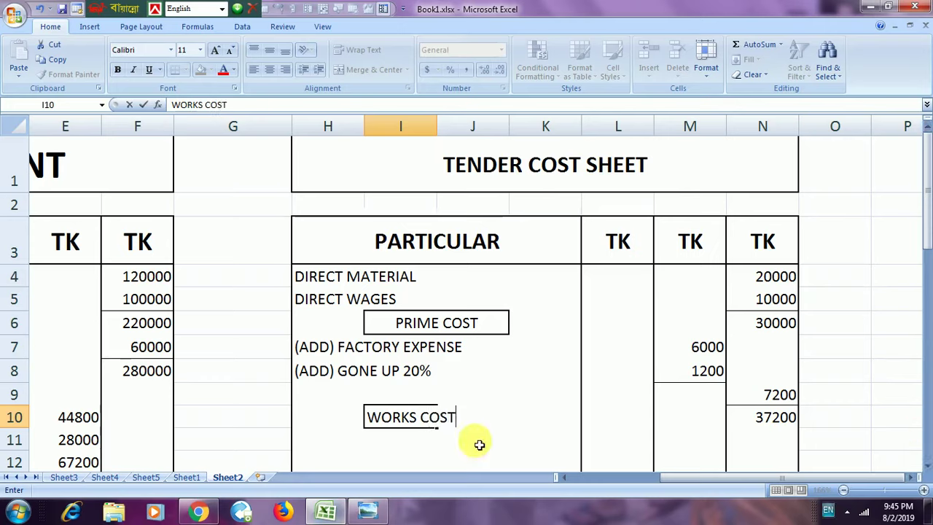
click(543, 415)
Merge and center WORKS COST across I10:J10 and frame it with a thick box border
drag(382, 416, 470, 416)
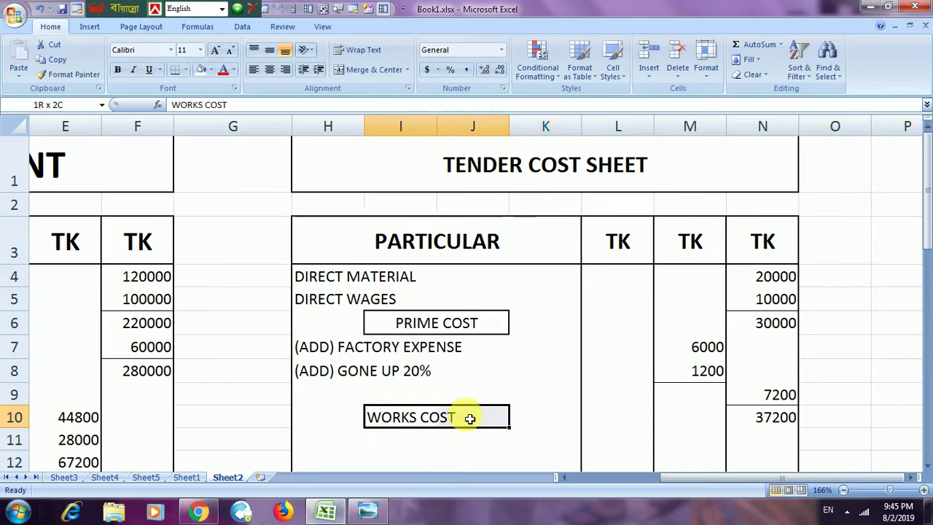
click(362, 71)
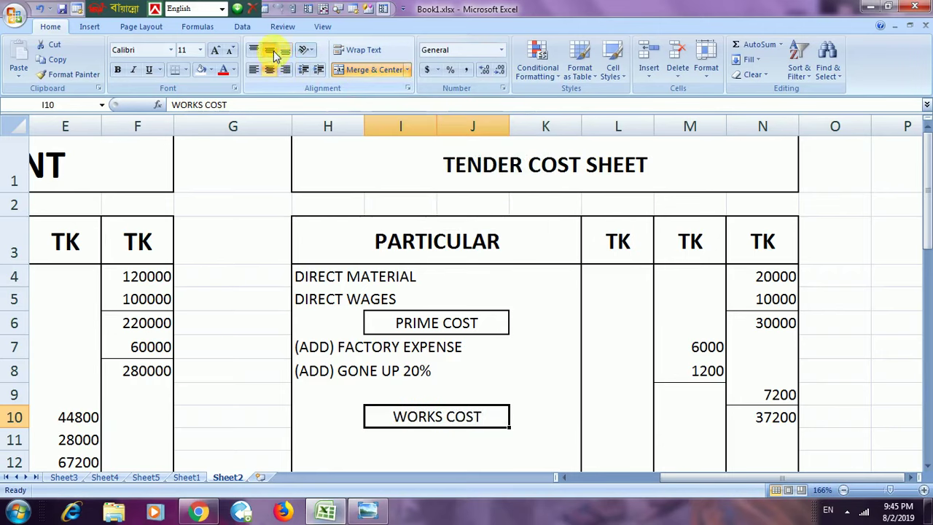
click(185, 70)
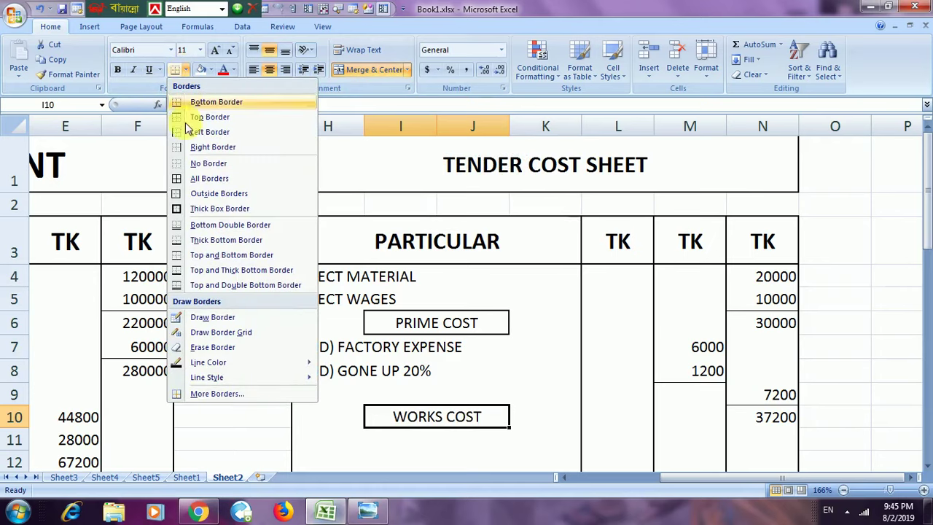
click(219, 209)
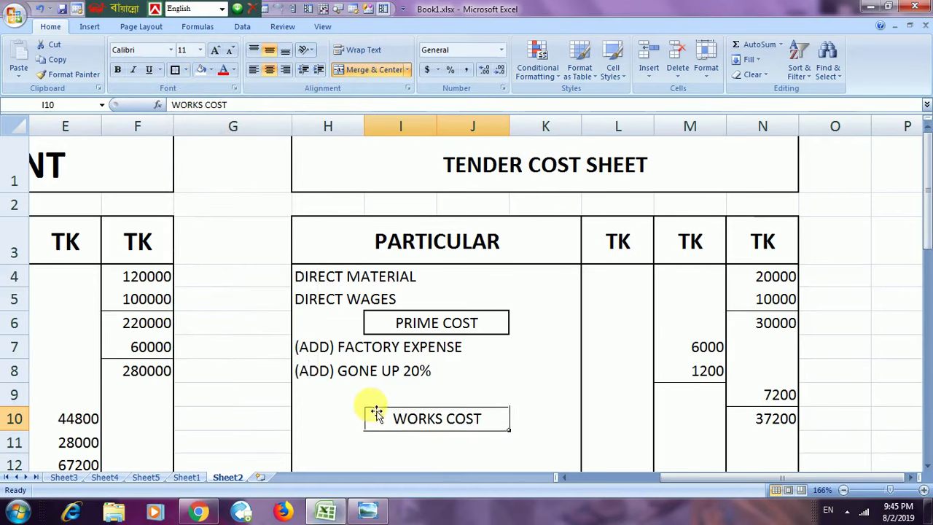
Enter the label (ADD) COMMERCIAL EXPENSE: in H11, directly below the WORKS COST row
scroll(371, 400, down, 2)
scroll(373, 400, up, 1)
scroll(375, 400, down, 1)
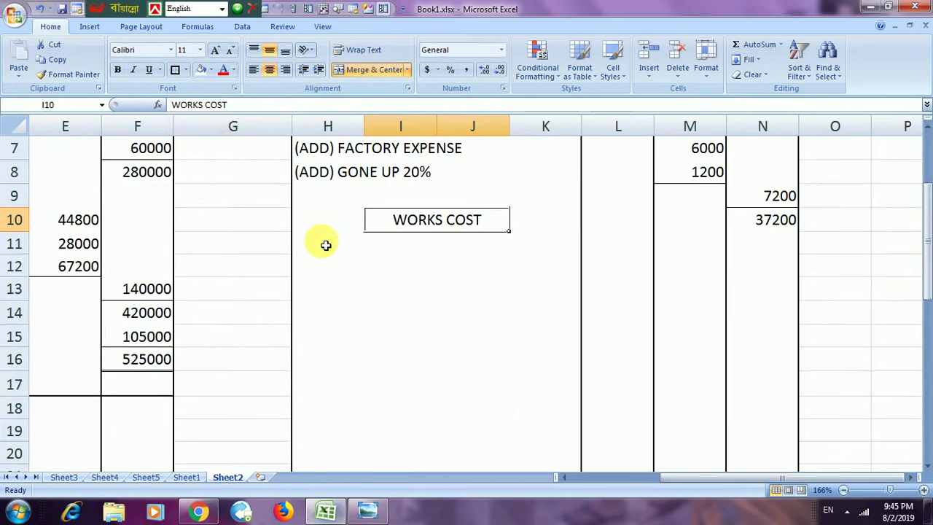
click(323, 244)
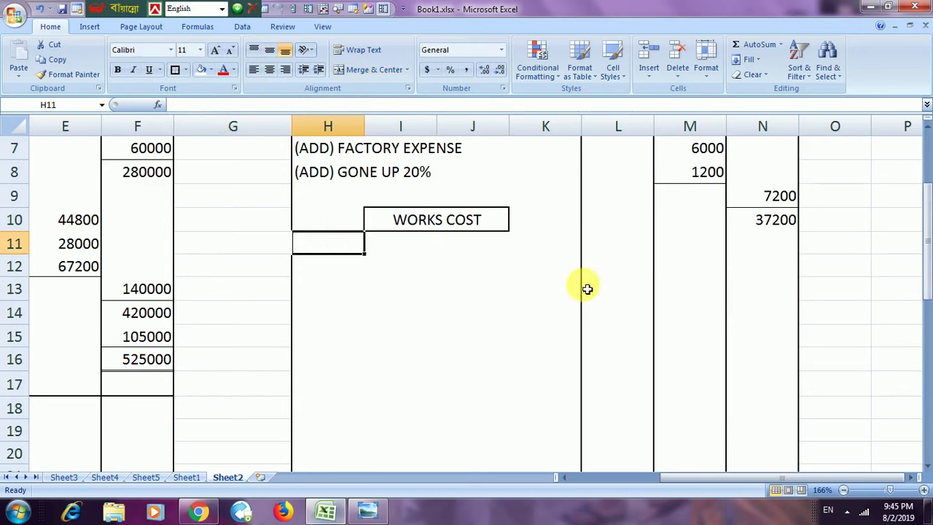
text(9)
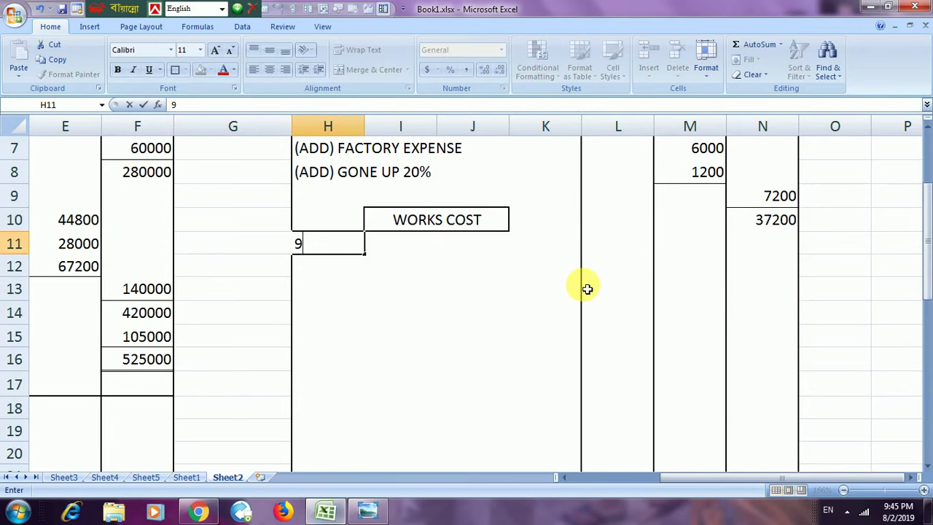
key(BackSpace)
text((ADD)
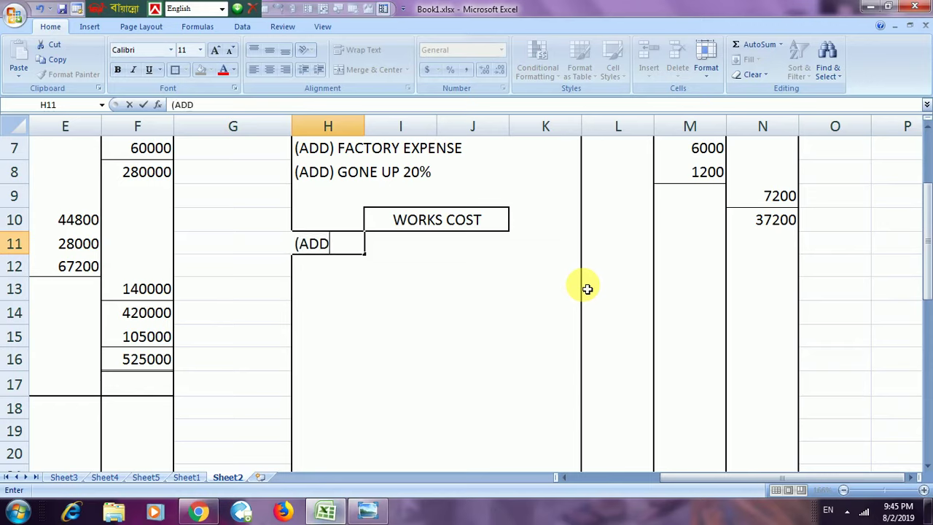
text() COMMERCIA)
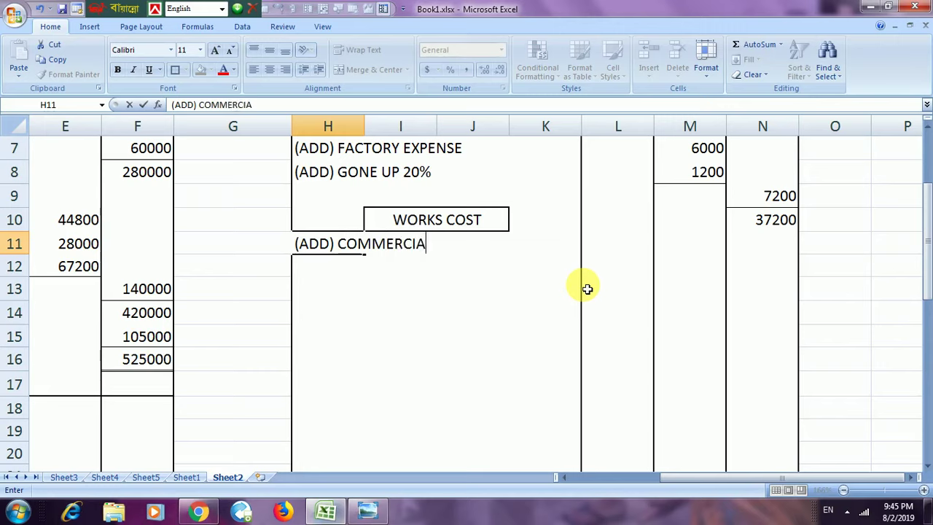
text(L EXPENSE:)
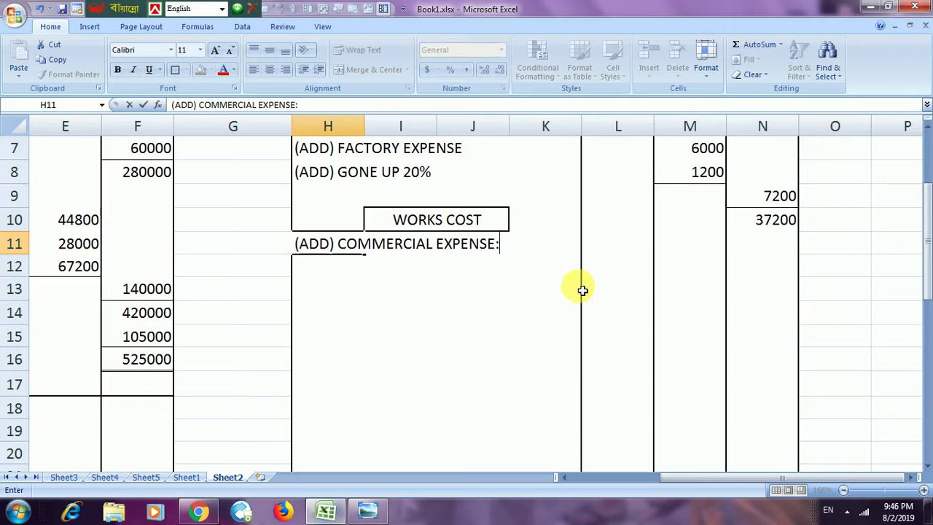
click(488, 360)
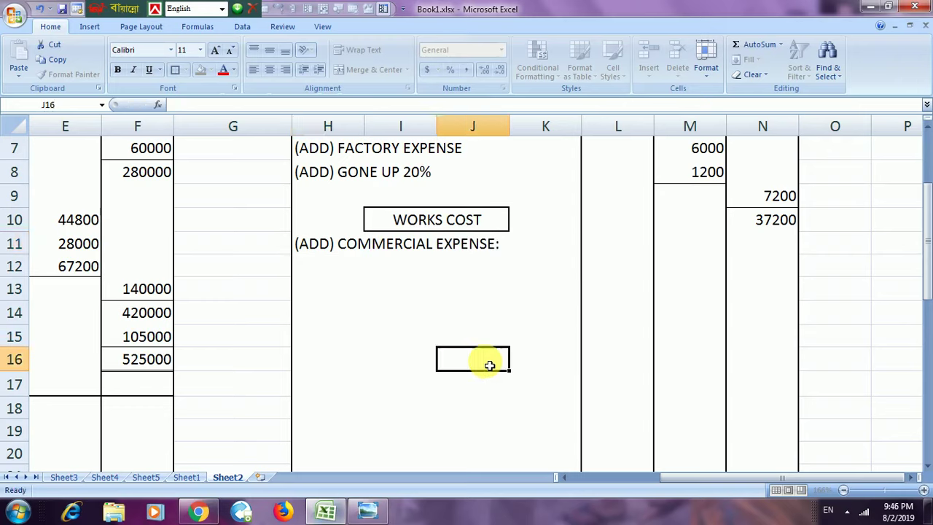
Underline the (ADD) COMMERCIAL EXPENSE: heading across H11:J11
click(345, 246)
drag(345, 246, 506, 245)
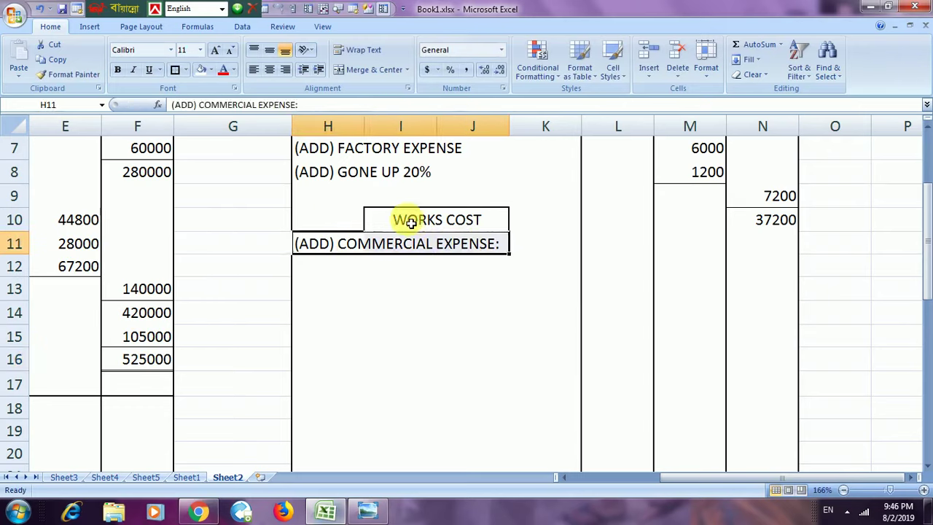
click(149, 72)
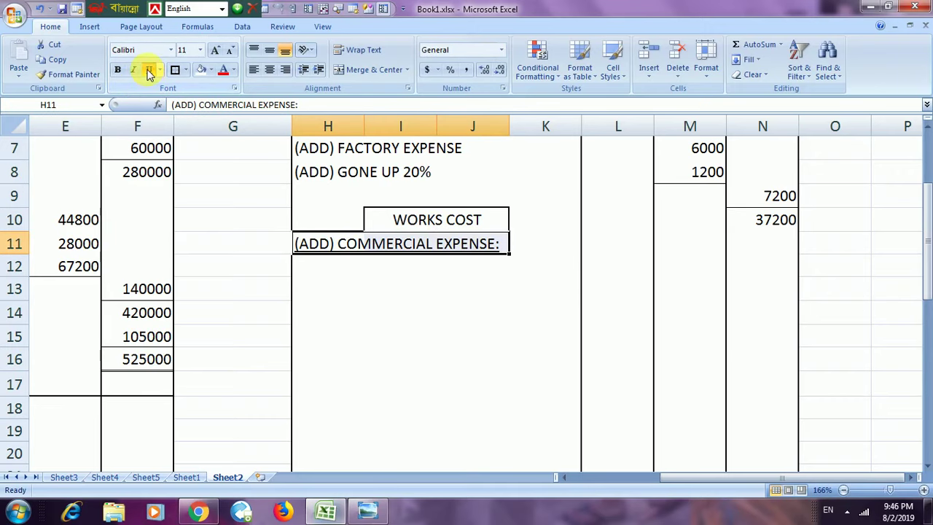
click(491, 326)
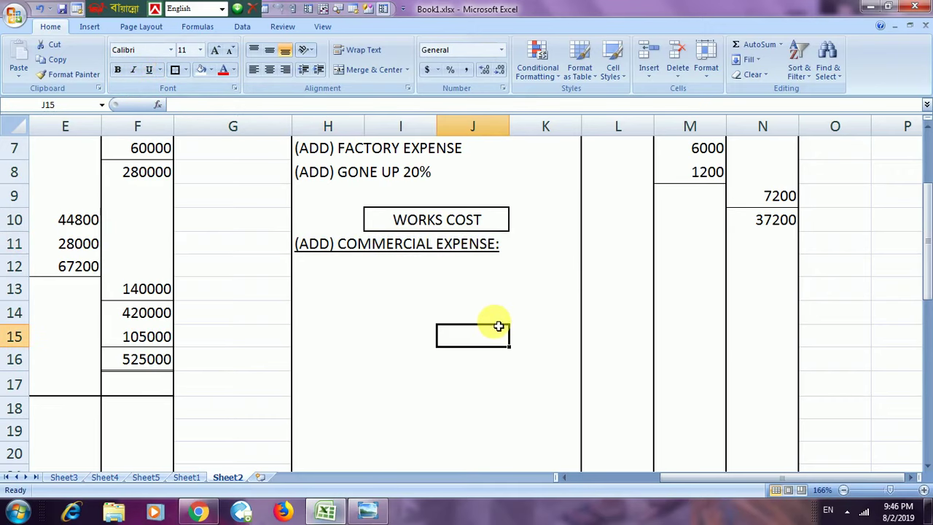
Compare the tender sheet's direct material and direct wages lines with the cost statement's cost and commercial expense lines
scroll(494, 318, up, 2)
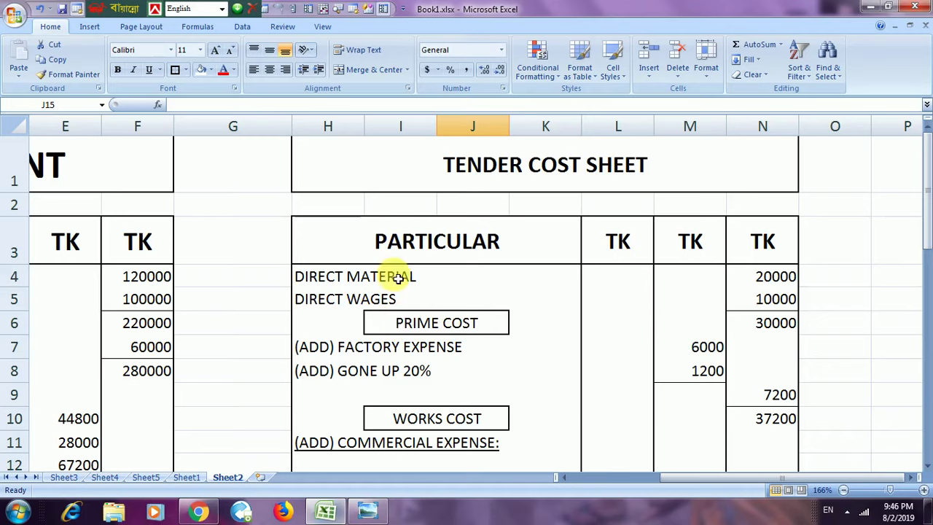
click(312, 282)
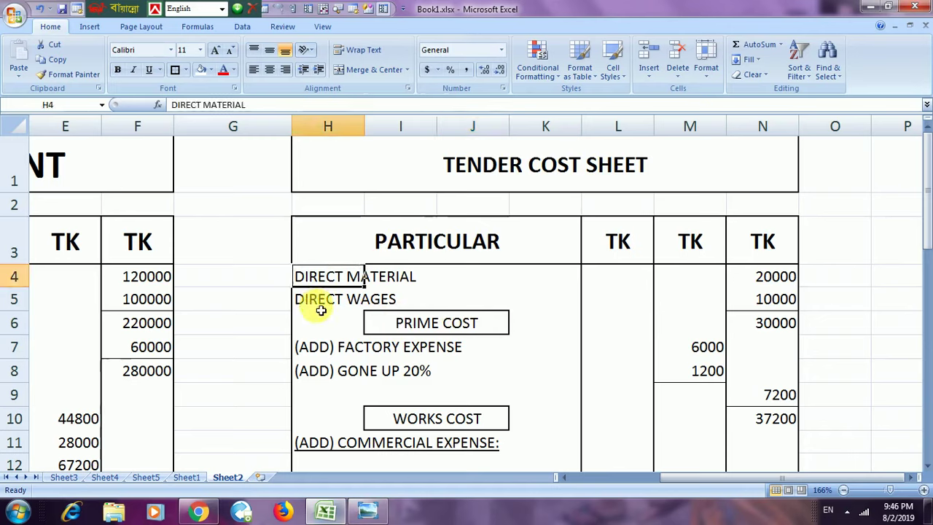
click(320, 307)
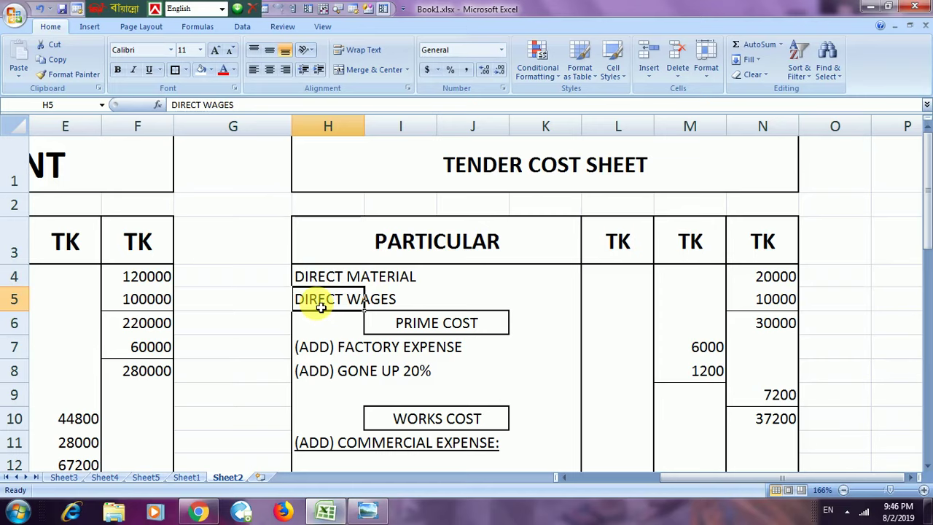
click(319, 285)
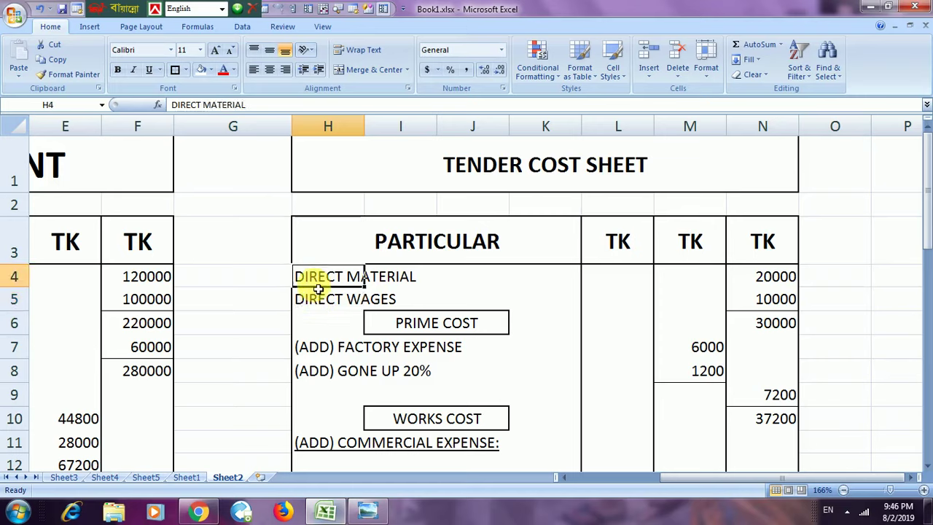
click(317, 294)
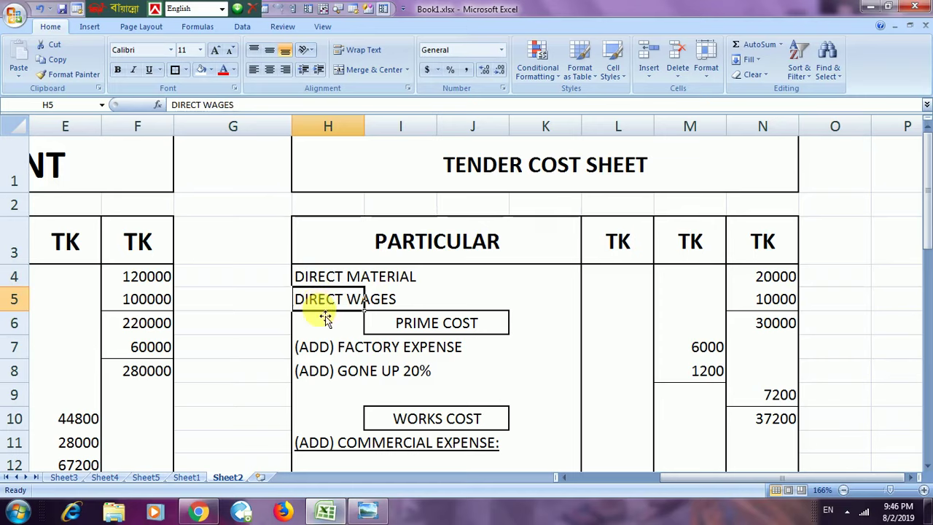
drag(677, 483, 615, 483)
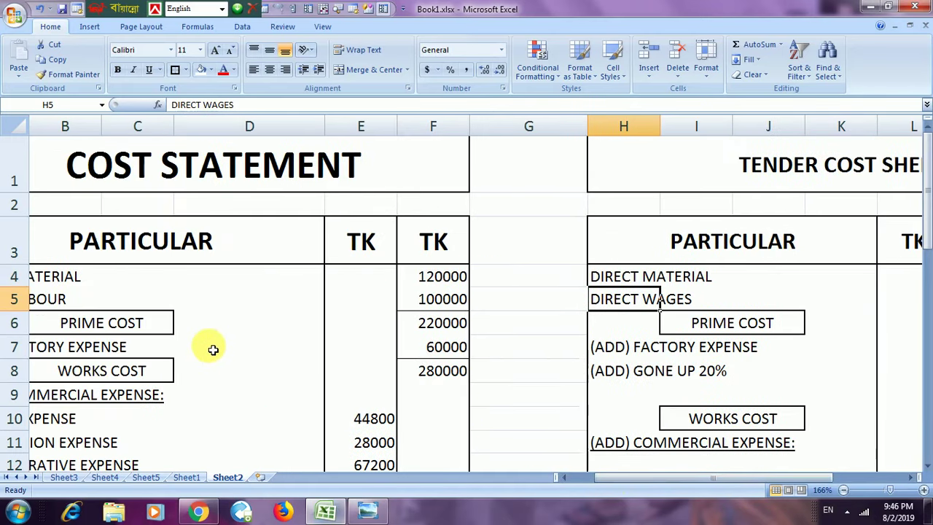
drag(624, 483, 599, 483)
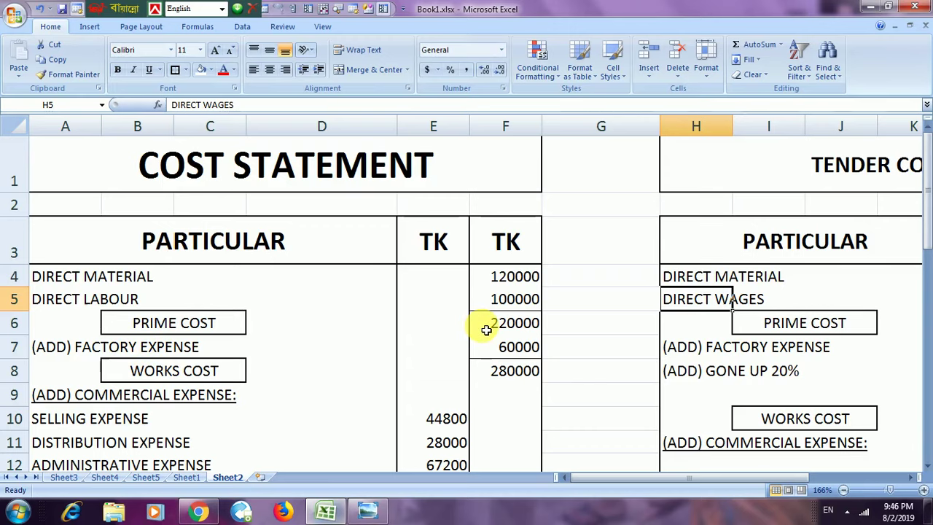
drag(678, 481, 718, 479)
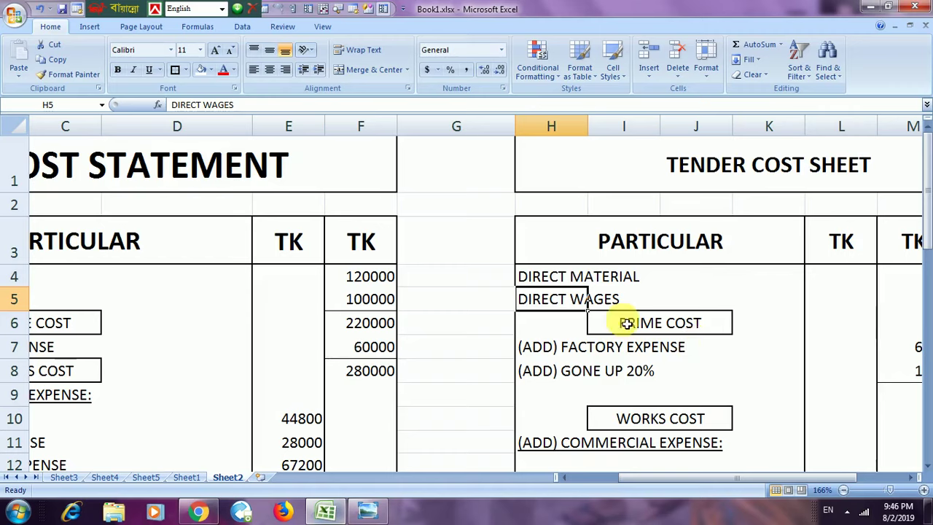
click(554, 277)
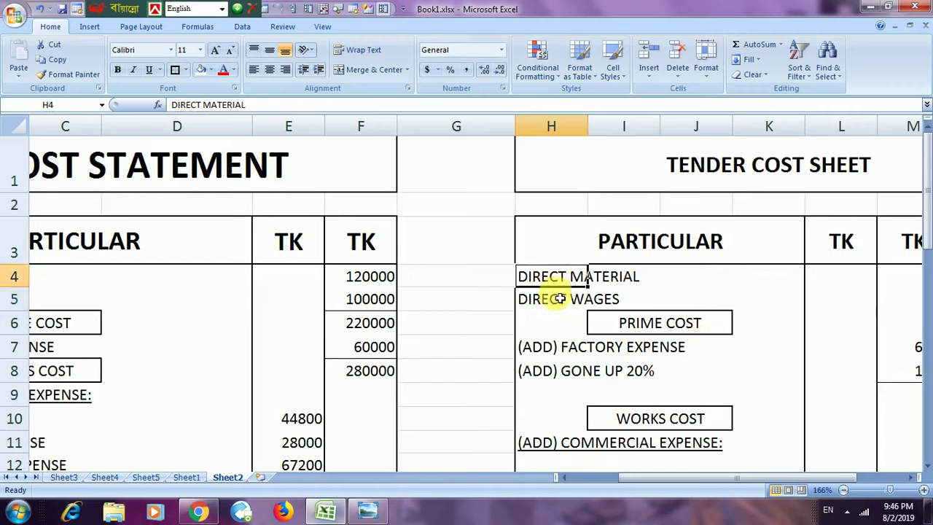
click(559, 299)
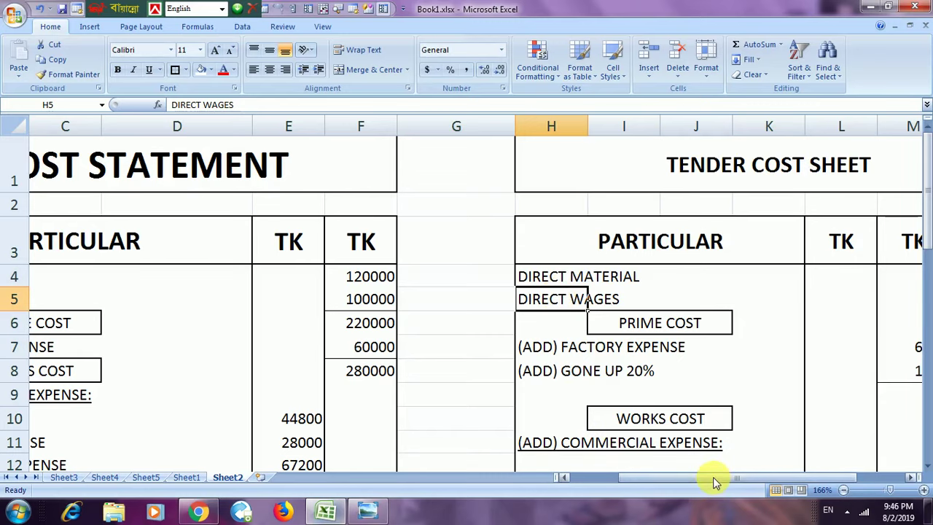
drag(714, 478, 656, 483)
scroll(156, 385, down, 2)
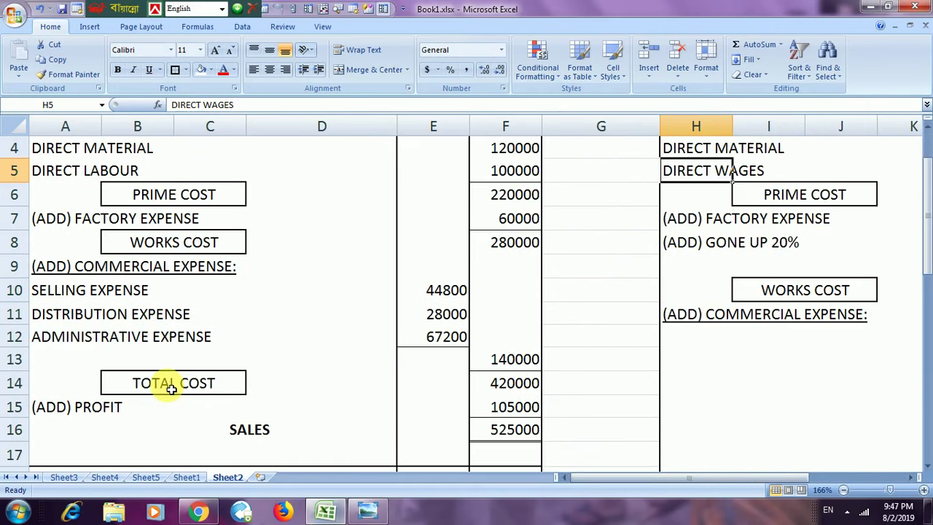
scroll(170, 386, up, 2)
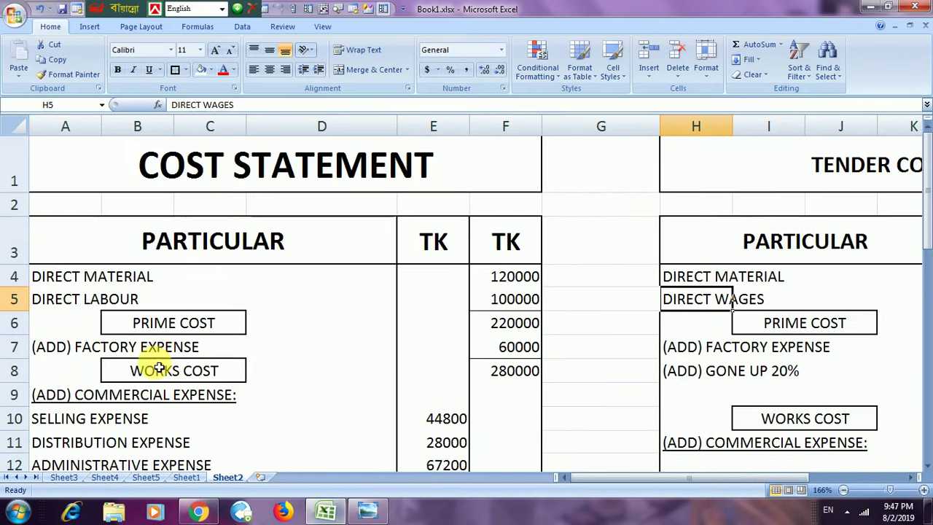
Enter the label SELLING EXPENSE in H12, under the commercial expense heading of the tender cost sheet
scroll(726, 408, down, 1)
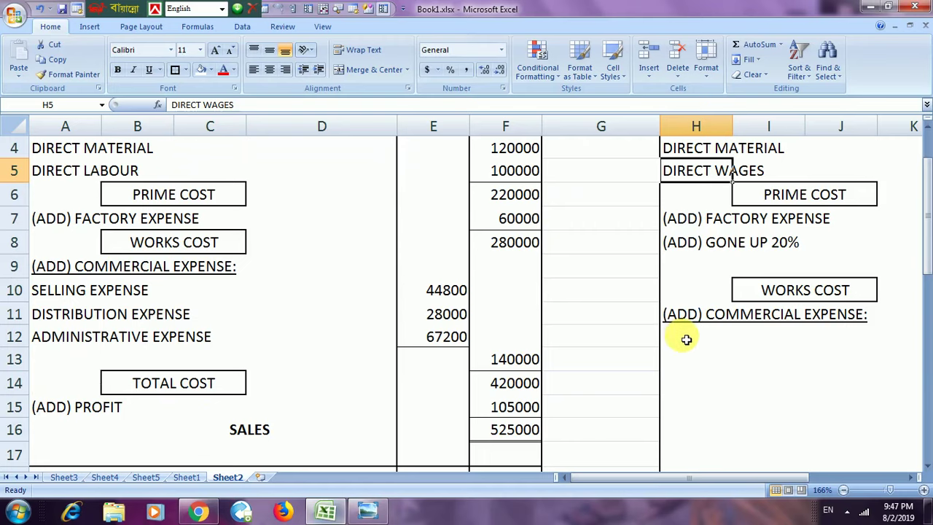
click(686, 339)
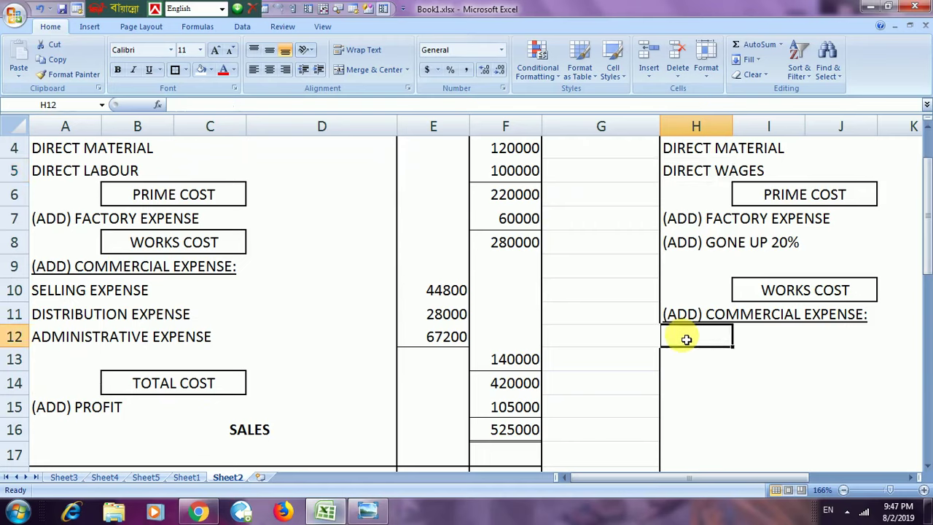
text(S)
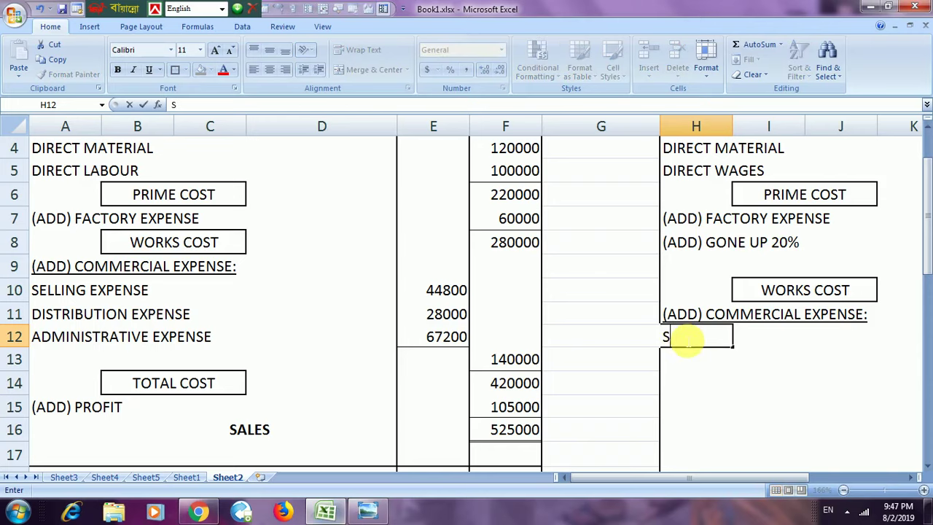
text(ELLING E)
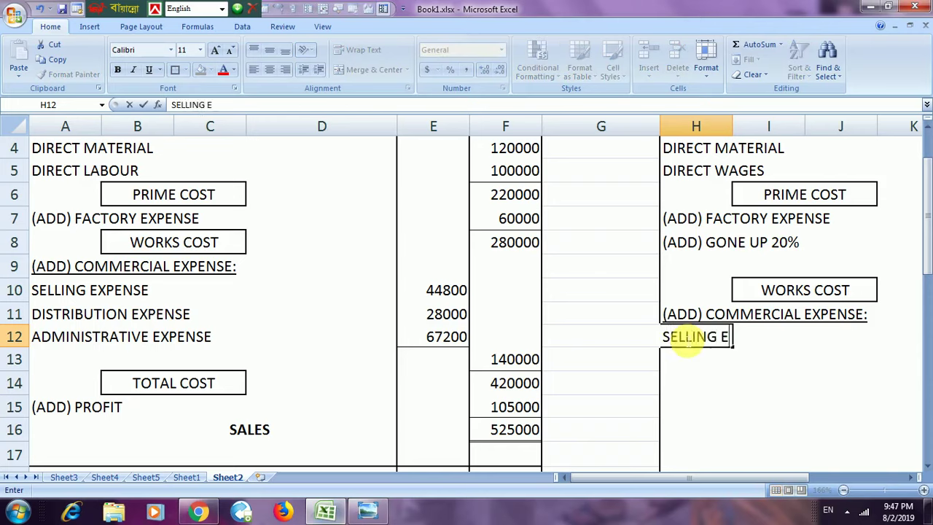
text(XPENSE)
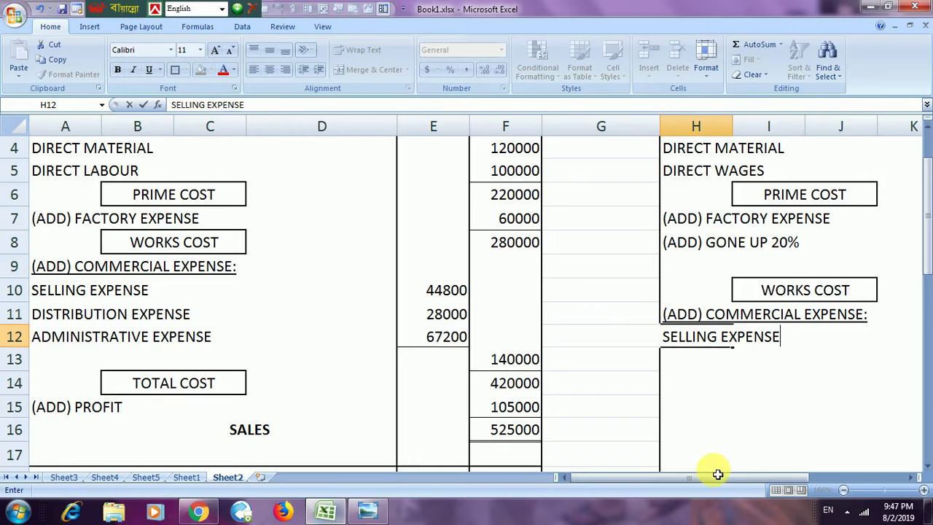
Calculate the selling expense in L12 as 16% of the works cost with =N10*.16
drag(928, 251, 928, 296)
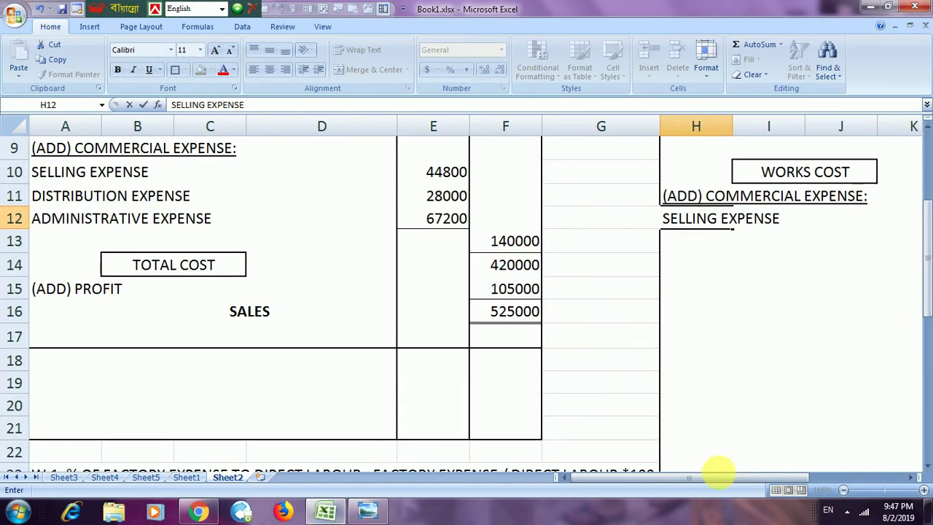
drag(731, 475, 800, 478)
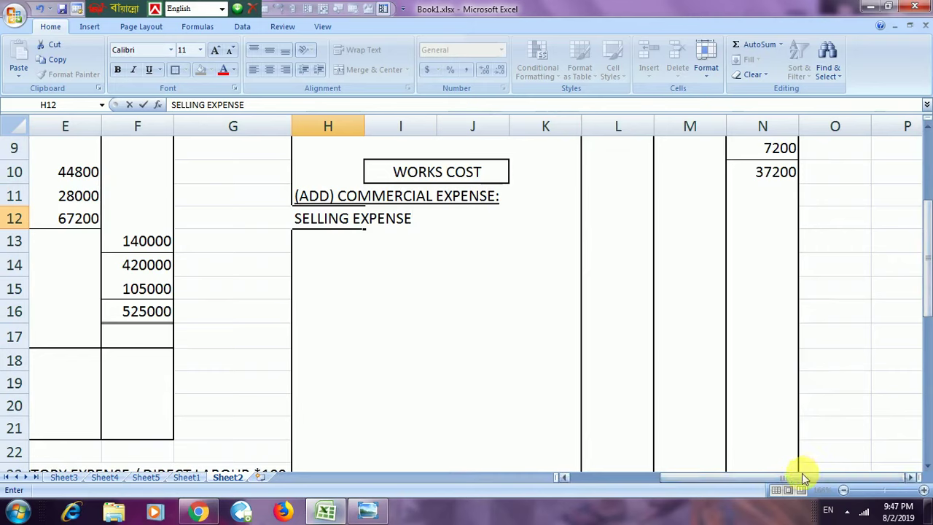
click(617, 218)
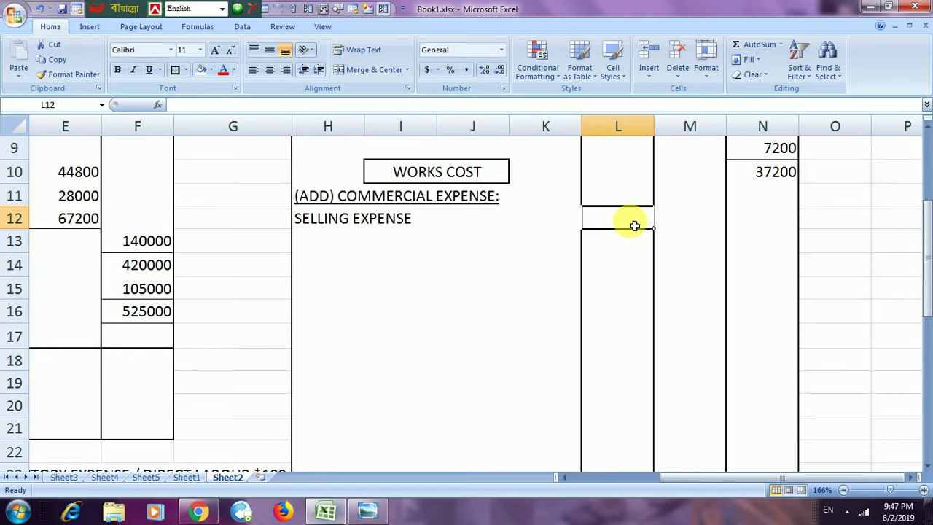
text(=)
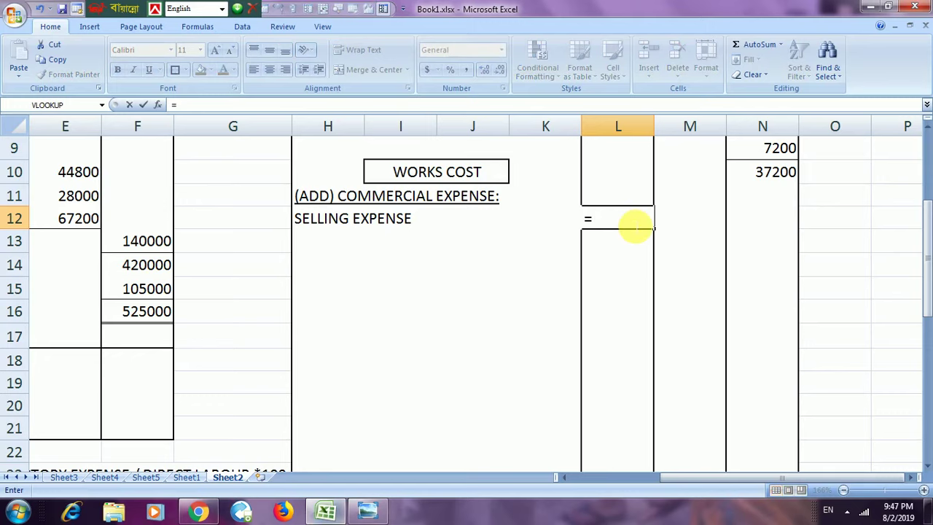
click(763, 180)
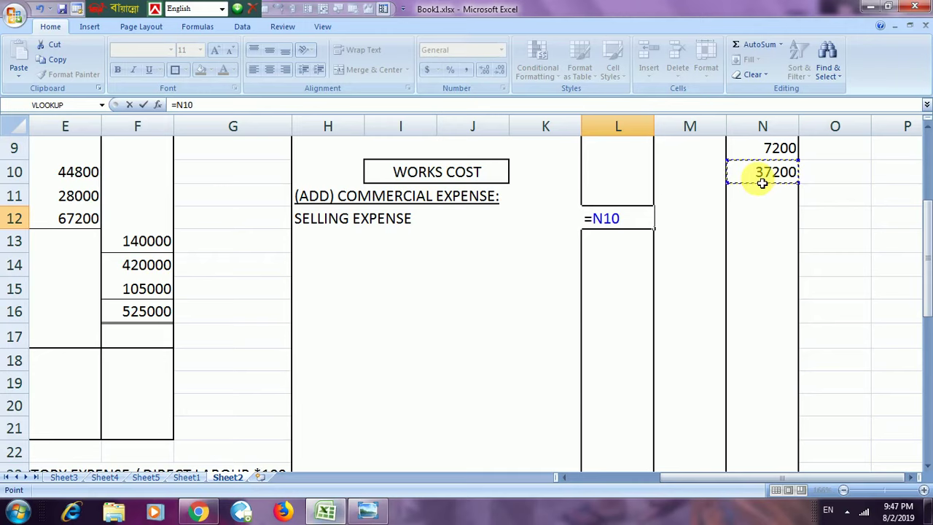
text(*.16)
key(Return)
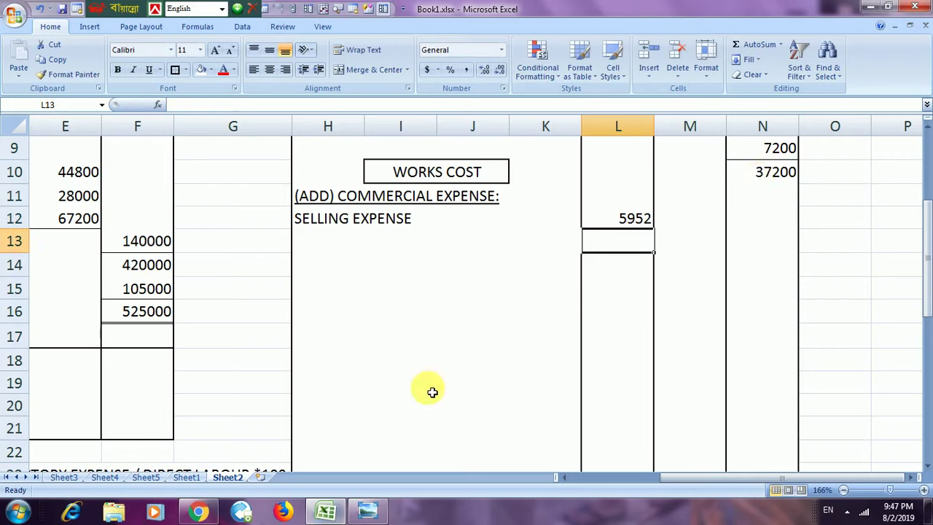
Consult the Exercise-14 image in Windows Photo Viewer and, back in Excel, enter the label (ADD) GONE UP 12.5% in H13
click(365, 510)
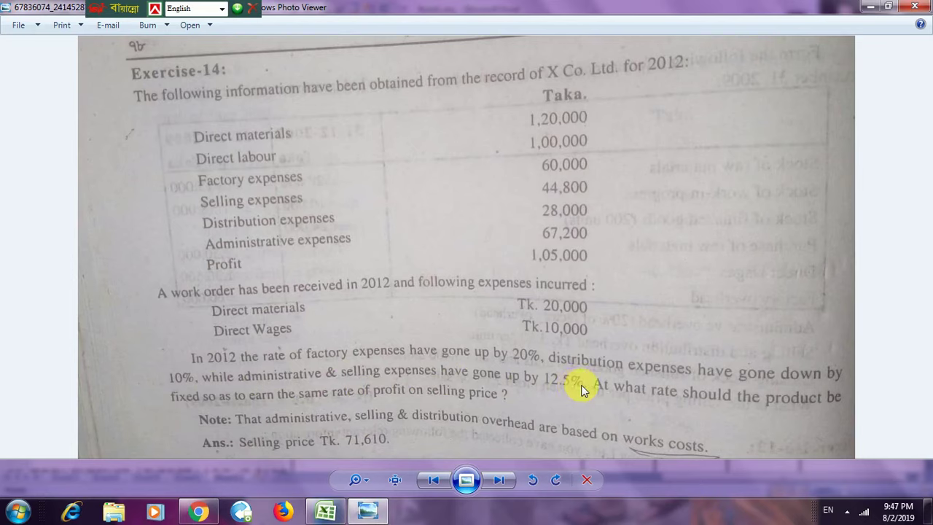
mouse_move(339, 518)
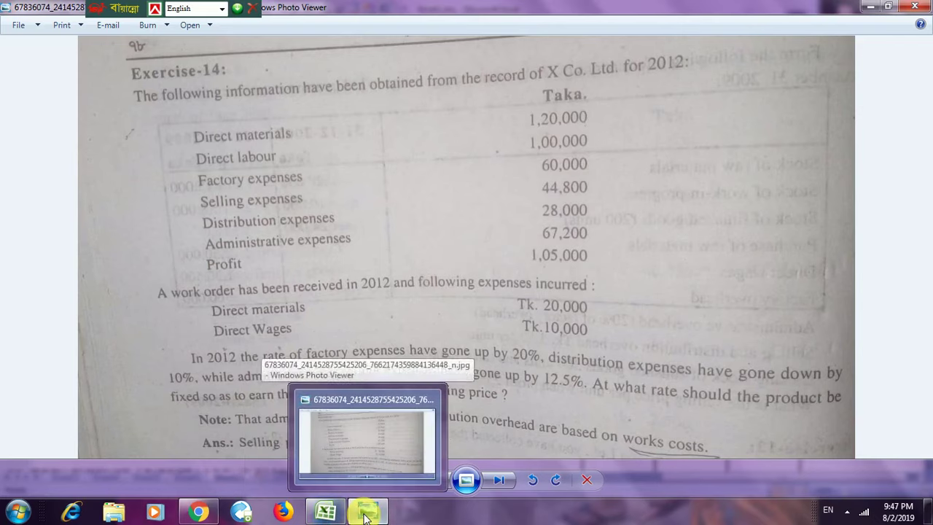
mouse_move(337, 436)
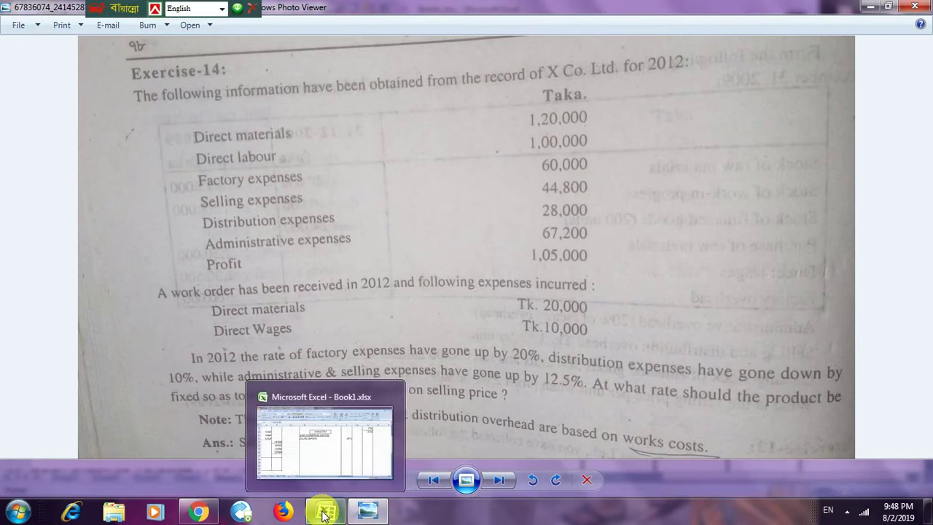
click(303, 454)
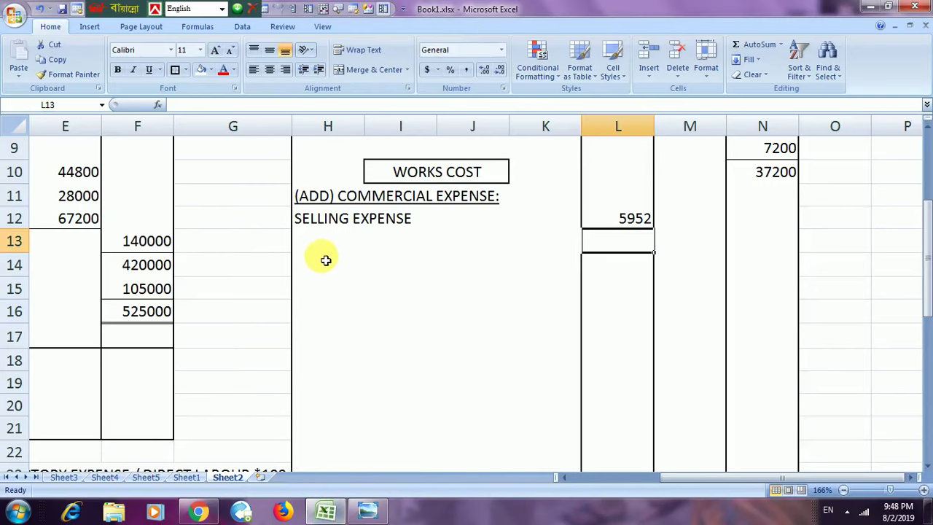
click(314, 237)
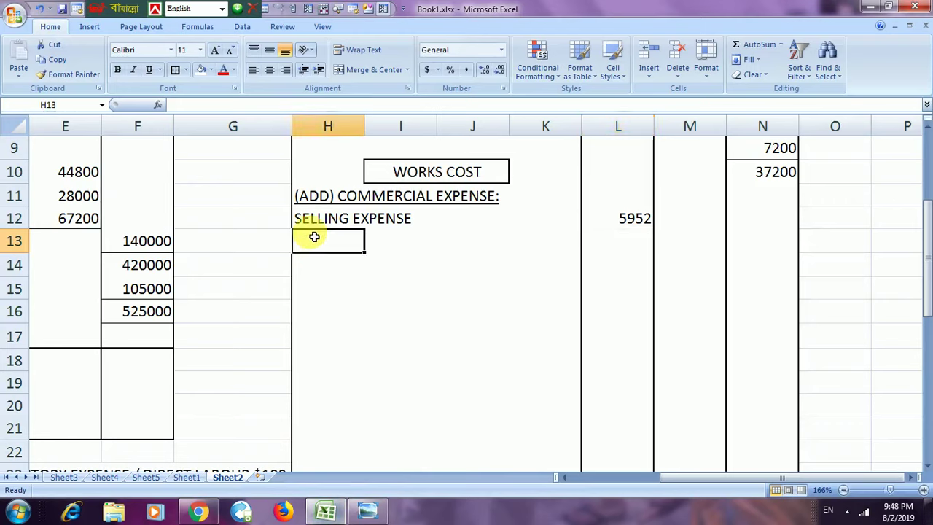
text(()
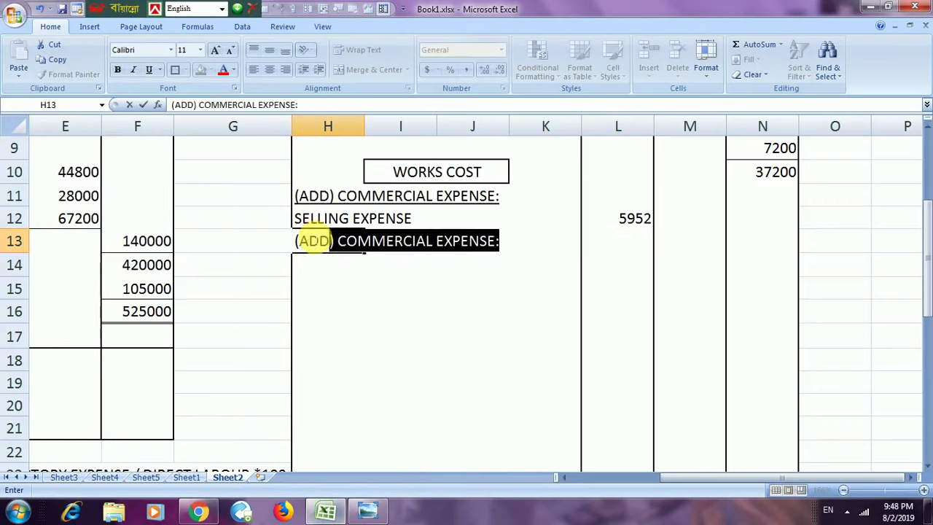
text(ADD) GON)
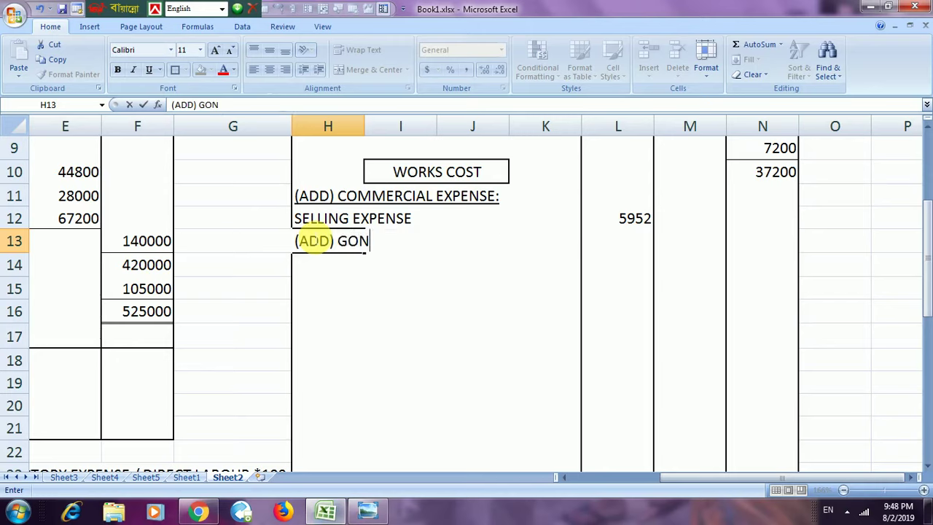
text(E UP 12.5)
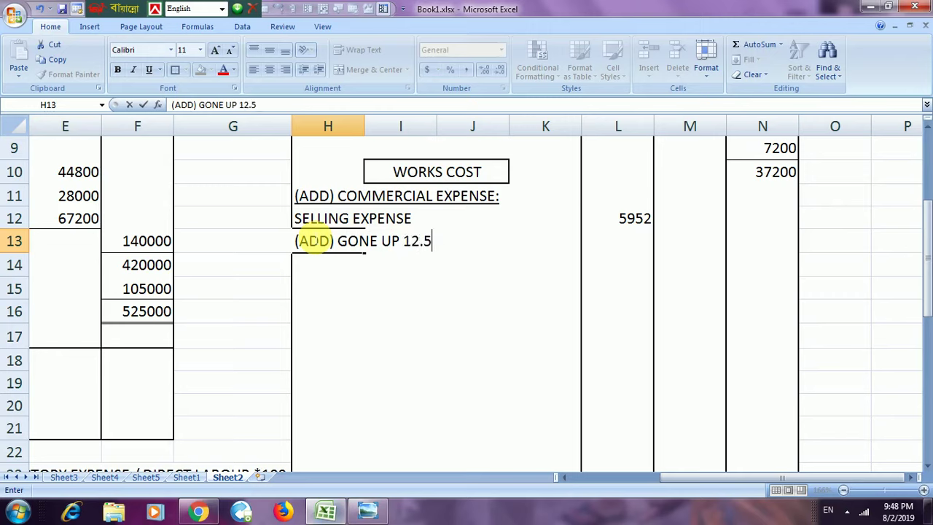
text(%)
Calculate the selling expense increase in L13 with =L12*.125 and give the cell a bottom border
click(640, 235)
text(=)
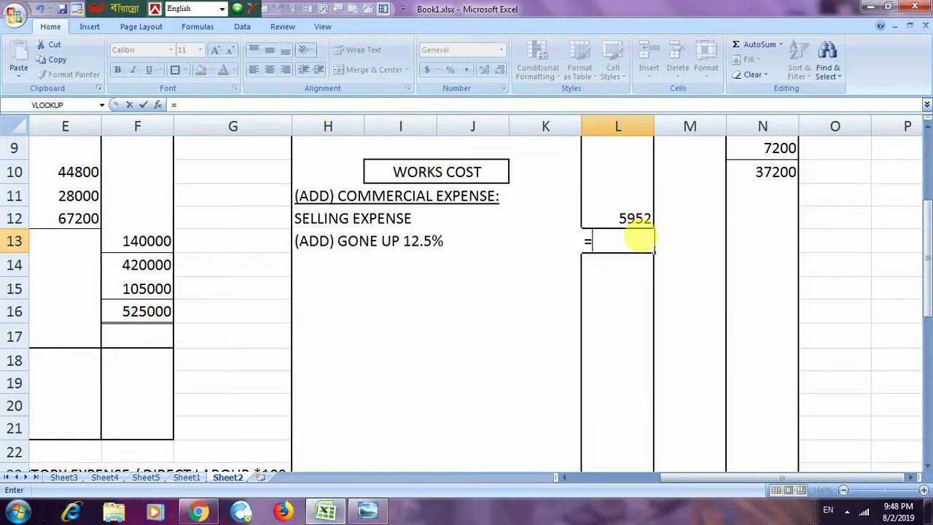
click(639, 218)
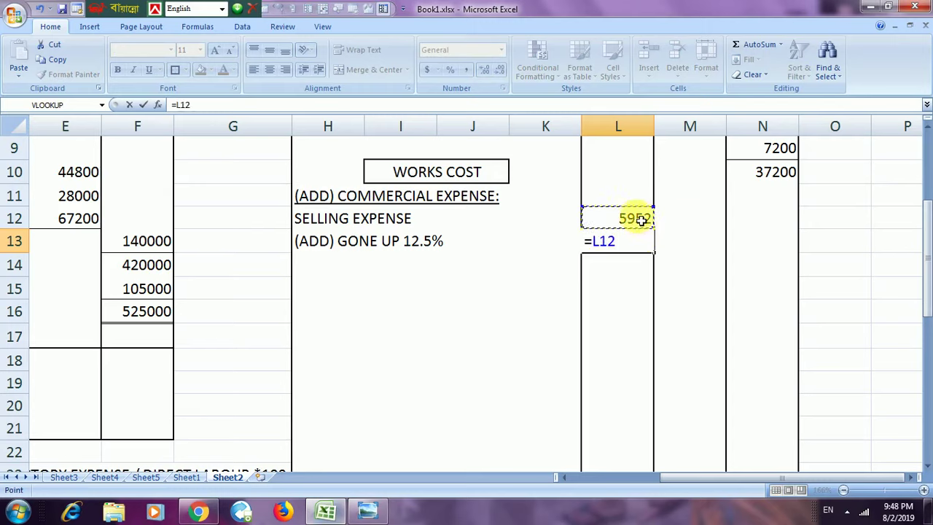
text(*.125)
key(Return)
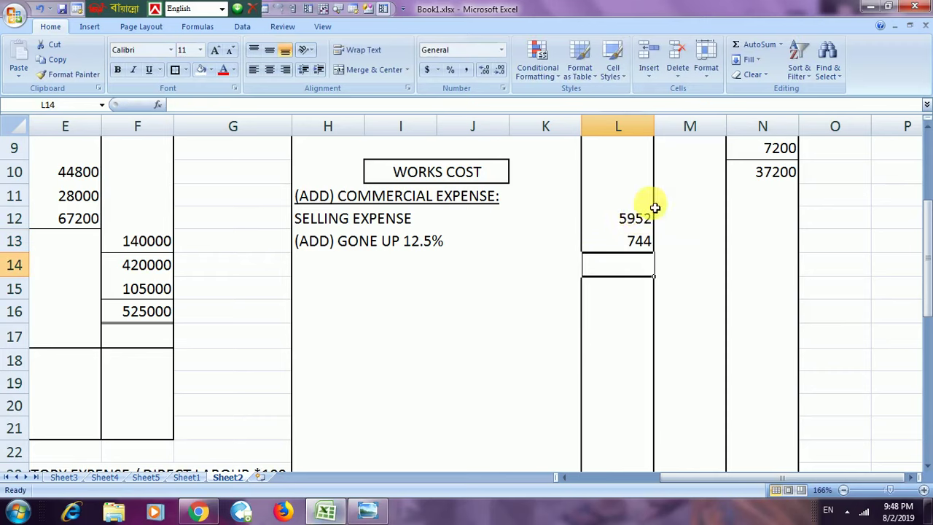
click(632, 247)
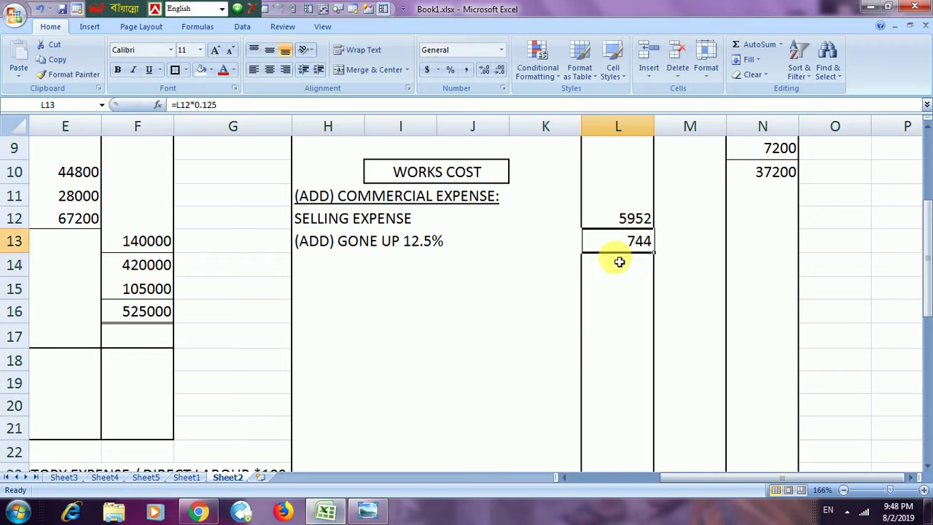
click(186, 71)
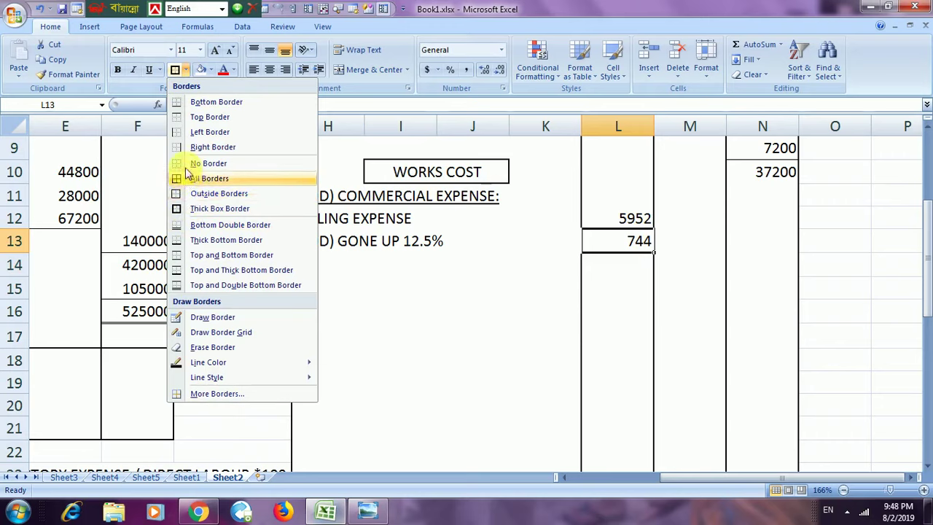
click(182, 102)
Total the selling expense and its increase in M14 with =SUM(L12:L13)
click(684, 261)
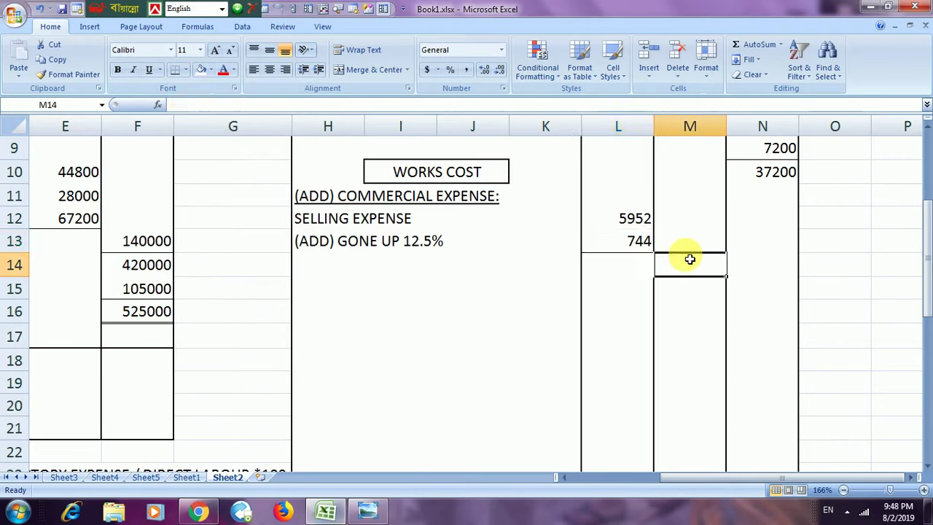
text(=)
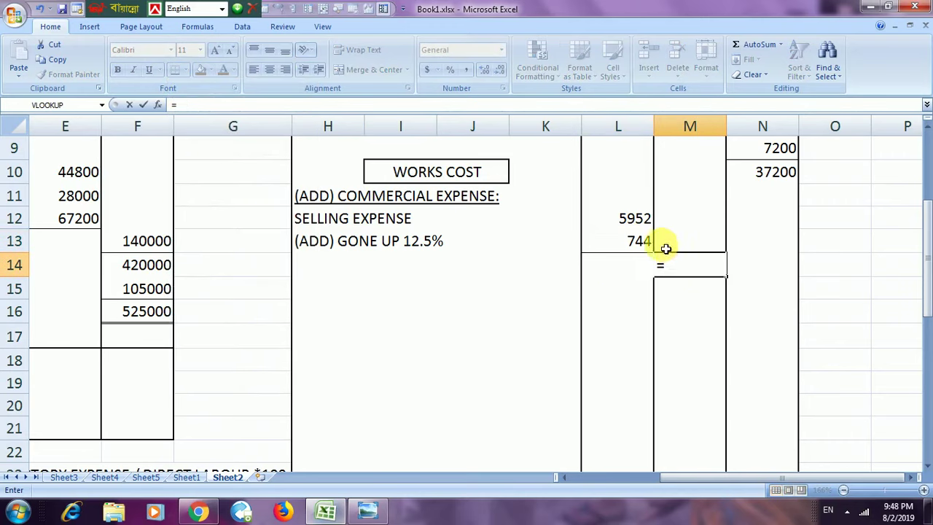
click(751, 44)
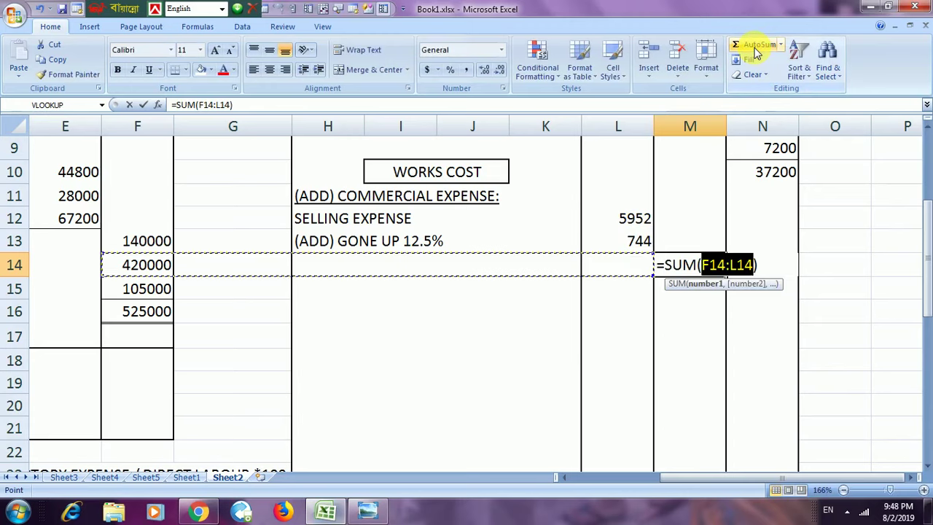
click(638, 223)
drag(639, 222, 634, 243)
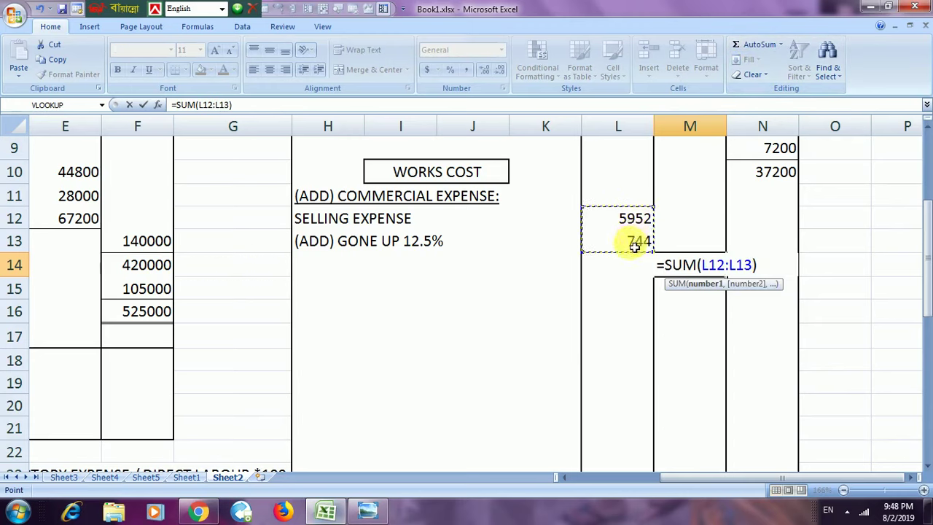
key(Return)
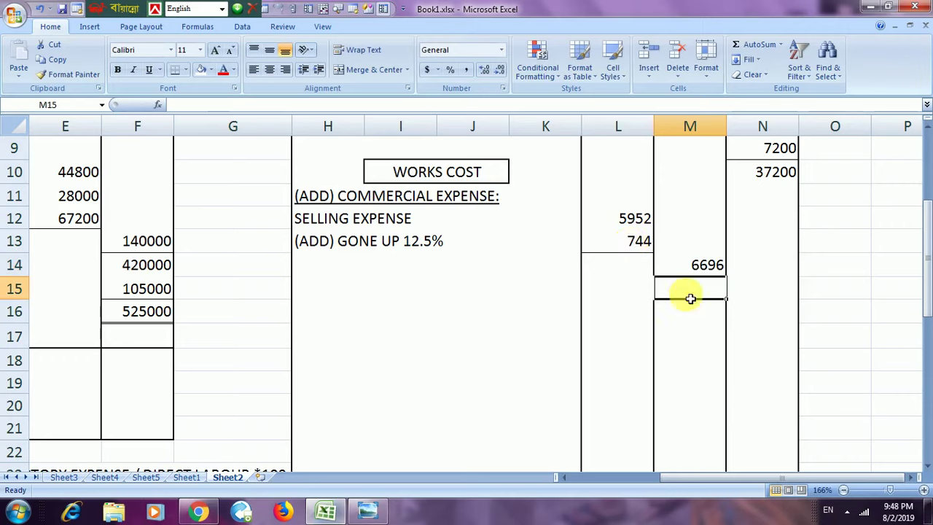
Enter the label DISTRIBUTION EXPENSE in H15 of the tender cost sheet
click(708, 268)
click(783, 297)
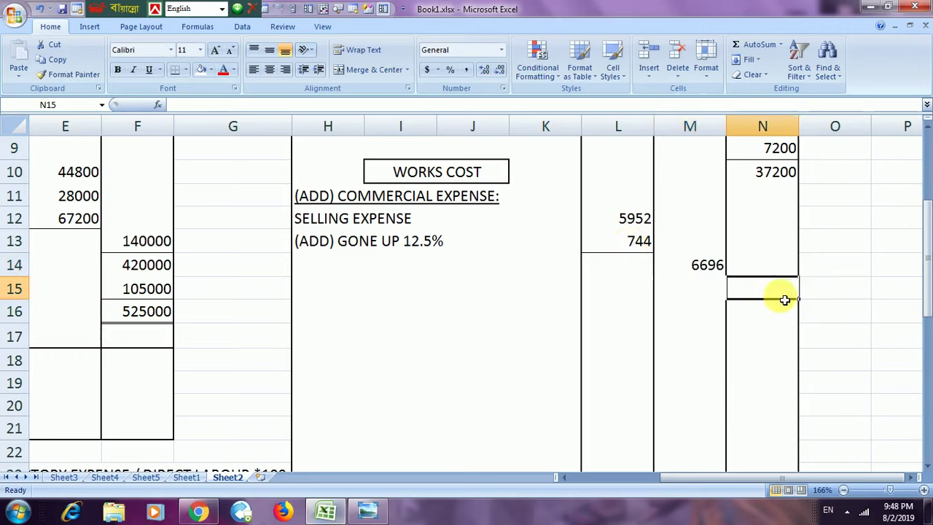
click(694, 269)
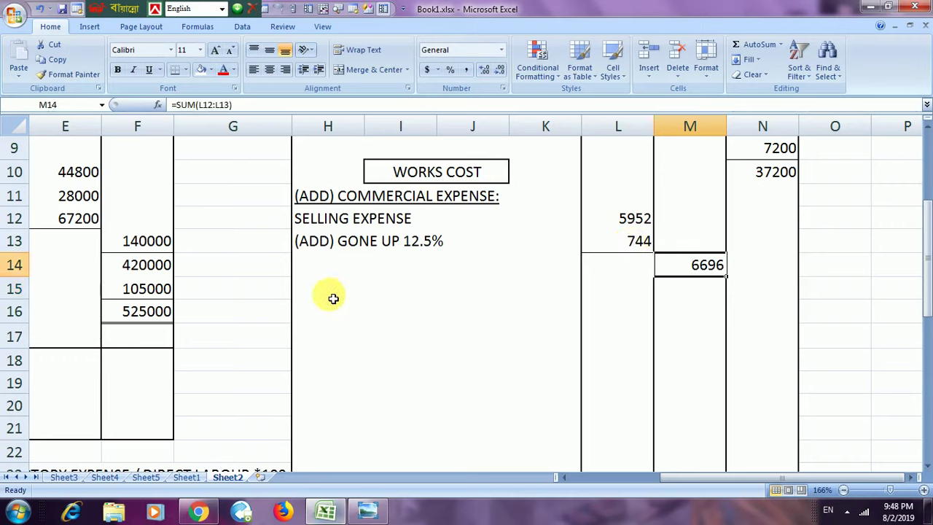
click(357, 293)
click(695, 269)
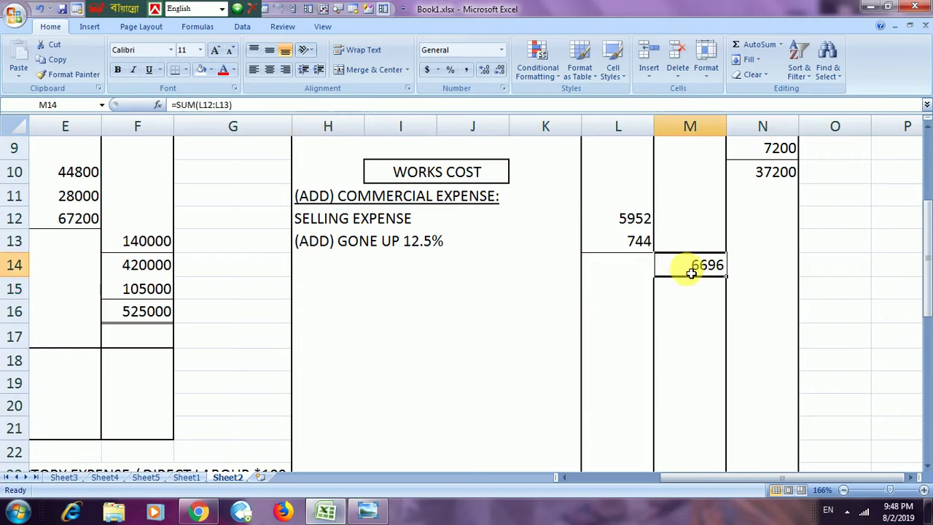
key(Left)
key(Left)
key(Left)
key(Left)
key(Left)
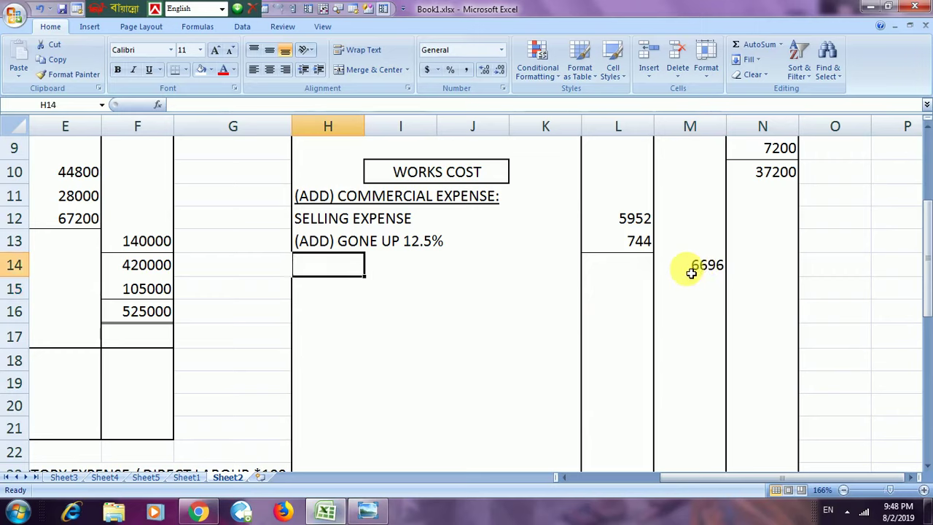
key(Down)
text(DI)
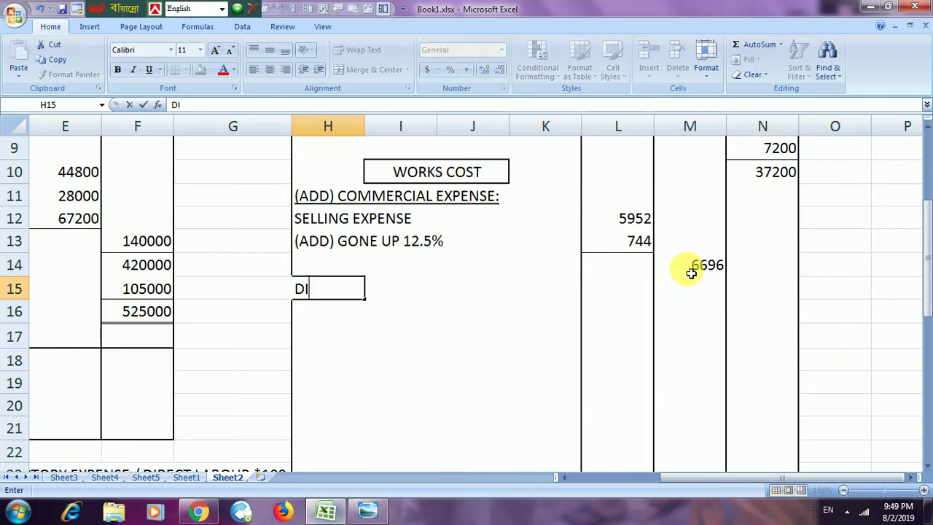
text(STRI)
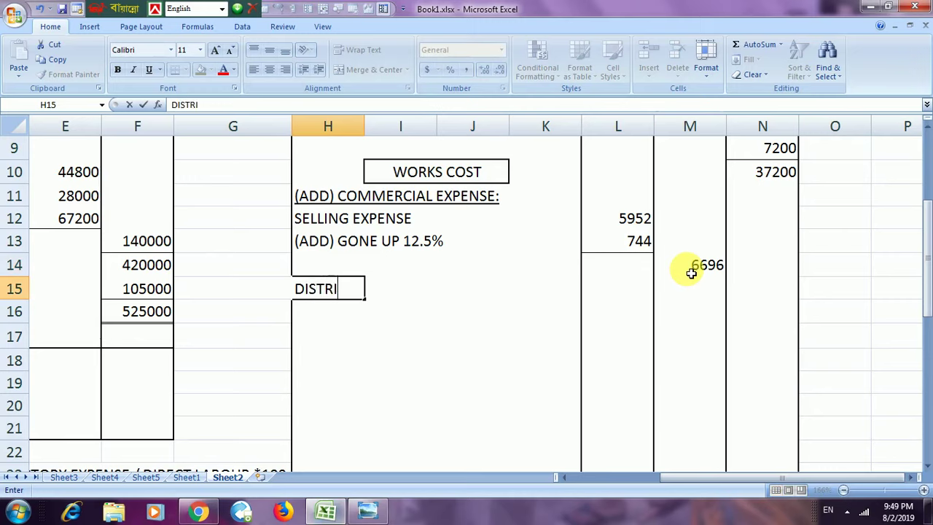
text(BUTIO)
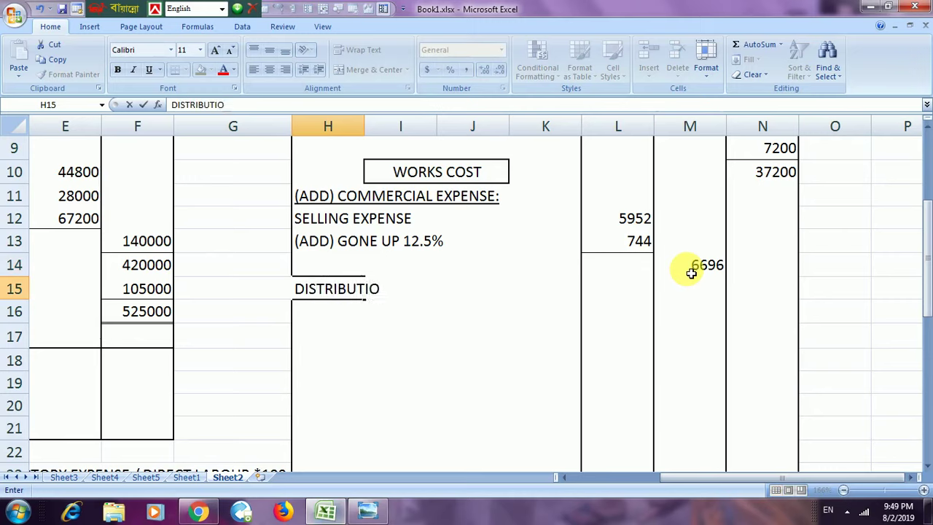
text(N EXPENS)
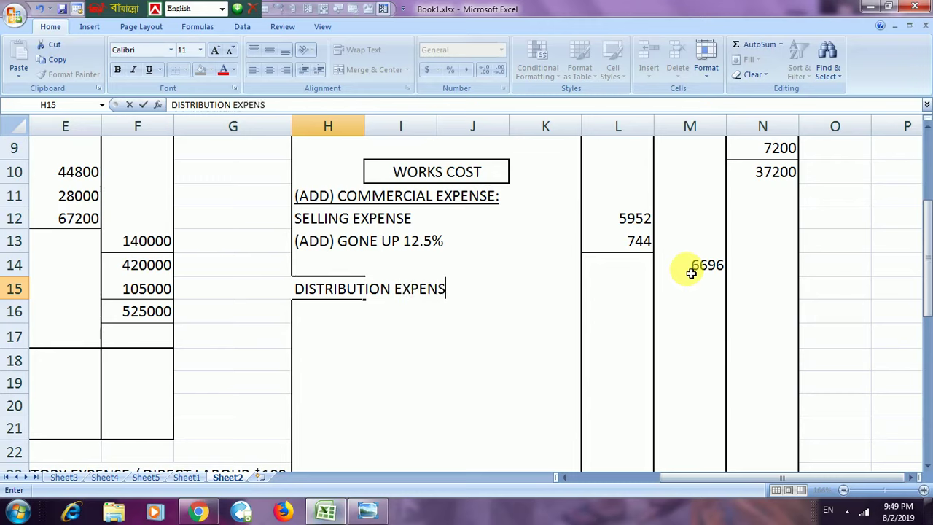
text(E)
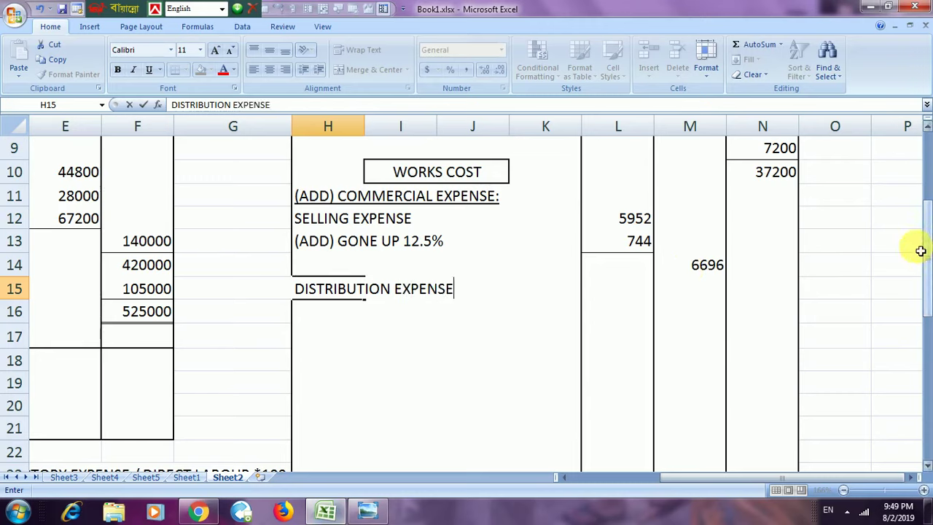
Check the distribution rate in the rate calculations and calculate the distribution expense in L15 as 10% of the works cost with =N10*.1
drag(924, 250, 923, 332)
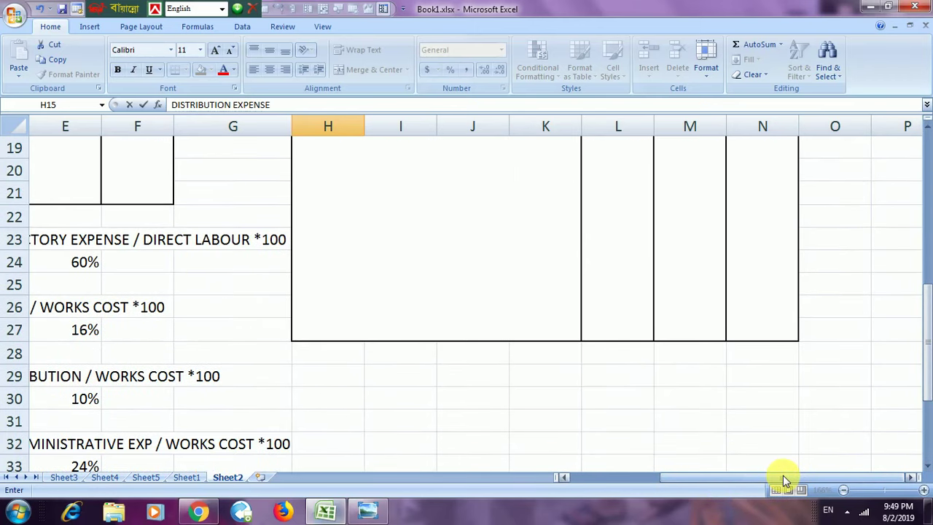
drag(929, 310, 927, 219)
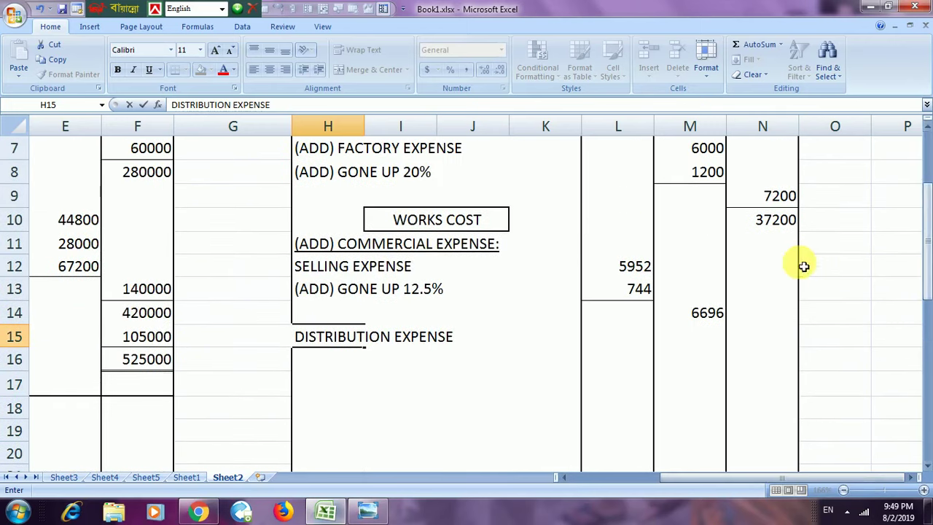
click(598, 341)
text(=)
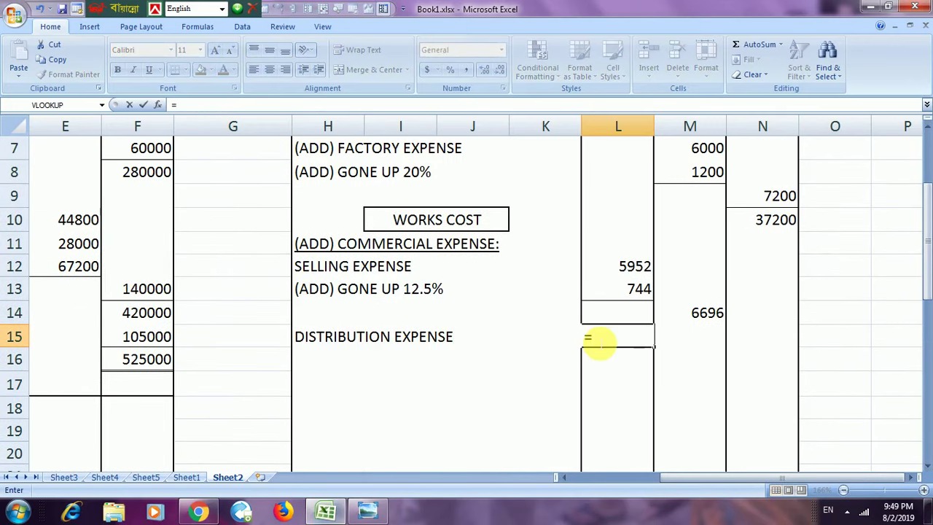
click(761, 225)
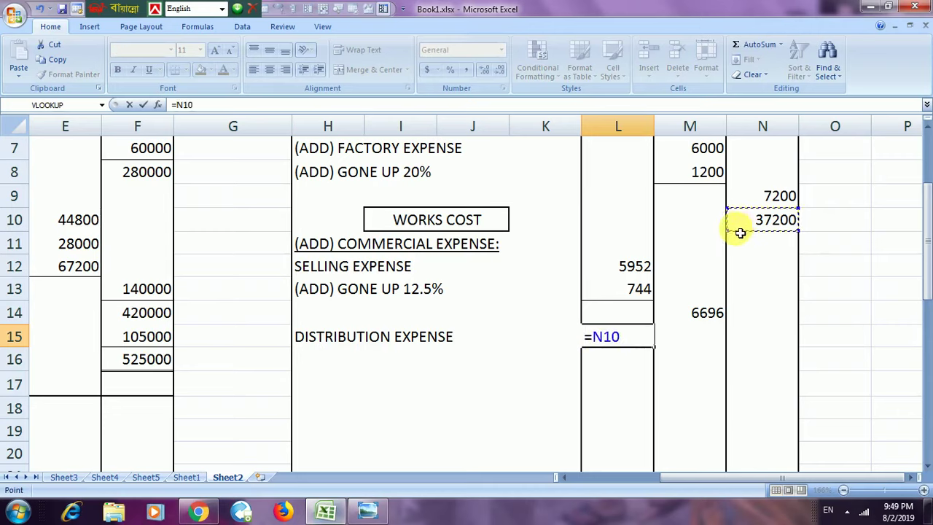
text(*.1)
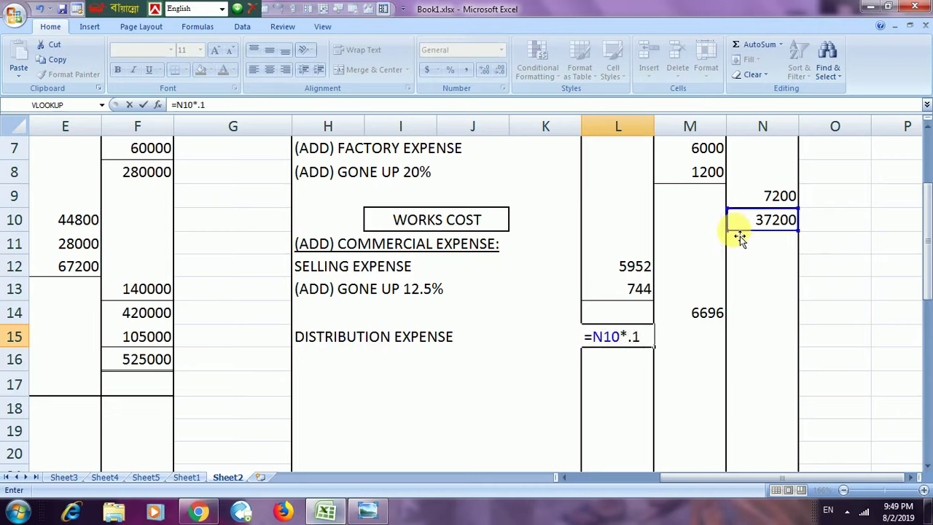
key(Return)
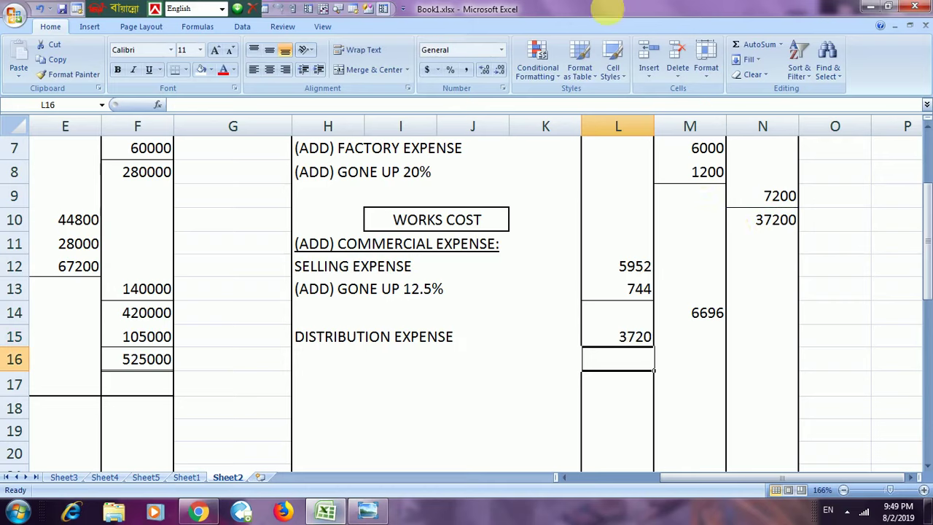
mouse_move(367, 511)
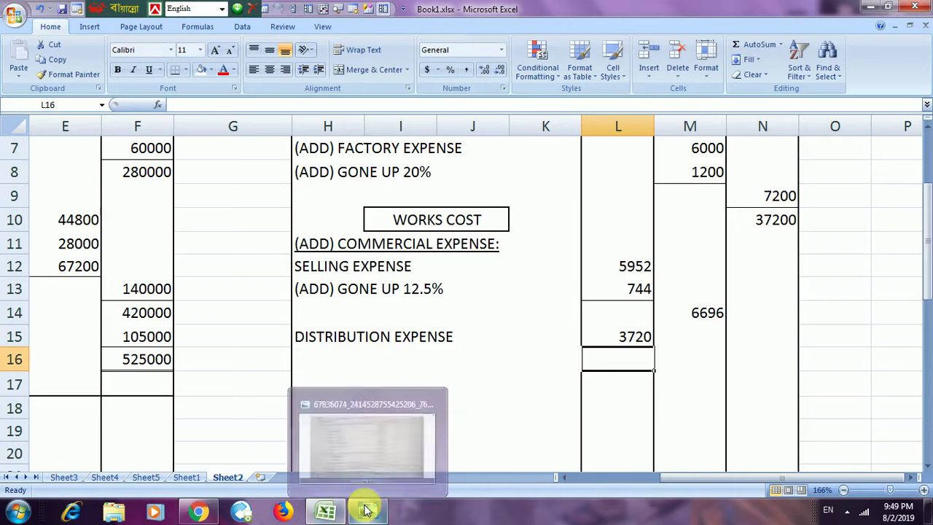
mouse_move(326, 511)
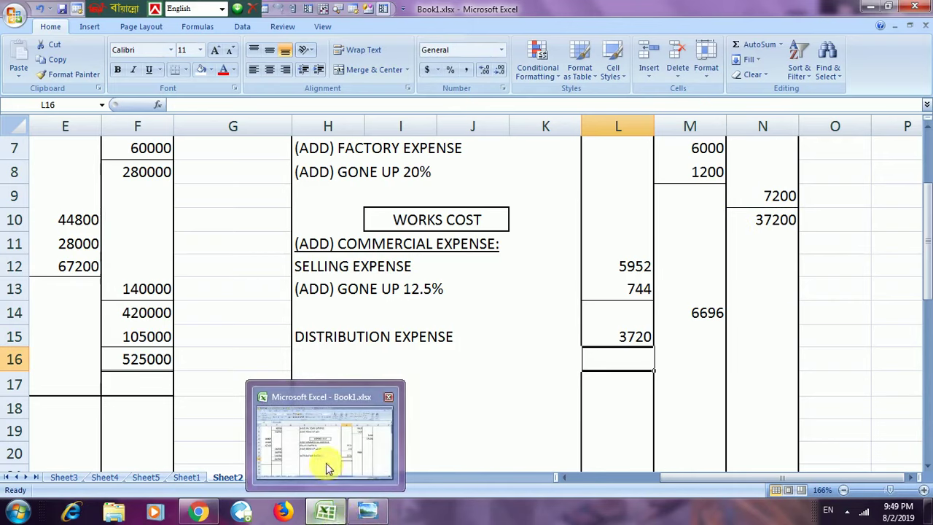
Check the distribution expense change in the Exercise-14 image and enter the label (LESS) GONE DOWN 10% in H16 of the Excel sheet
click(367, 512)
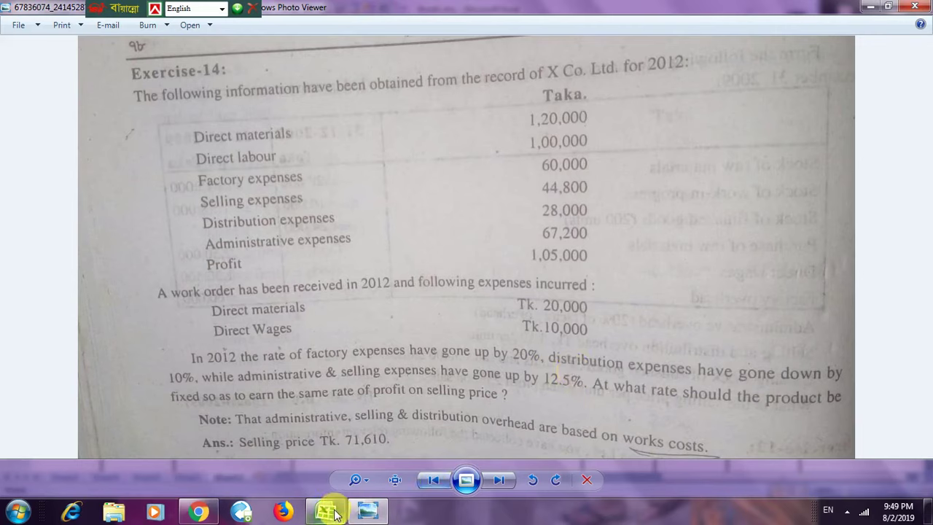
mouse_move(328, 510)
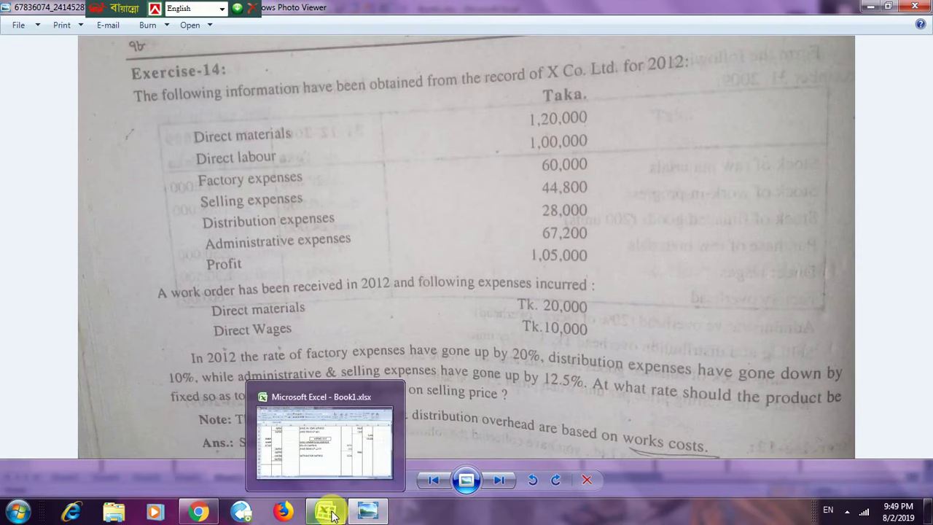
click(330, 437)
click(324, 359)
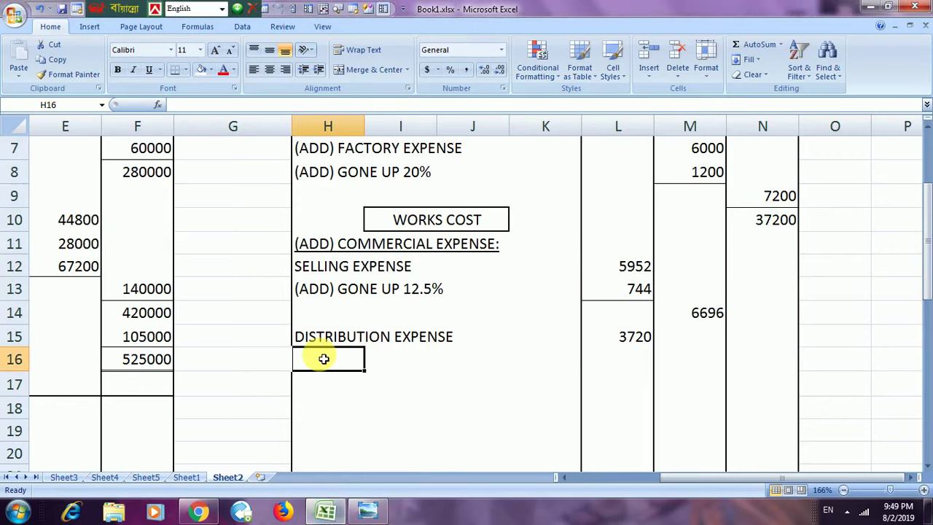
text((L)
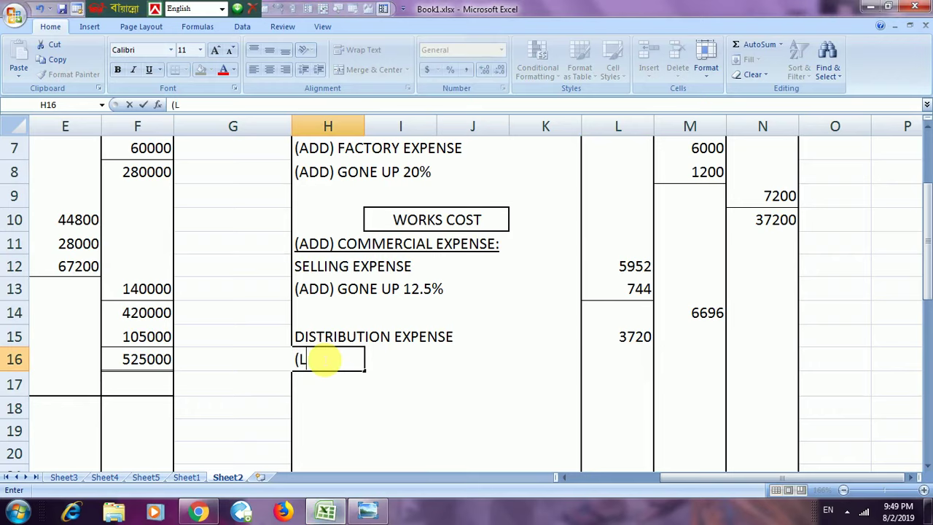
text(ESS) GONE DOWN 10%)
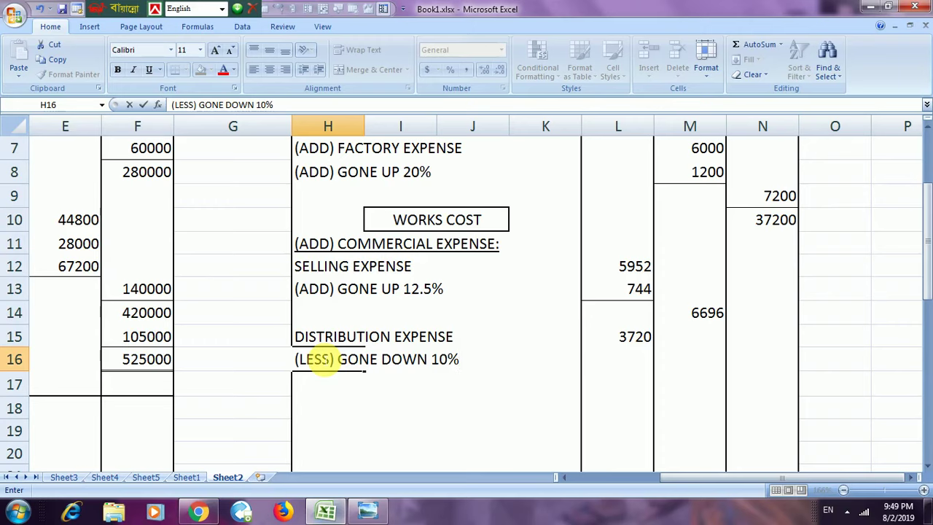
Calculate the distribution expense decrease in L16 with =L15*.1 and give the cell a bottom border
click(616, 360)
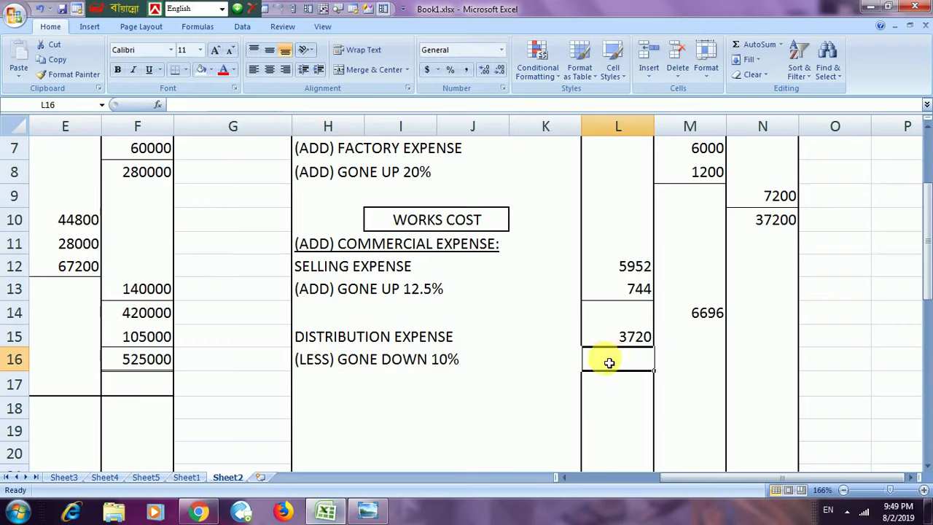
text(=)
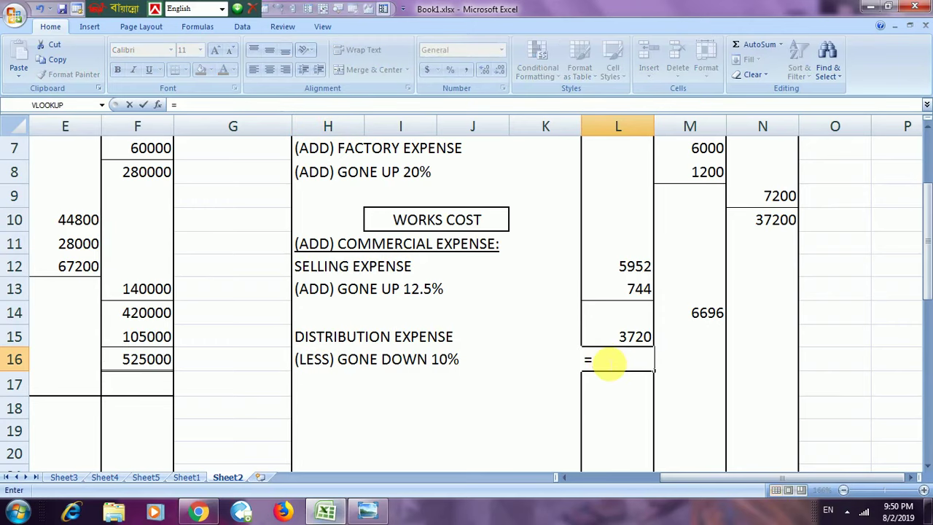
click(633, 336)
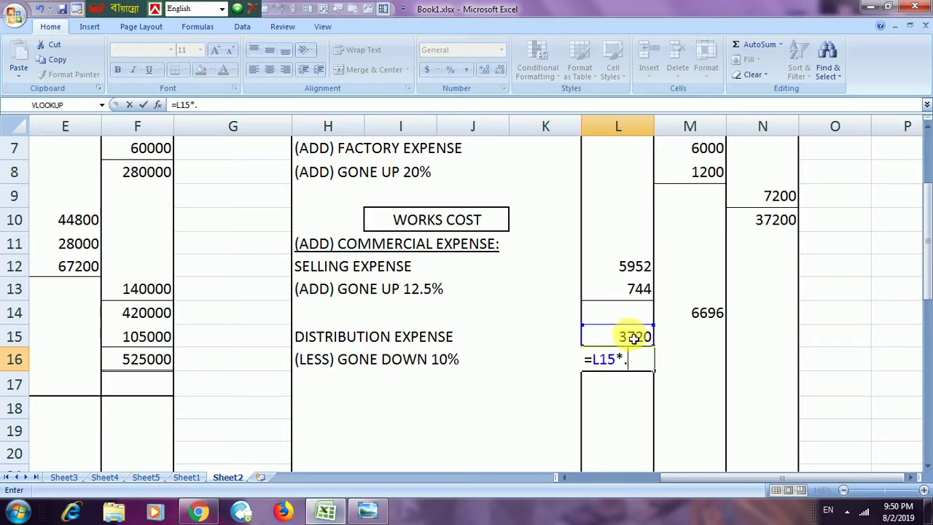
key(Return)
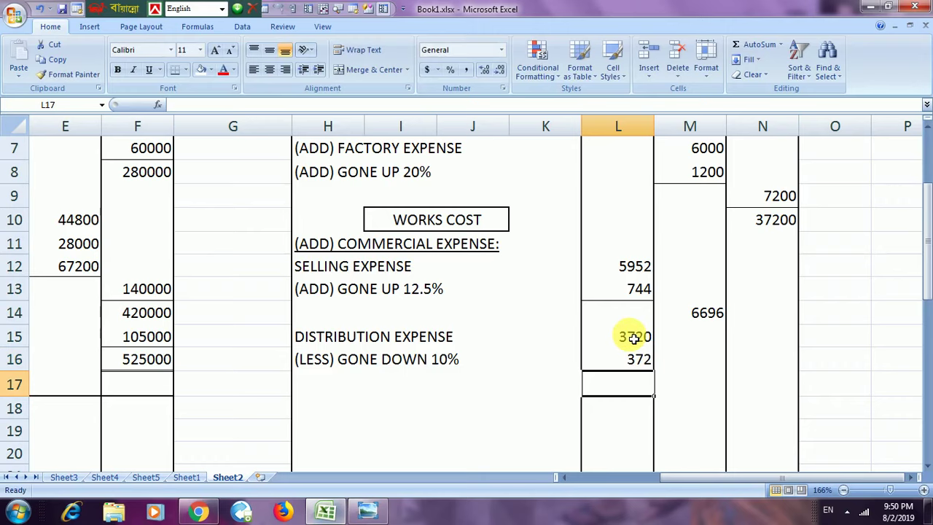
click(641, 365)
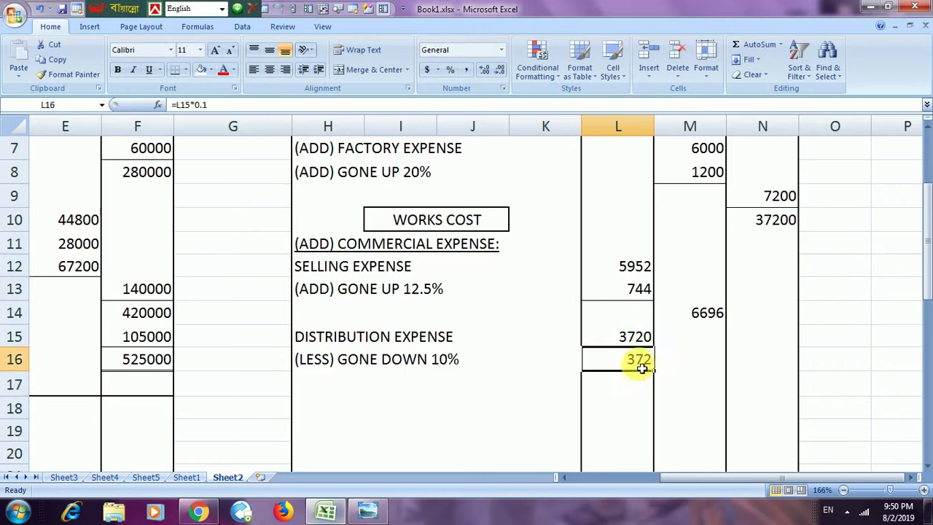
click(174, 71)
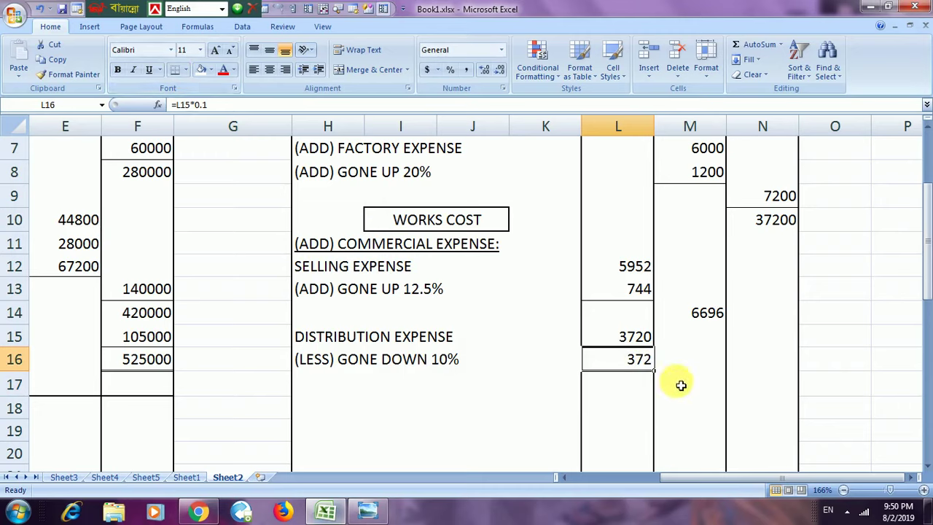
Calculate the net distribution expense in M17 with =L15-L16
click(681, 385)
text(=)
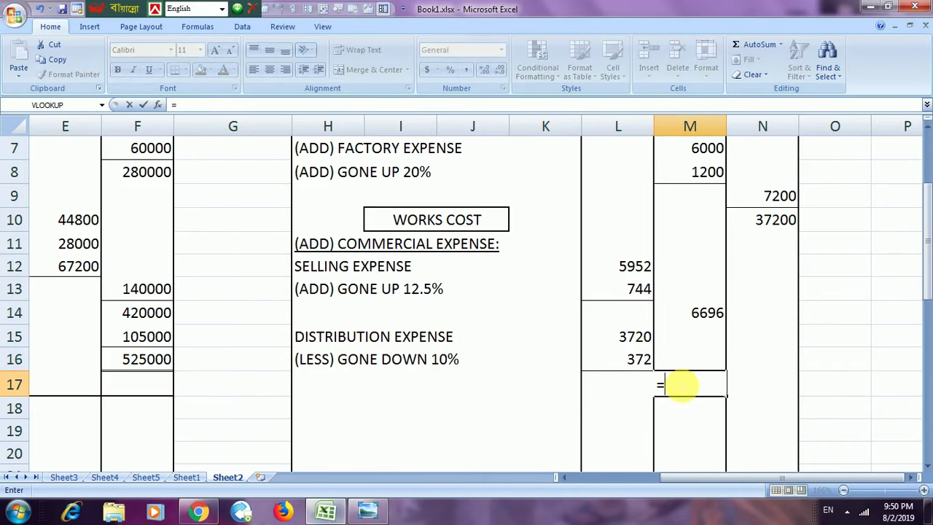
click(627, 343)
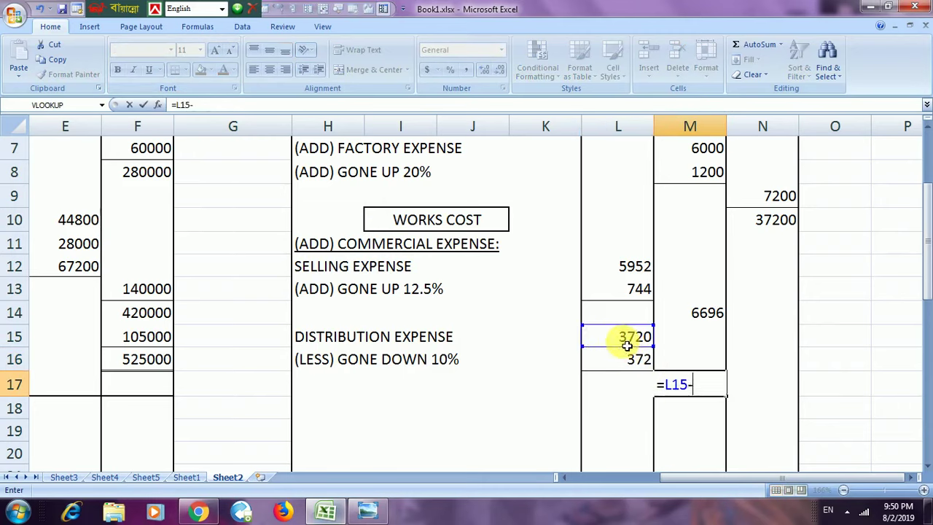
text(-)
click(626, 359)
key(Return)
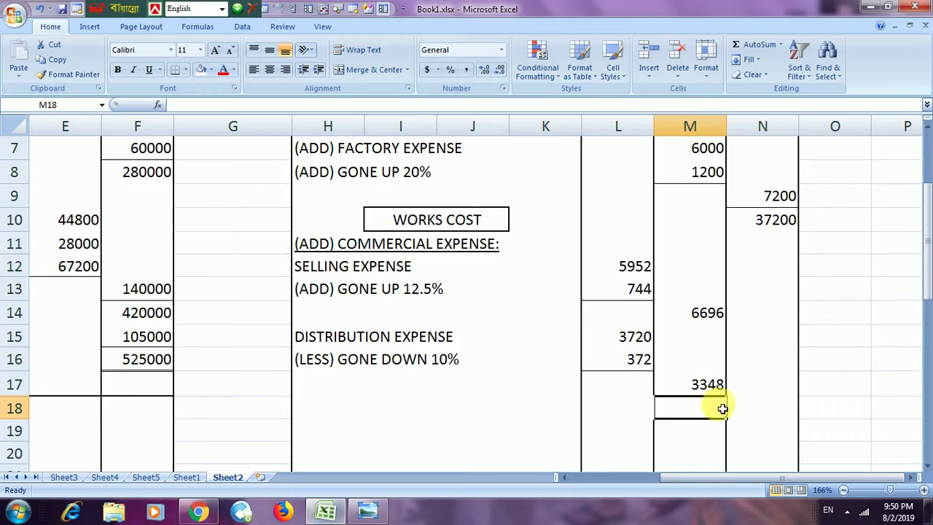
Enter the label ADMINISTRATIVE EXPENSE in H18 of the tender cost sheet
click(309, 409)
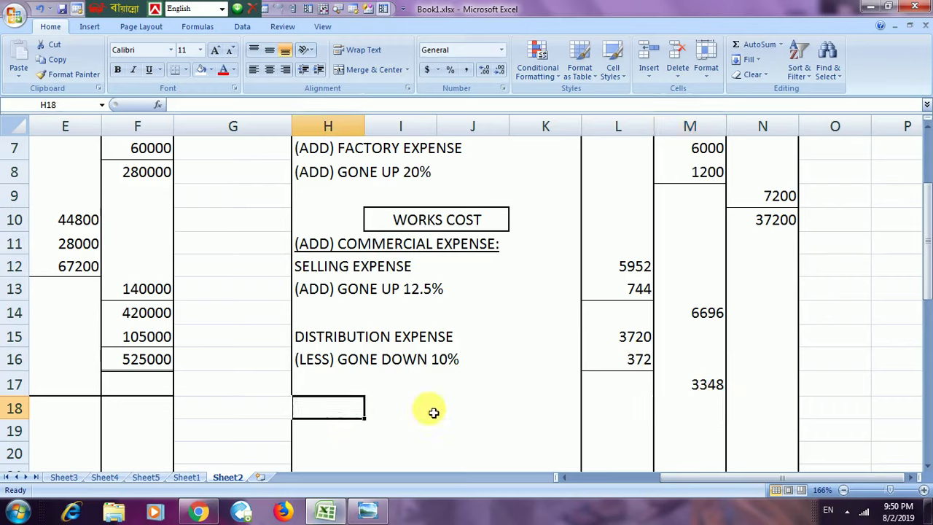
text(ADMI)
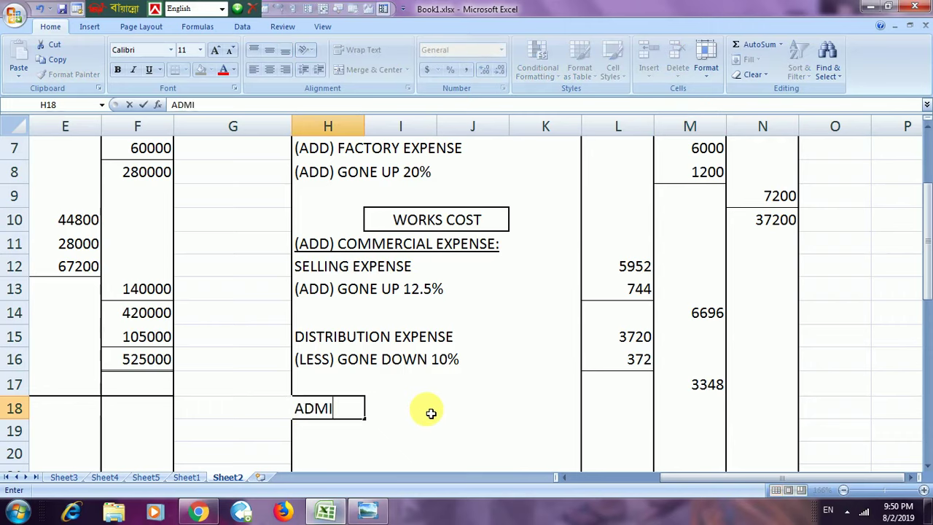
text(NISTRATIVE EXPENSE)
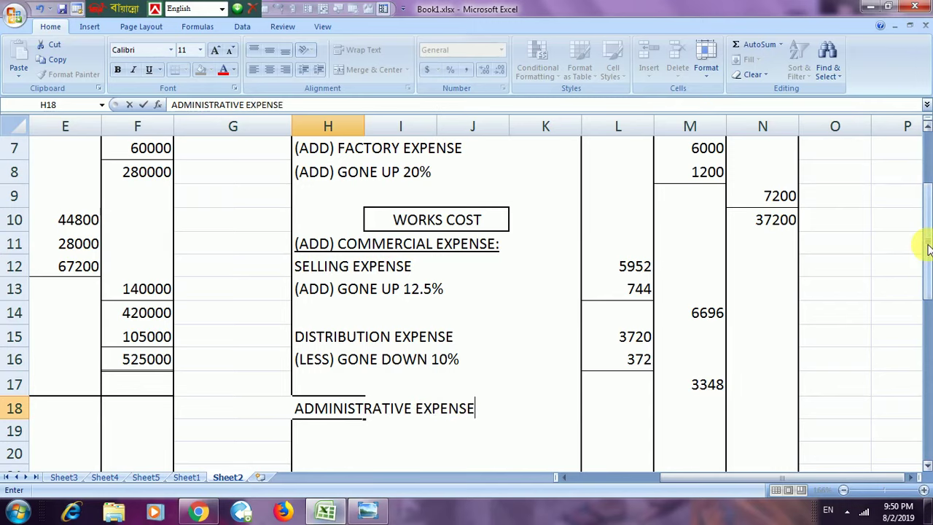
Check the administrative rate in the rate calculations and calculate the administrative expense in L18 as 24% of the works cost in N10
drag(927, 248, 926, 313)
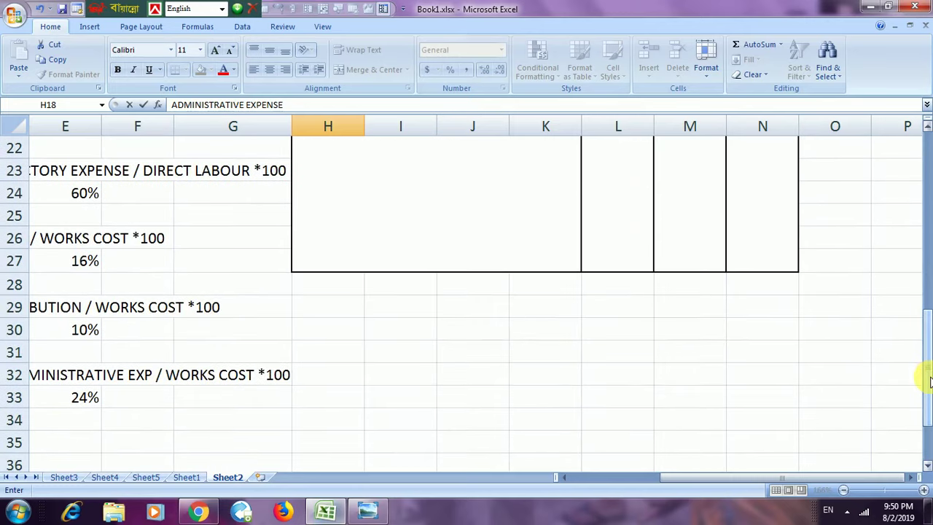
drag(843, 479, 862, 476)
drag(927, 419, 924, 309)
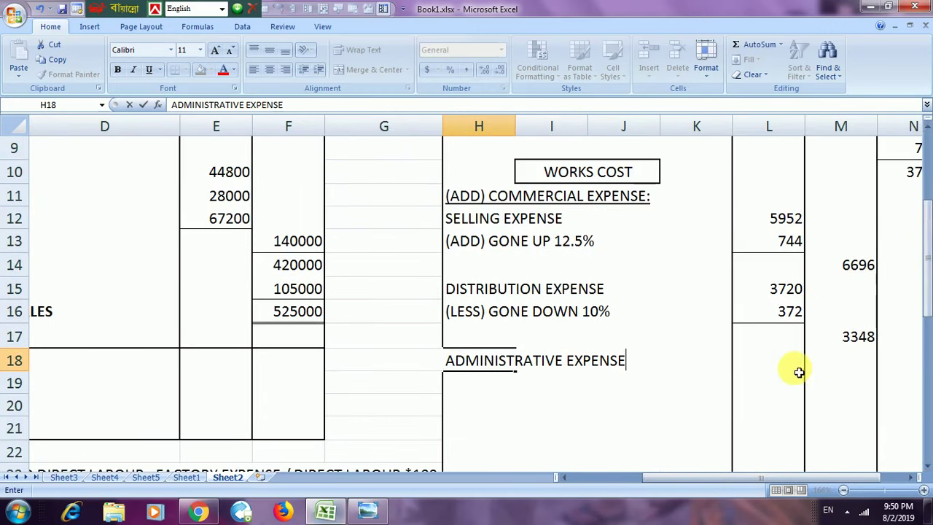
drag(850, 478, 855, 478)
click(611, 360)
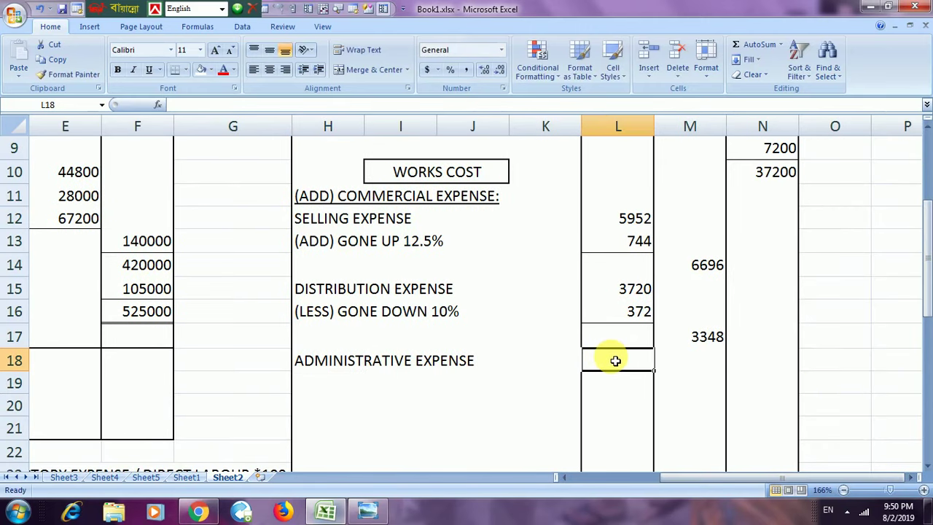
text(=)
click(771, 178)
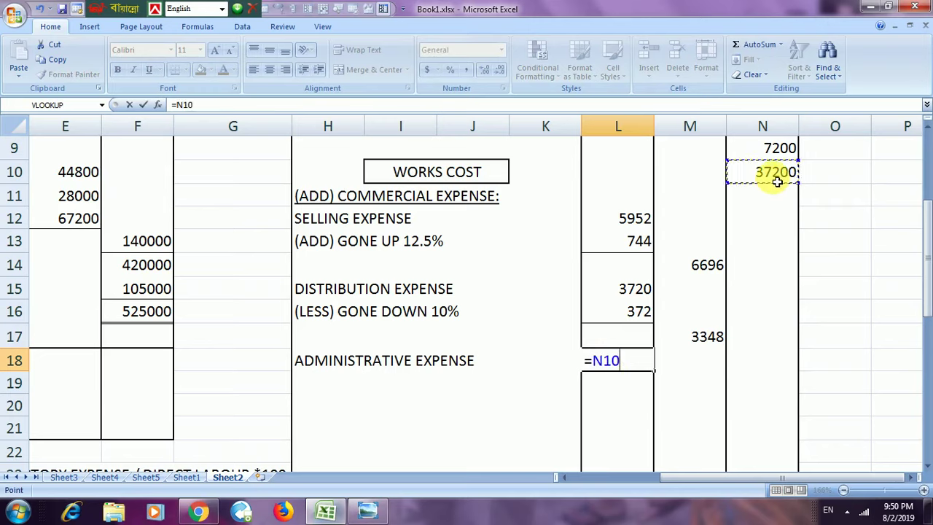
text(*)
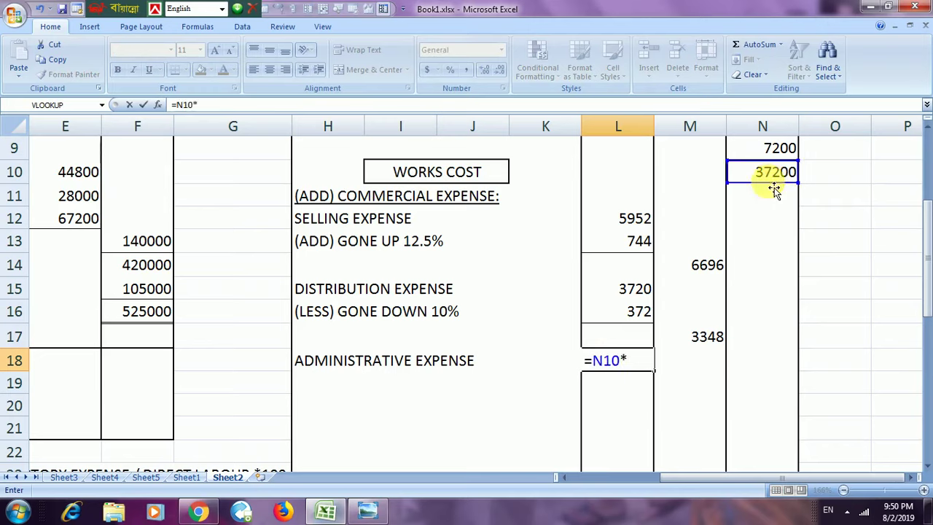
key(Return)
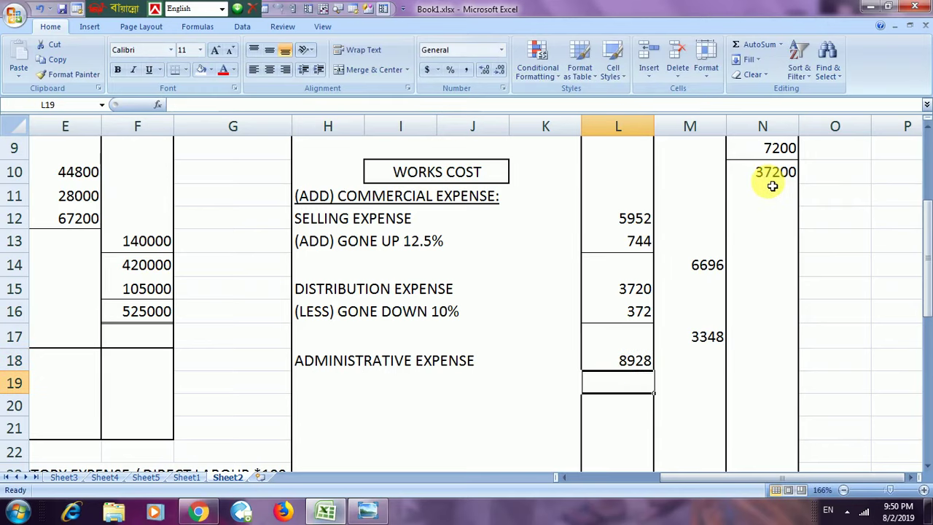
Check the administrative expense change in the exercise image and copy the label (ADD) GONE UP 12.5% from H13 to H19
click(306, 386)
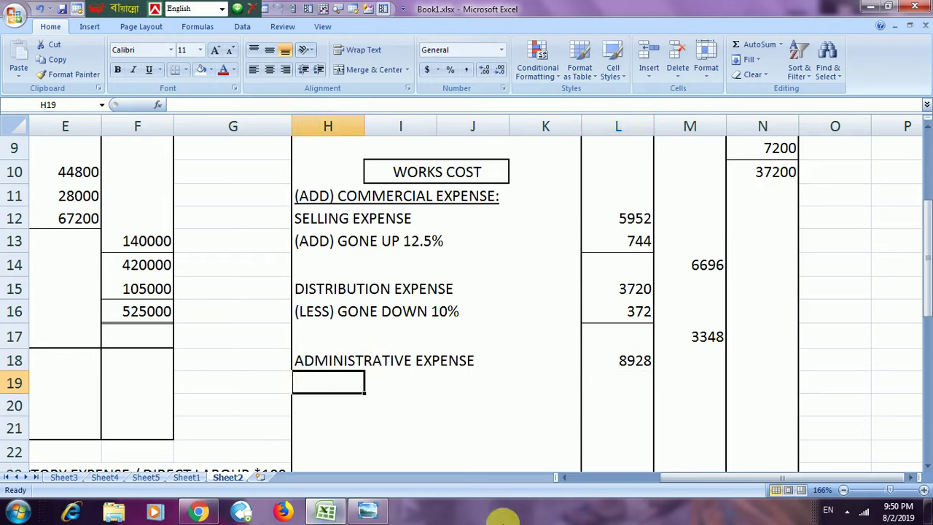
click(367, 511)
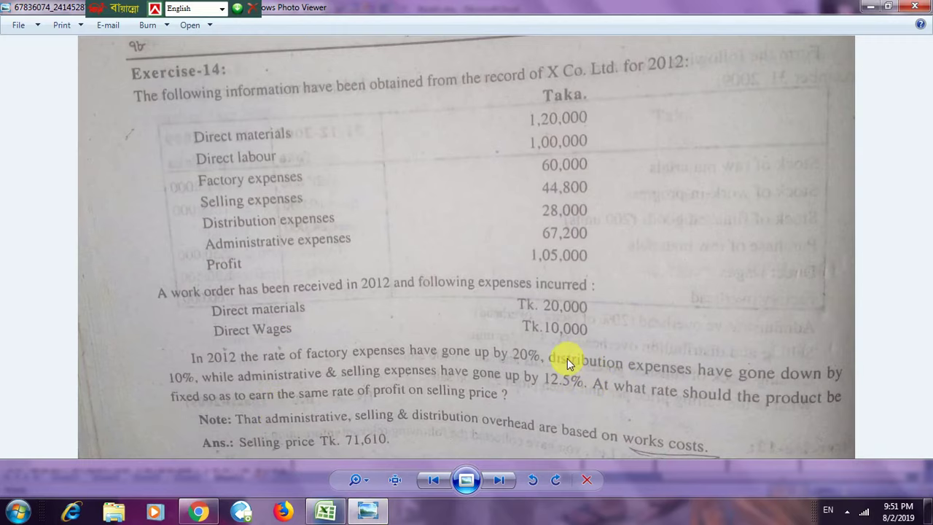
click(326, 512)
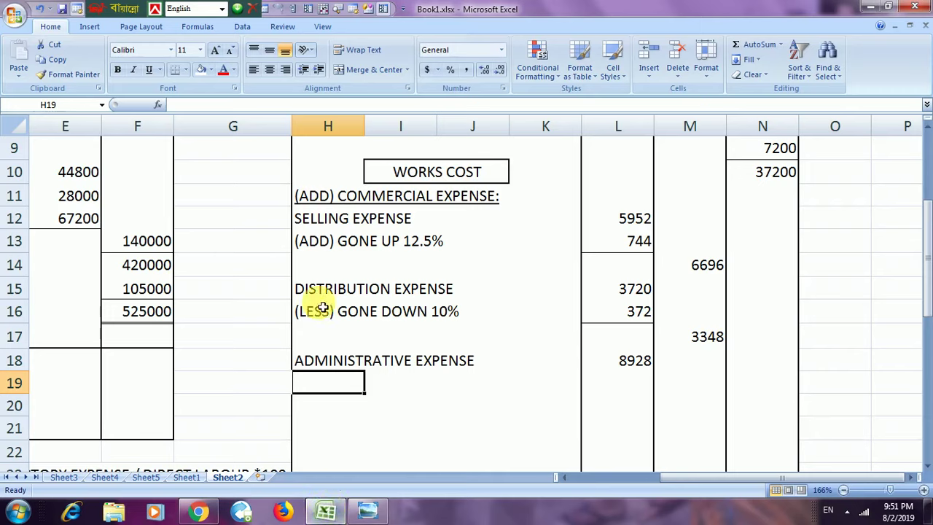
drag(312, 241, 444, 248)
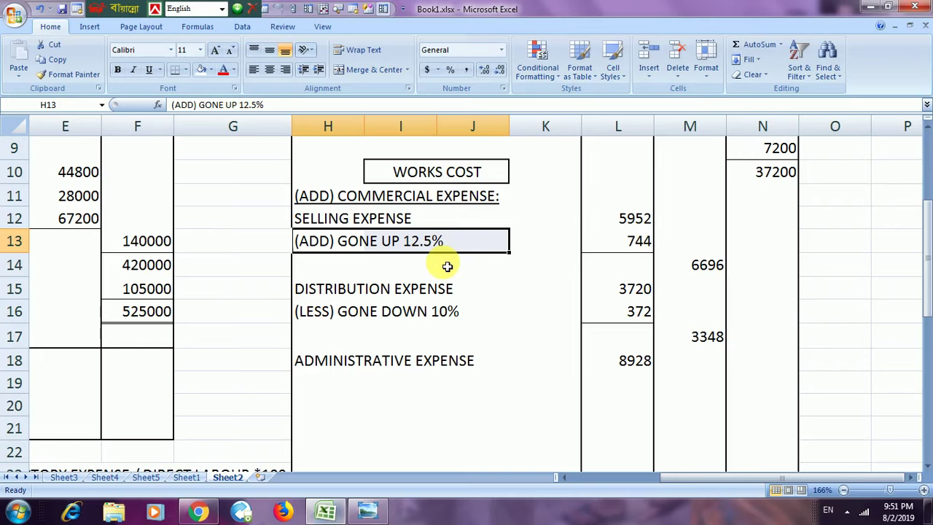
key(ctrl+c)
click(310, 384)
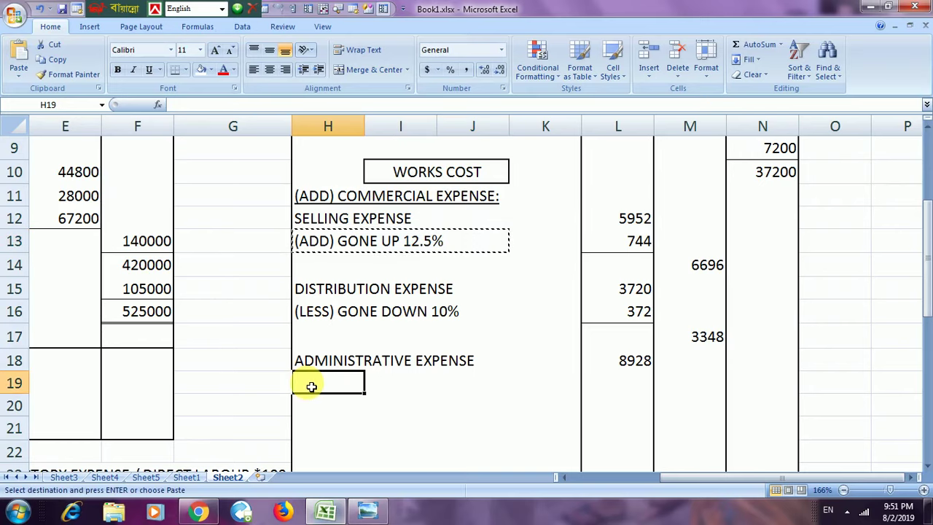
key(ctrl+v)
Calculate the administrative expense increase in L19 with =L18*.125 and give the cell a bottom border
click(629, 380)
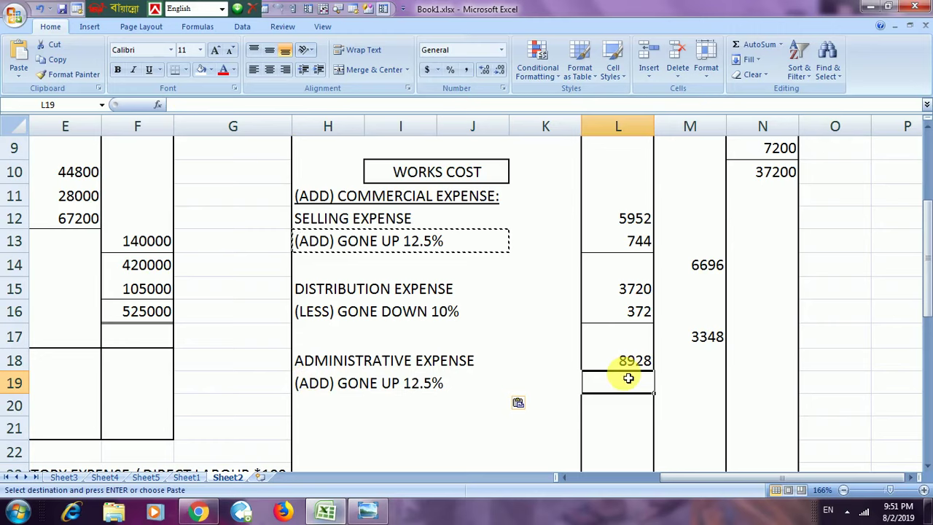
text(=)
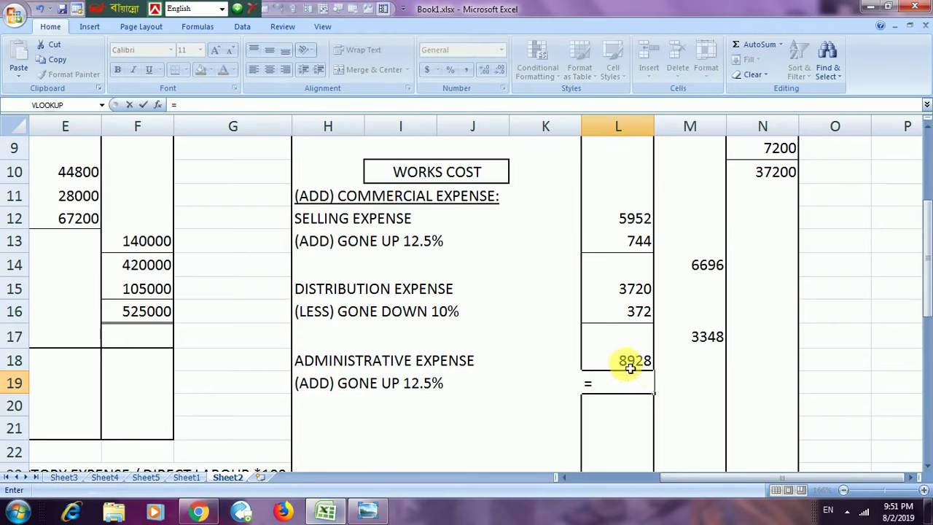
click(630, 364)
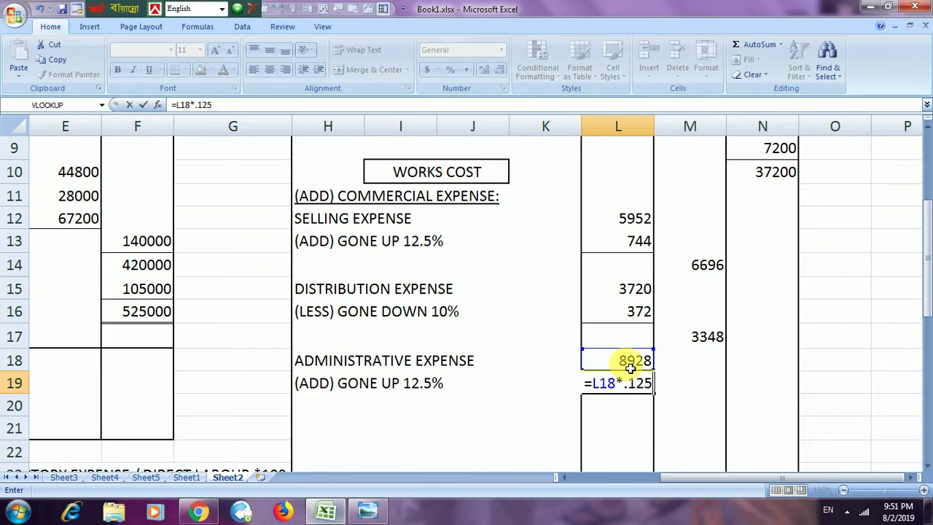
text(*.125)
key(Return)
click(620, 381)
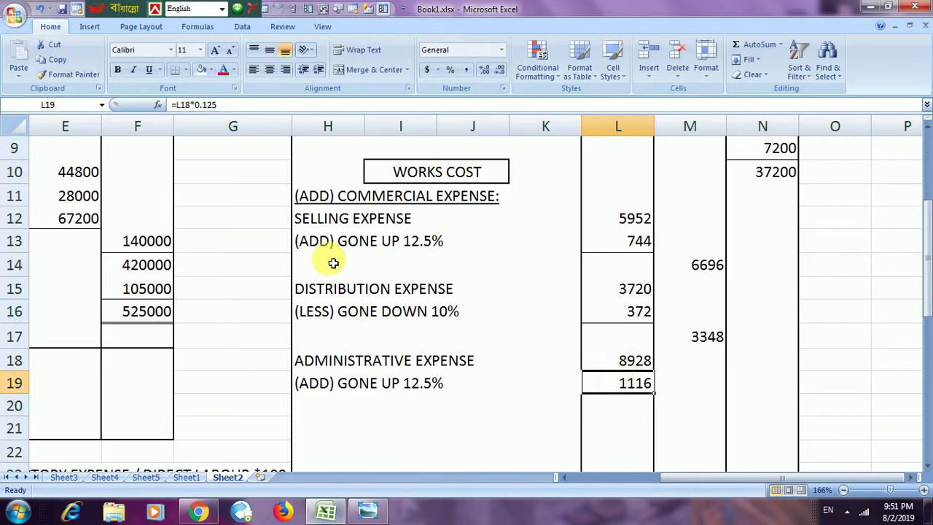
click(174, 73)
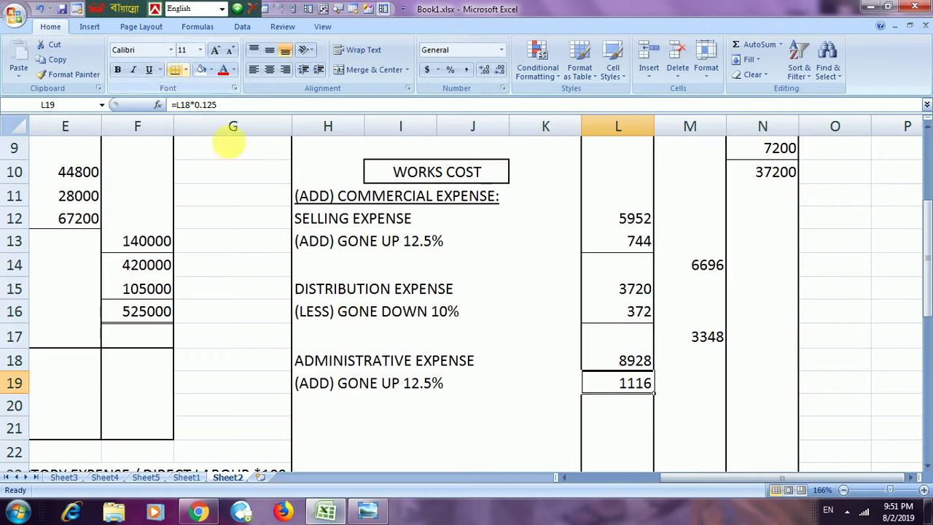
Total the adjusted administrative expense in M20 with =SUM(L18:L19) and give the cell a bottom border
click(681, 406)
text(=)
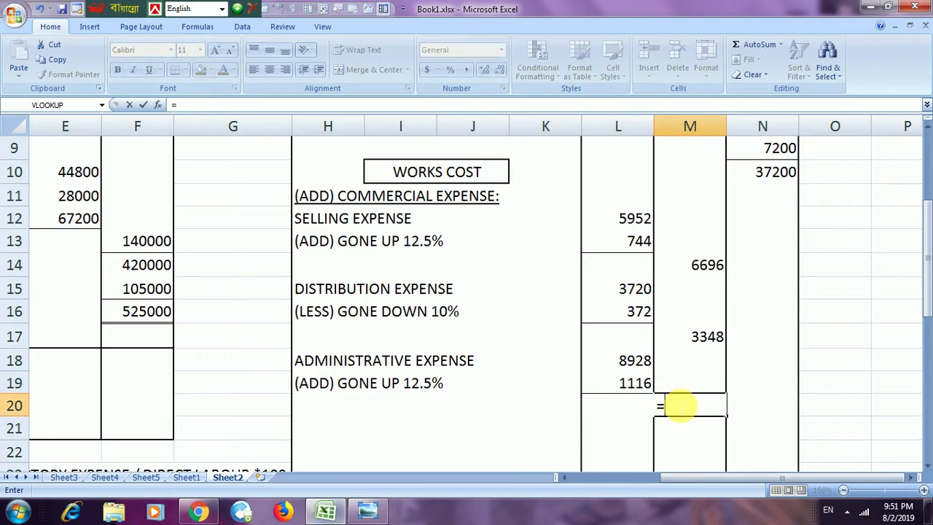
click(756, 48)
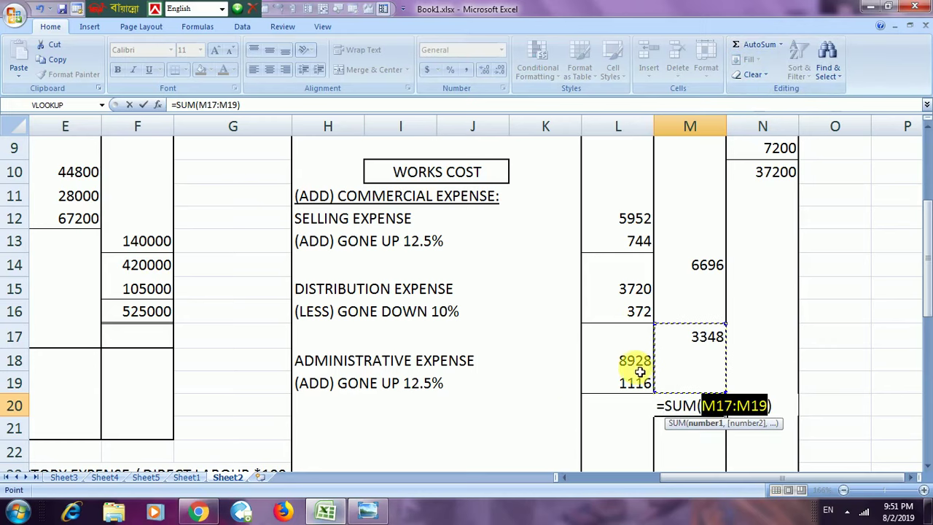
drag(635, 359, 634, 383)
key(Return)
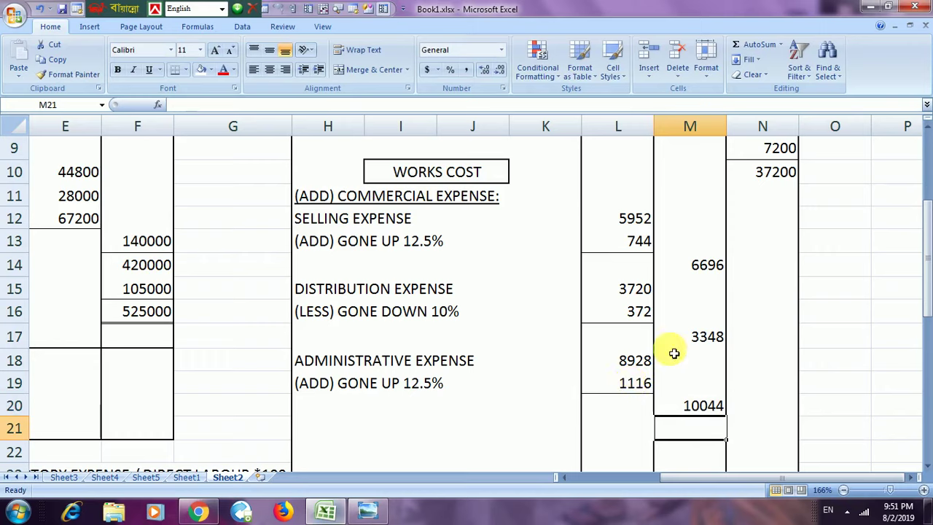
click(739, 433)
click(700, 425)
click(691, 404)
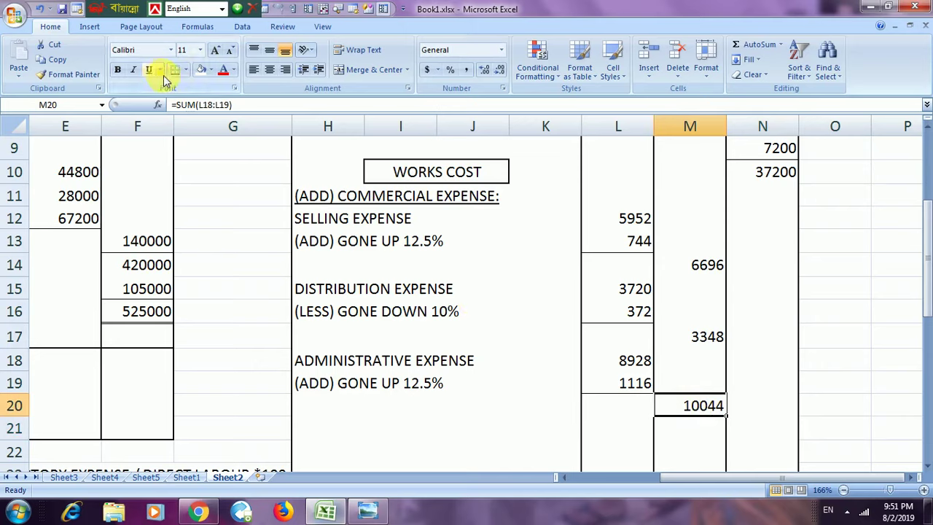
Total the commercial expenses in N21 with =SUM(M14:M20) and give the cell a bottom border
click(754, 429)
text(=)
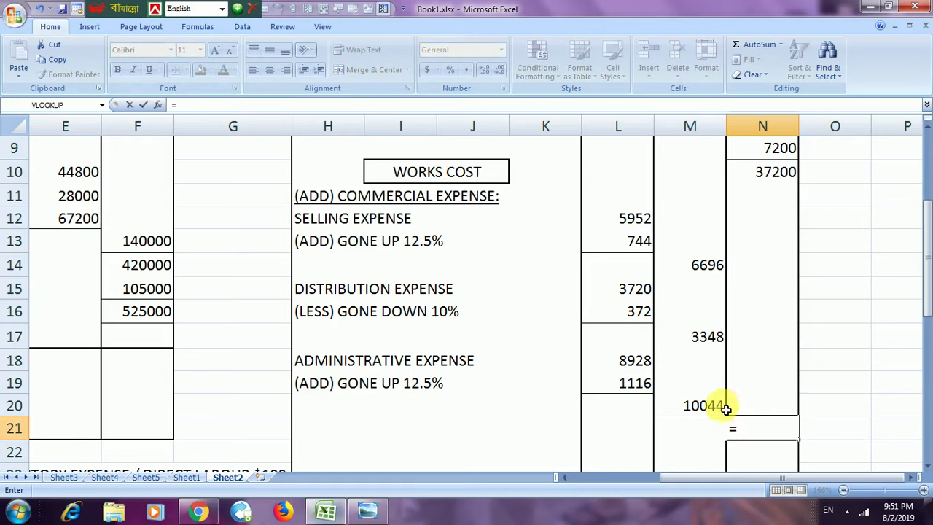
click(758, 48)
drag(713, 266, 697, 404)
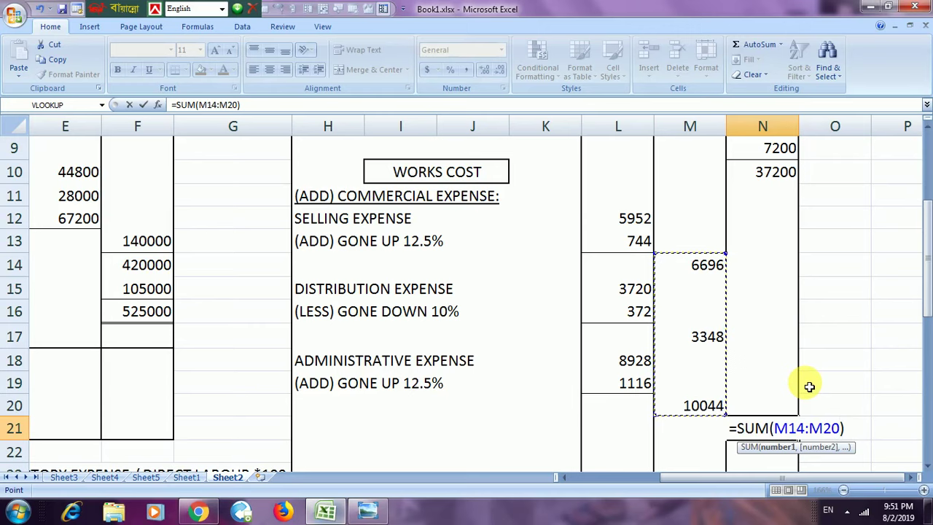
key(Return)
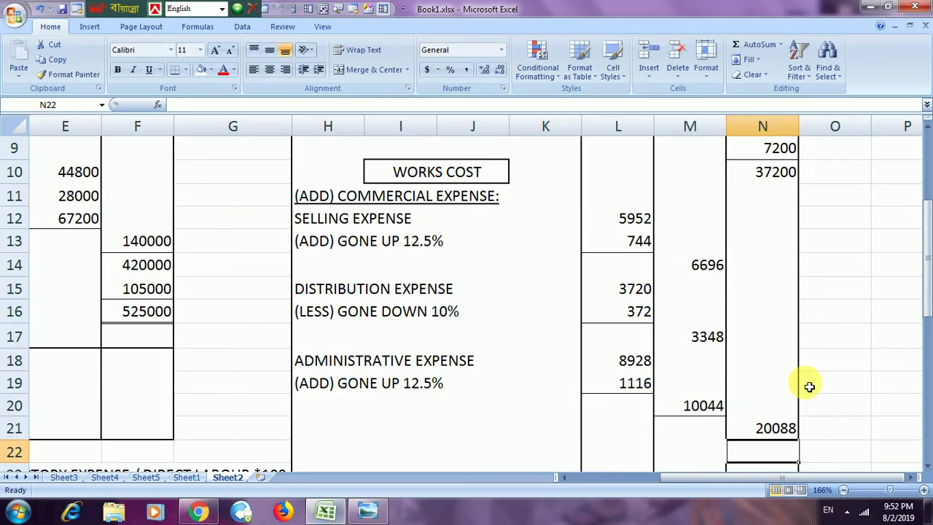
scroll(812, 375, down, 2)
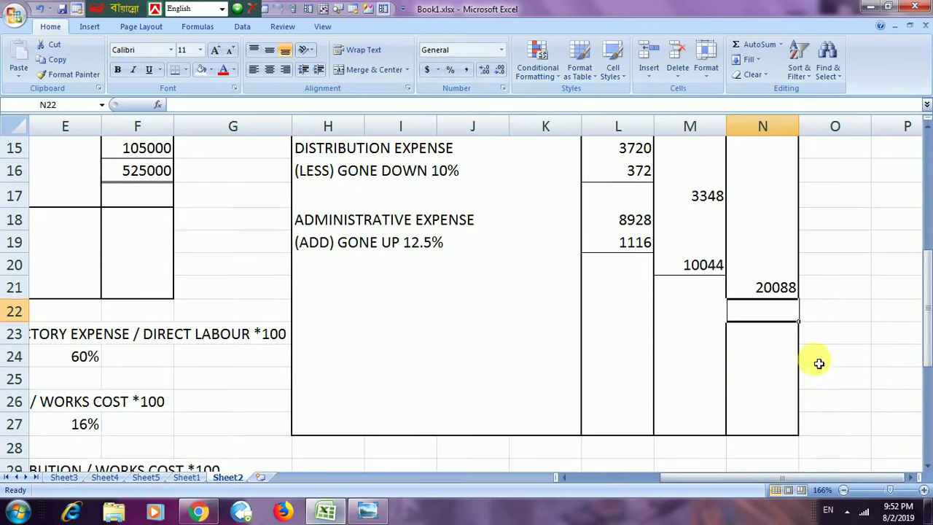
click(818, 361)
click(778, 295)
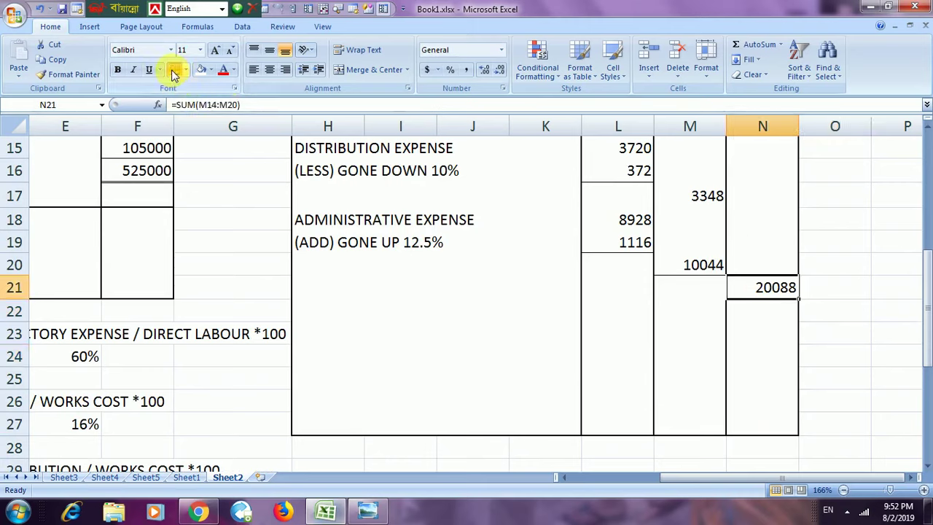
Add the works cost and the commercial expenses in N22 with =SUM(N10:N21)
click(762, 311)
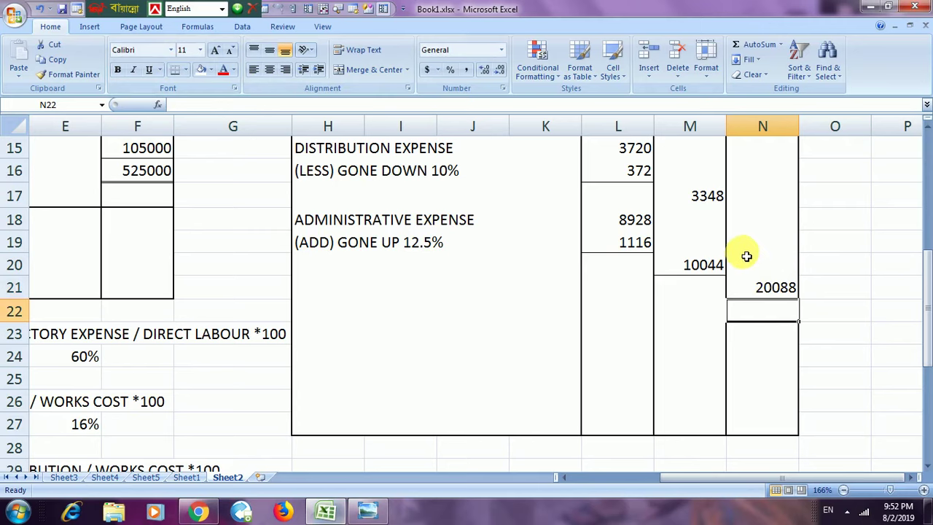
text(=)
click(758, 44)
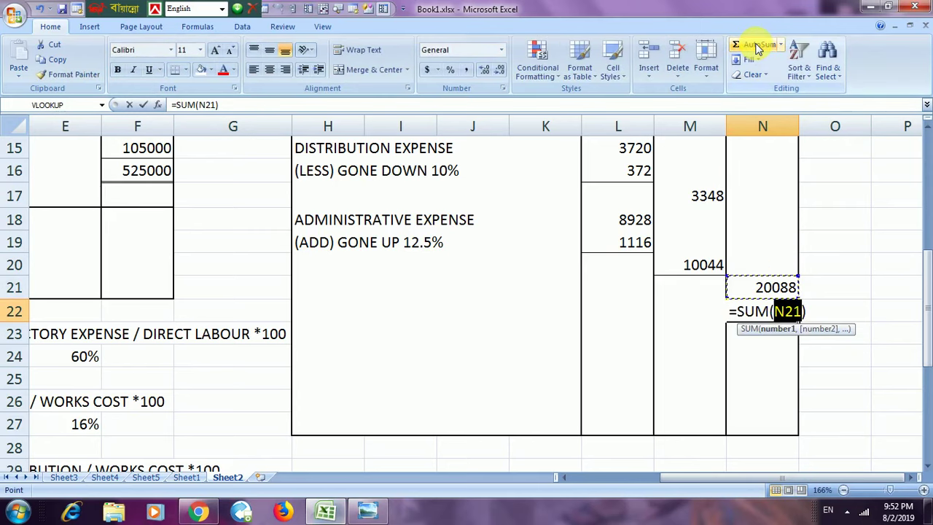
drag(927, 337, 927, 267)
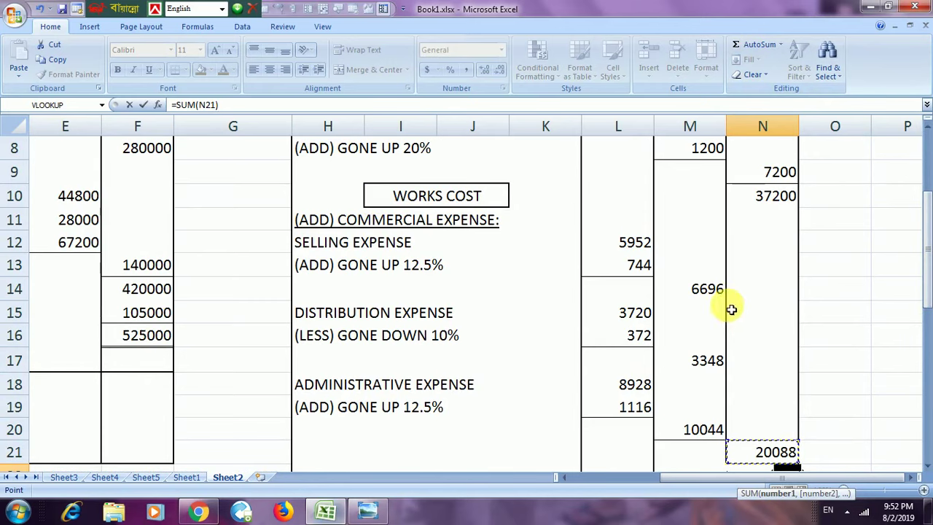
click(775, 203)
drag(774, 203, 765, 444)
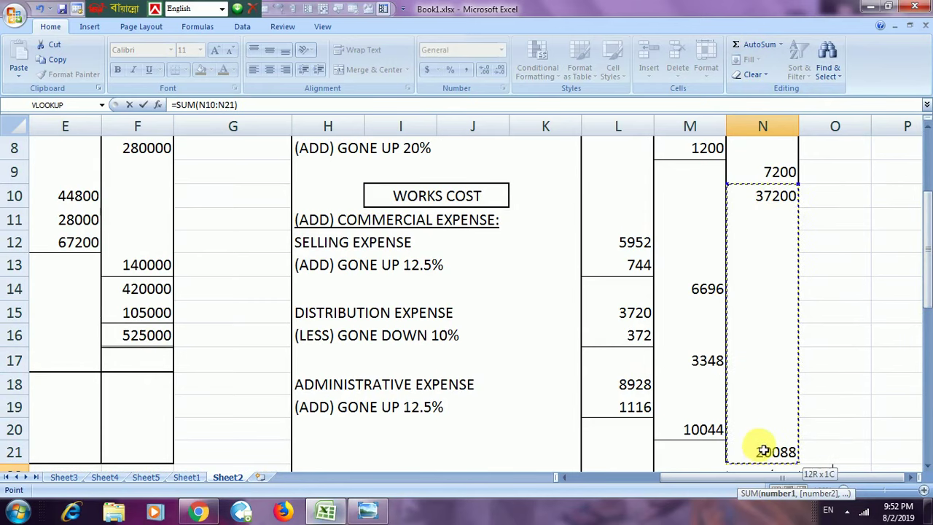
key(Return)
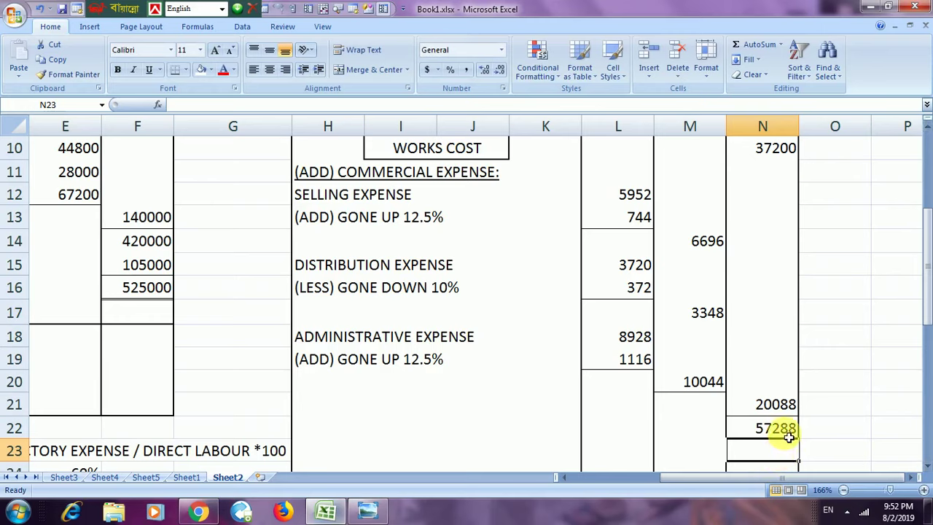
click(840, 409)
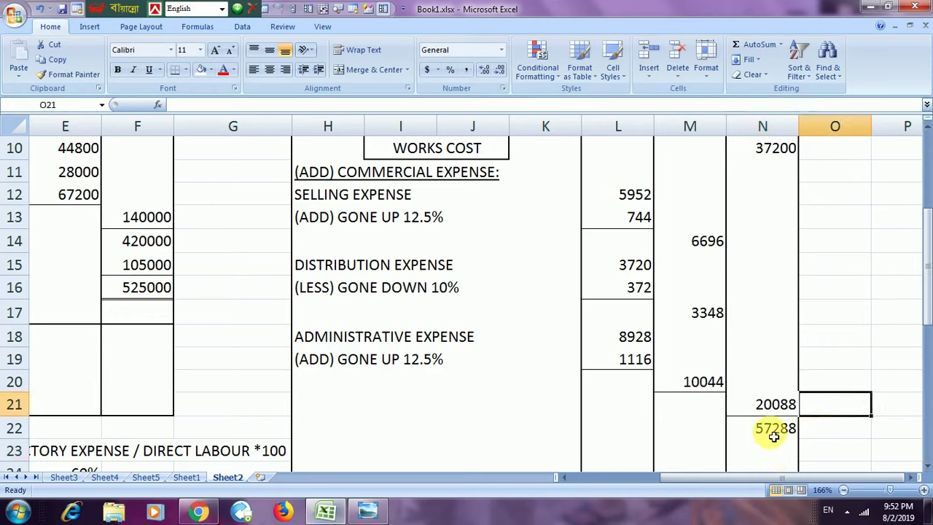
Enter the label TOTAL COST in I22 of the tender cost sheet
click(774, 436)
key(Left)
key(Left)
key(Left)
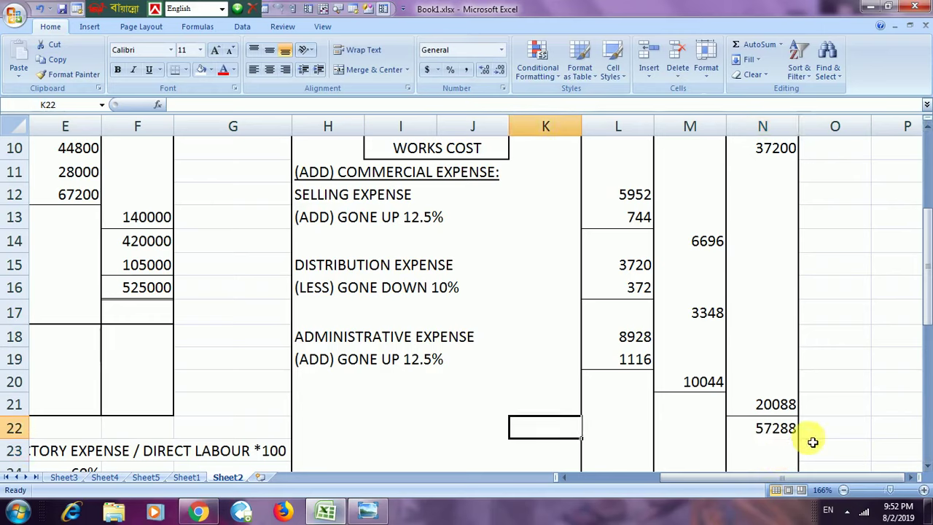
key(Left)
key(Left)
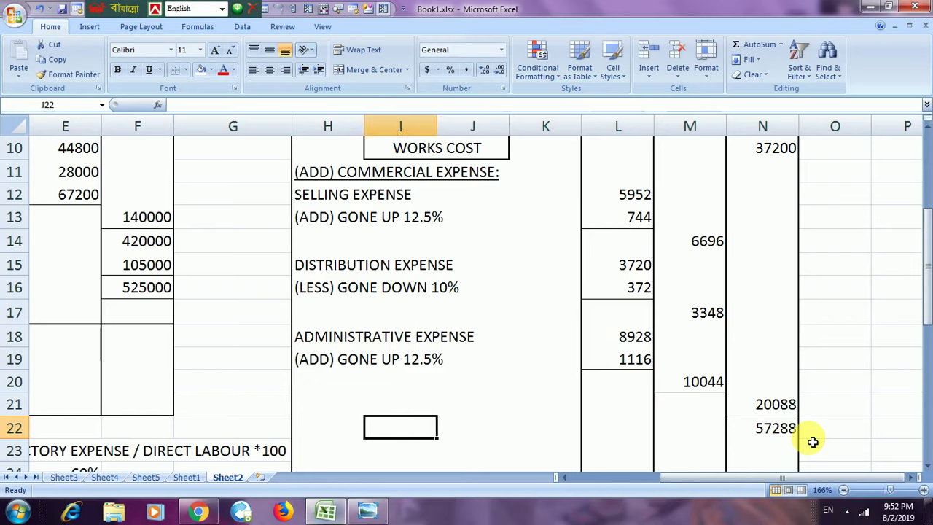
text(T)
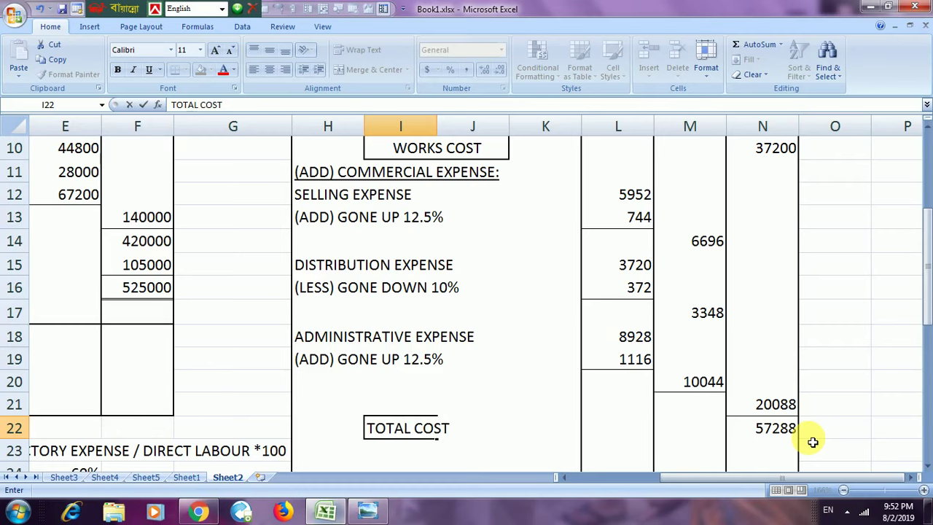
text(OTAL COST)
click(527, 446)
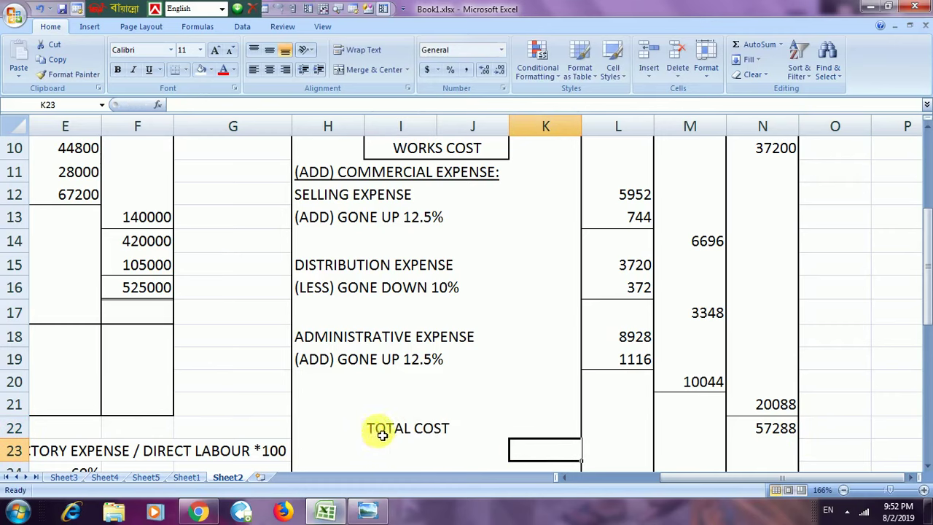
Merge and center TOTAL COST across I22:J22, align it to the middle vertically and add an outside border
drag(382, 435, 485, 423)
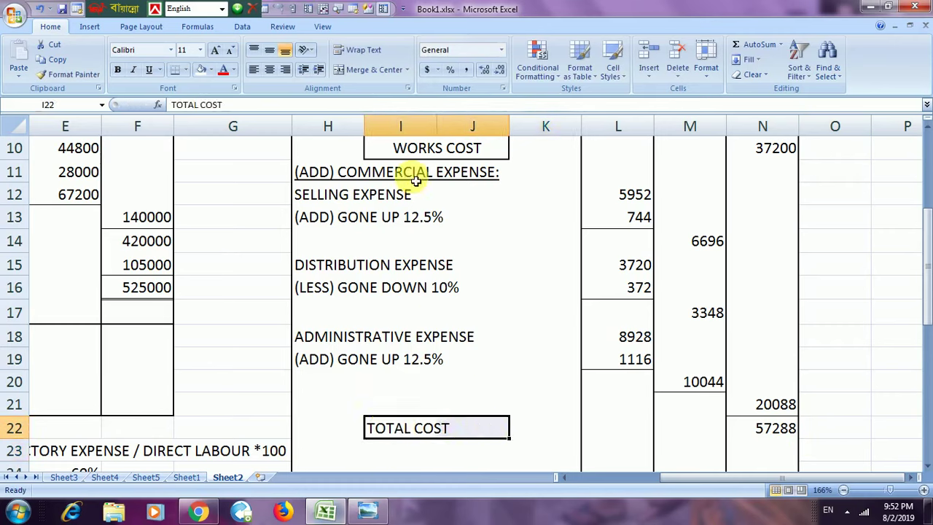
click(368, 69)
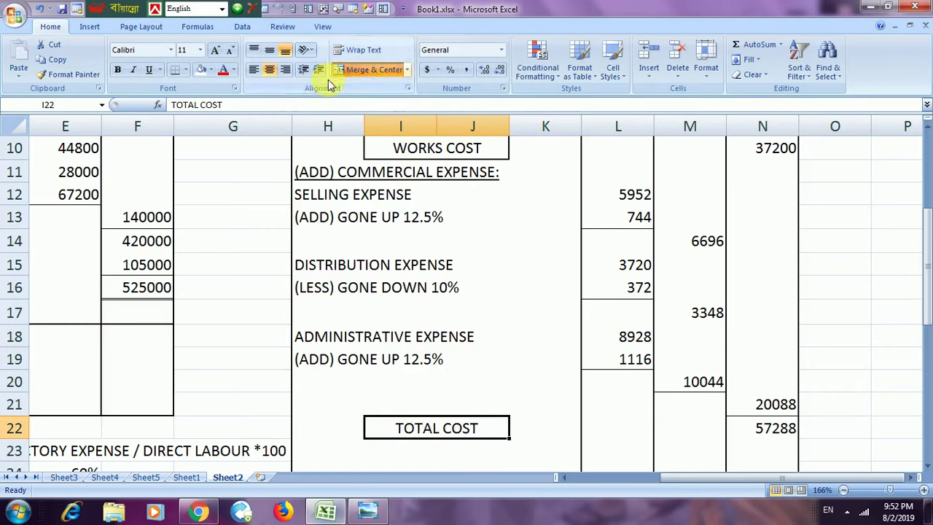
click(274, 53)
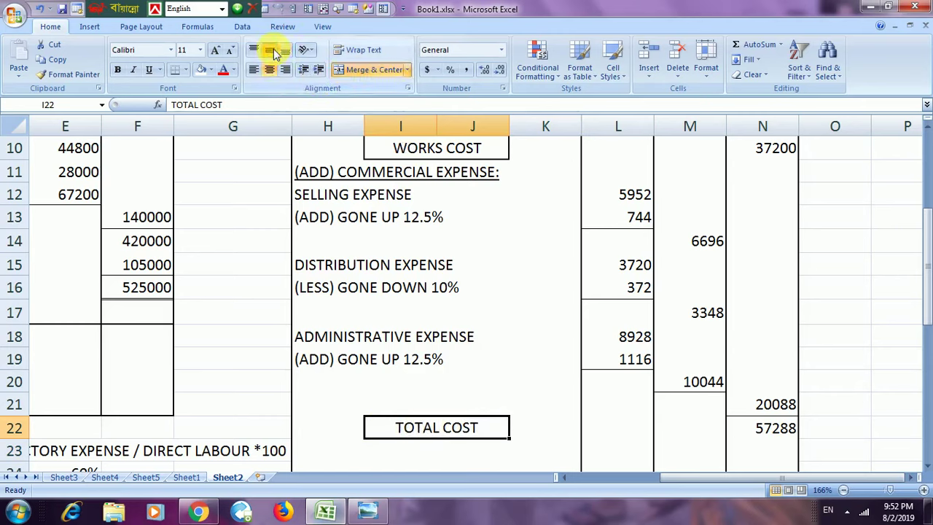
click(185, 70)
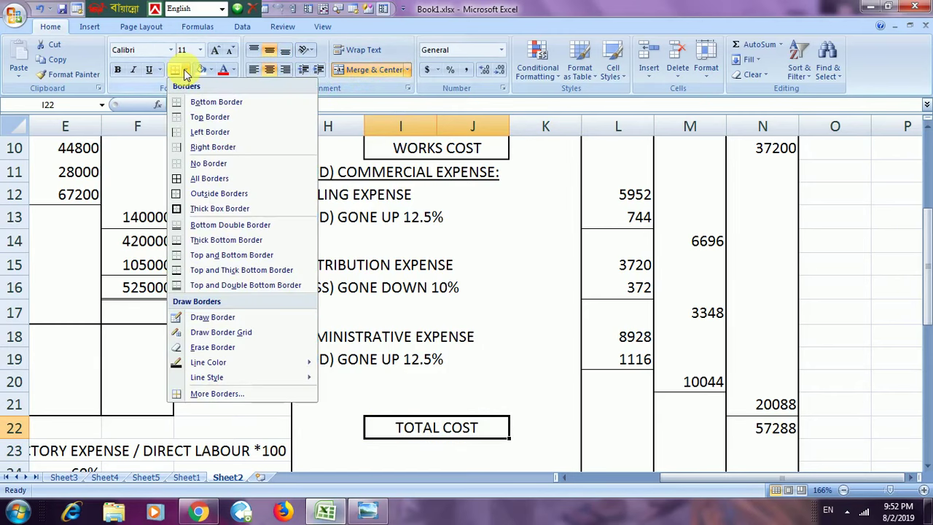
click(182, 188)
Enter the label (ADD) PROFIT in H23 below the total cost
scroll(842, 403, down, 2)
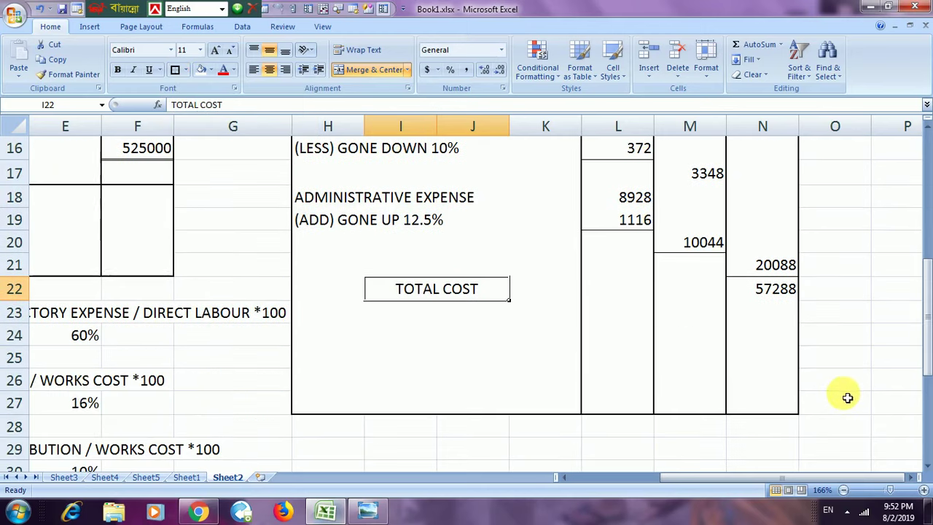
click(323, 321)
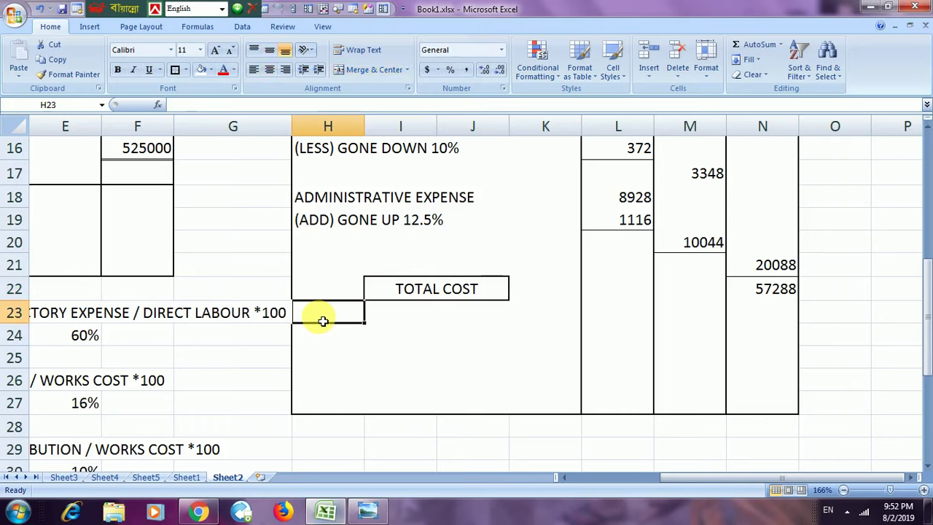
text((ADD) PROFIT)
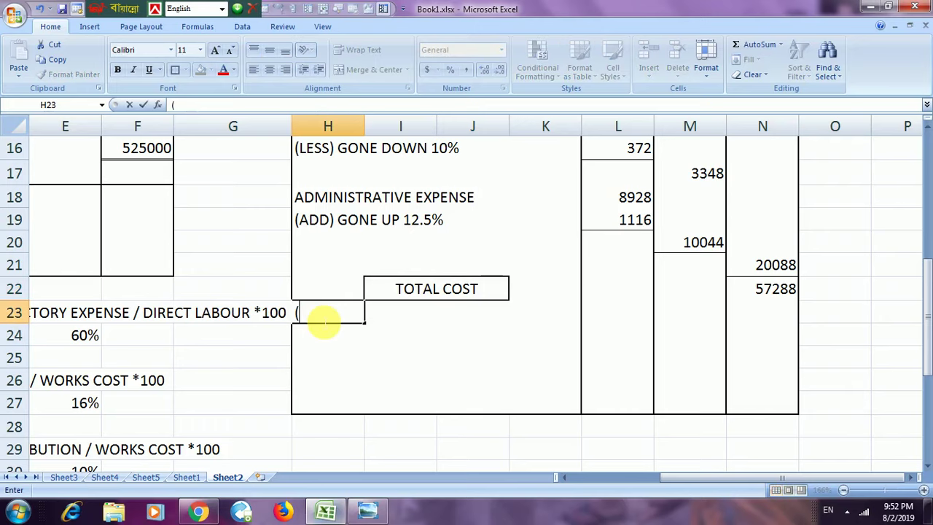
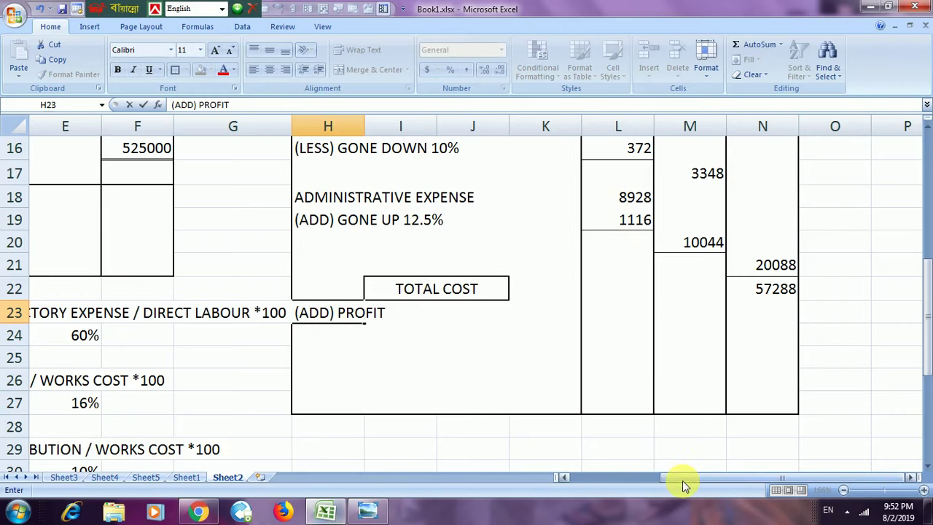
Check the profit-to-sales percentage in C39 and the profit-to-cost percentage in C36 against the total cost in N22
drag(682, 480, 609, 481)
scroll(328, 405, down, 1)
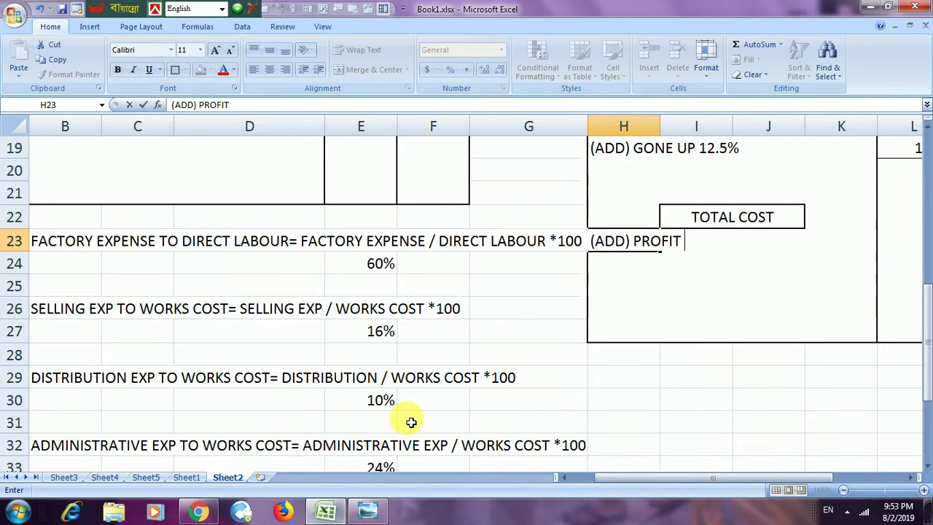
scroll(411, 419, down, 4)
click(169, 329)
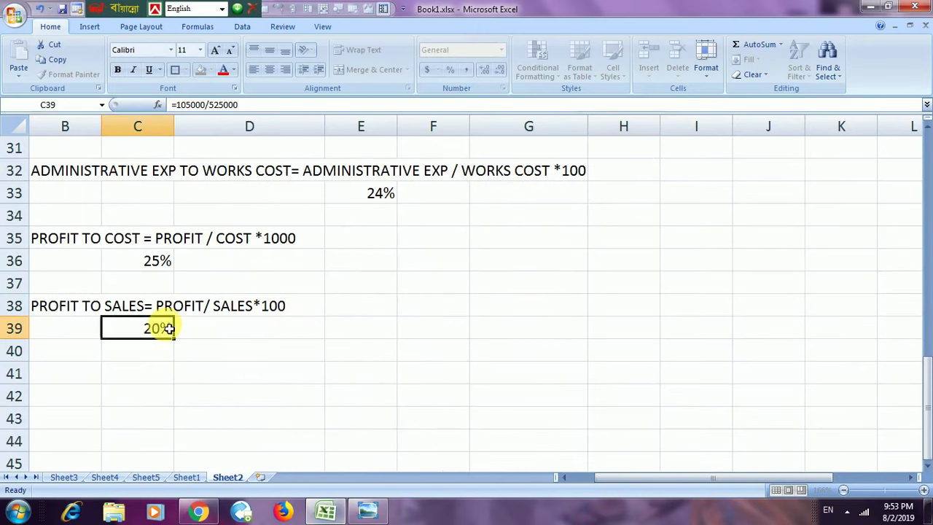
click(166, 267)
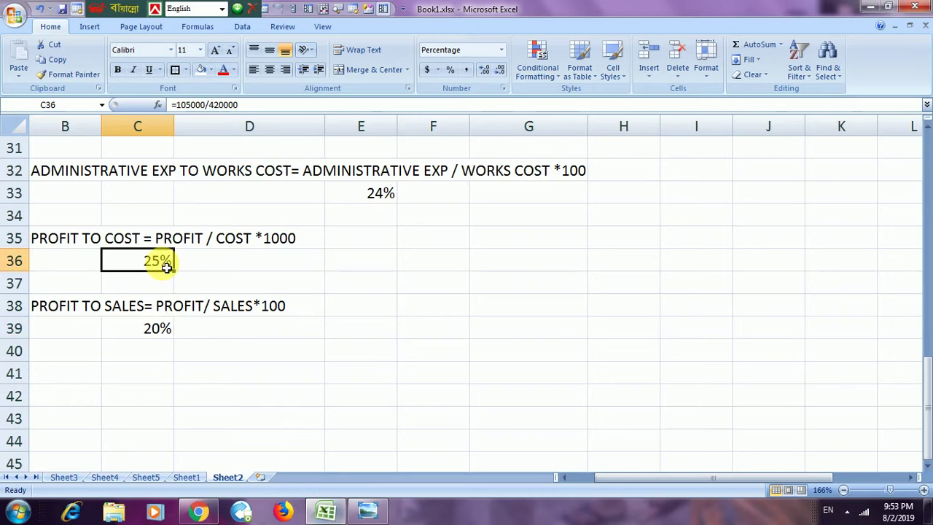
drag(927, 383, 928, 275)
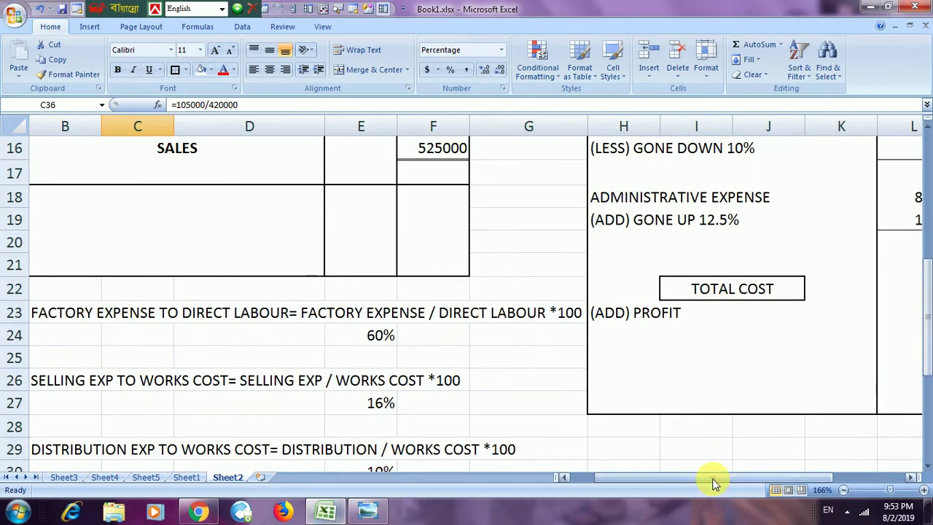
drag(714, 483, 775, 478)
click(777, 290)
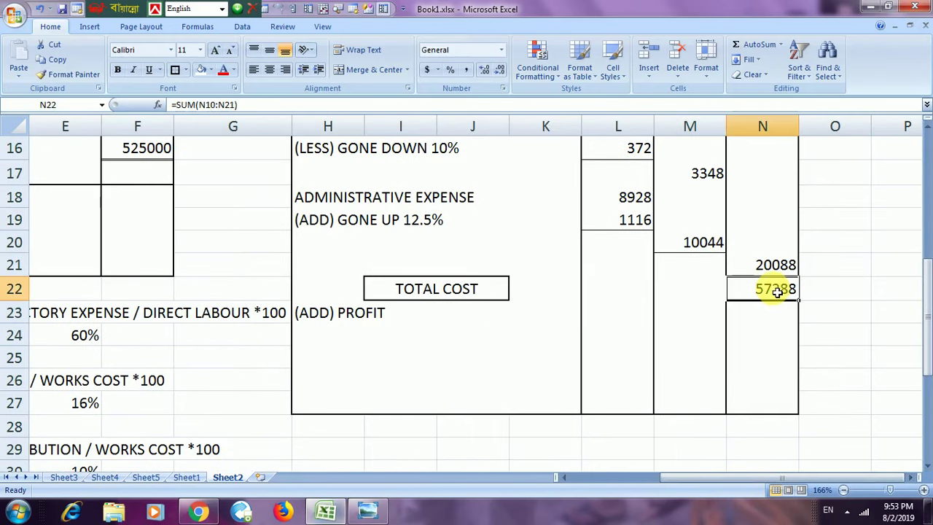
Try to calculate the profit in N23 from the total cost with =N22*25
click(771, 314)
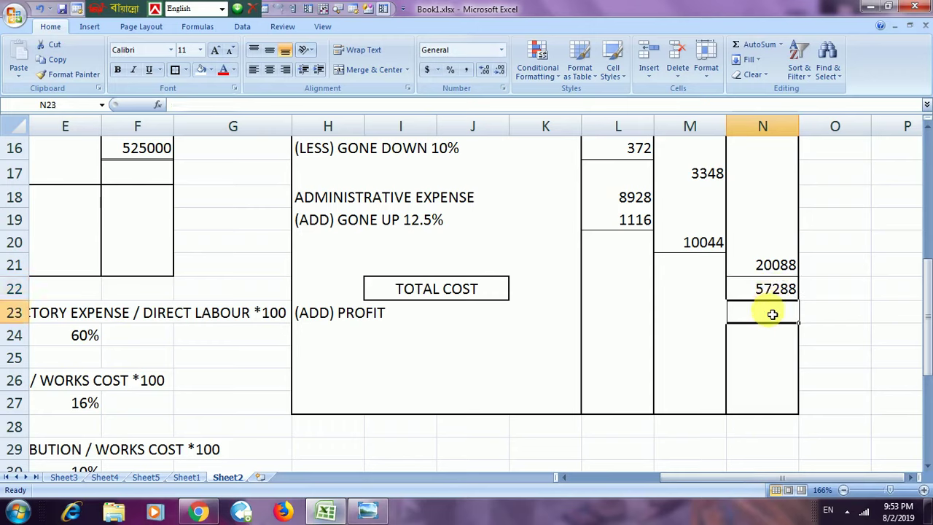
text(=)
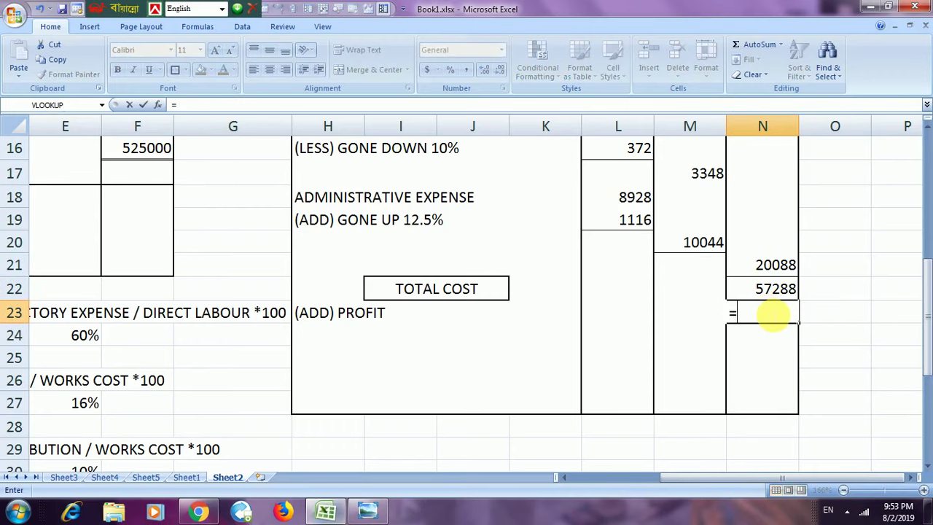
click(771, 293)
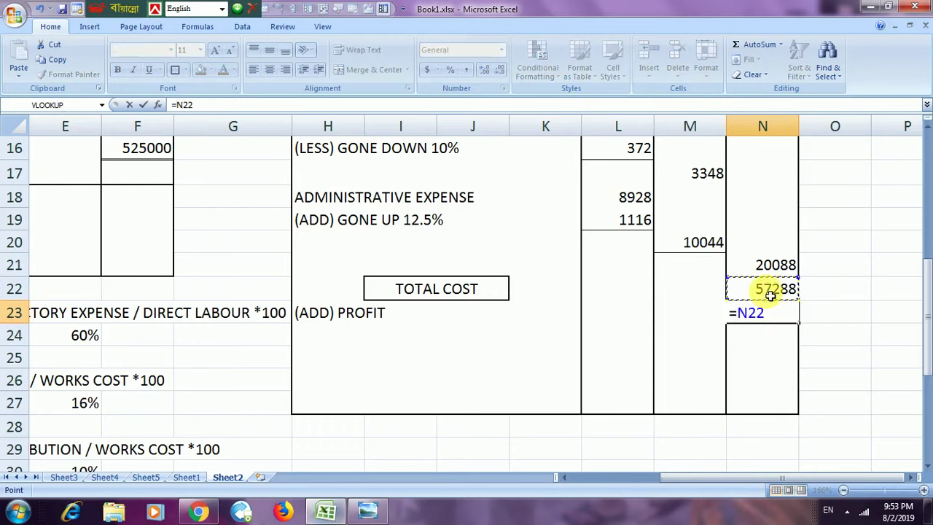
text(*)
key(Return)
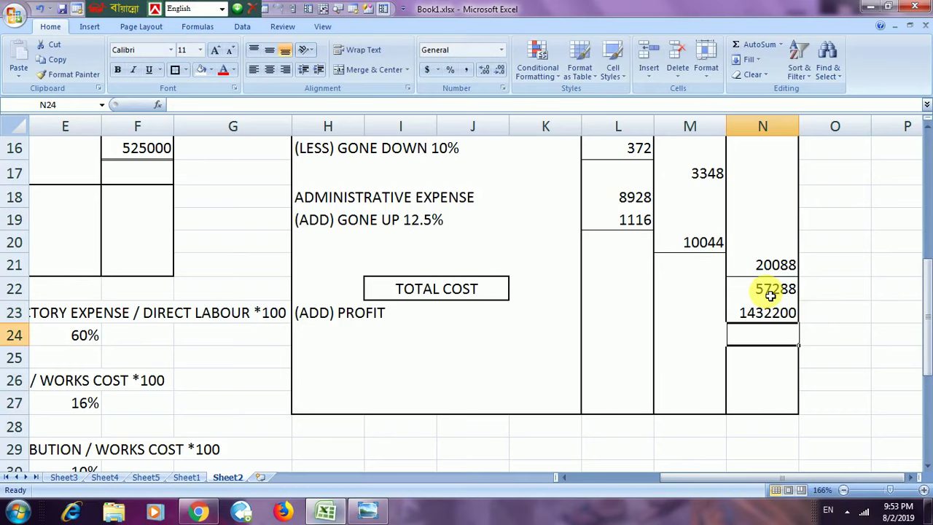
Calculate the profit in N23 as 25% of the total cost with =N22*0.25
click(775, 294)
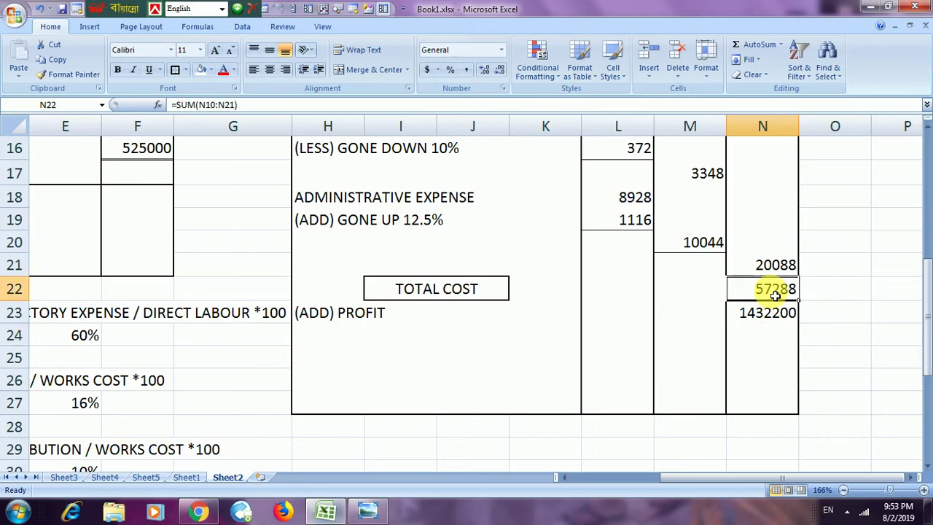
click(775, 312)
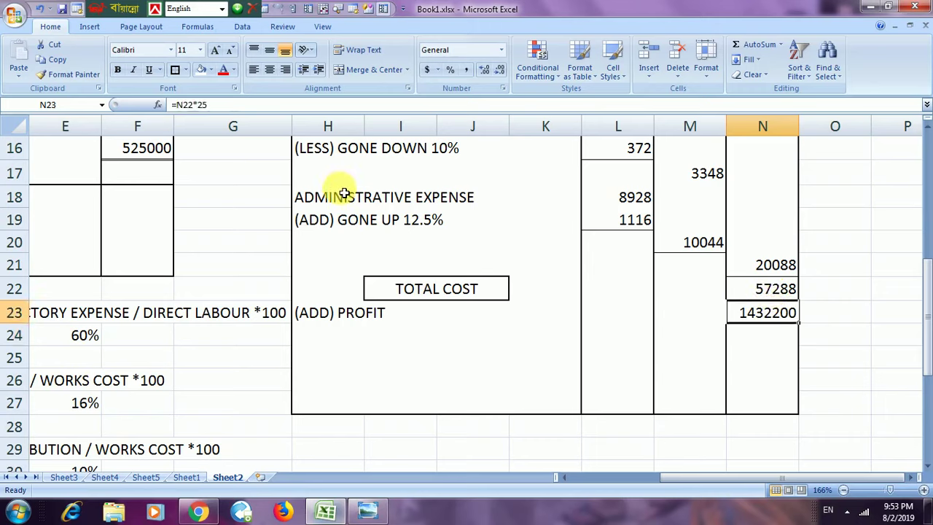
text(=)
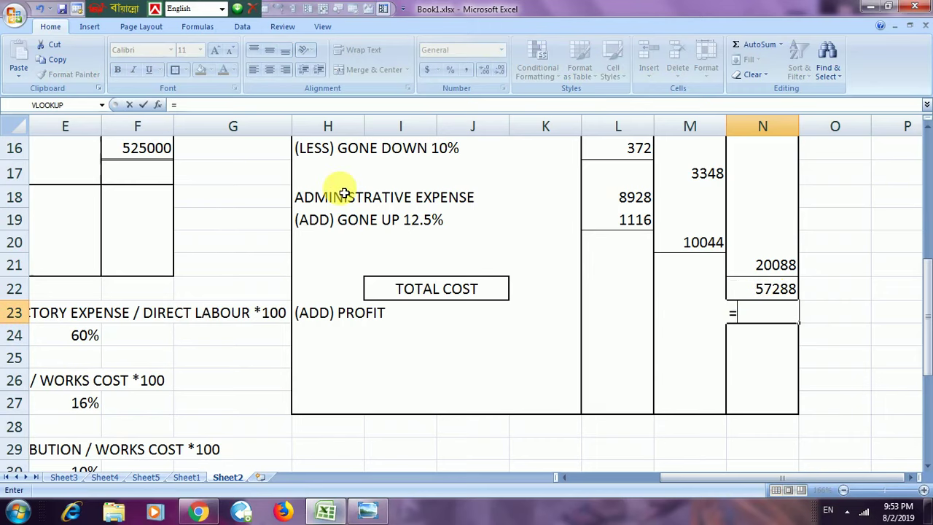
click(764, 290)
text(*.)
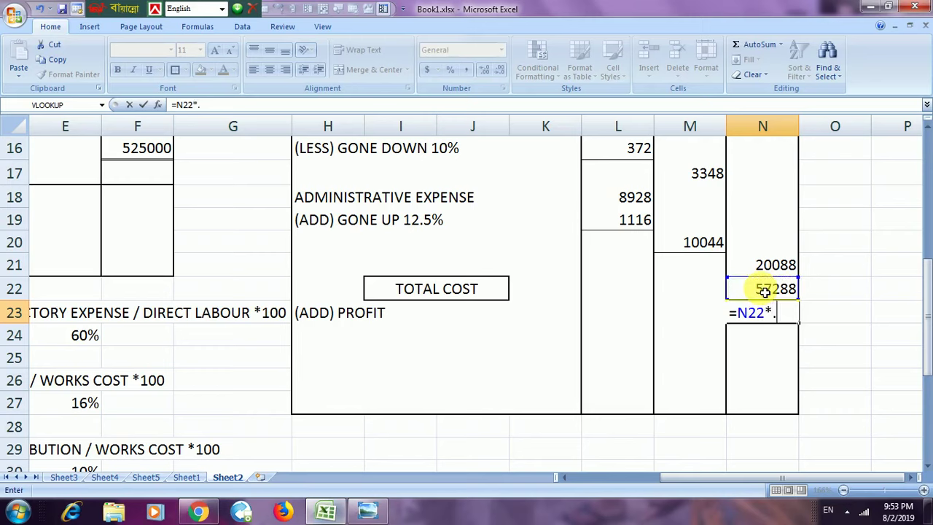
text(25)
key(Return)
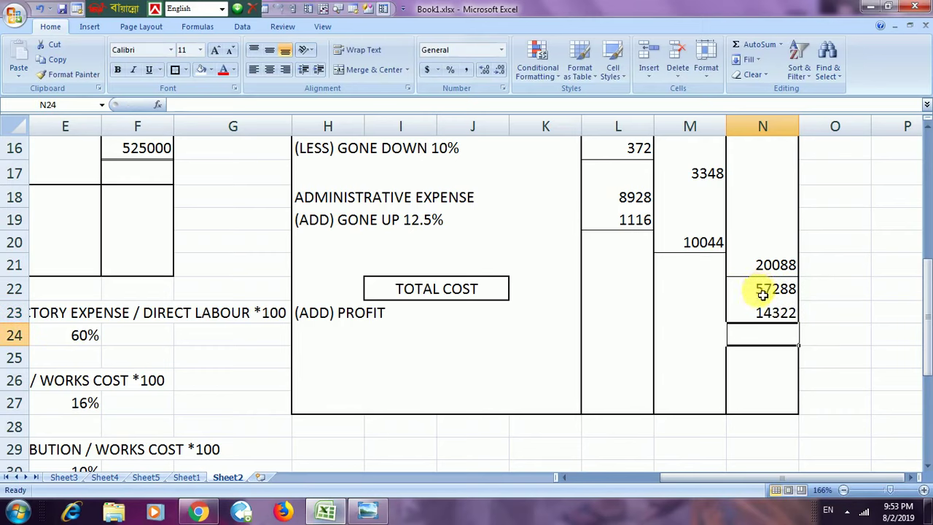
Add the total cost and the profit in N24 with =SUM(N22:N23)
click(765, 316)
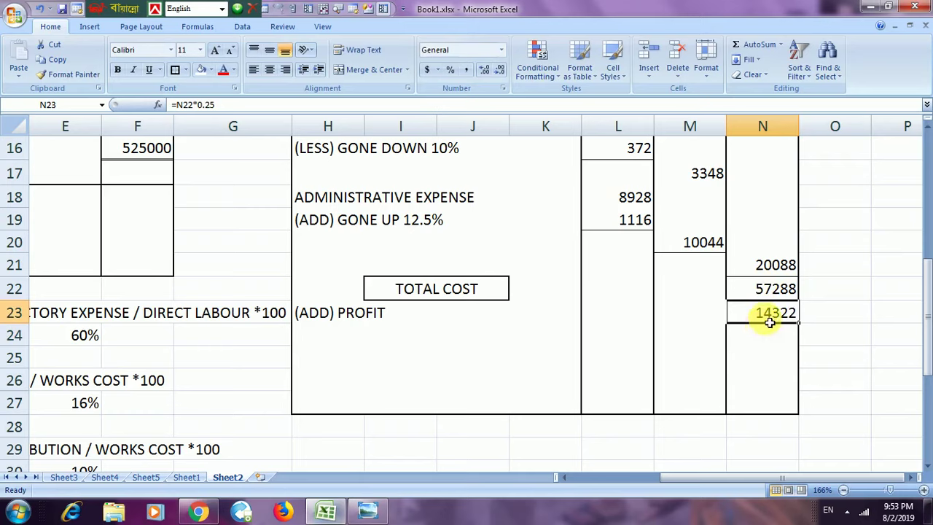
click(757, 335)
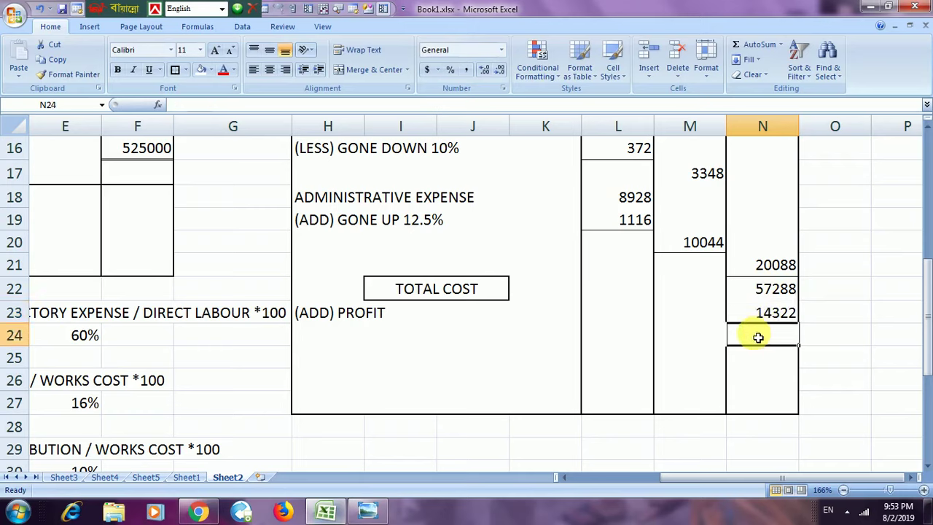
text(=)
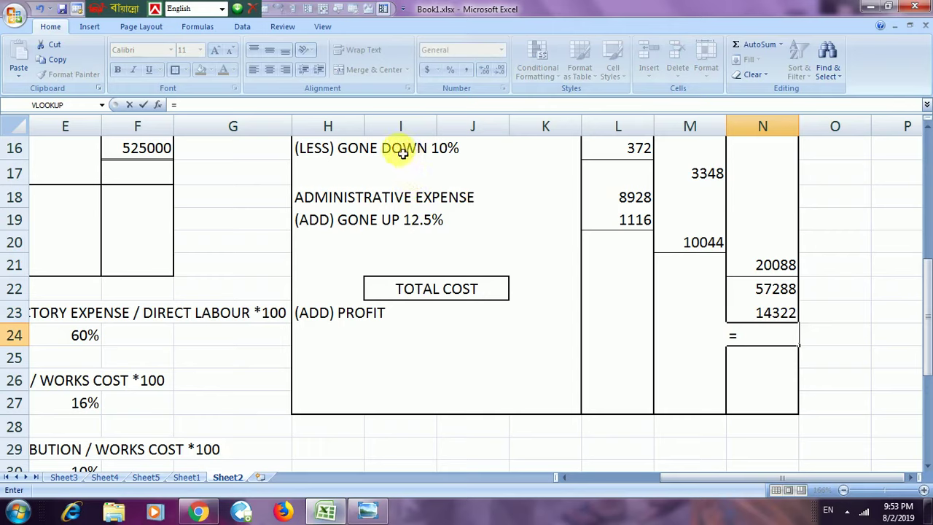
click(760, 45)
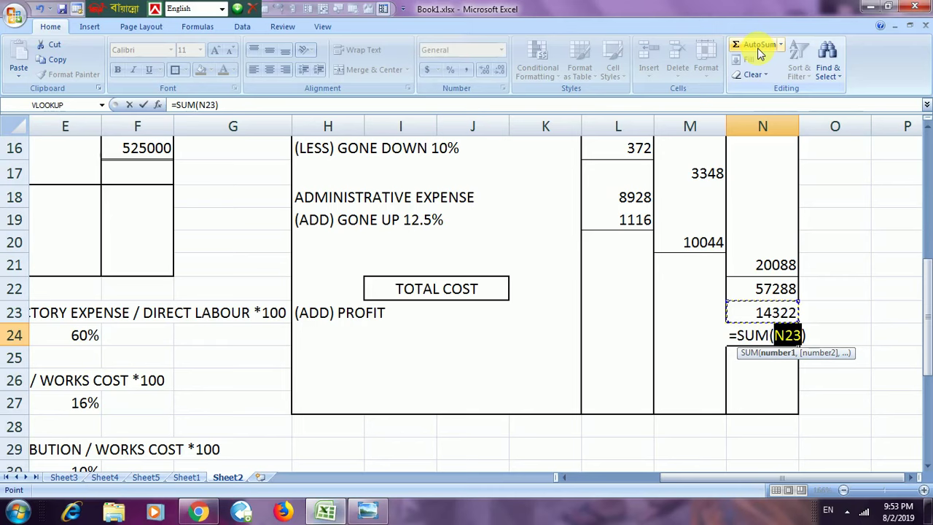
drag(761, 288, 764, 309)
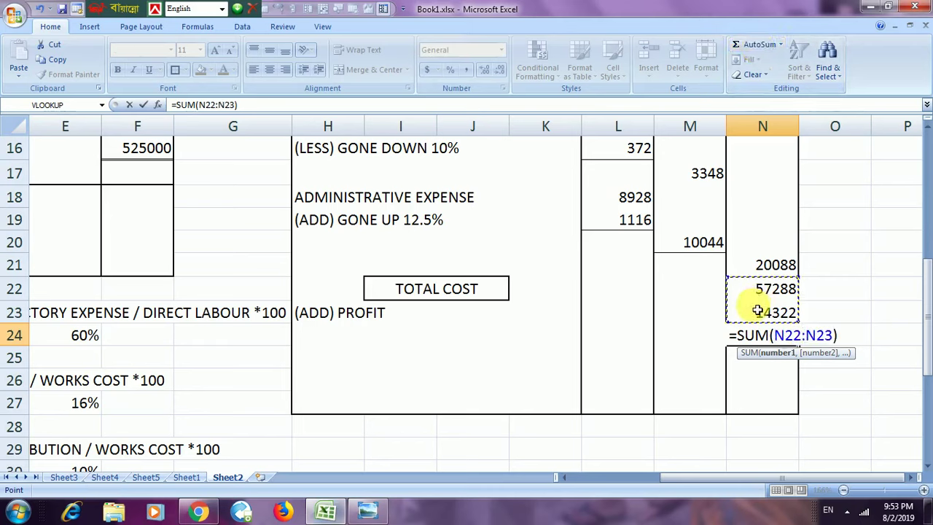
key(Return)
Give N24 a bottom double border and the profit cell N23 a single bottom border
click(772, 337)
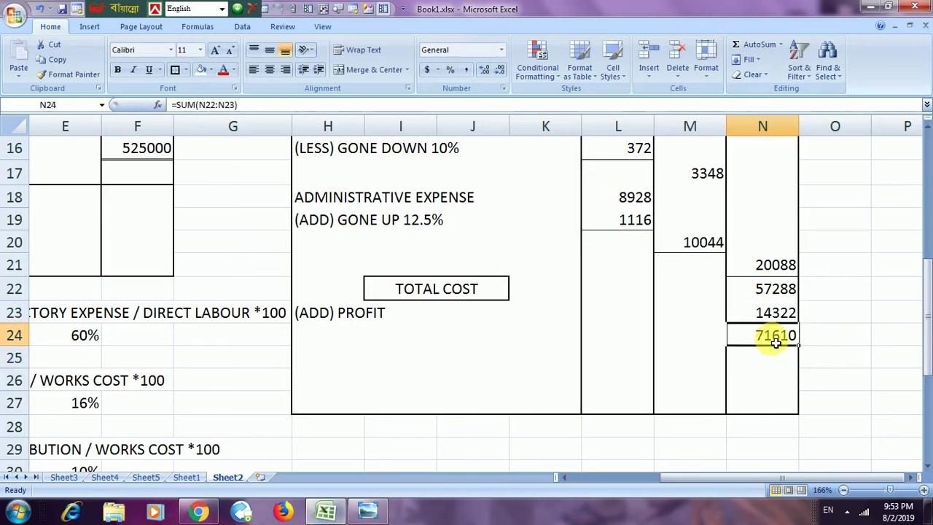
click(186, 73)
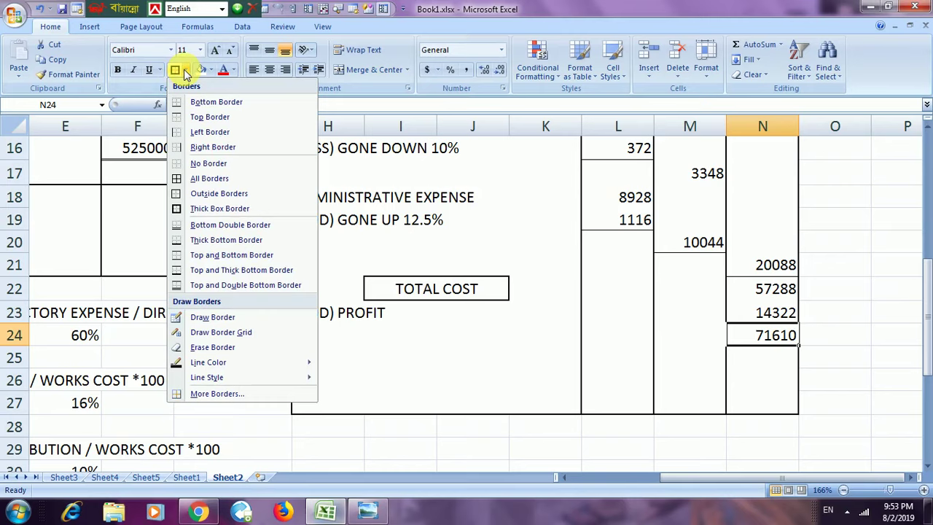
click(183, 225)
click(851, 368)
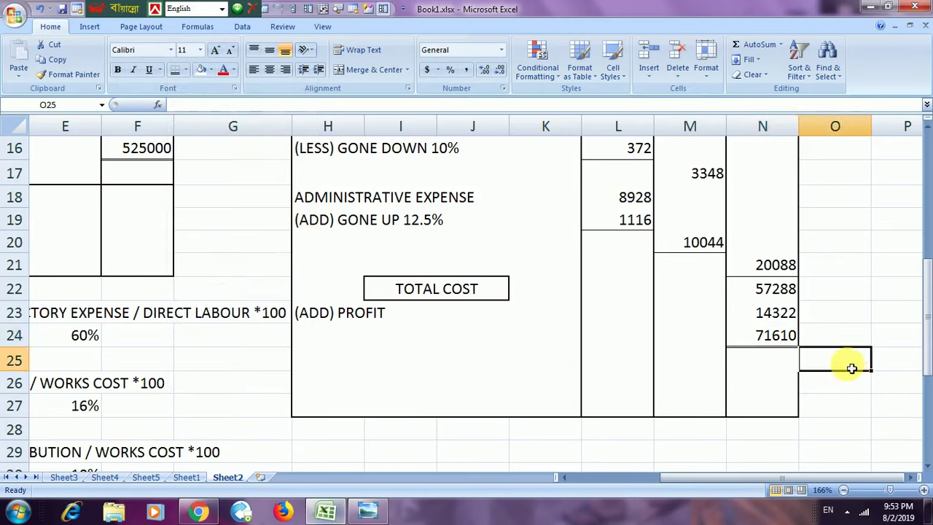
click(744, 315)
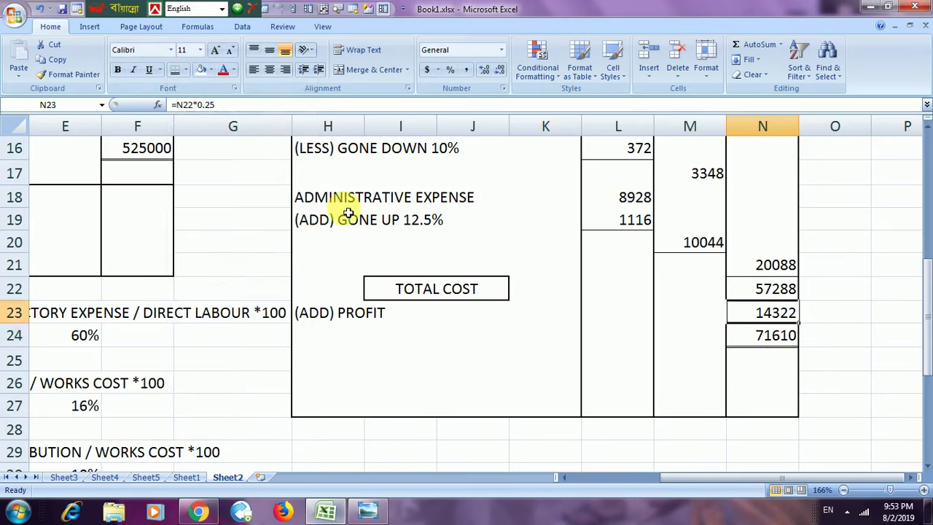
click(187, 73)
click(241, 100)
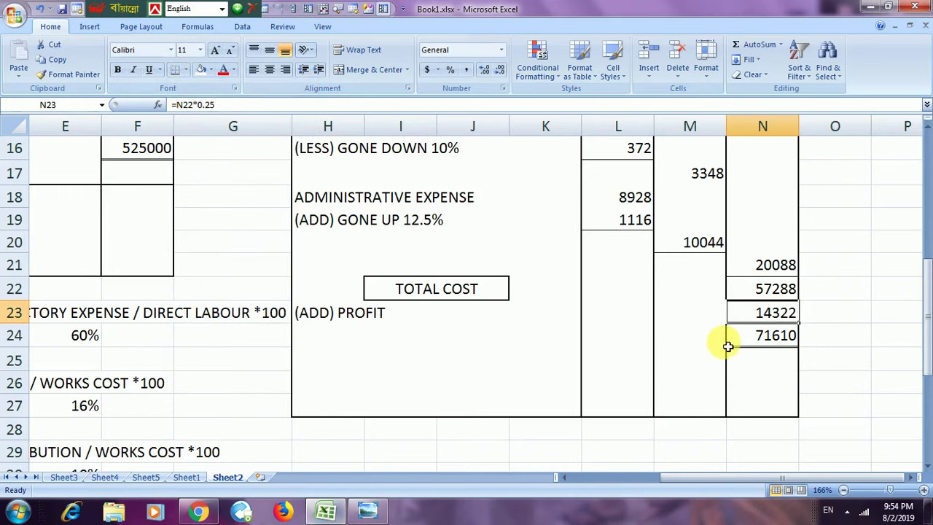
Merge and center I24:K24, align it to the middle vertically and enter the label SELLING PRICE
click(422, 338)
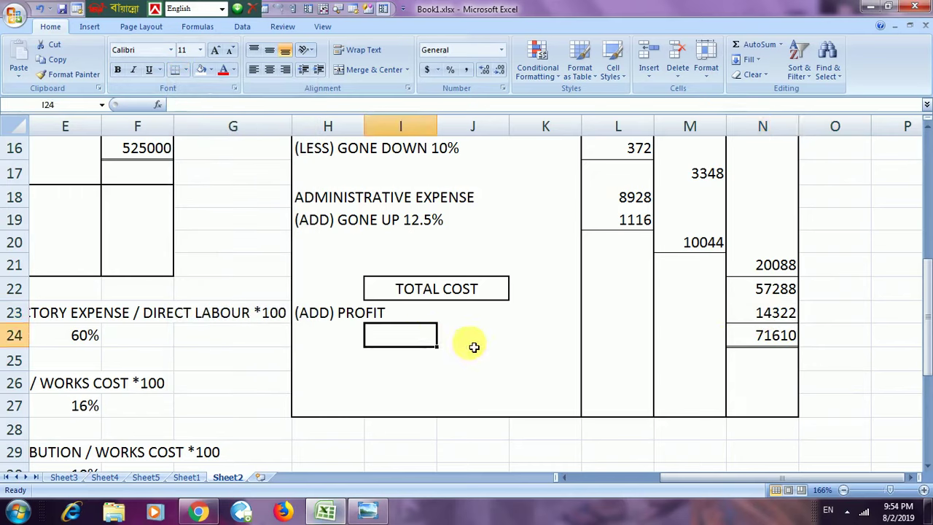
drag(431, 336, 518, 342)
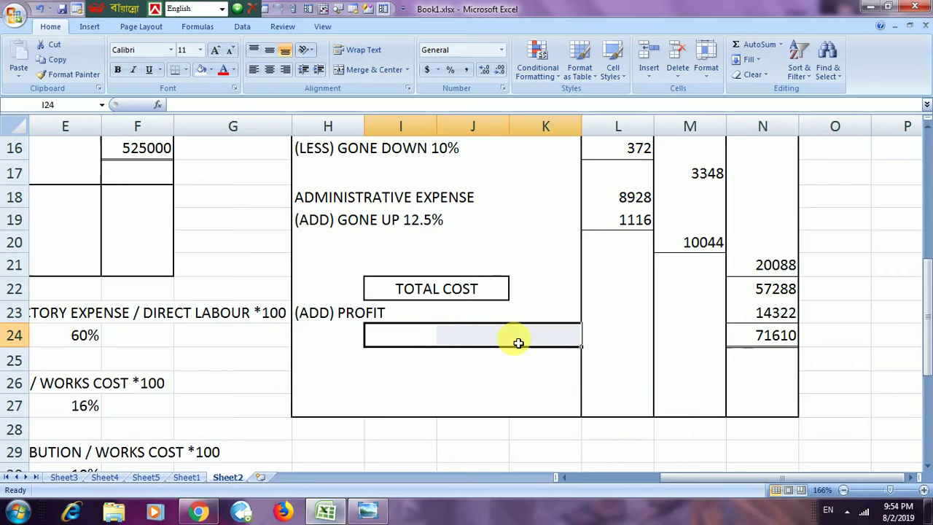
click(372, 70)
click(268, 49)
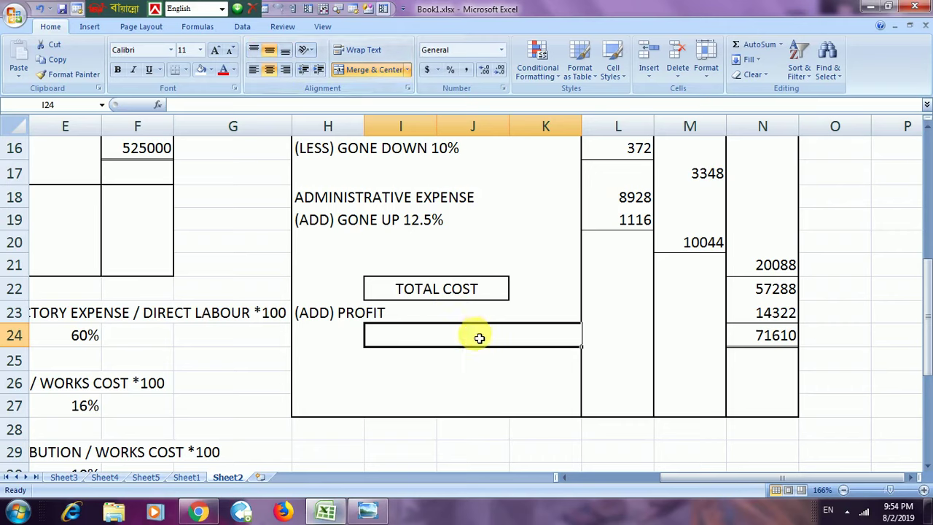
text(SE)
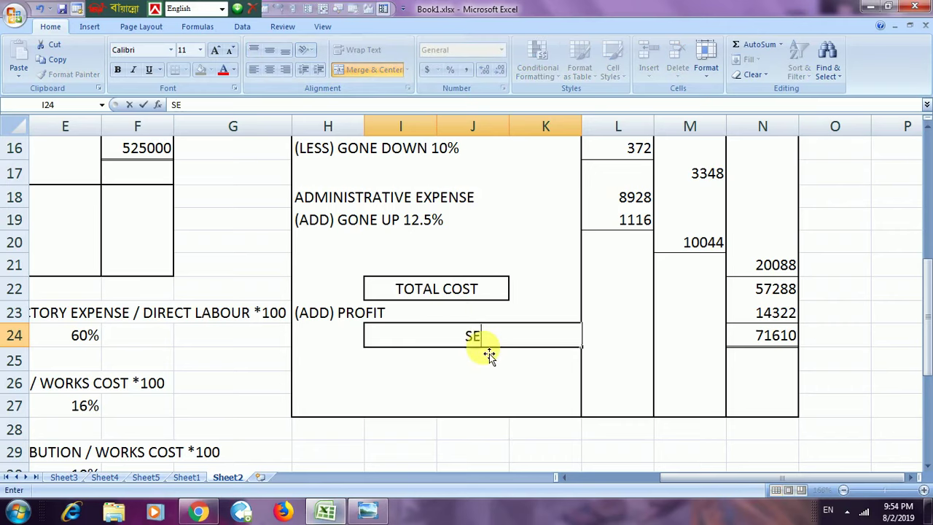
text(LLING)
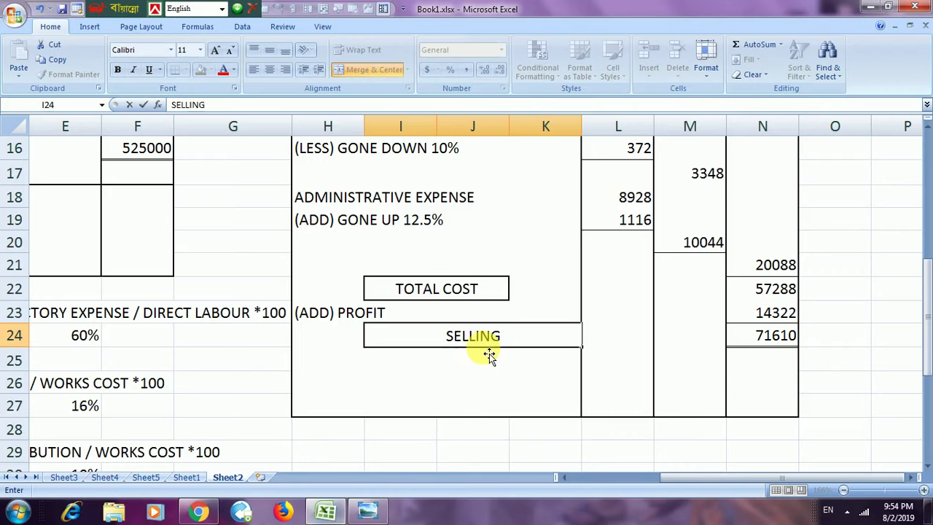
text(PRICE)
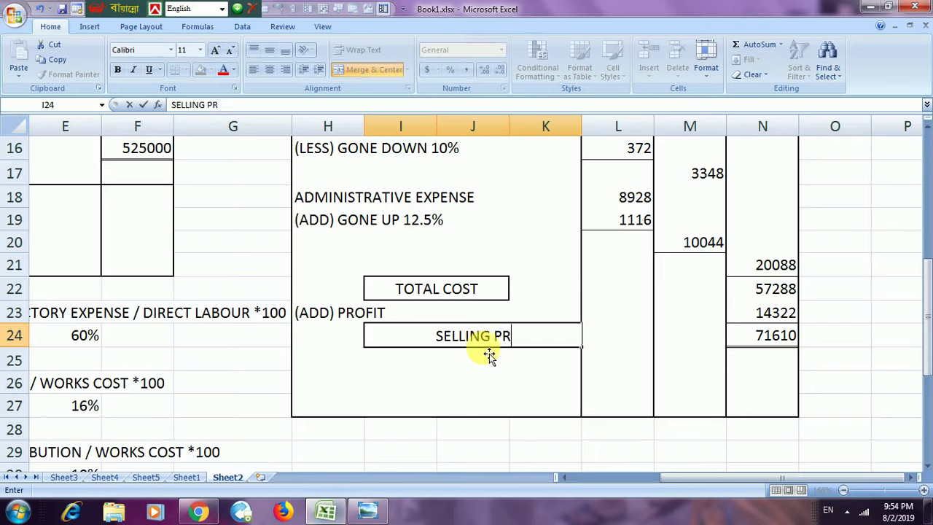
click(499, 356)
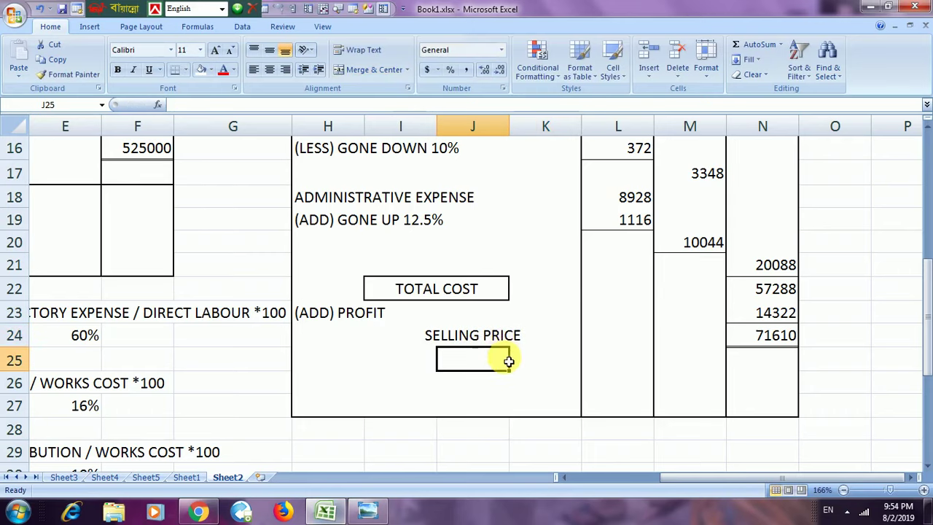
Make the SELLING PRICE label bold and put a thick box border around it
click(475, 340)
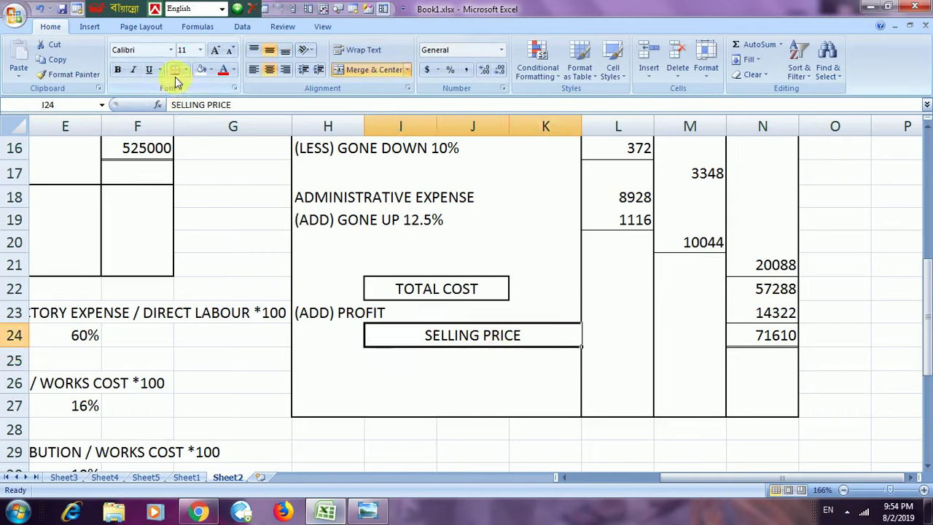
click(118, 74)
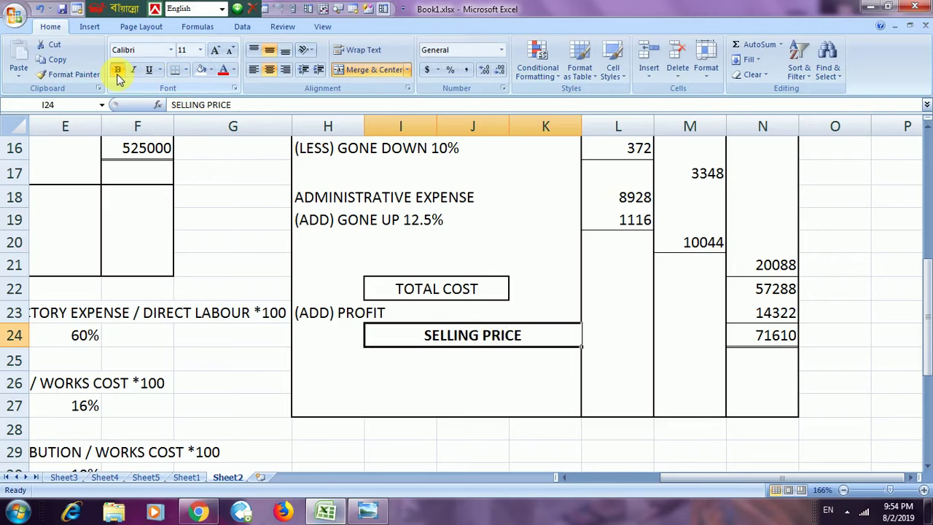
click(186, 70)
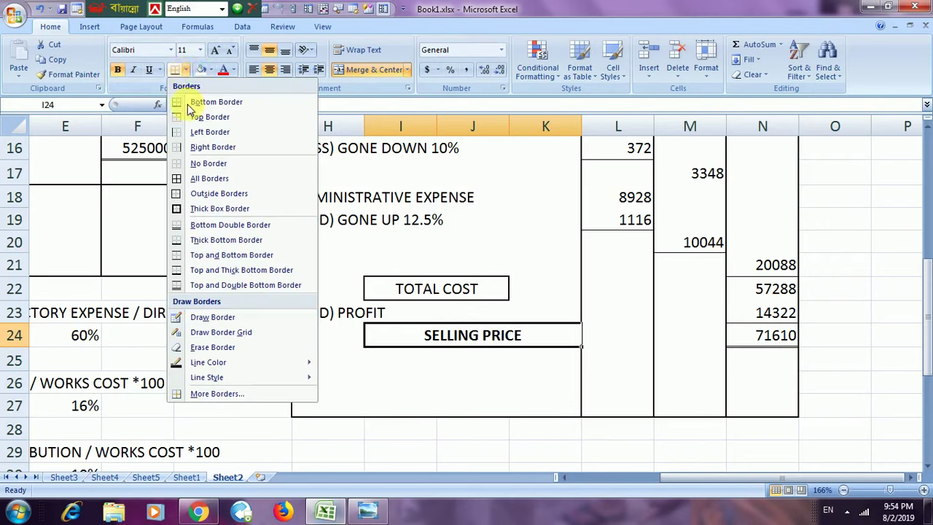
click(177, 208)
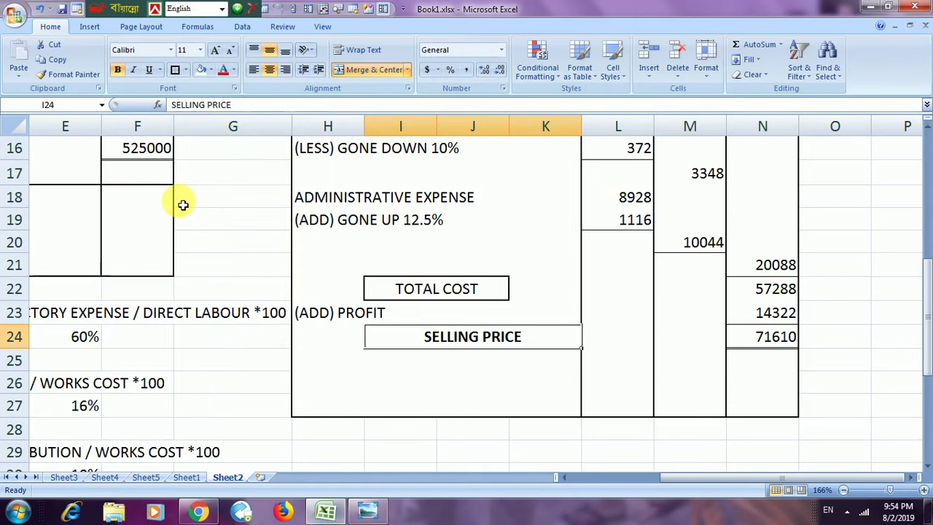
Check the selling price against the answer given for Exercise-14 in Windows Photo Viewer, and return to the Excel sheet
click(421, 407)
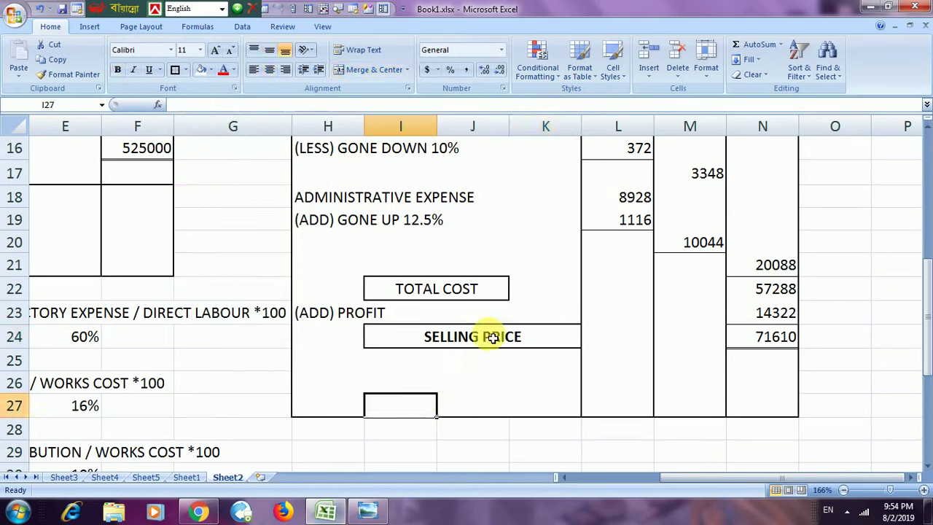
click(366, 514)
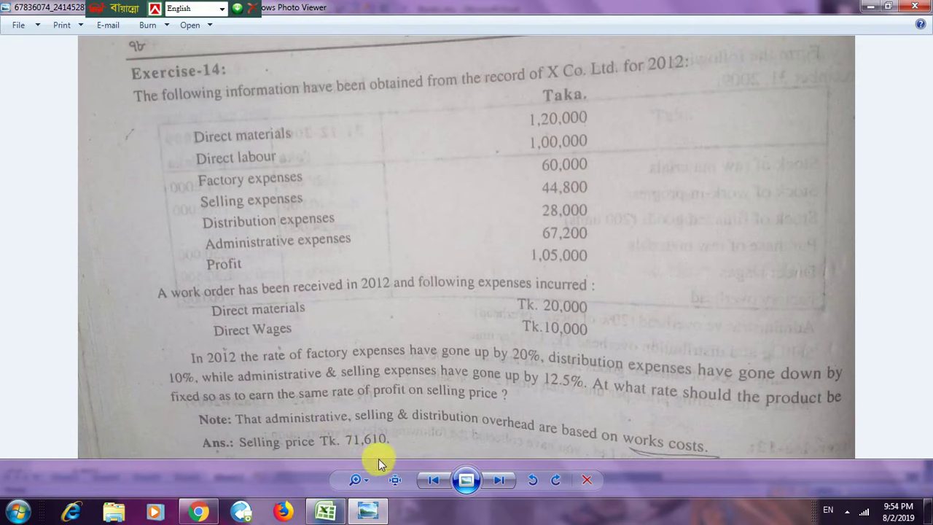
click(326, 512)
click(675, 295)
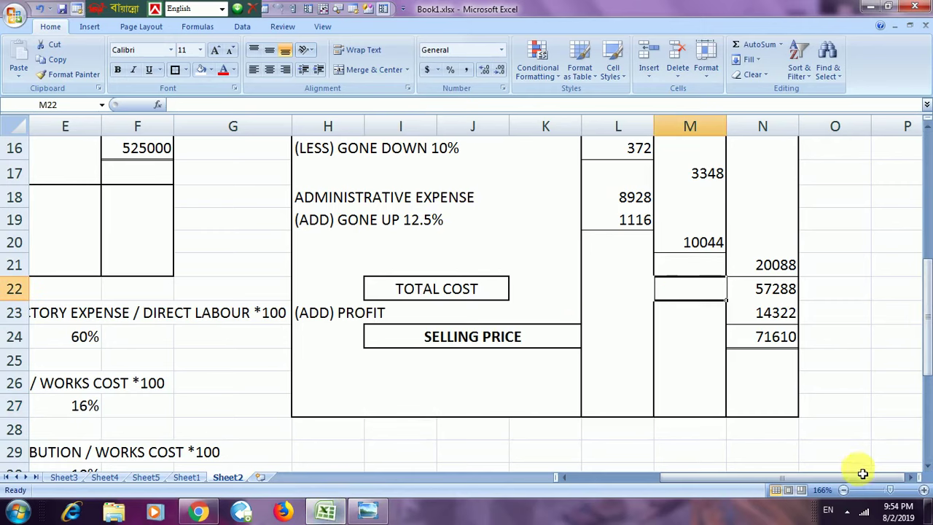
Review the cost statement and the whole tender cost sheet, from the direct material row through works cost and commercial expenses to selling price
click(877, 490)
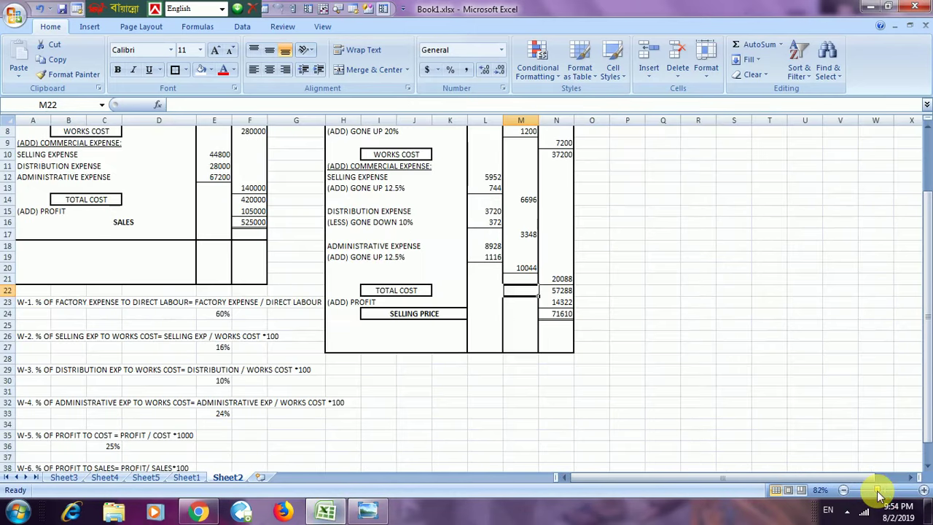
drag(928, 396, 928, 286)
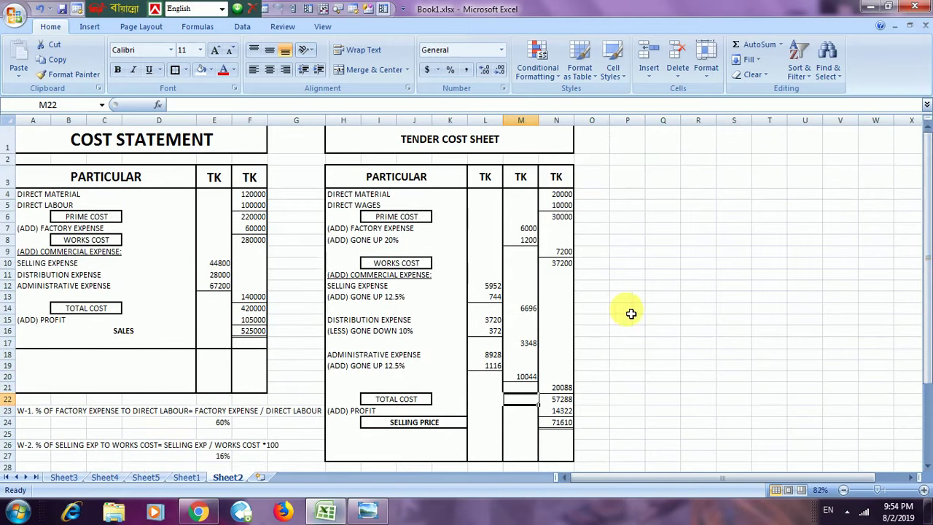
click(890, 490)
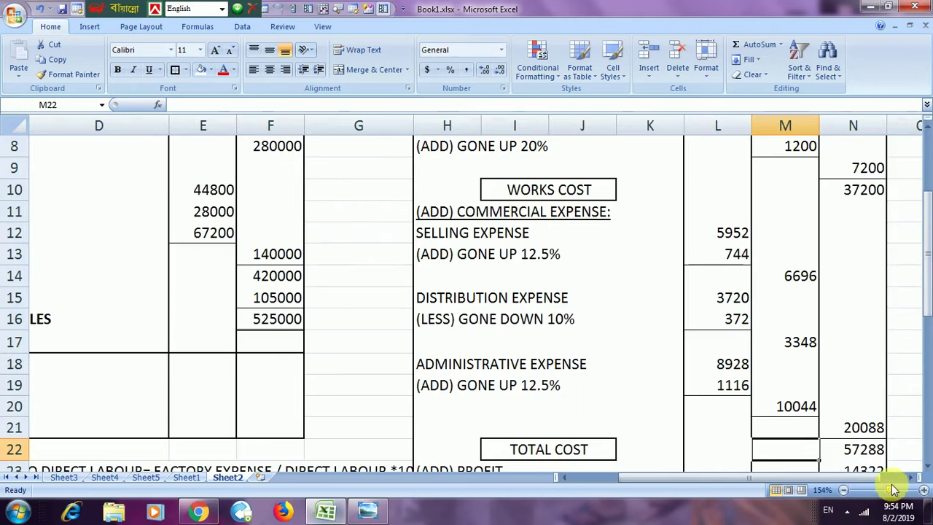
drag(927, 310, 928, 219)
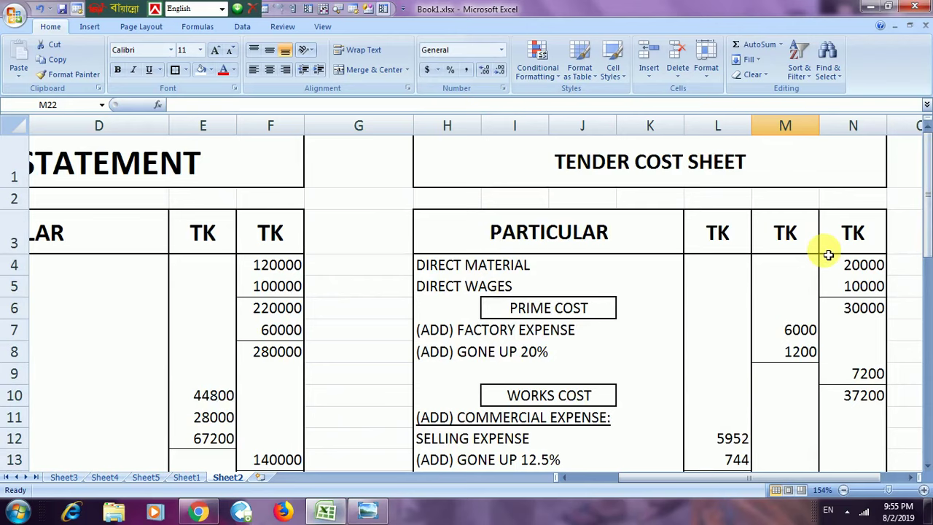
drag(927, 175, 927, 264)
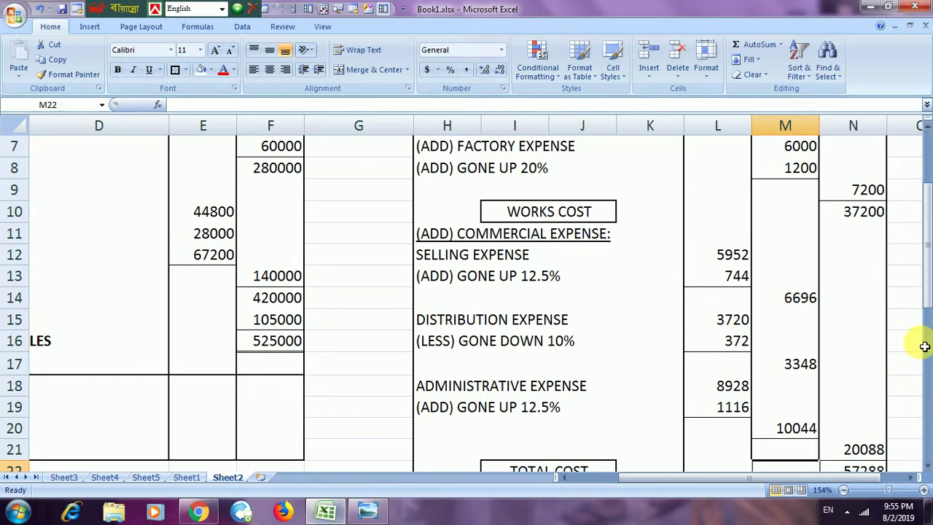
drag(929, 297, 927, 310)
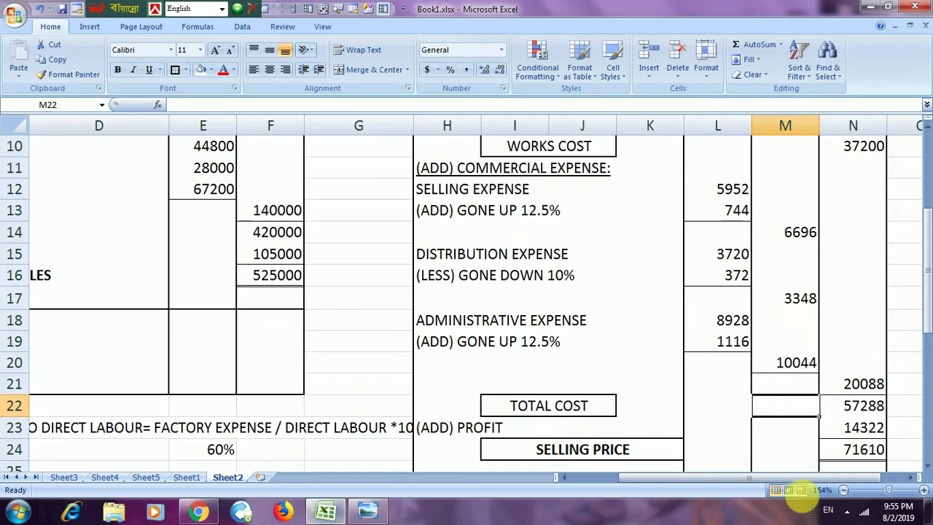
click(876, 489)
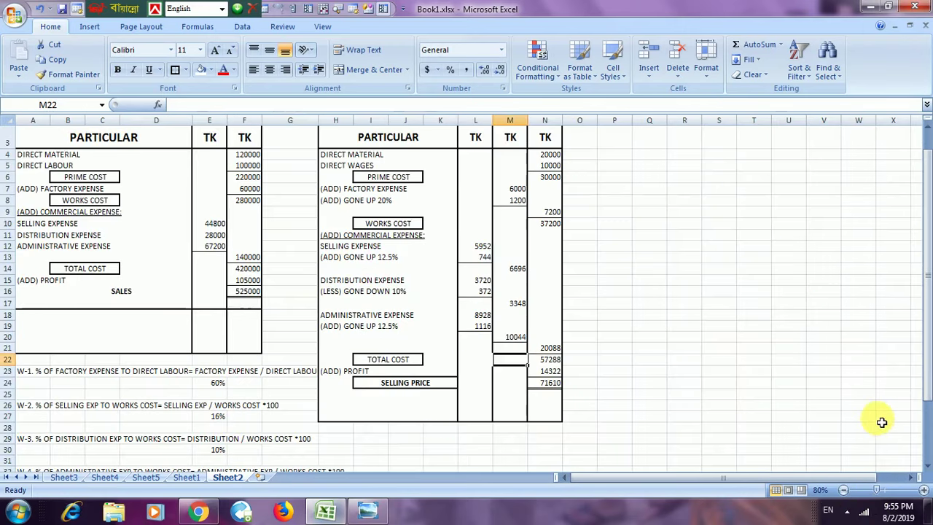
scroll(881, 419, up, 1)
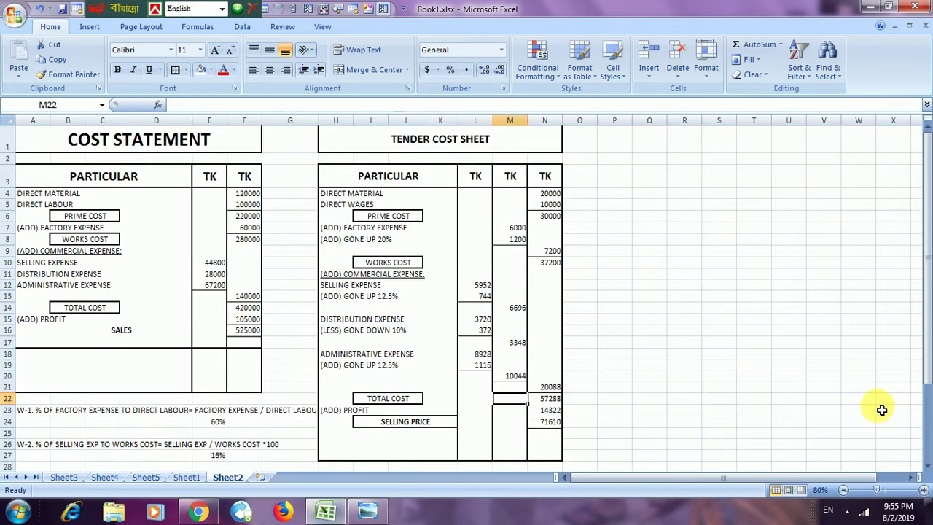